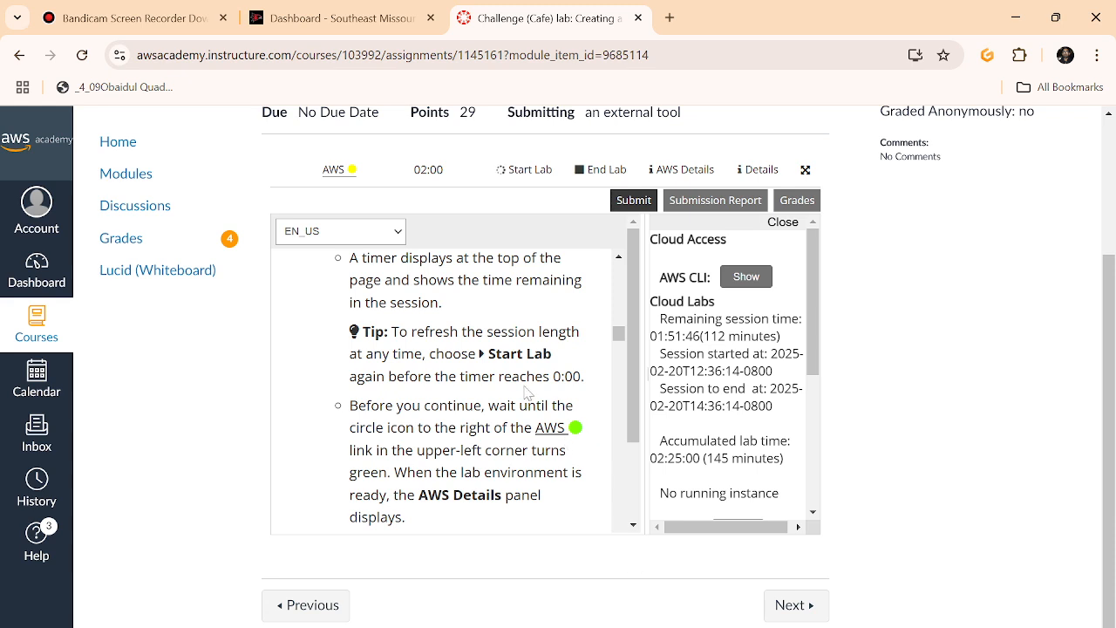
# - Open the AWS Management Console from the Challenge (Cafe) lab page, keeping the lab instructions in view
pyautogui.scroll(-1, 528, 395)
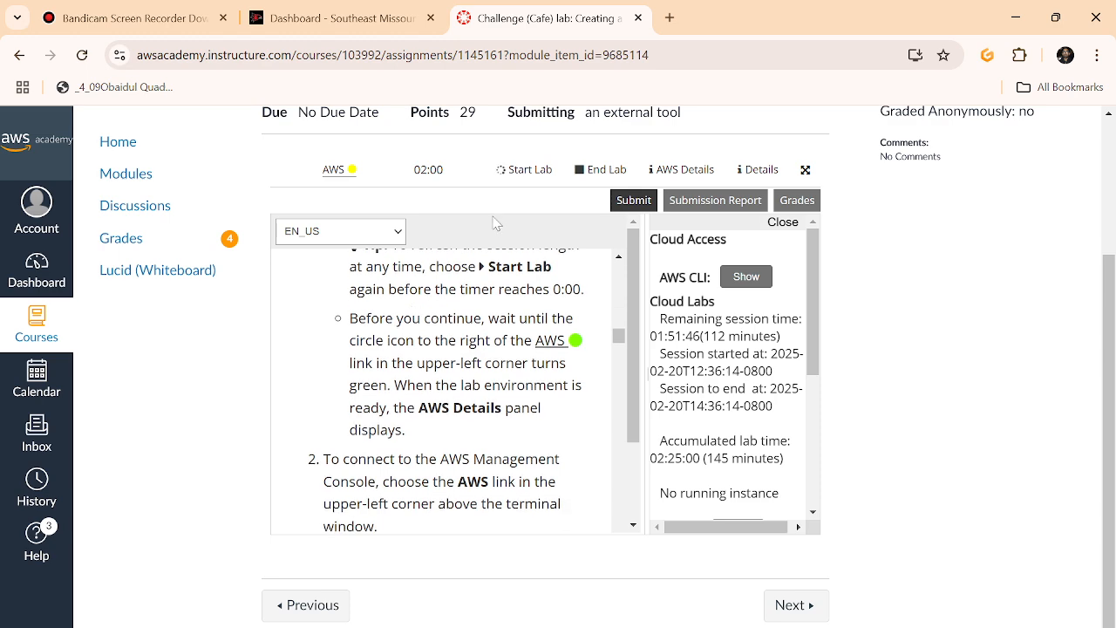
pyautogui.click(332, 171)
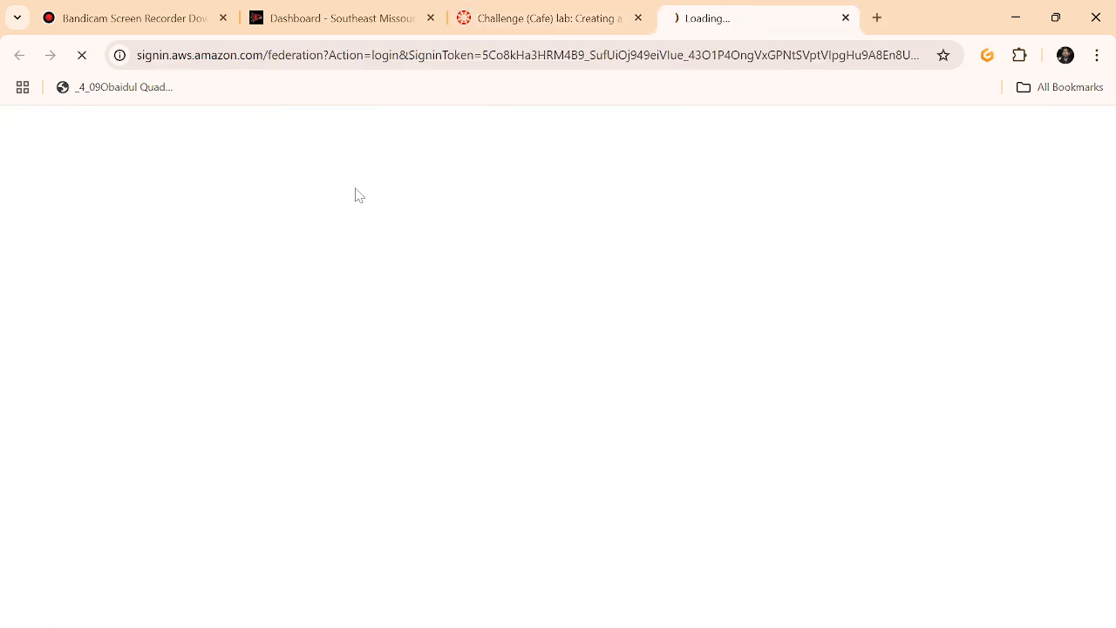
pyautogui.click(530, 19)
# - Read the lab instructions from the café's static website request through Task 1 and the start of Task 2
pyautogui.scroll(-3, 423, 434)
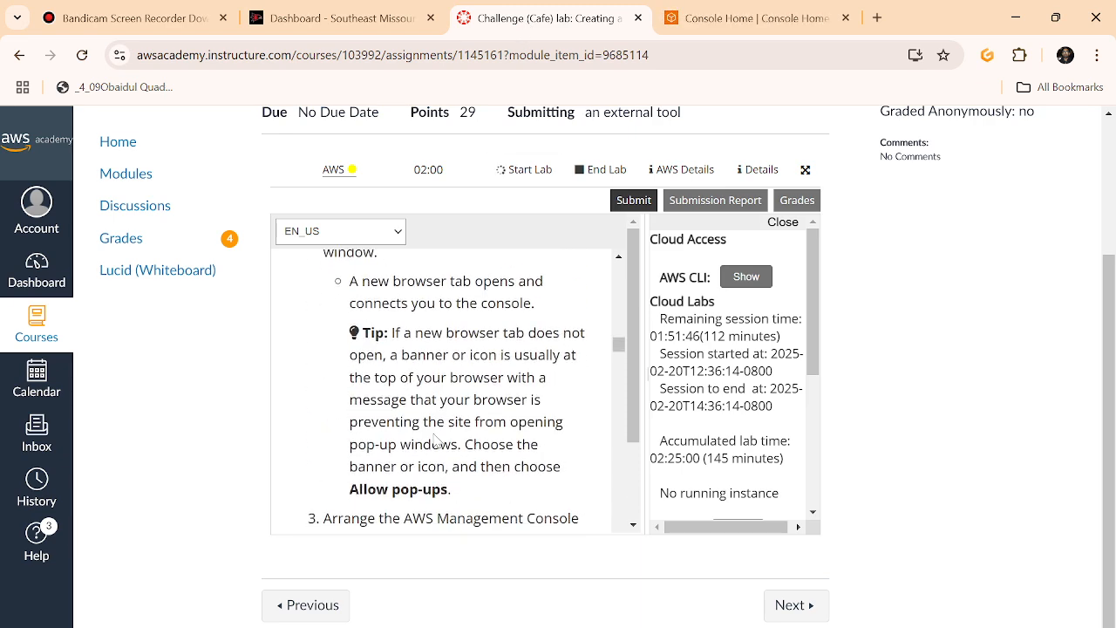
pyautogui.scroll(-4, 436, 441)
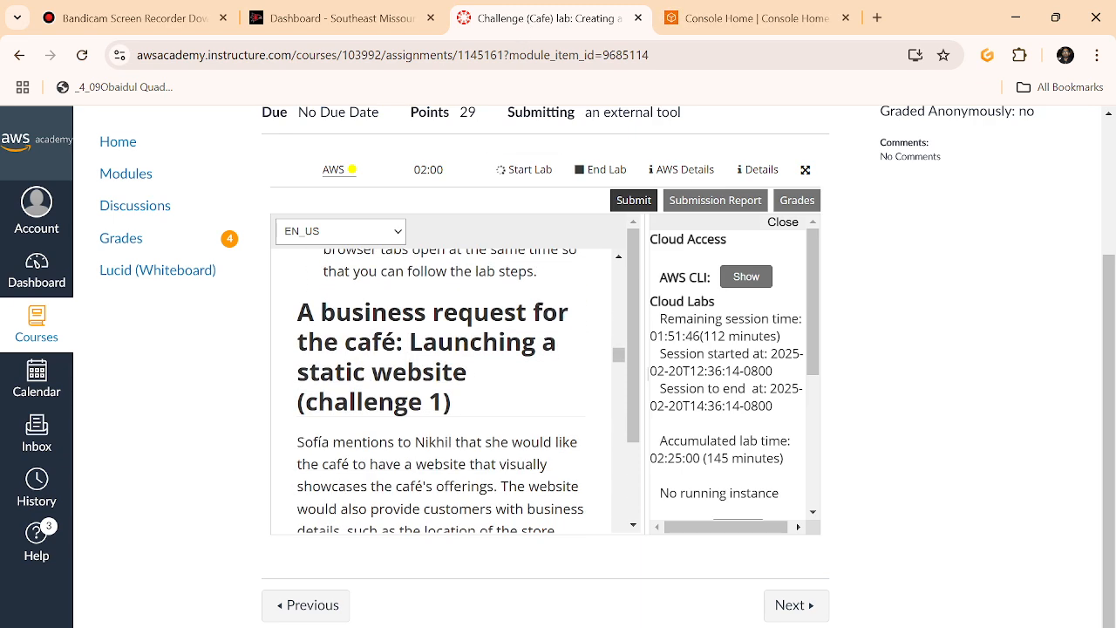
pyautogui.scroll(1, 445, 388)
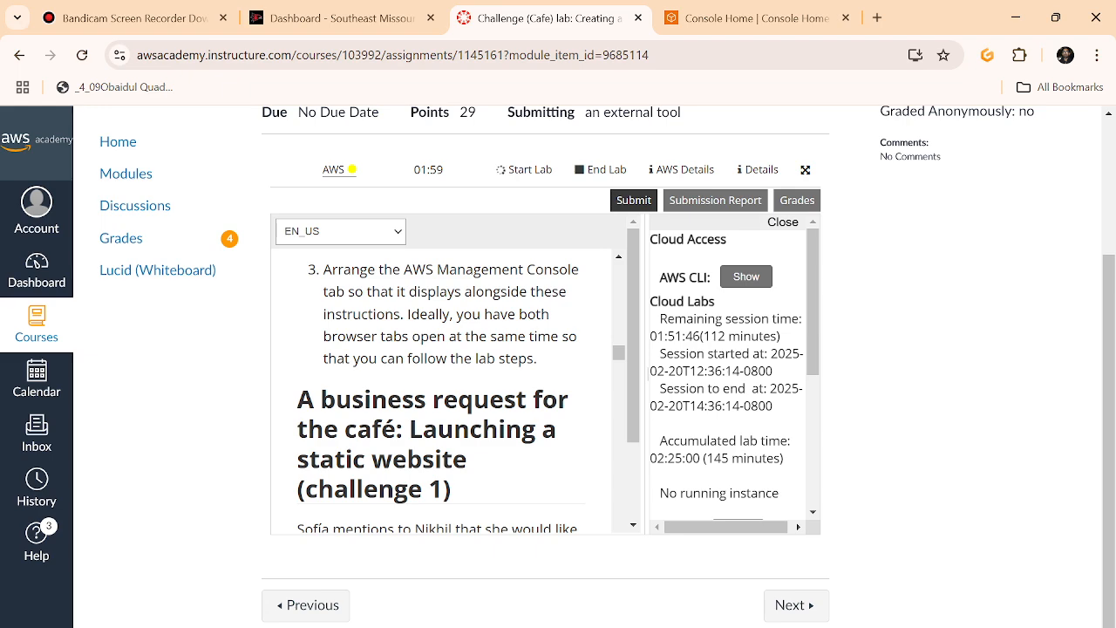
pyautogui.scroll(-1, 440, 388)
pyautogui.scroll(-1, 440, 388)
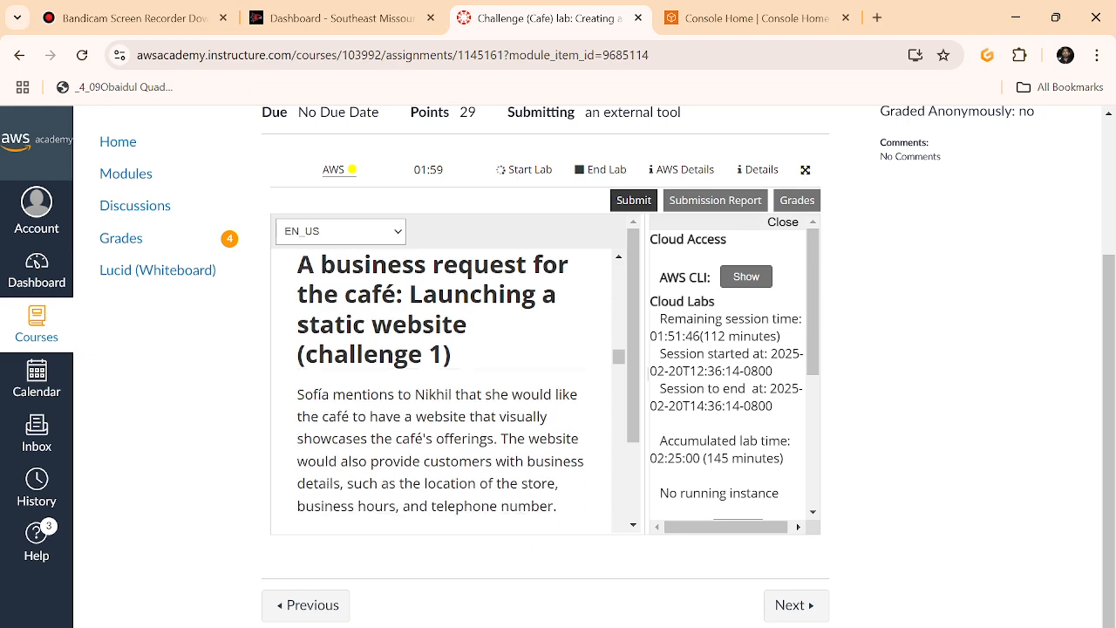
pyautogui.scroll(-1, 441, 389)
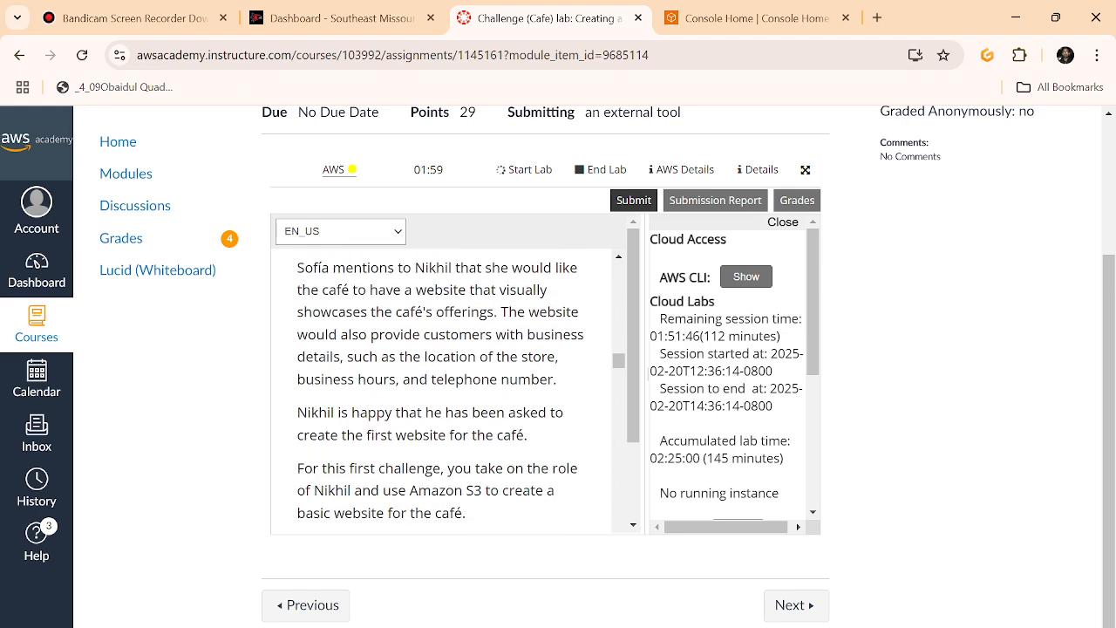
pyautogui.scroll(-2, 440, 388)
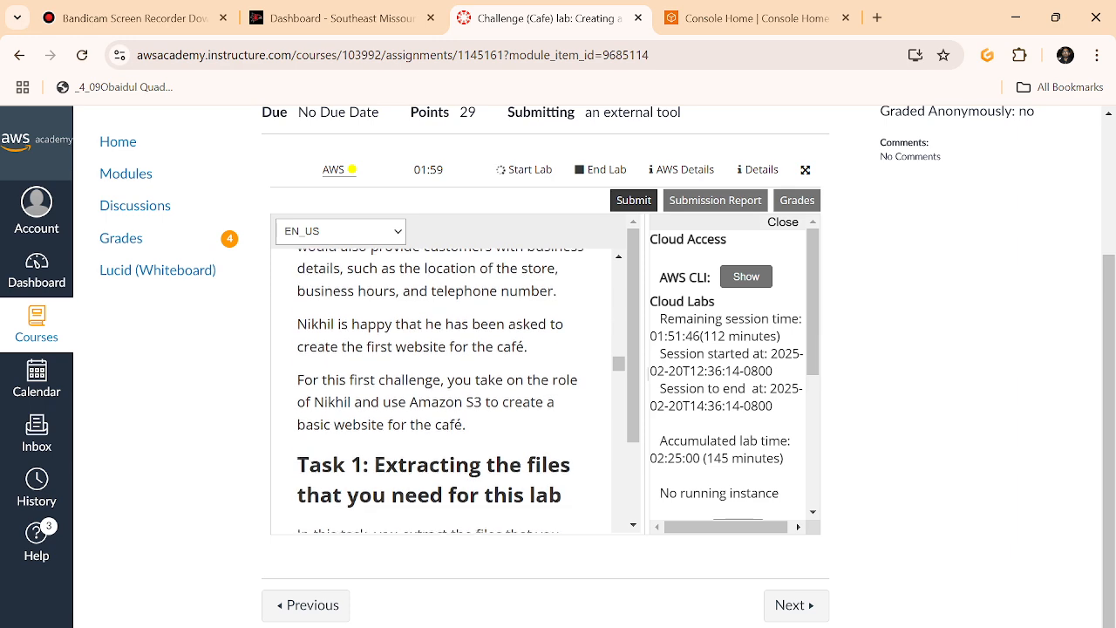
pyautogui.scroll(-1, 441, 389)
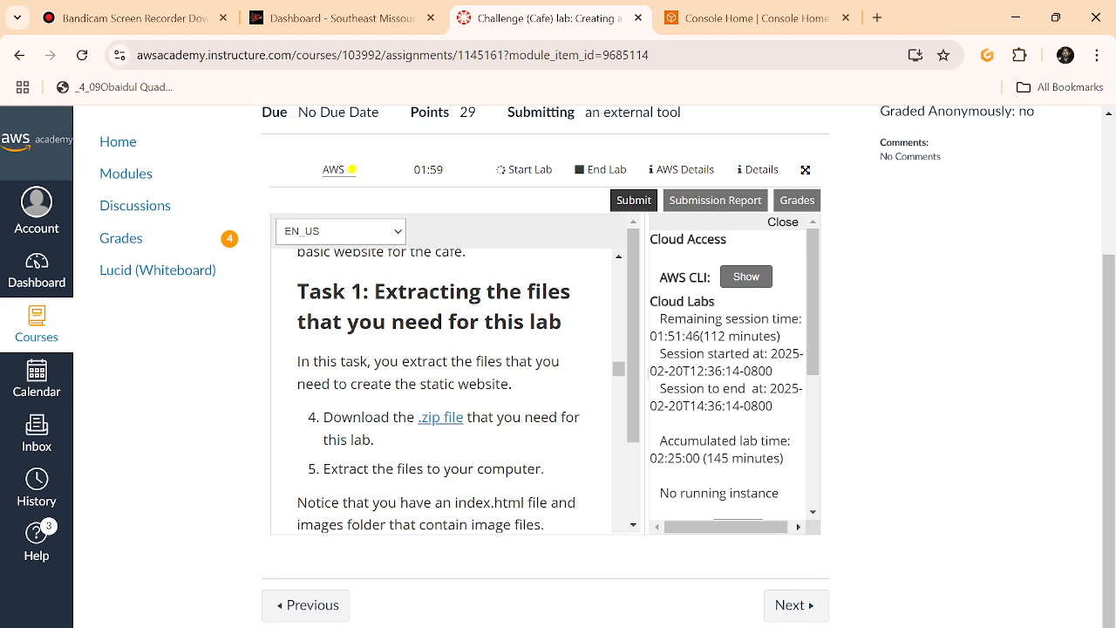
pyautogui.scroll(-1, 479, 489)
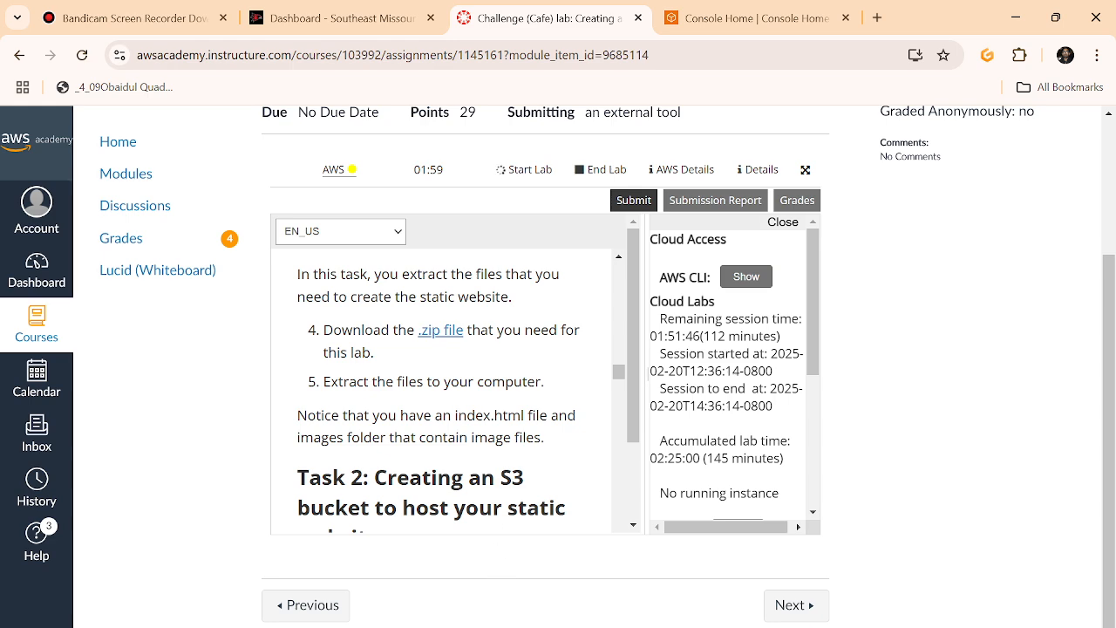
pyautogui.scroll(-1, 445, 384)
pyautogui.scroll(1, 445, 384)
pyautogui.scroll(-4, 445, 391)
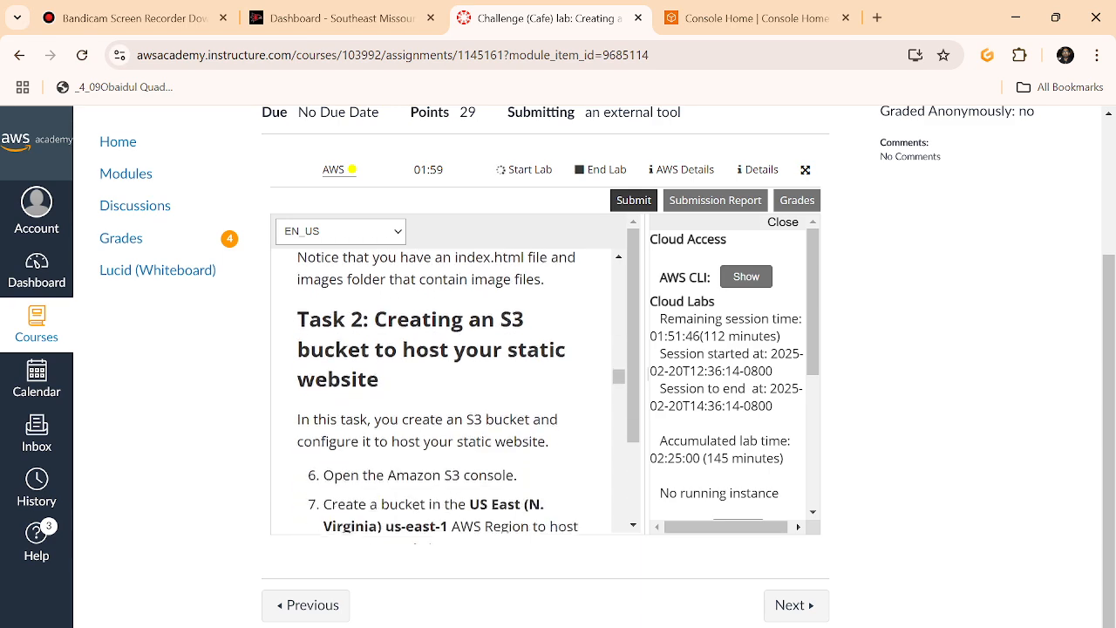
pyautogui.scroll(1, 484, 471)
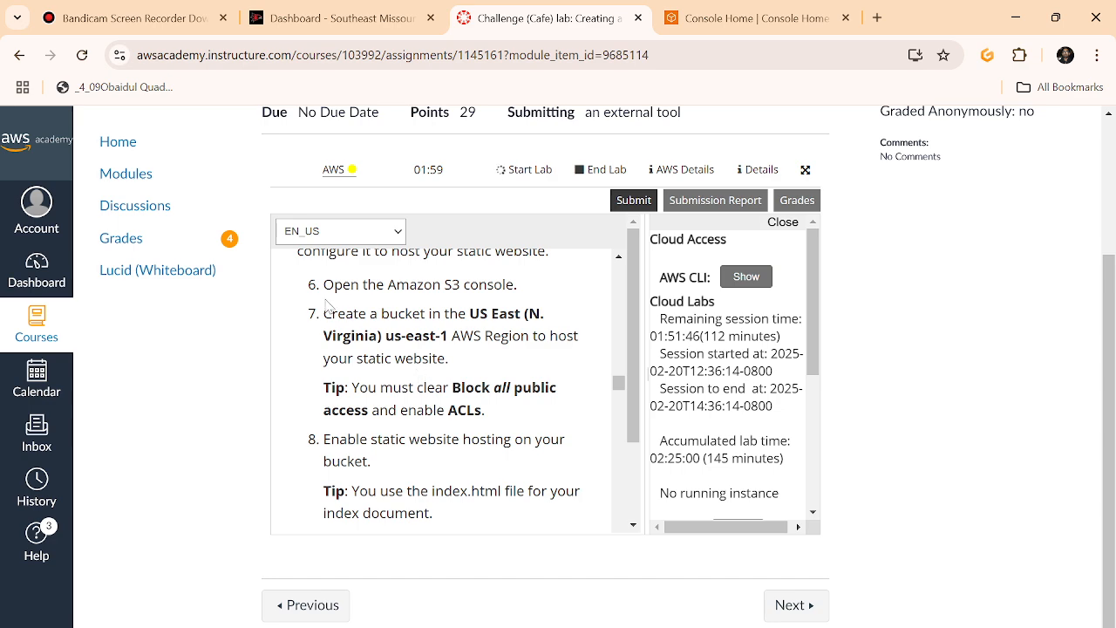
# - Examine the Task 2 instructions on bucket region, public access, ACLs and static website hosting, dismissing the lab session details
pyautogui.moveTo(324, 293); pyautogui.dragTo(523, 289)
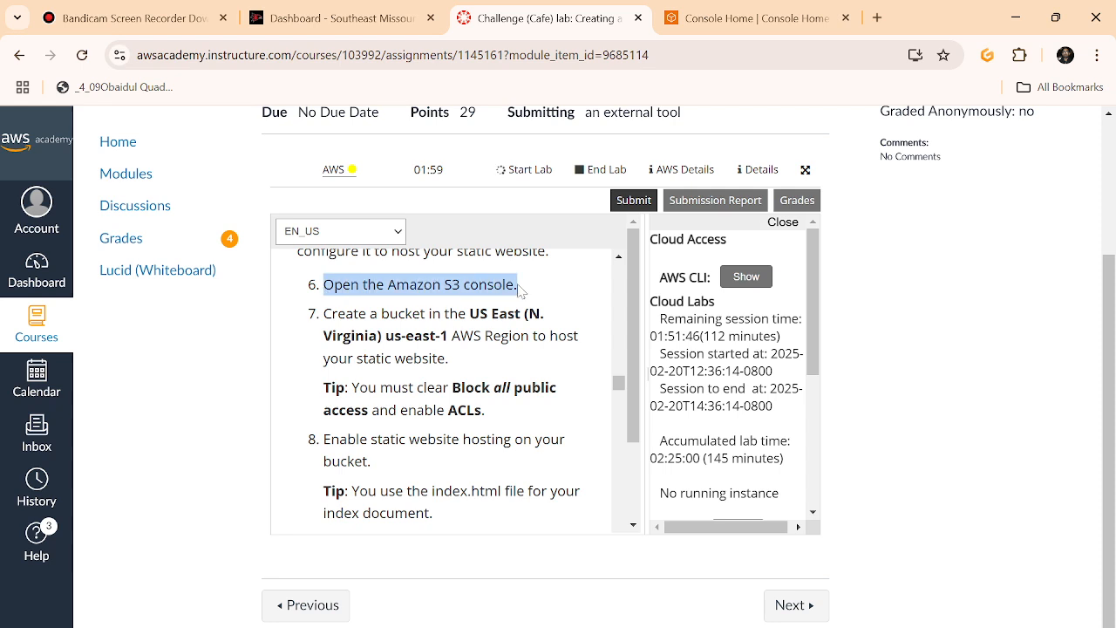
pyautogui.moveTo(332, 316); pyautogui.dragTo(488, 316)
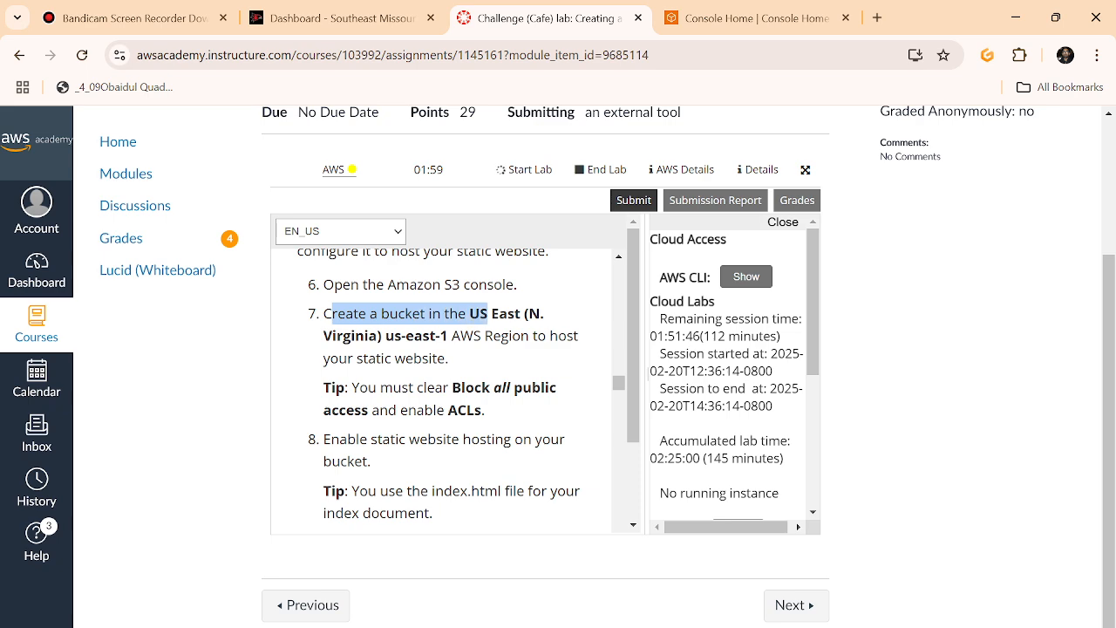
pyautogui.scroll(-1, 439, 390)
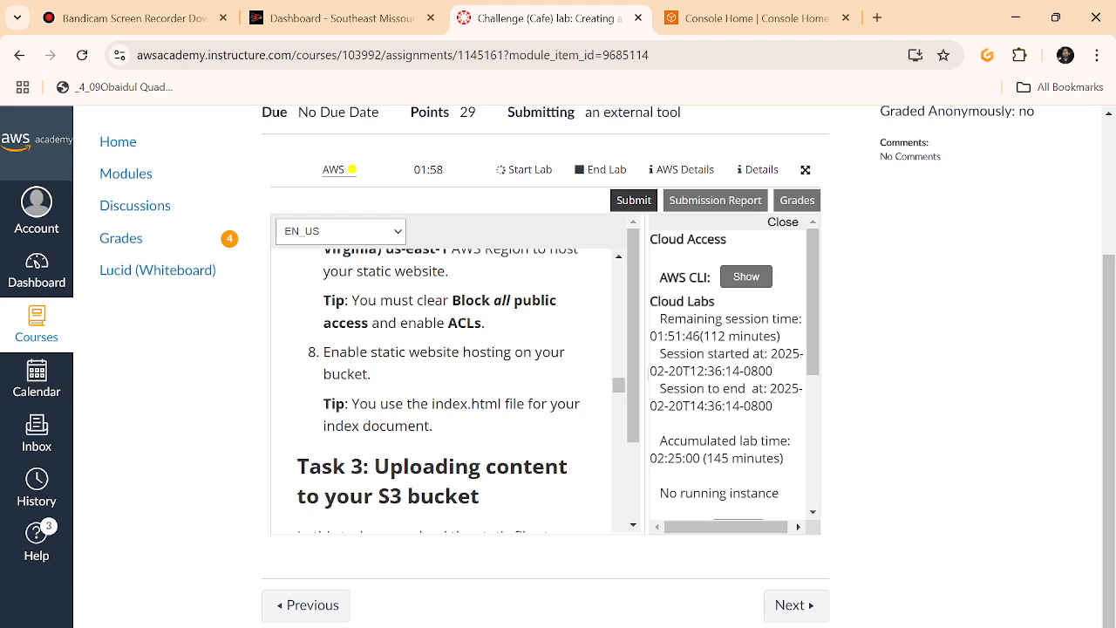
pyautogui.moveTo(450, 300); pyautogui.dragTo(503, 328)
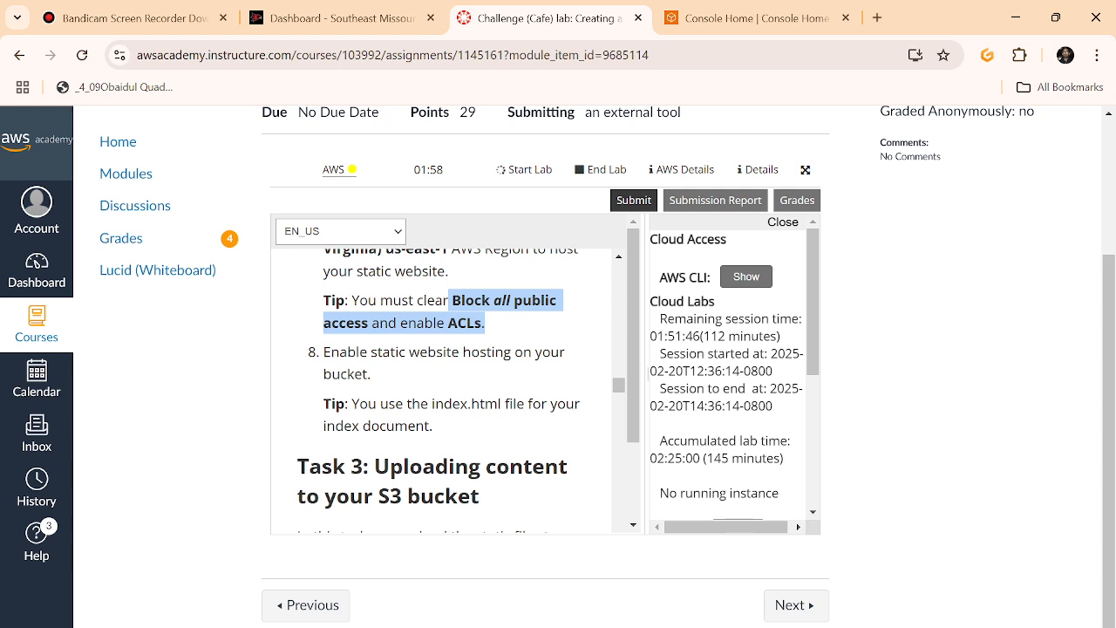
pyautogui.scroll(-1, 358, 375)
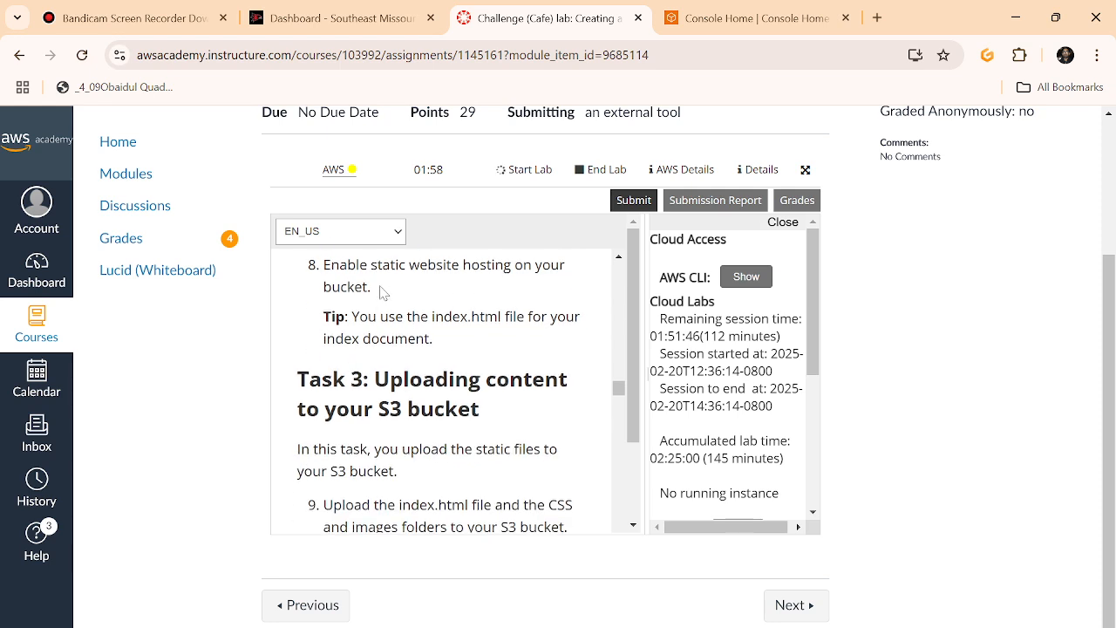
pyautogui.moveTo(377, 289); pyautogui.dragTo(324, 270)
pyautogui.scroll(1, 408, 379)
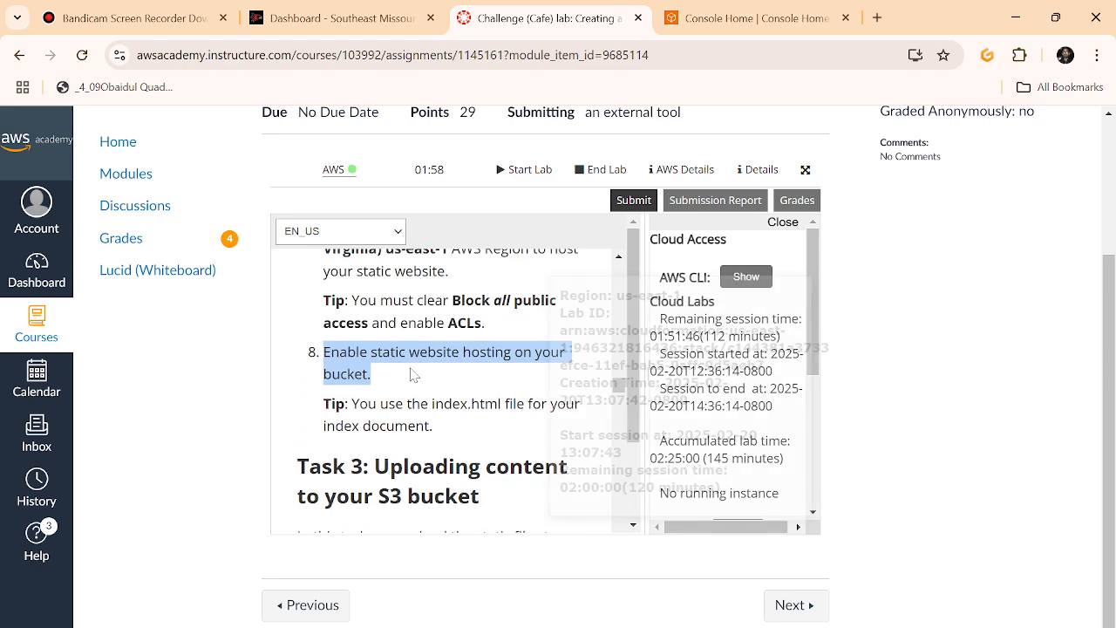
pyautogui.click(393, 392)
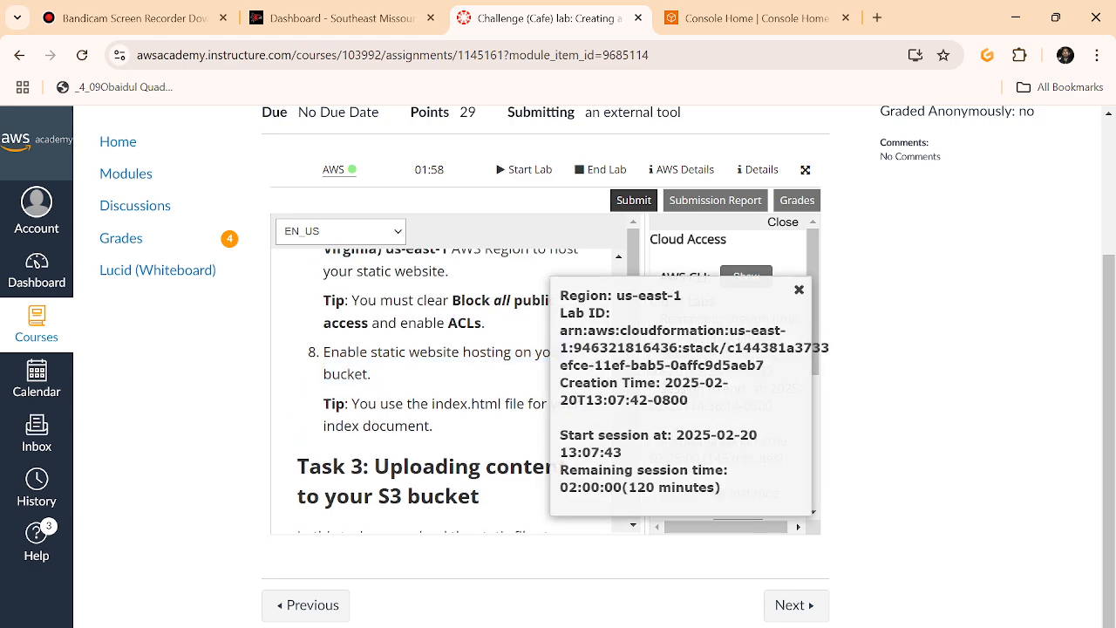
pyautogui.click(799, 290)
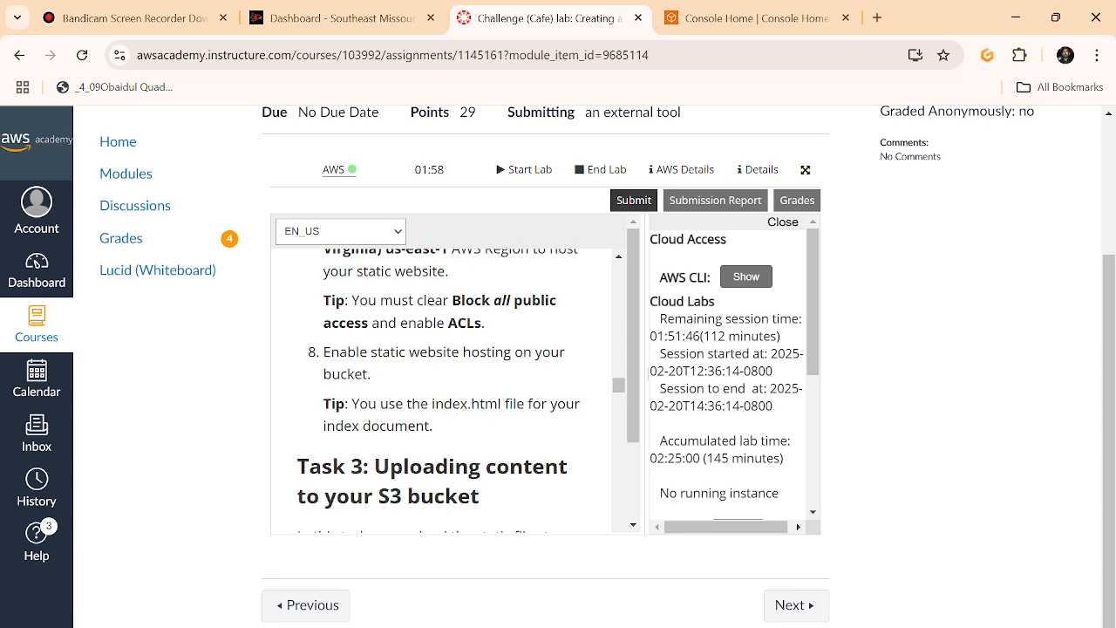
pyautogui.scroll(1, 445, 384)
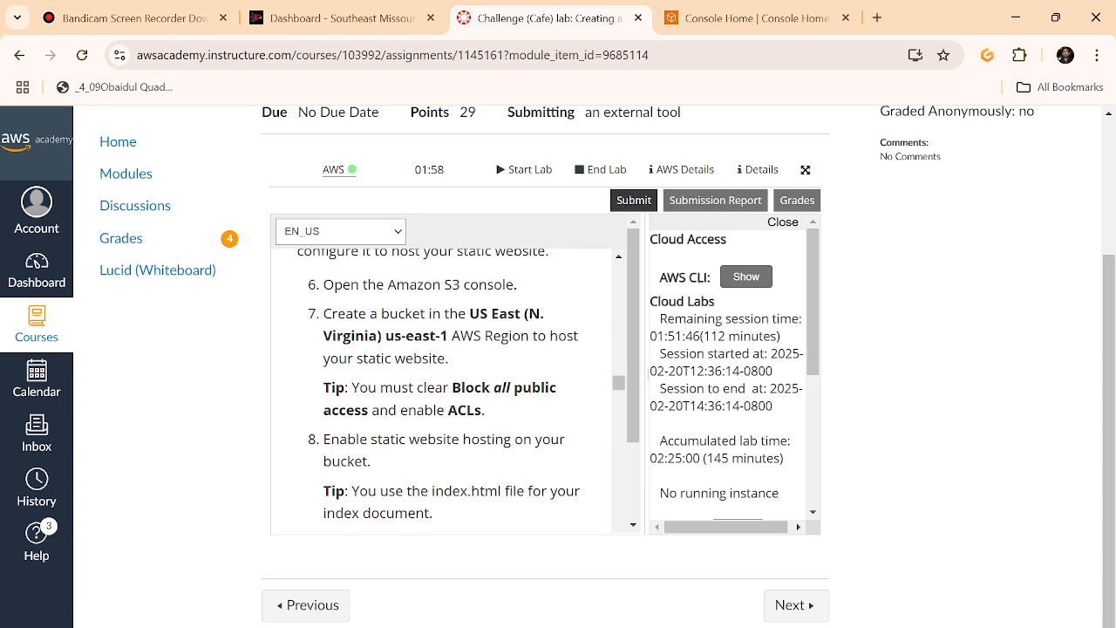
# - Switch to the AWS console and open the S3 service by searching for "s3"
pyautogui.click(716, 17)
pyautogui.hotkey('alt', 's')
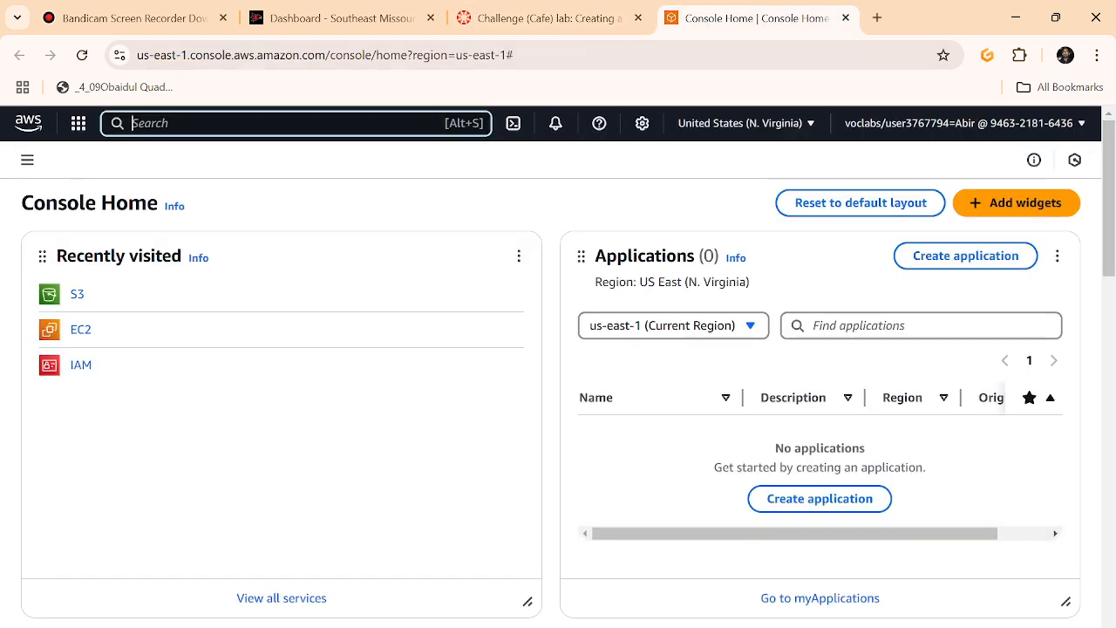
pyautogui.write('s3')
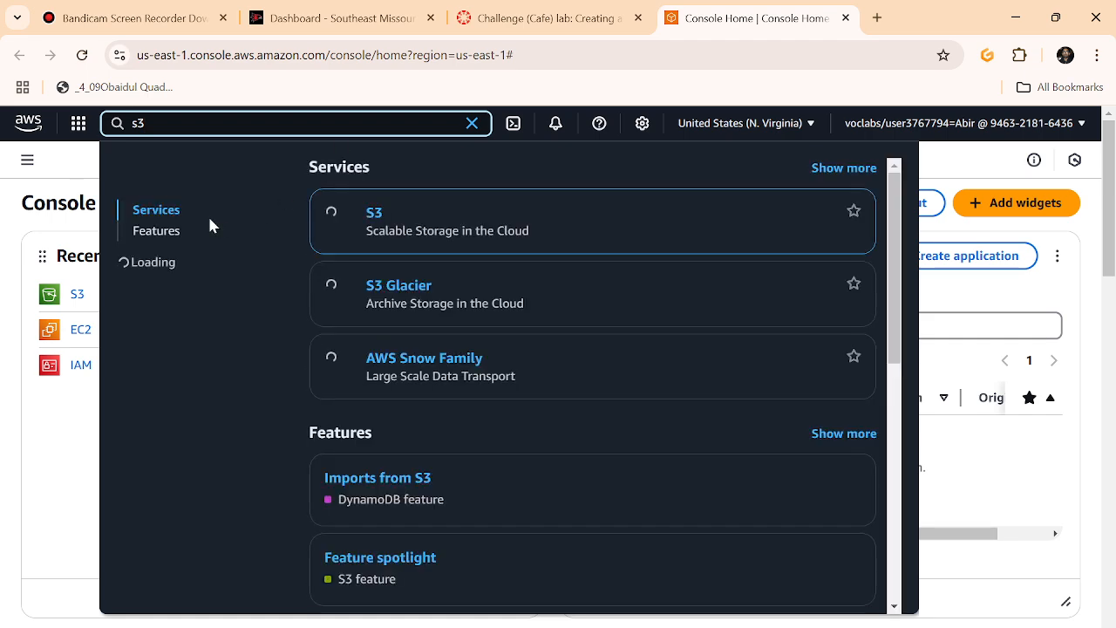
pyautogui.click(374, 218)
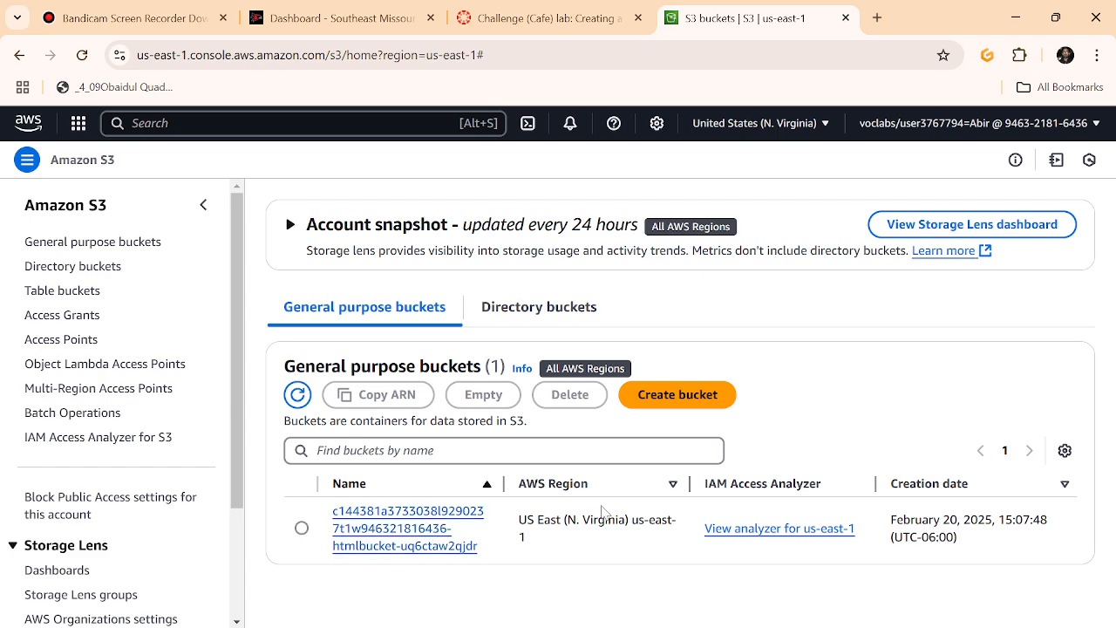
# - Start creating a general purpose bucket and name it lab02-practice-lab-tutorial
pyautogui.click(687, 399)
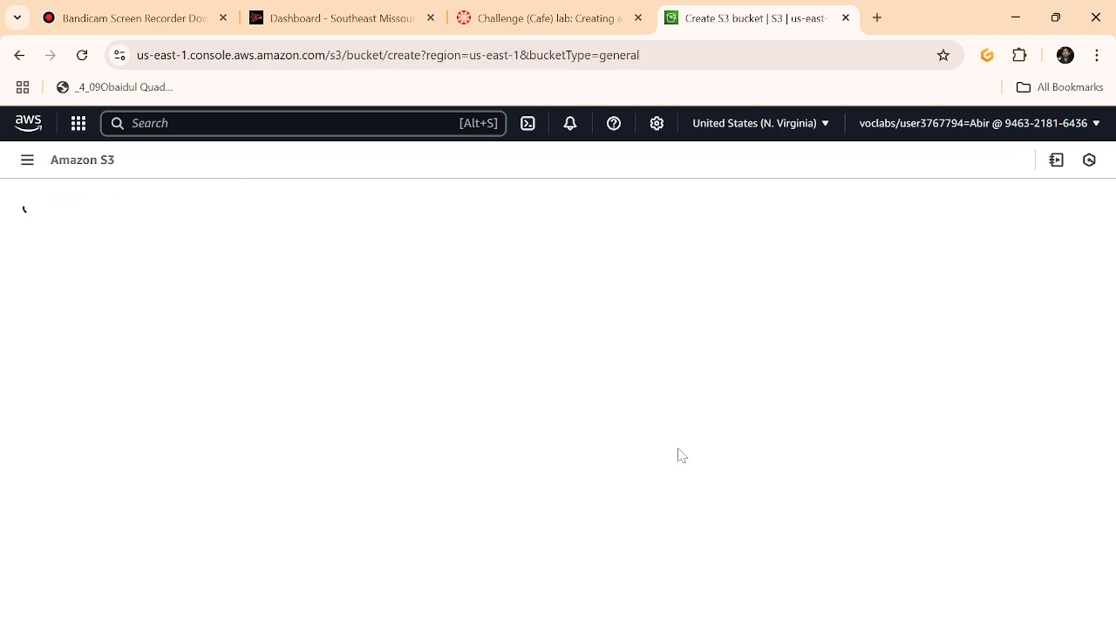
pyautogui.scroll(-1, 656, 453)
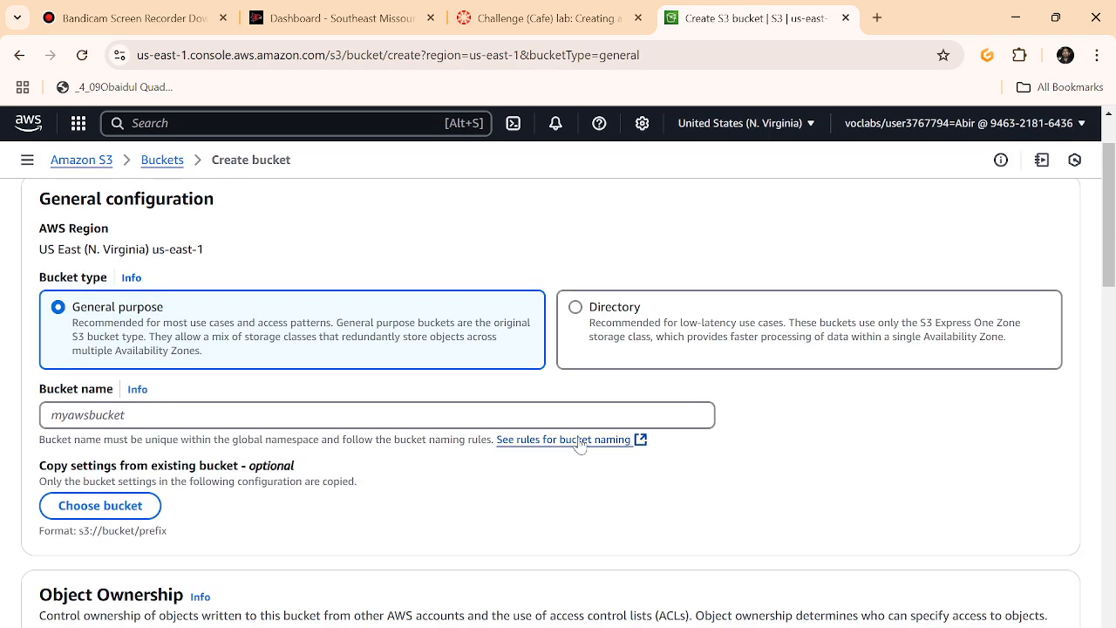
pyautogui.click(305, 415)
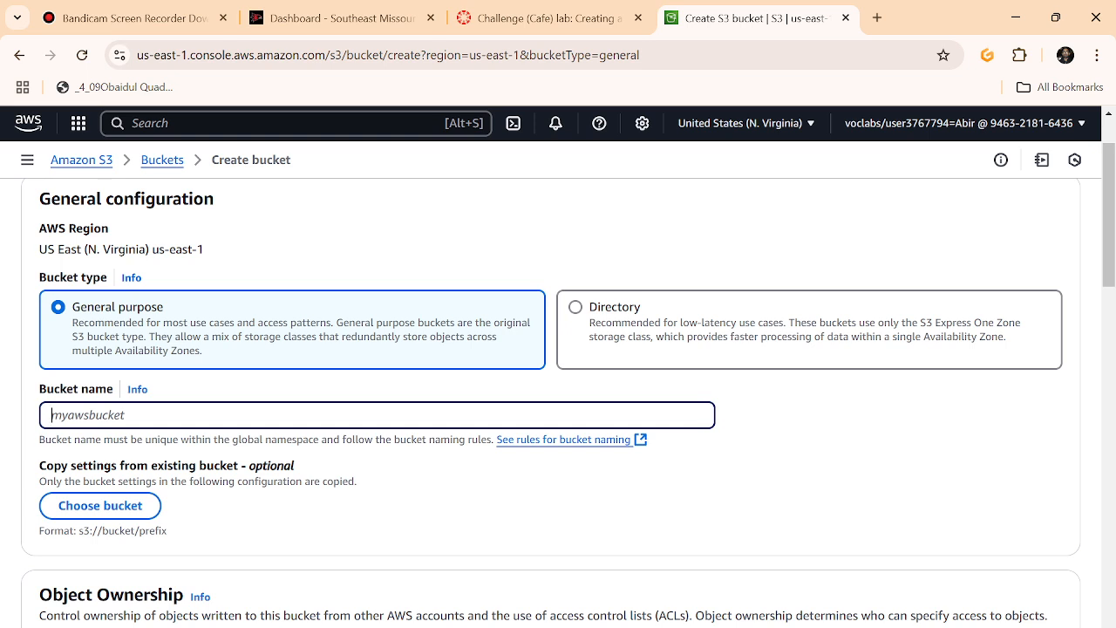
pyautogui.write('lab02-practice-la')
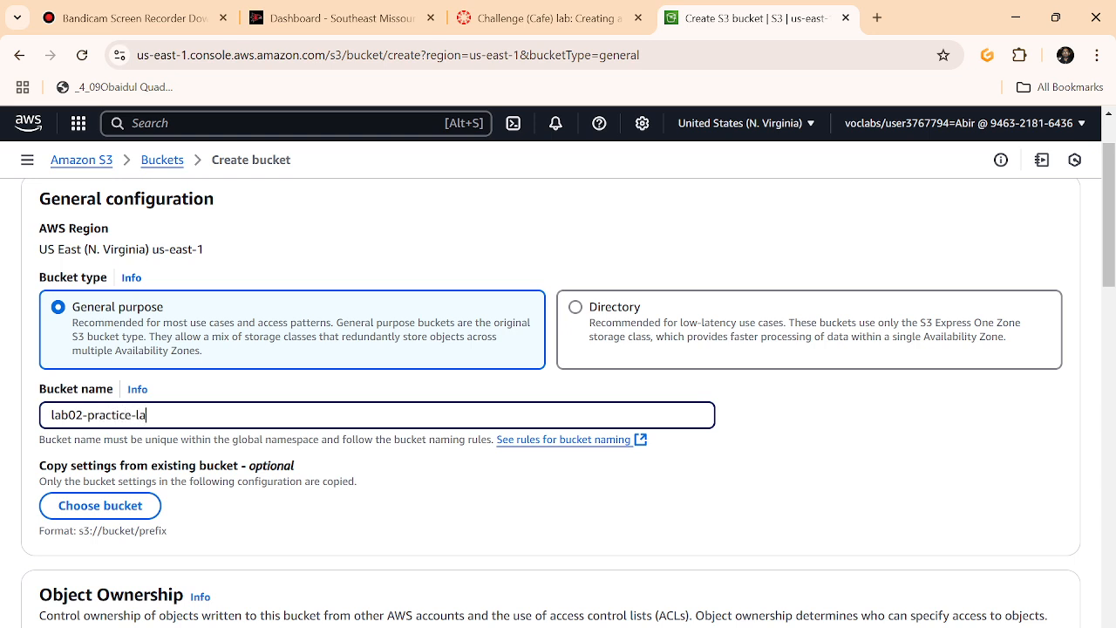
pyautogui.write('b-e')
pyautogui.press('BackSpace')
pyautogui.write('tur')
pyautogui.press('BackSpace')
pyautogui.write('torial')
# - Review the bucket name, Object Ownership options and Block Public Access settings for the new bucket
pyautogui.scroll(-3, 276, 436)
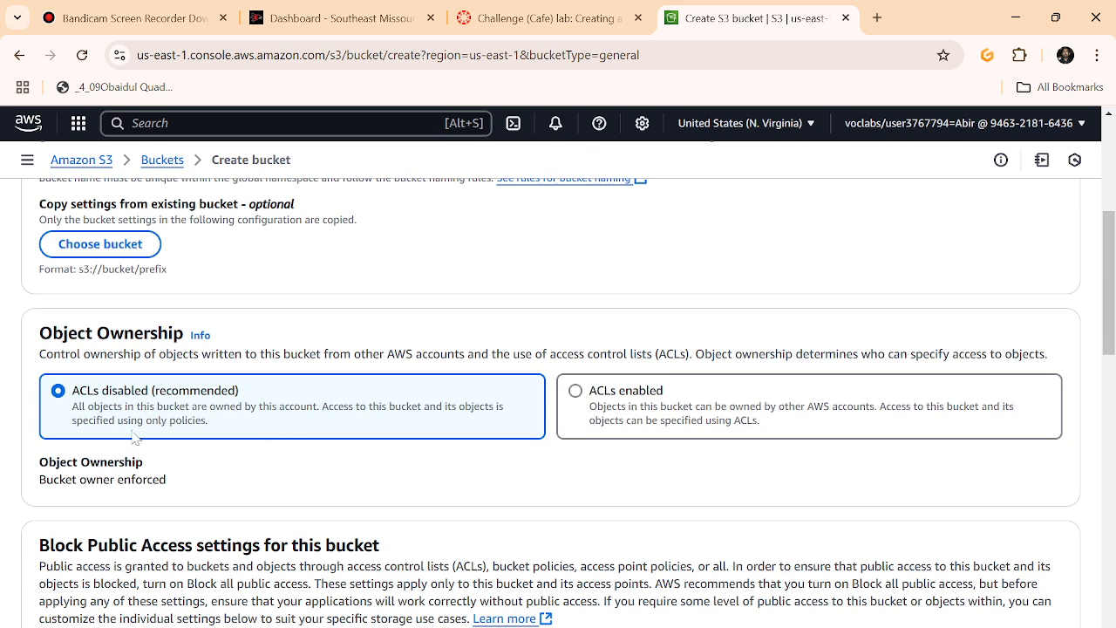
pyautogui.scroll(2, 139, 436)
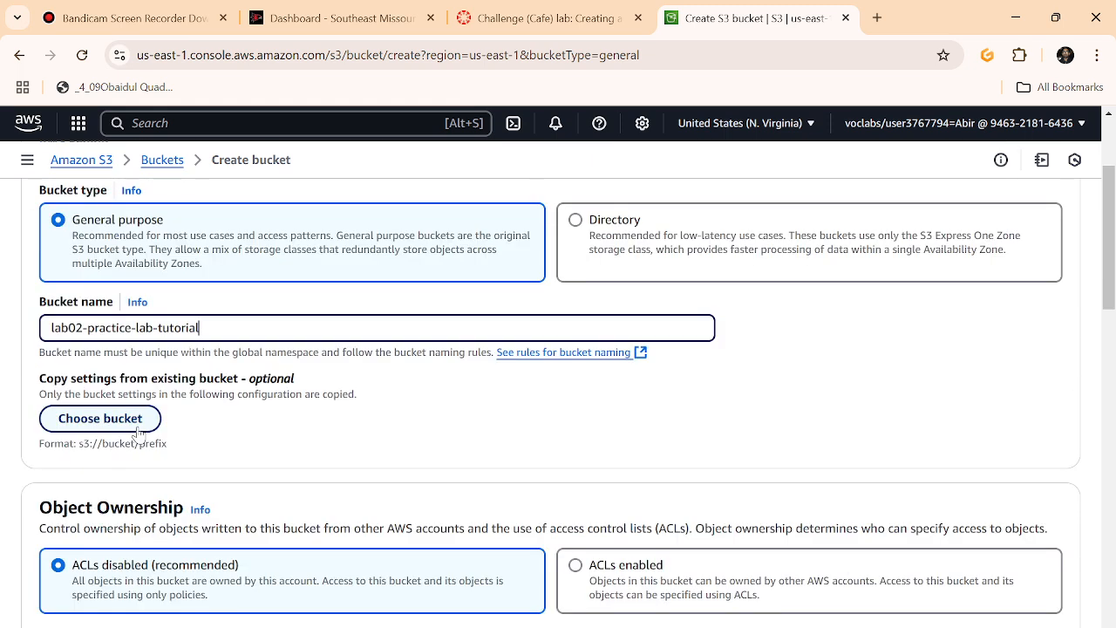
pyautogui.scroll(-2, 139, 436)
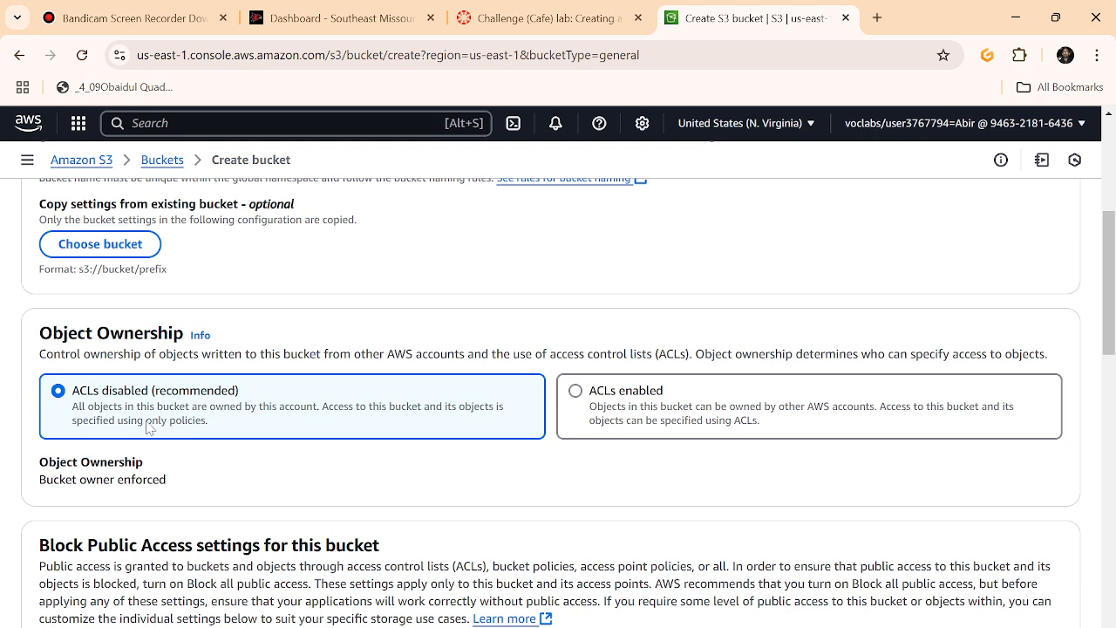
pyautogui.scroll(-5, 375, 440)
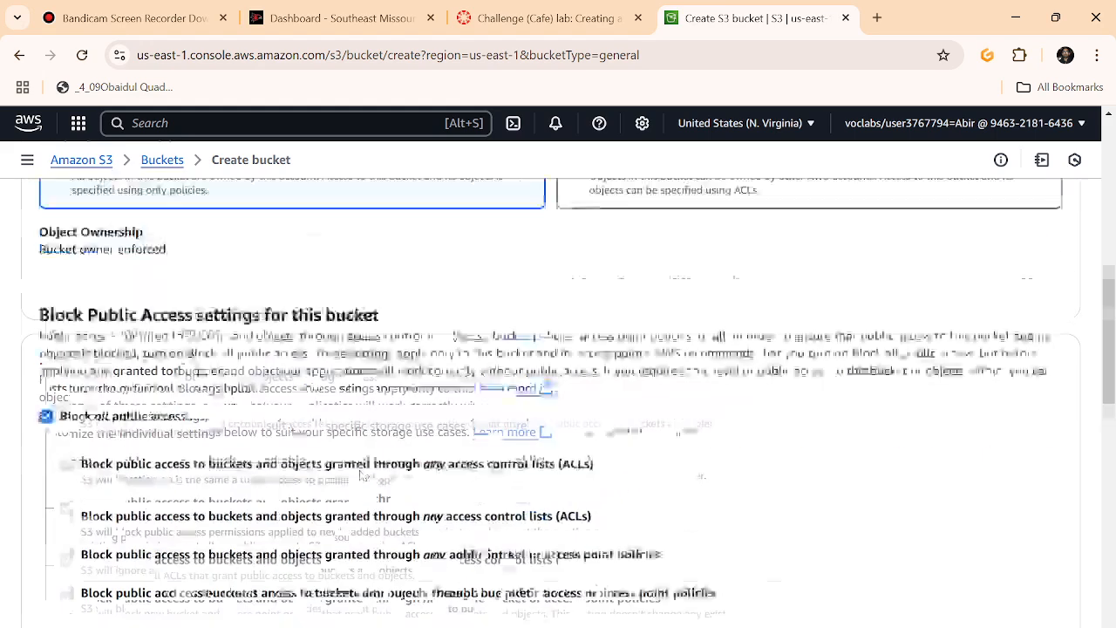
pyautogui.scroll(1, 345, 469)
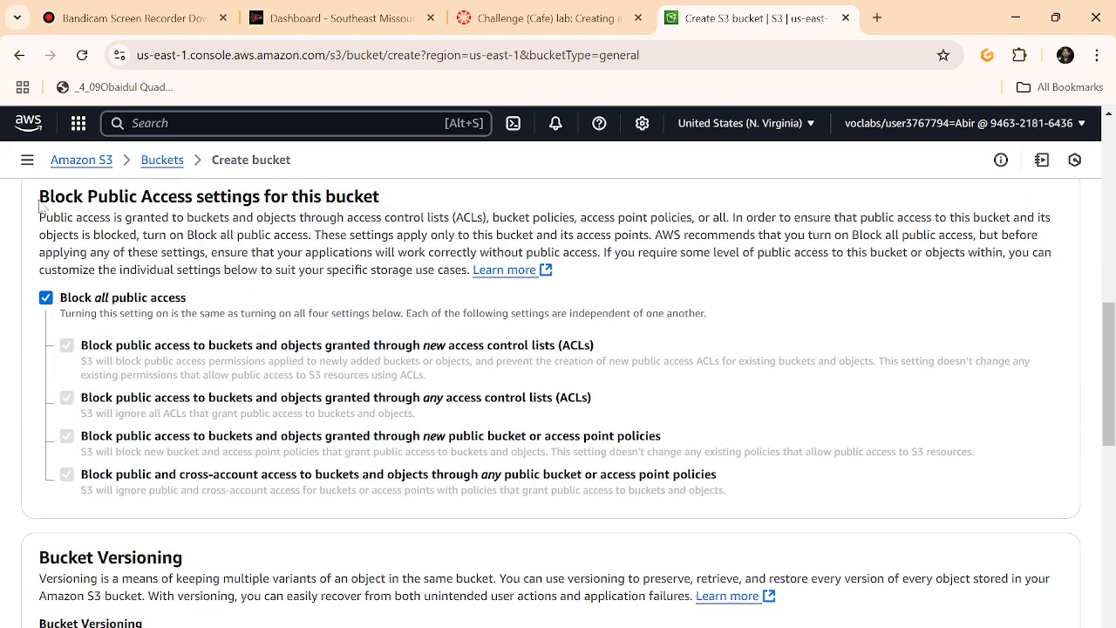
pyautogui.moveTo(39, 195); pyautogui.dragTo(389, 207)
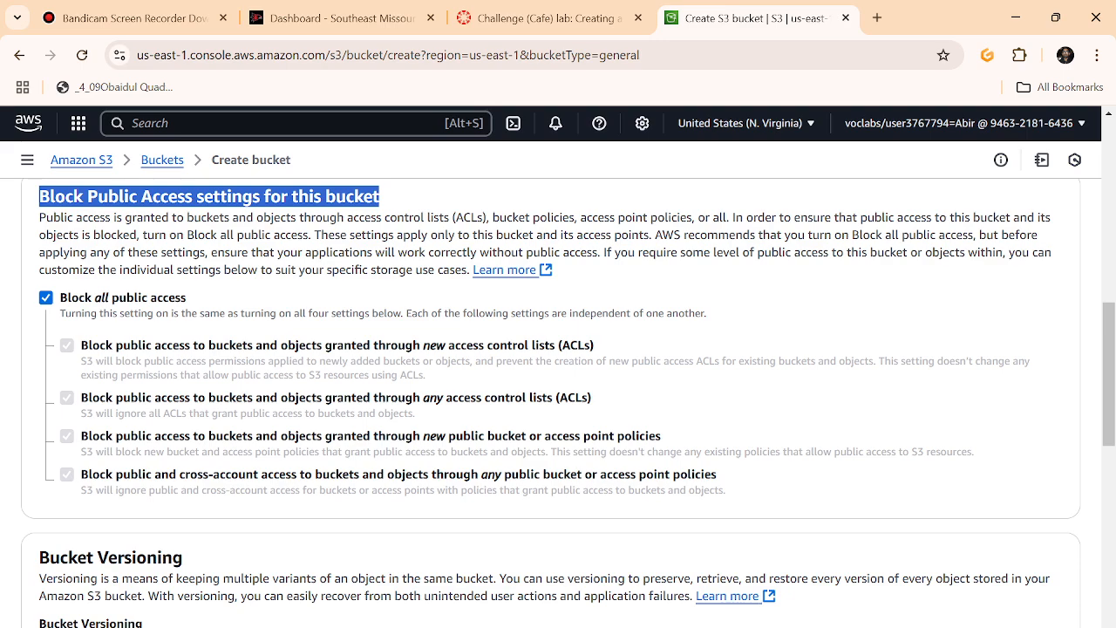
pyautogui.scroll(-1, 394, 297)
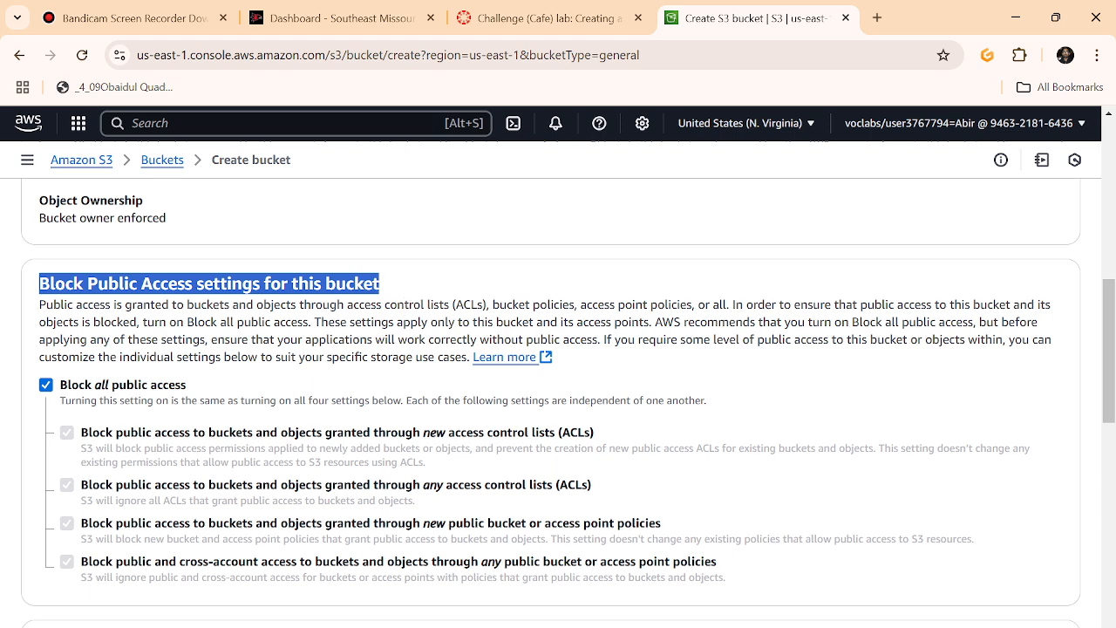
pyautogui.click(877, 17)
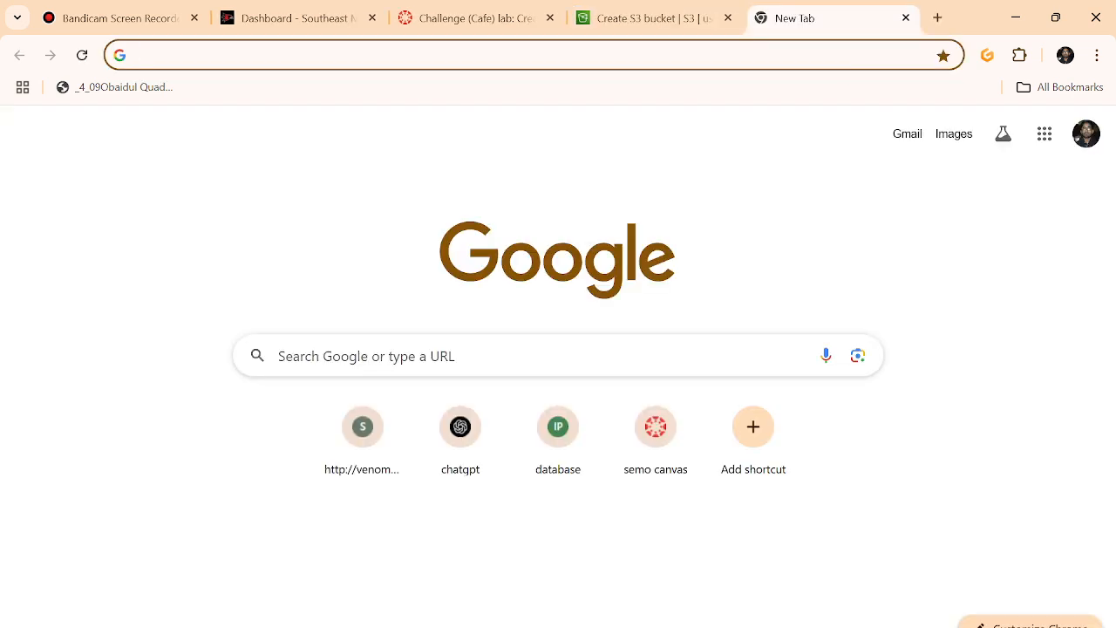
pyautogui.write('gfhgf')
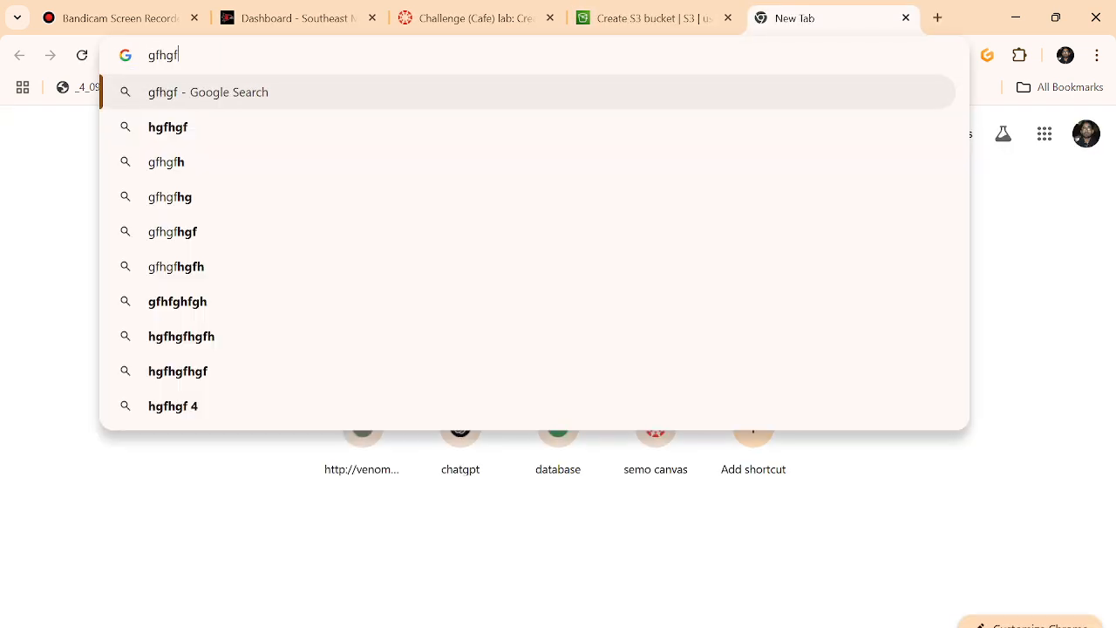
pyautogui.click(451, 18)
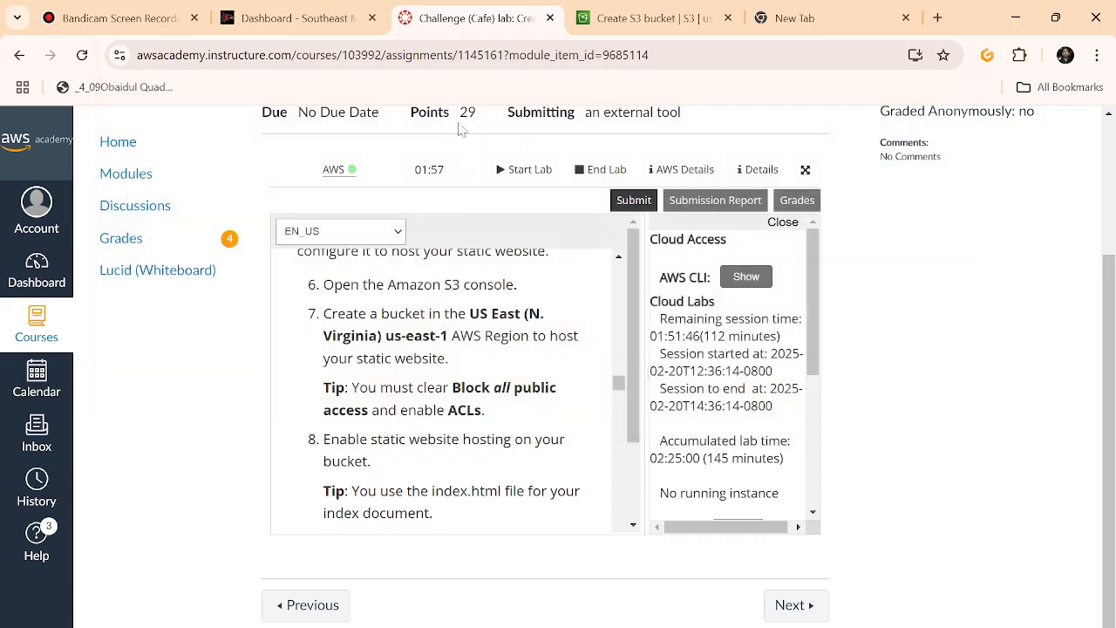
pyautogui.click(650, 17)
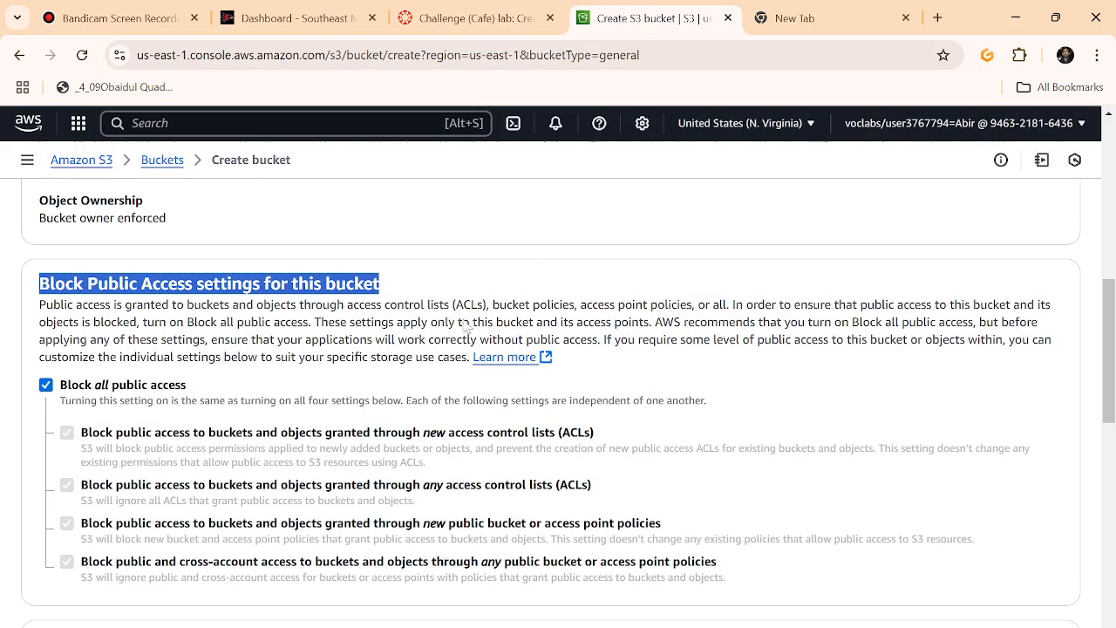
# - Create the bucket, keeping Block all public access on, versioning disabled and SSE-S3 encryption with Bucket Key enabled
pyautogui.scroll(-3, 387, 352)
pyautogui.scroll(-5, 360, 256)
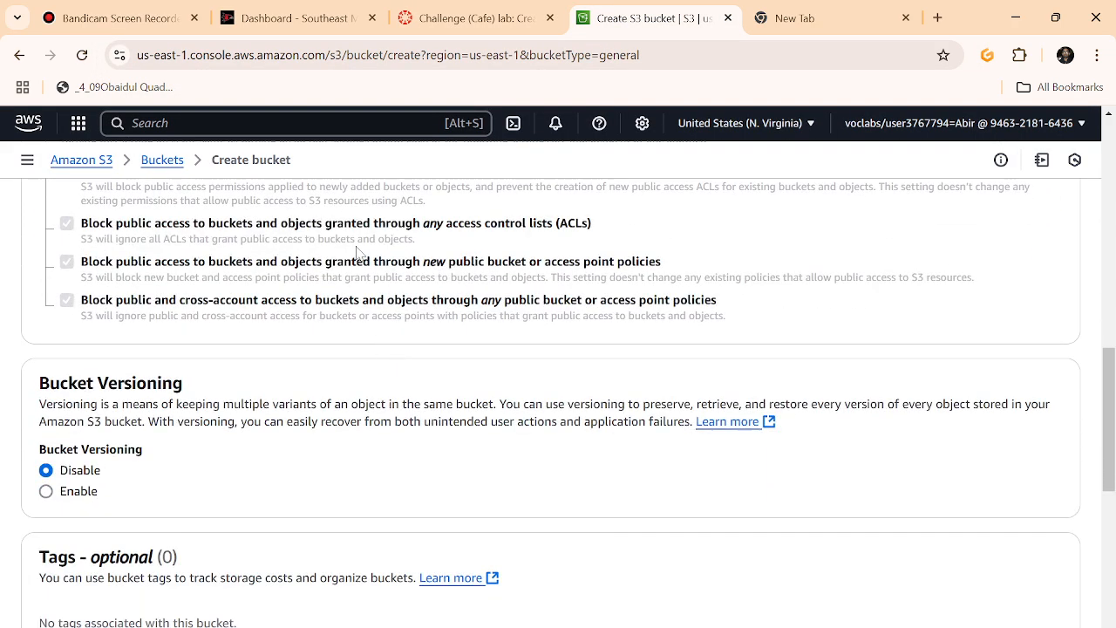
pyautogui.scroll(-3, 359, 256)
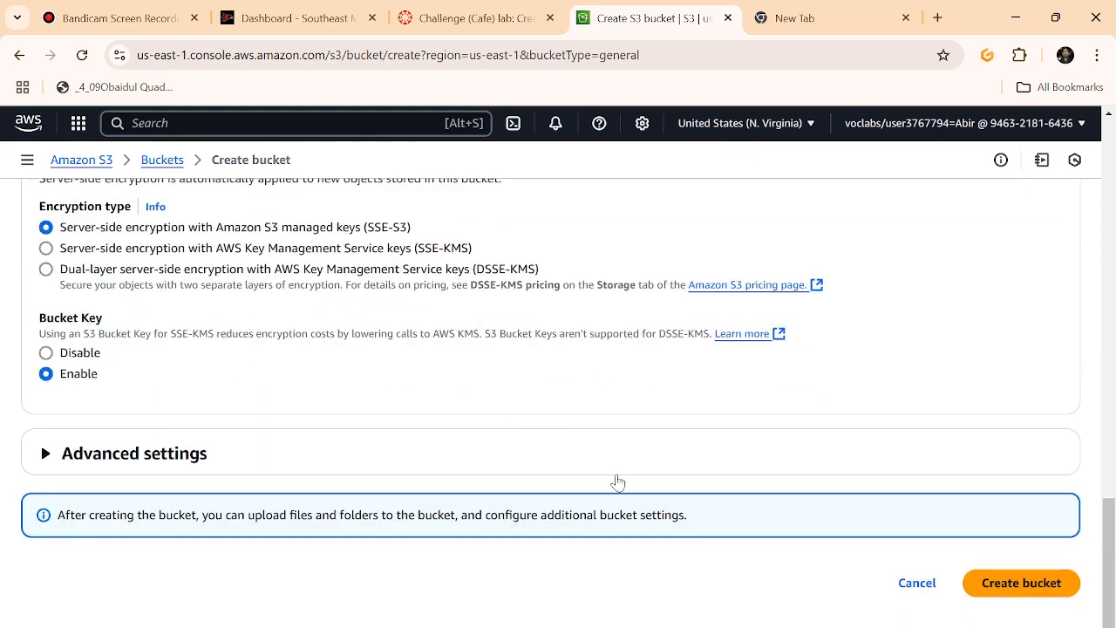
pyautogui.click(1002, 585)
# - Examine the lab's Task 2 instructions on public access, ACLs, static website hosting and the index document, checking the S3 bucket list in between
pyautogui.click(467, 19)
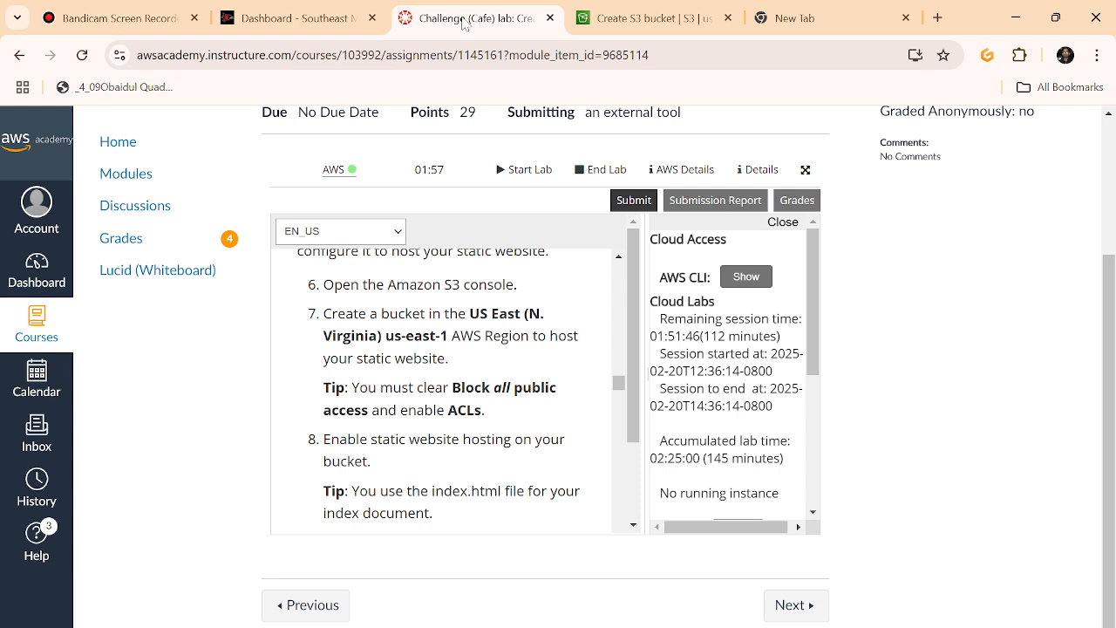
pyautogui.scroll(-1, 379, 342)
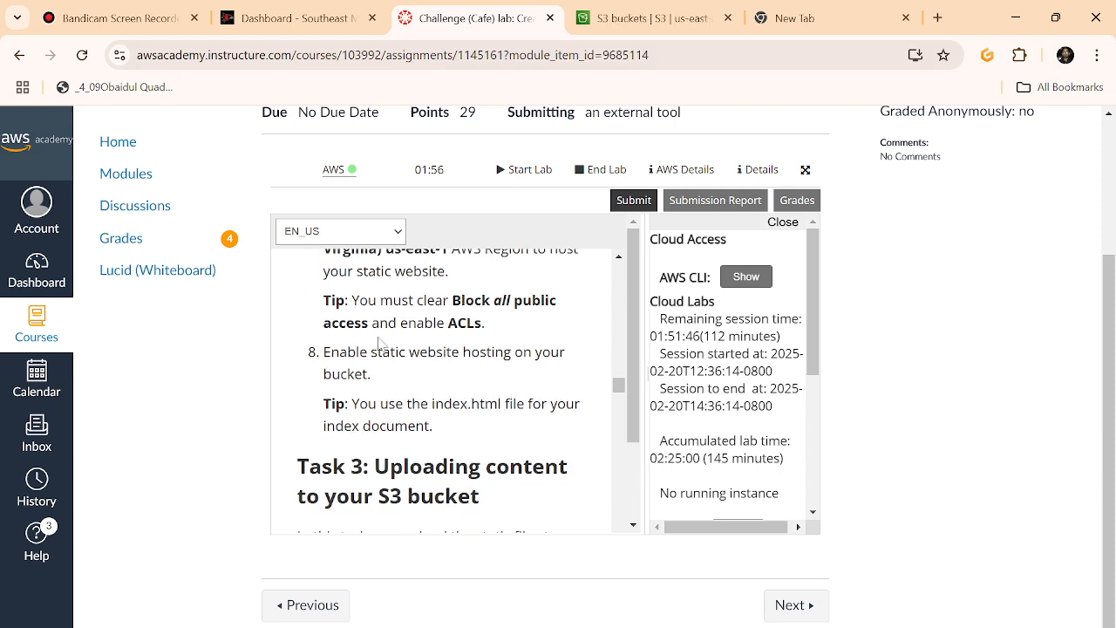
pyautogui.moveTo(438, 437); pyautogui.dragTo(368, 300)
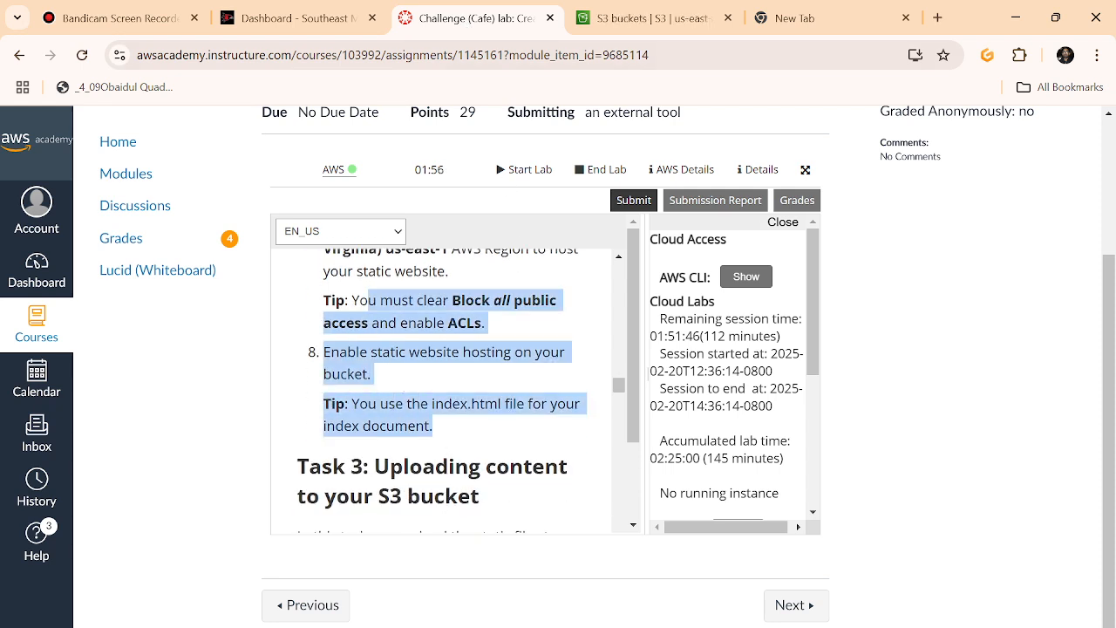
pyautogui.click(417, 375)
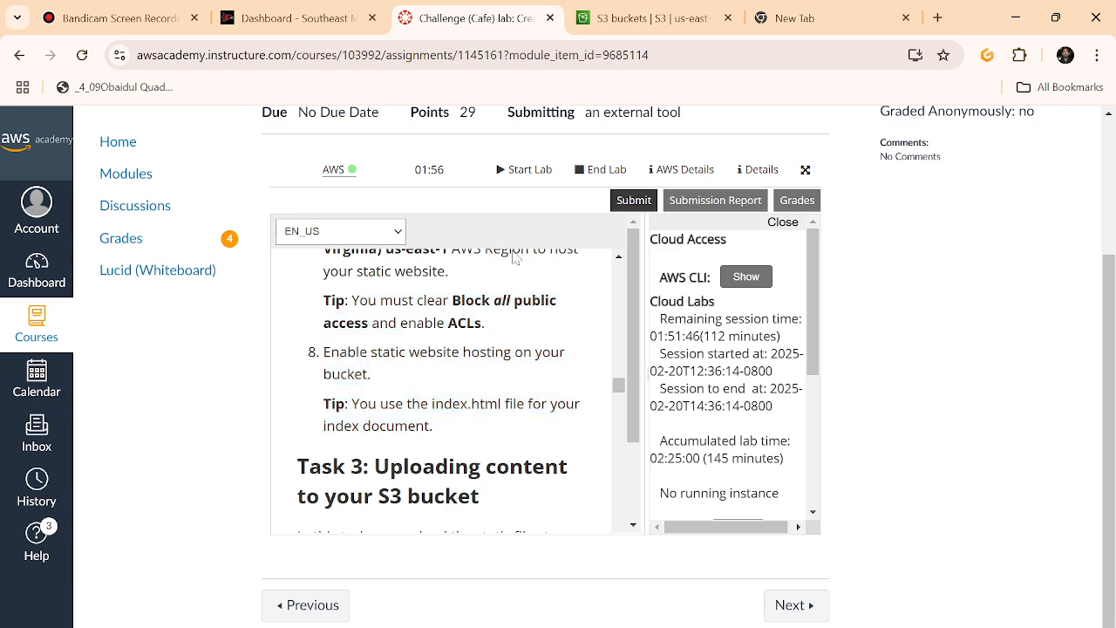
pyautogui.click(652, 27)
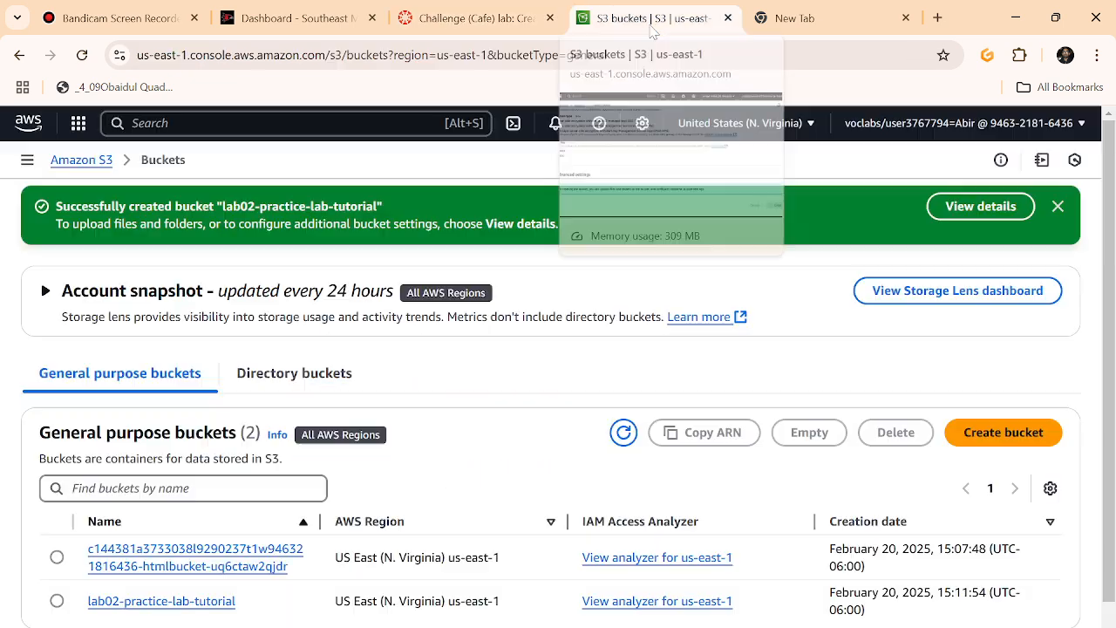
pyautogui.click(496, 21)
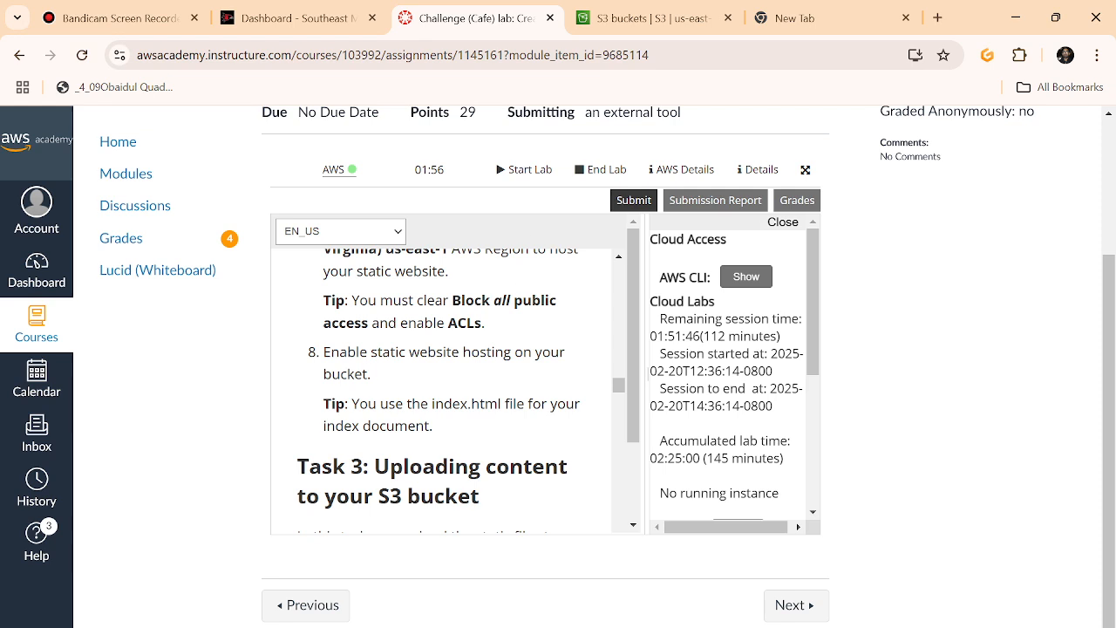
pyautogui.moveTo(372, 375); pyautogui.dragTo(331, 353)
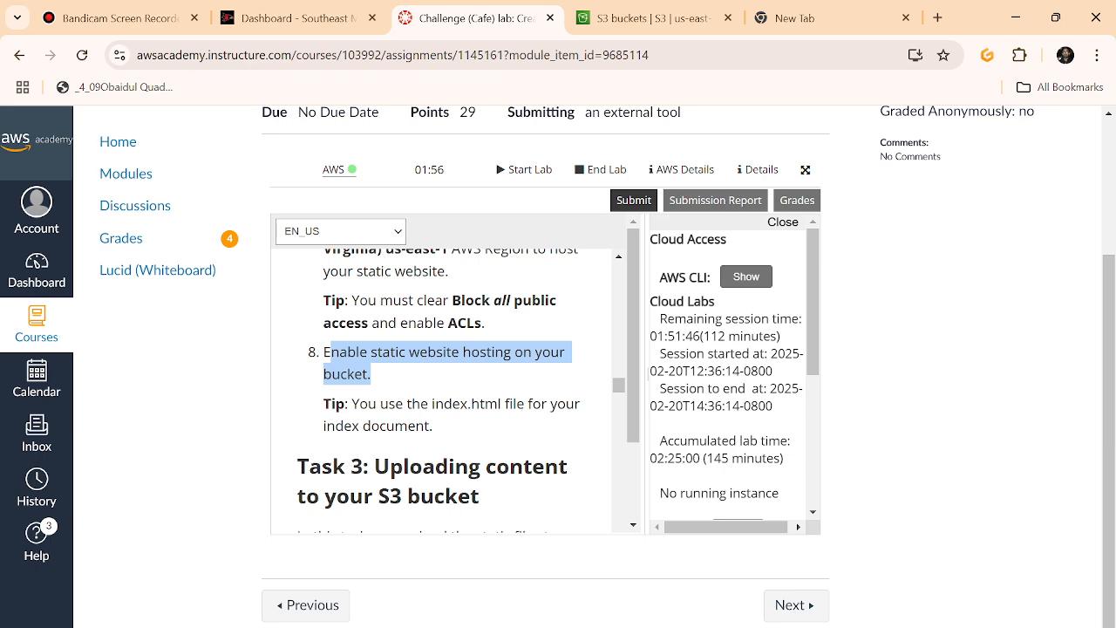
pyautogui.moveTo(436, 427); pyautogui.dragTo(502, 403)
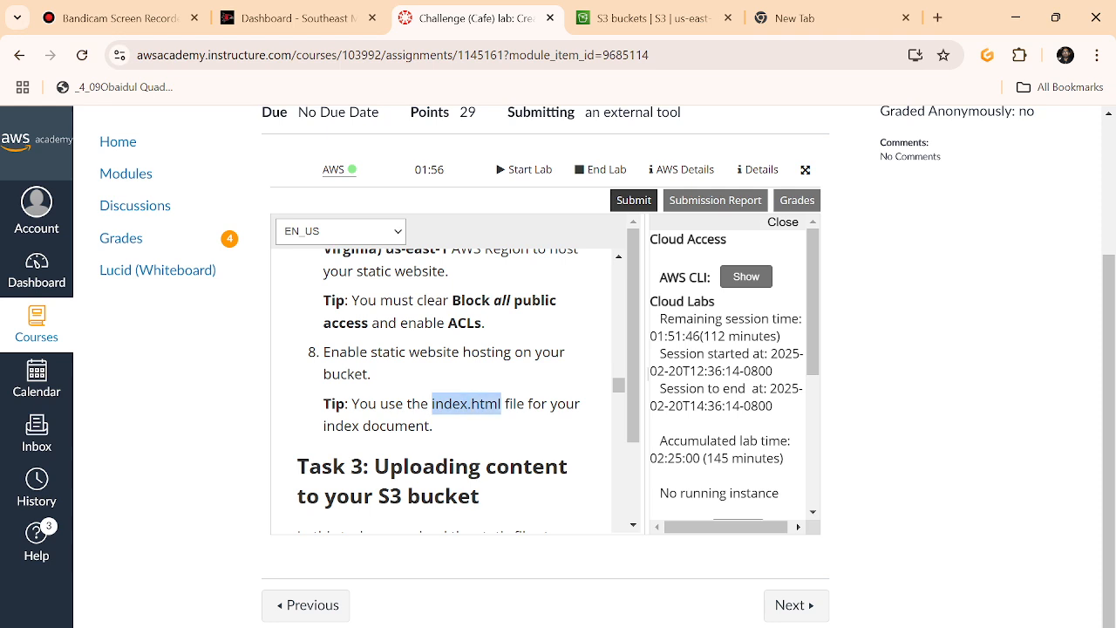
# - Return to the S3 console, open the lab02-practice-lab-tutorial bucket and start an upload
pyautogui.click(630, 25)
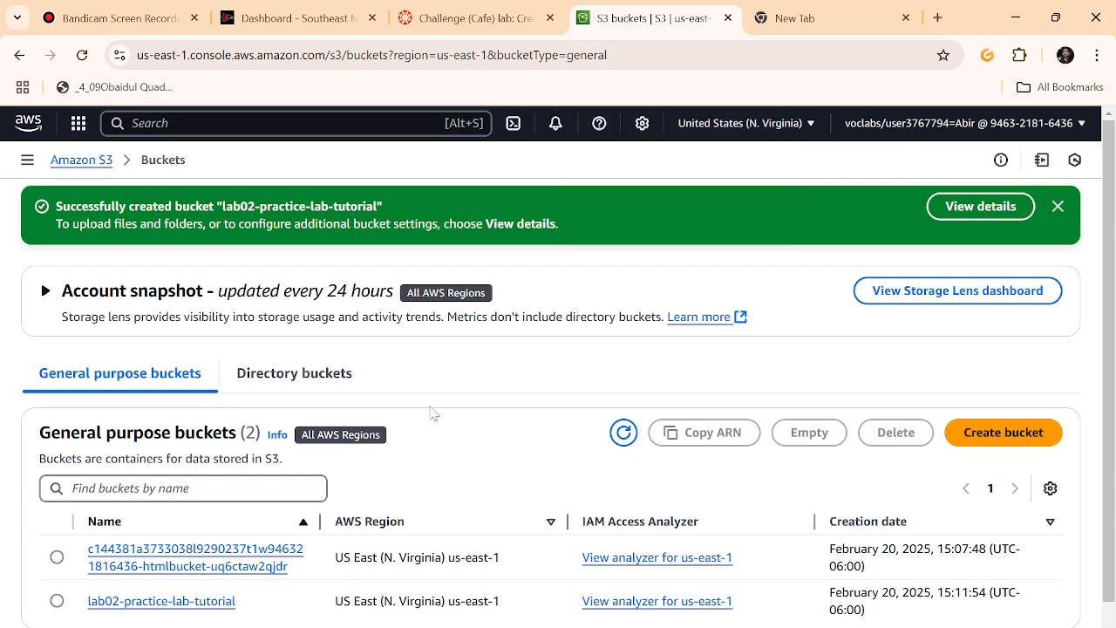
pyautogui.scroll(-1, 431, 411)
pyautogui.click(225, 556)
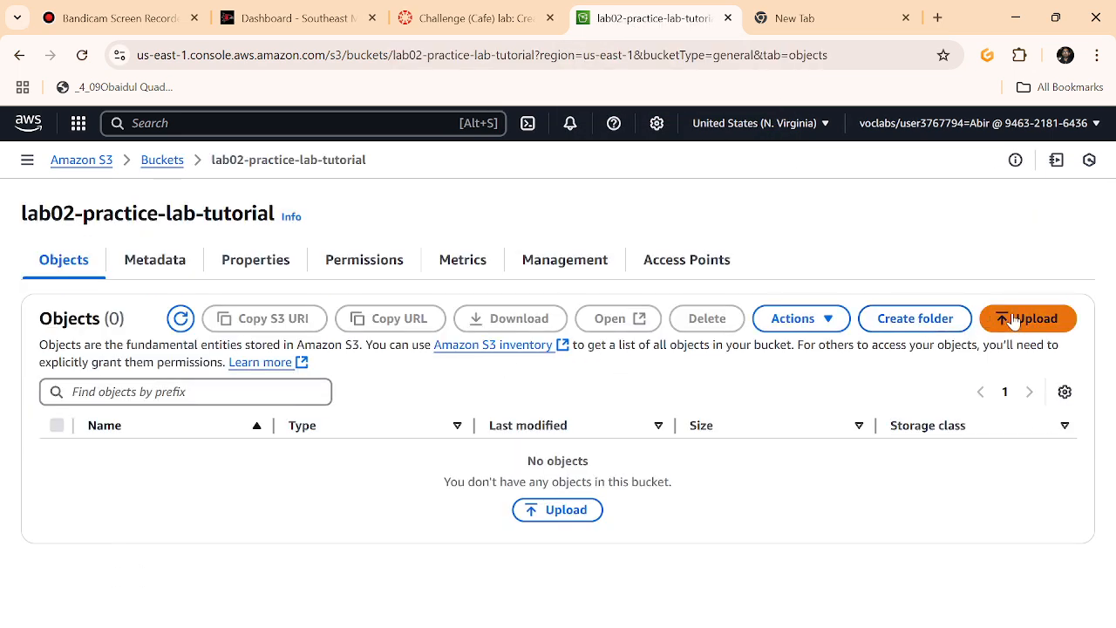
pyautogui.click(558, 510)
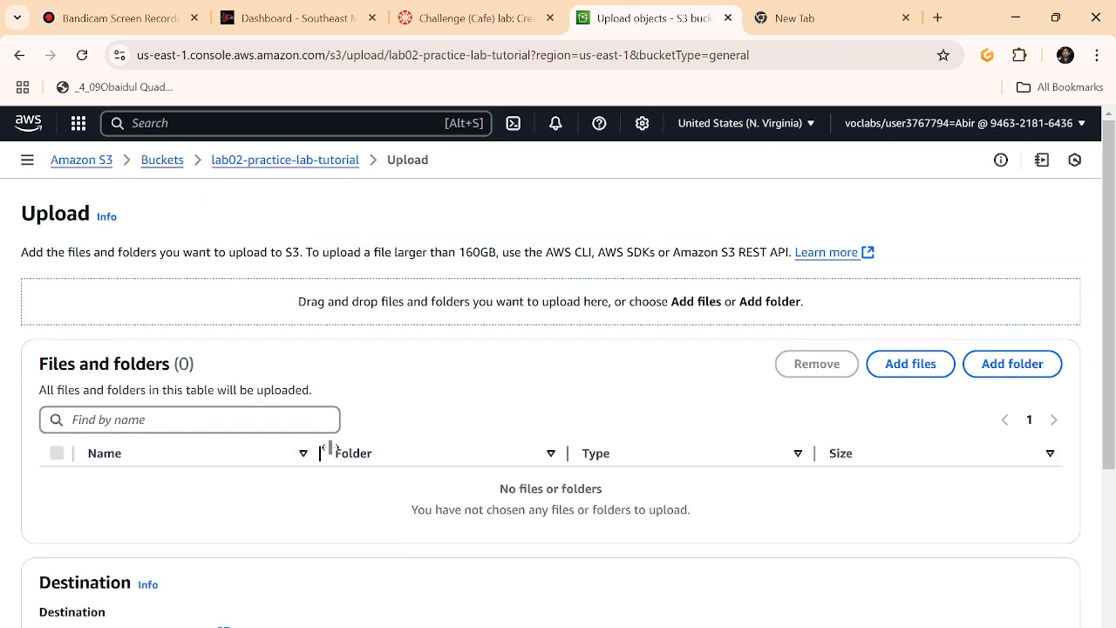
# - Add the index file from the static-website folder in Downloads to the upload list
pyautogui.scroll(-2, 329, 449)
pyautogui.click(905, 206)
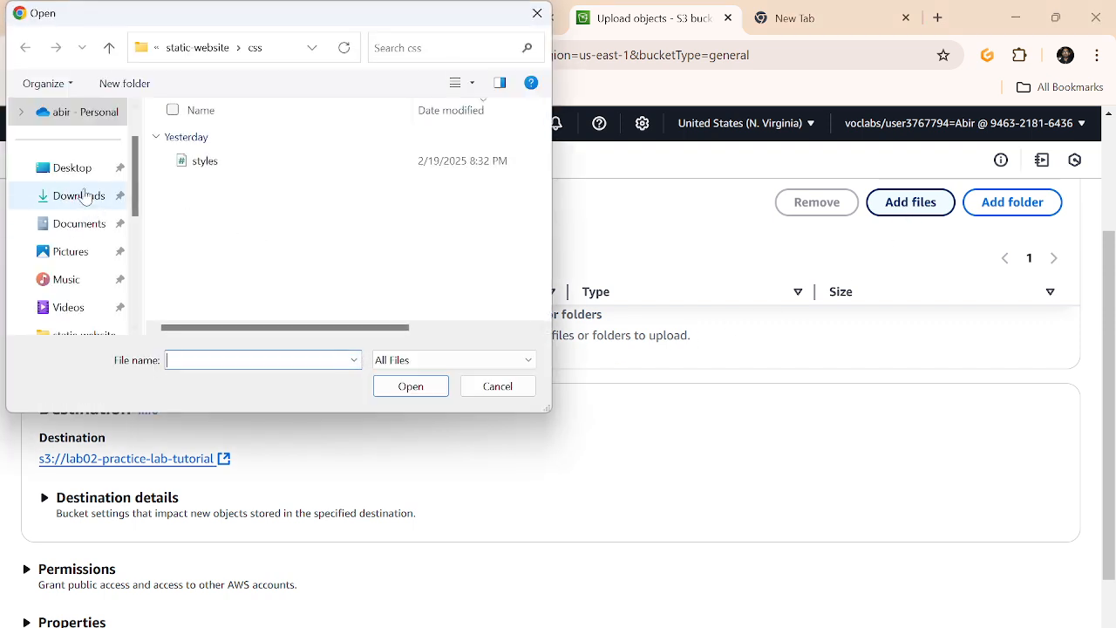
pyautogui.click(76, 223)
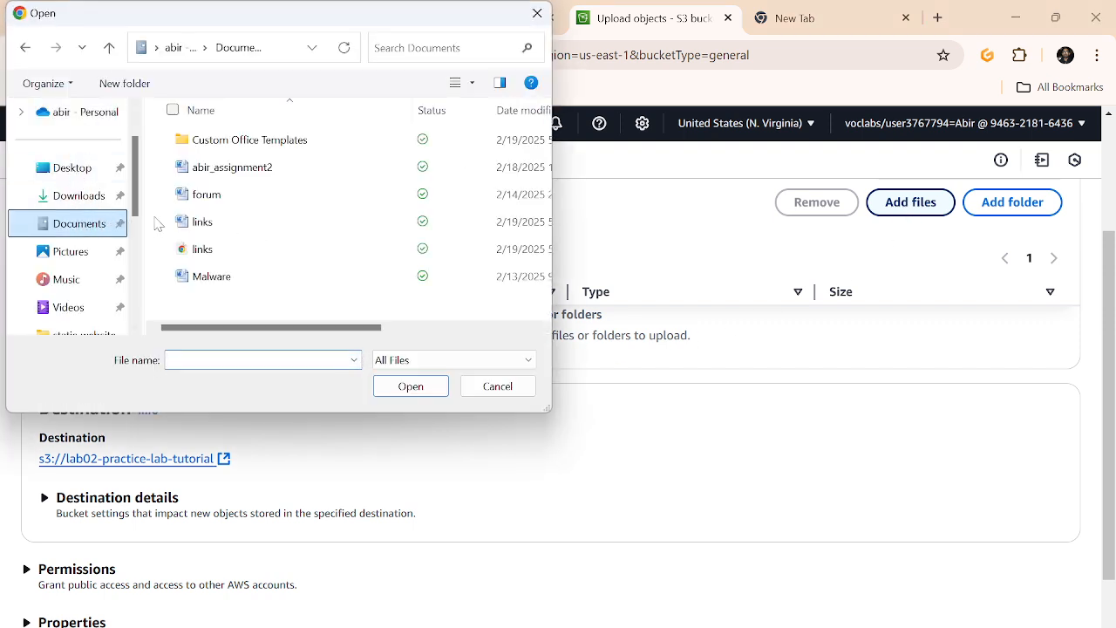
pyautogui.click(91, 197)
pyautogui.doubleClick(226, 186)
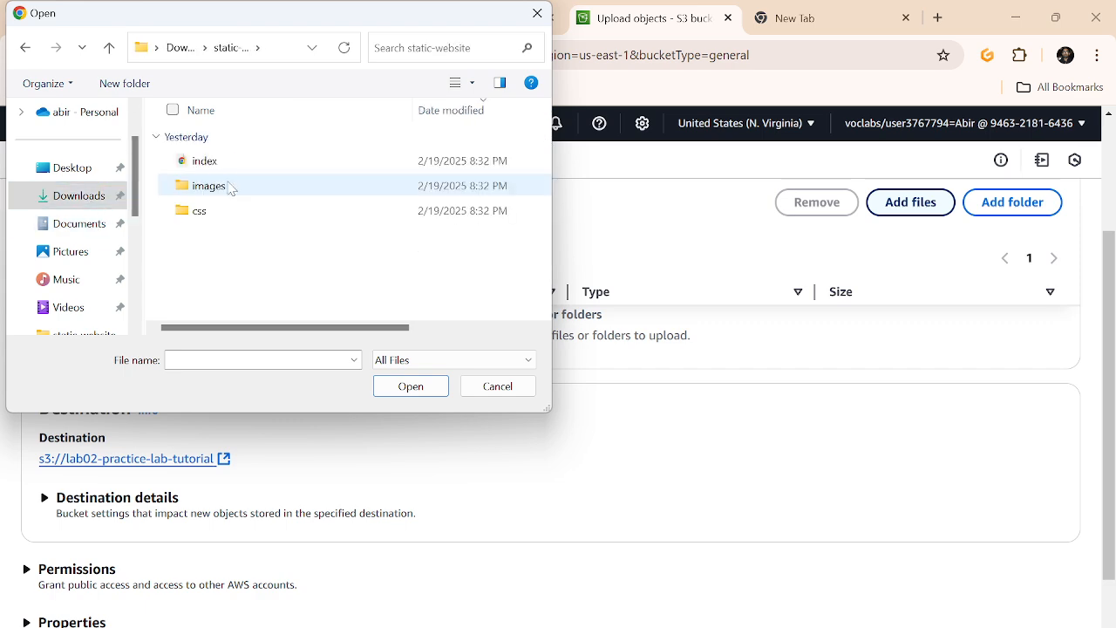
pyautogui.doubleClick(225, 166)
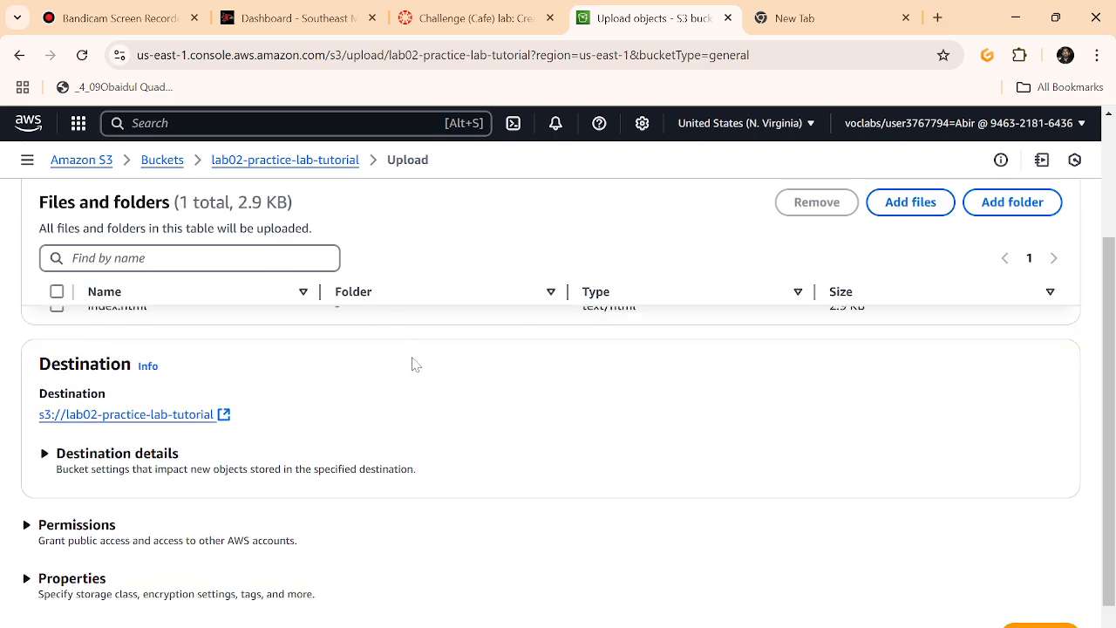
# - Add the images folder from static-website to the upload list and approve uploading its files
pyautogui.scroll(1, 419, 418)
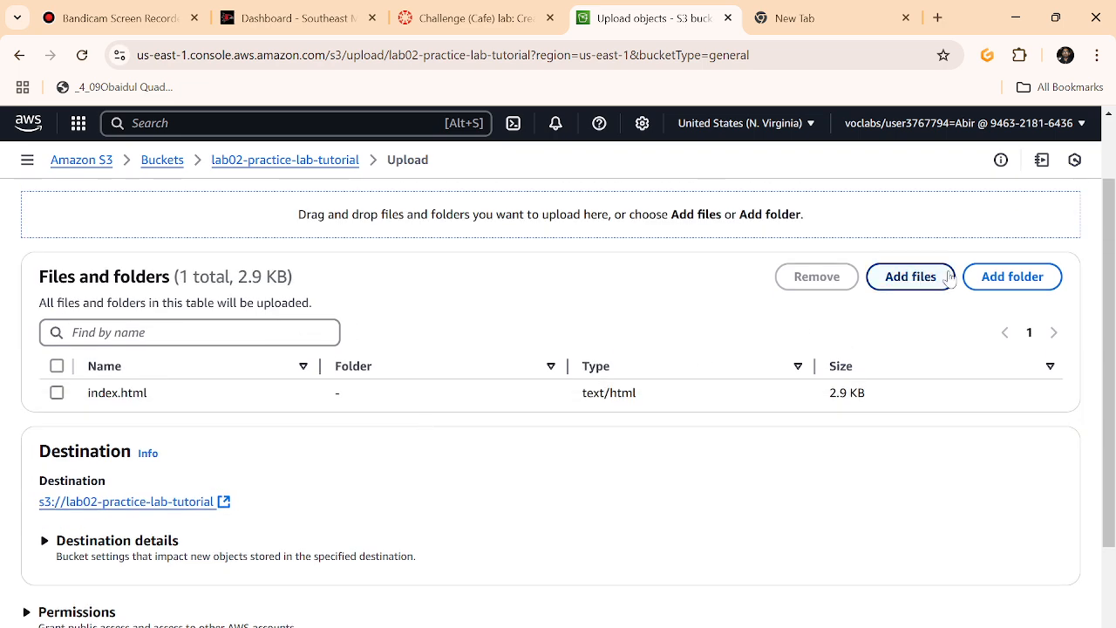
pyautogui.click(1004, 288)
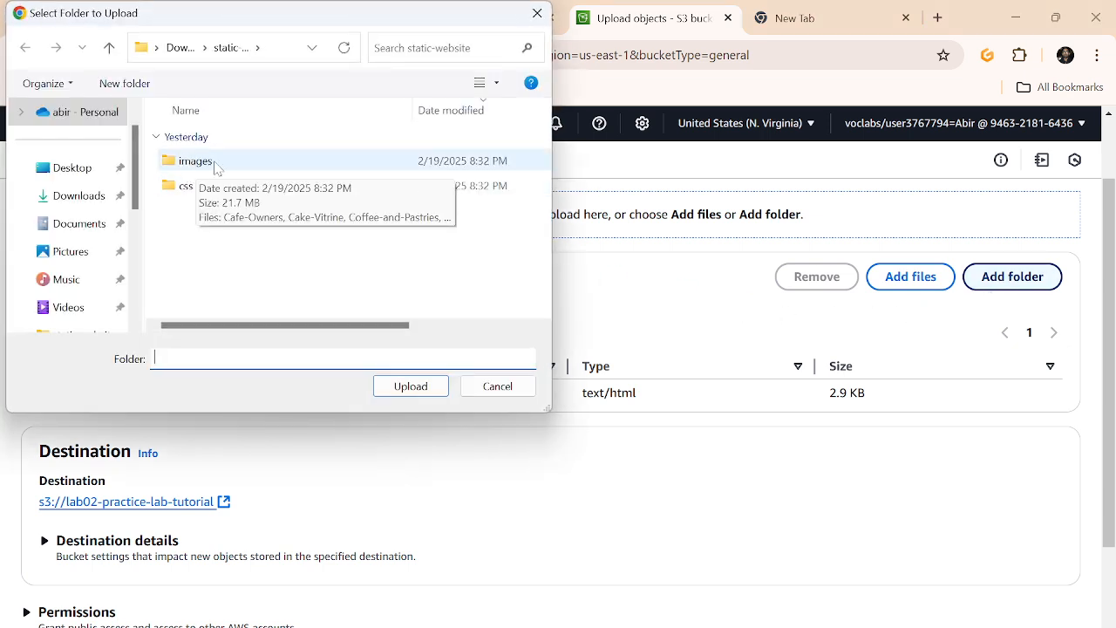
pyautogui.click(446, 165)
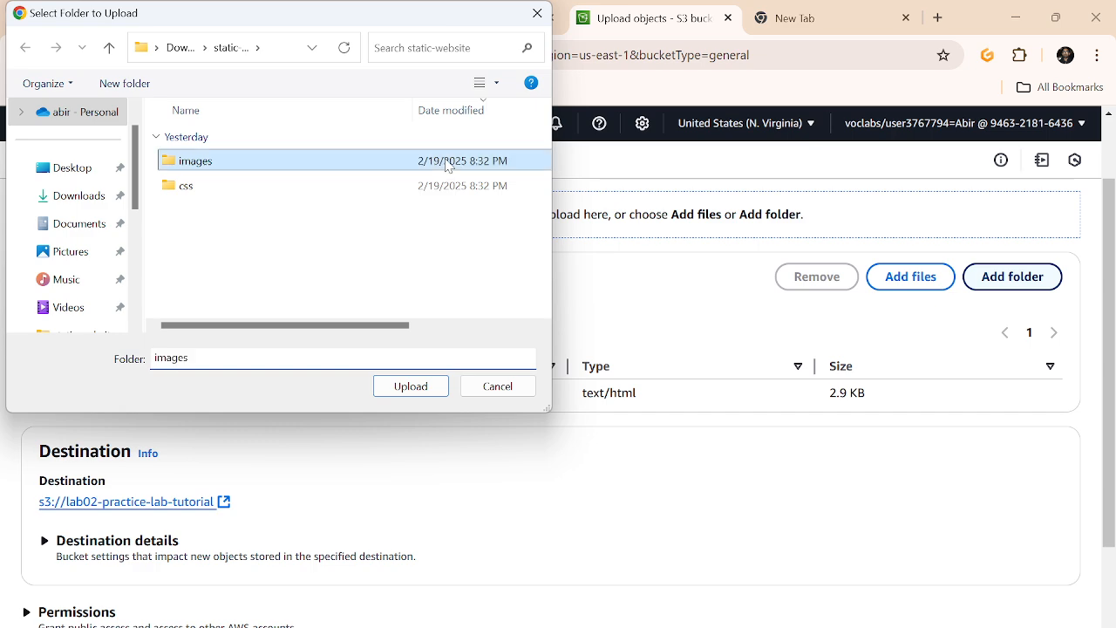
pyautogui.click(425, 386)
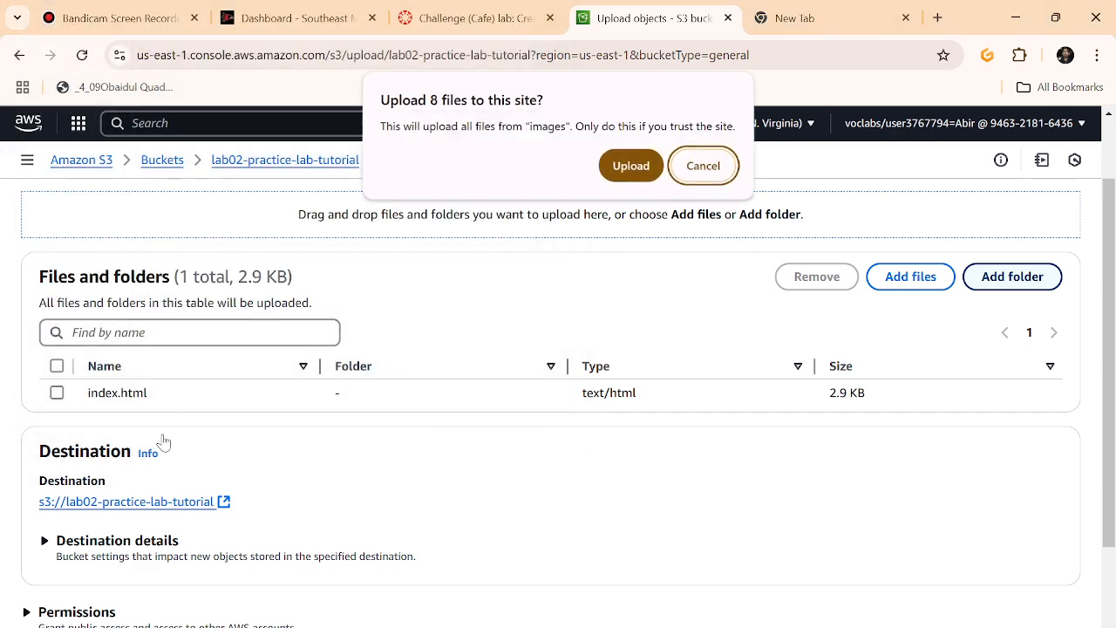
pyautogui.click(613, 167)
# - Add the css folder from static-website to the upload list and approve uploading its contents
pyautogui.click(1016, 276)
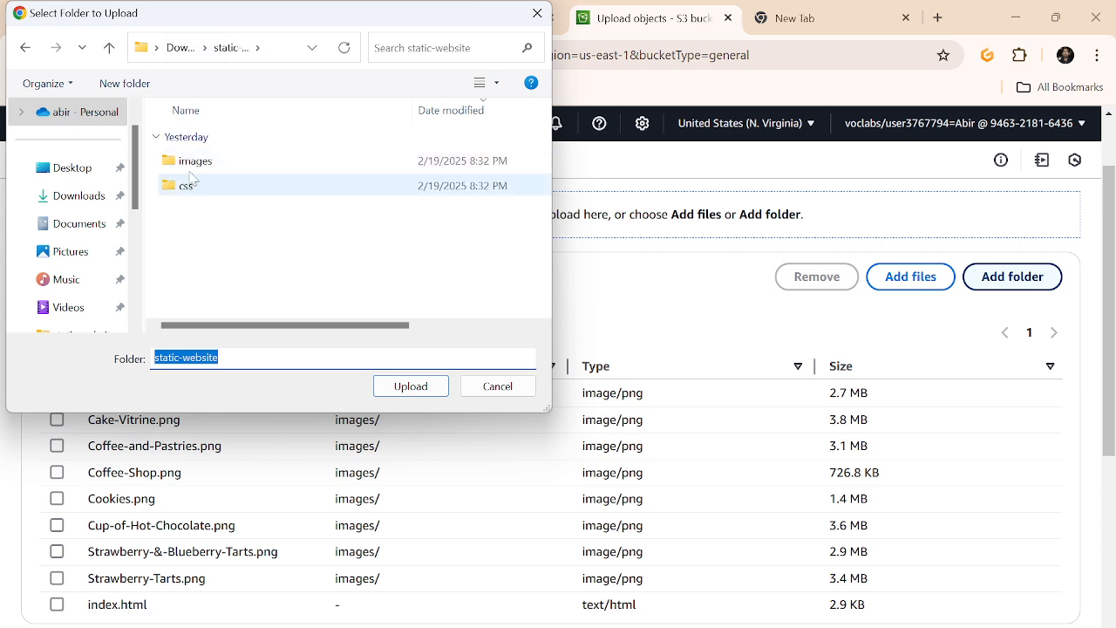
pyautogui.click(187, 185)
pyautogui.click(417, 384)
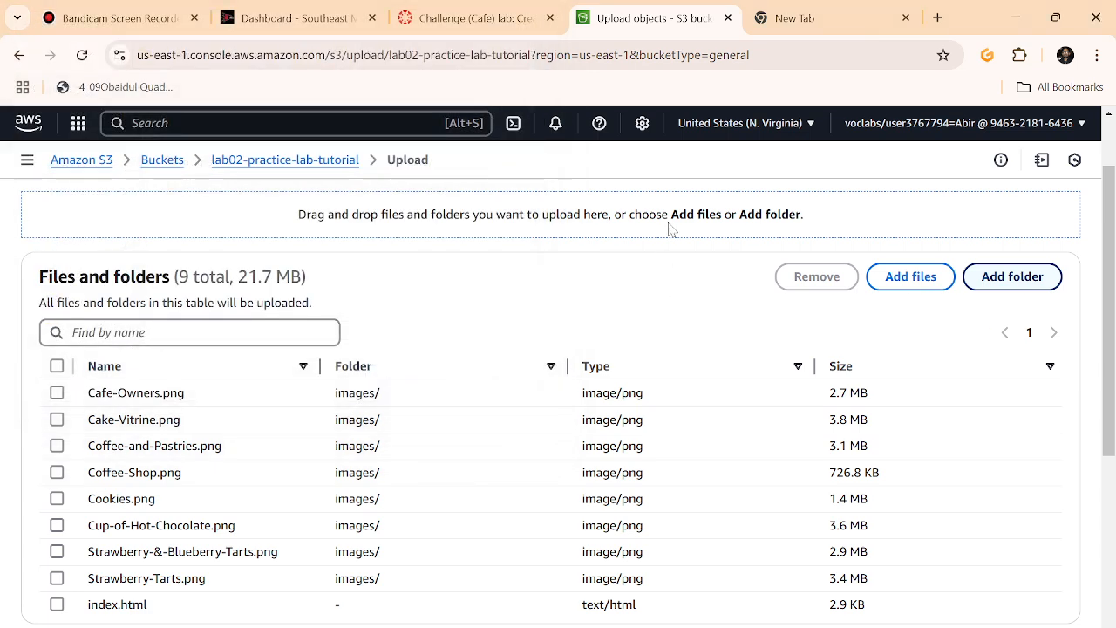
pyautogui.click(628, 165)
# - Upload the listed website files to the lab02-practice-lab-tutorial bucket and close the upload status page
pyautogui.scroll(-3, 438, 419)
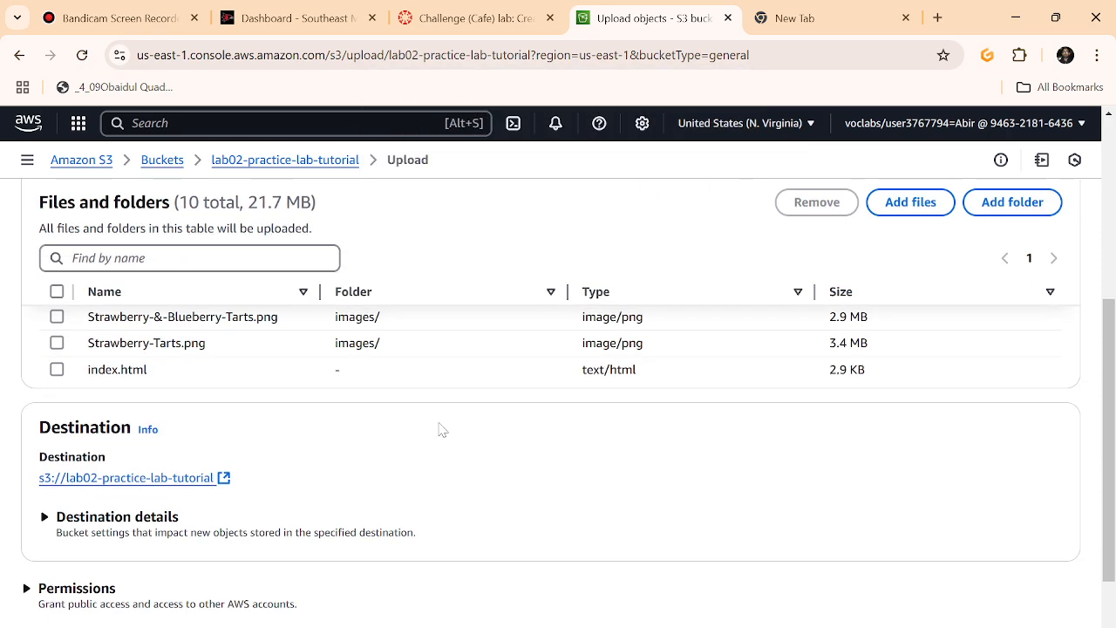
pyautogui.scroll(-2, 622, 507)
pyautogui.click(1059, 586)
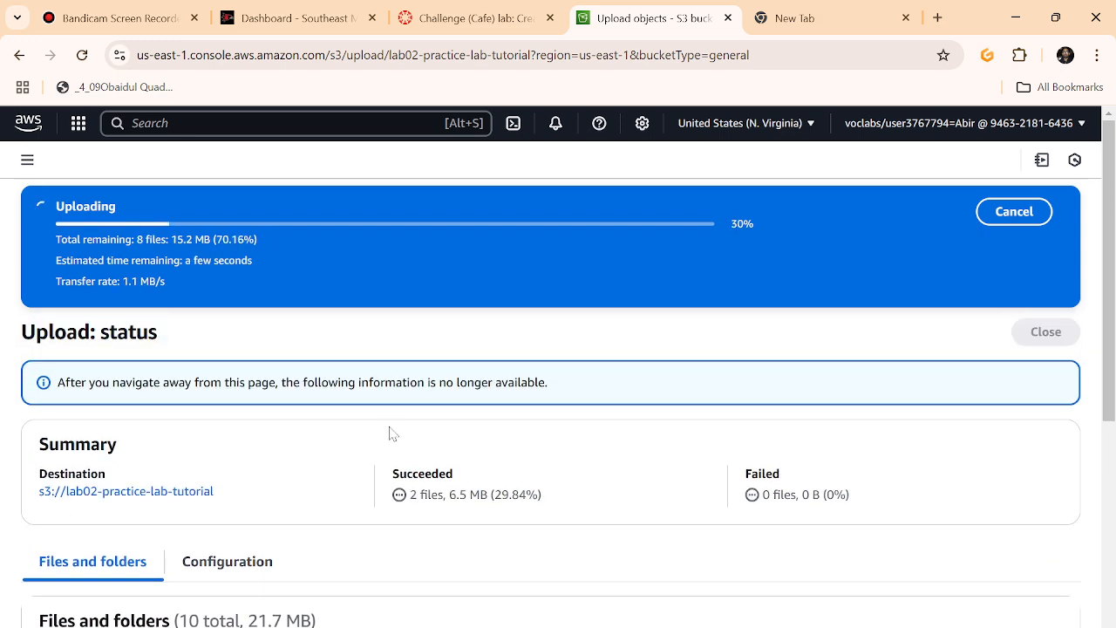
pyautogui.moveTo(466, 25)
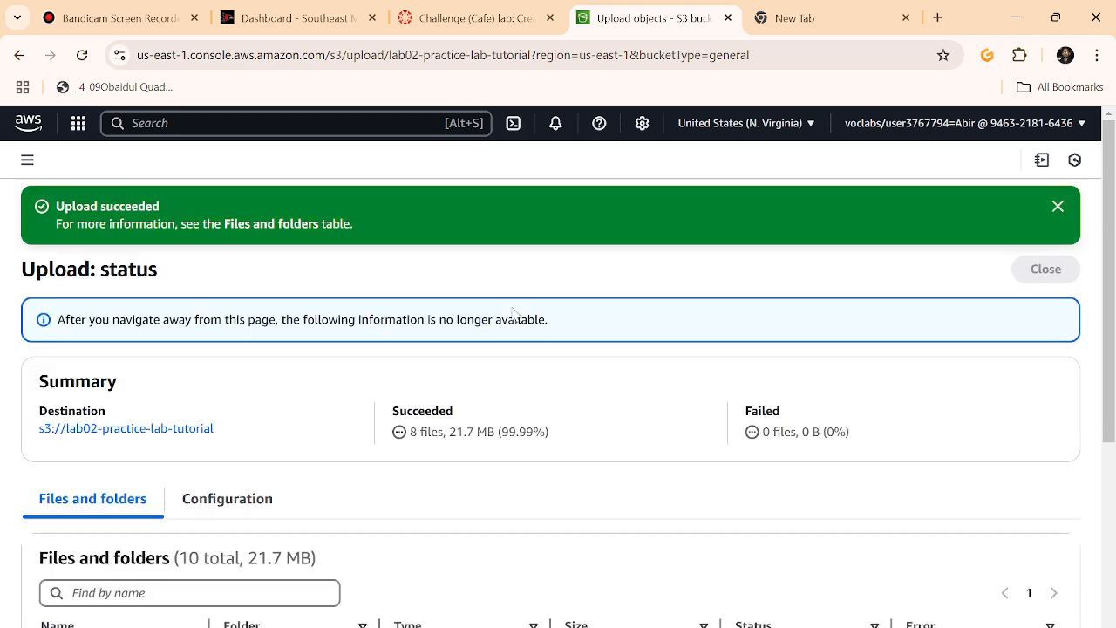
pyautogui.click(1049, 267)
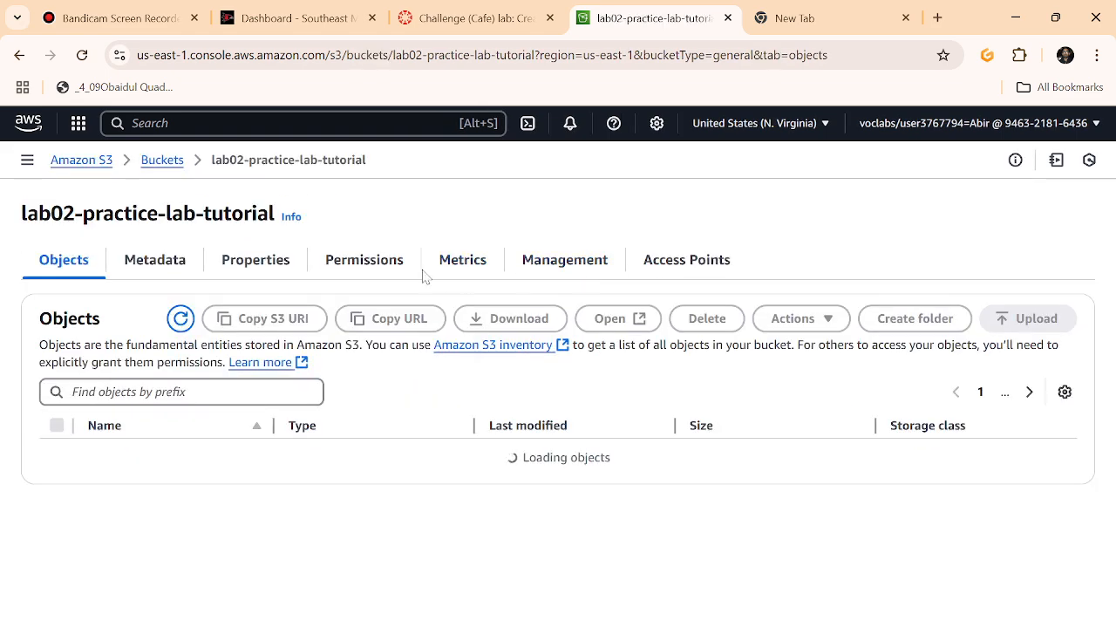
# - Open the static website hosting settings in the lab02-practice-lab-tutorial bucket's properties and set hosting to Enable
pyautogui.click(256, 262)
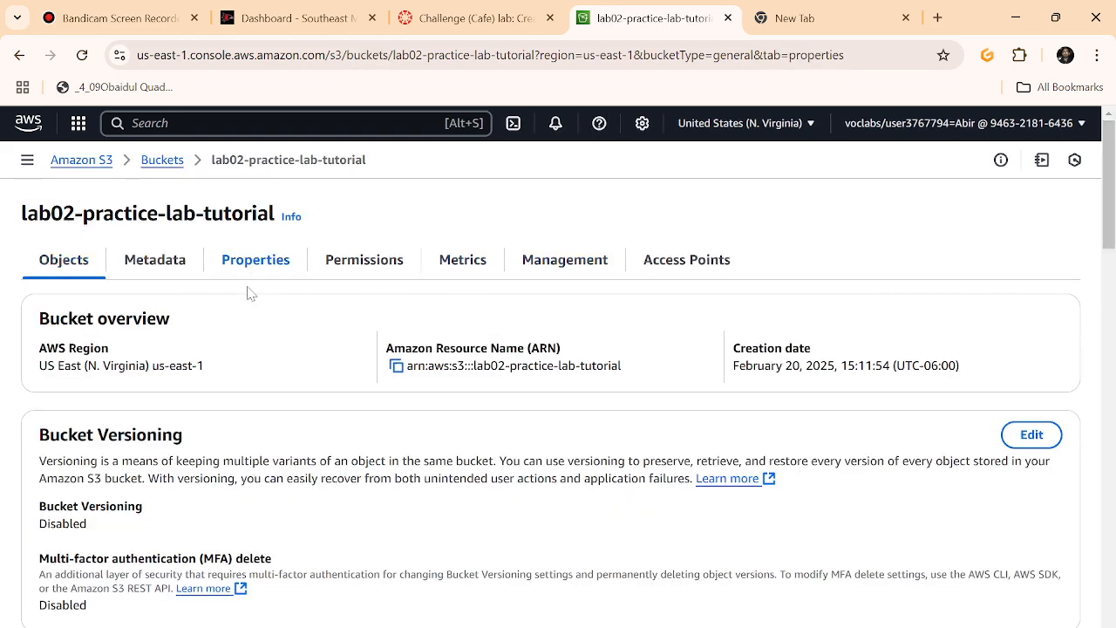
pyautogui.scroll(-6, 250, 301)
pyautogui.scroll(-15, 251, 306)
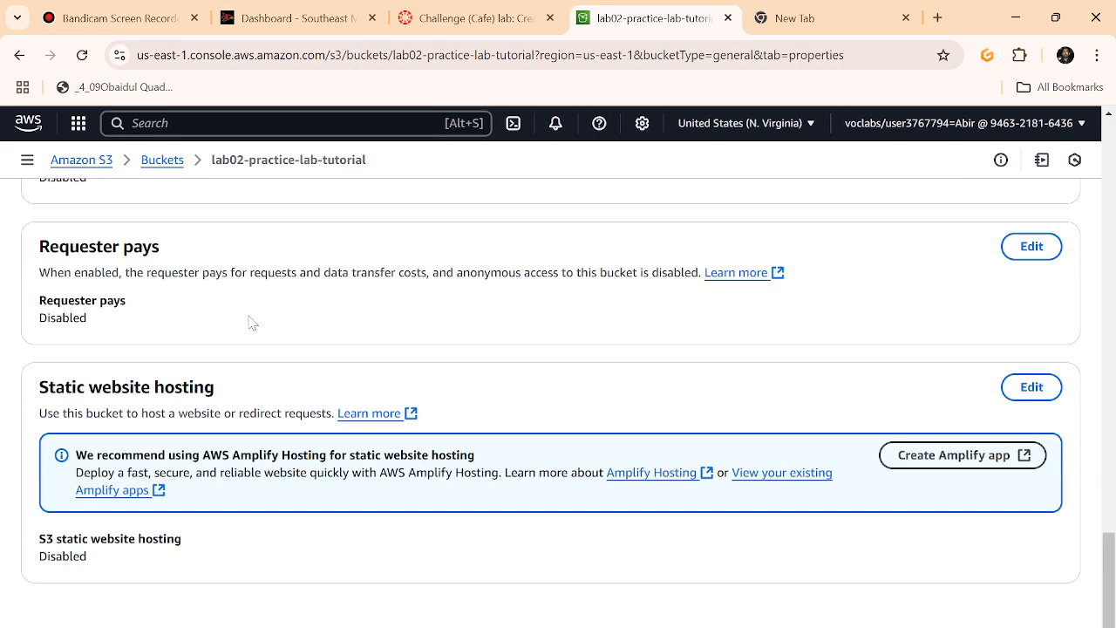
pyautogui.moveTo(35, 397); pyautogui.dragTo(225, 399)
pyautogui.click(1029, 389)
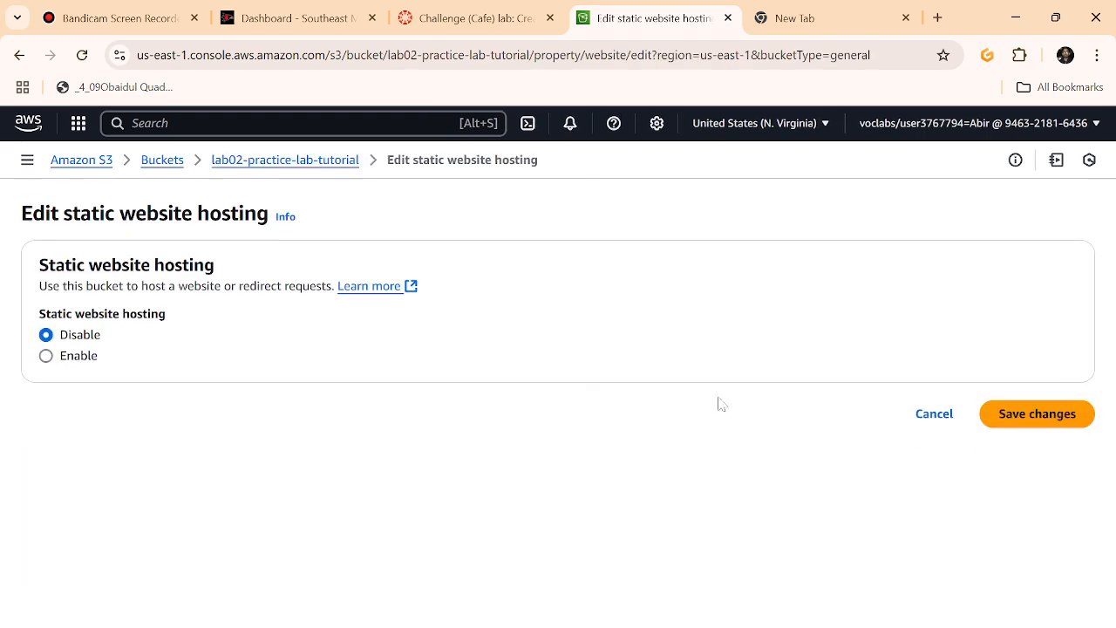
pyautogui.click(70, 357)
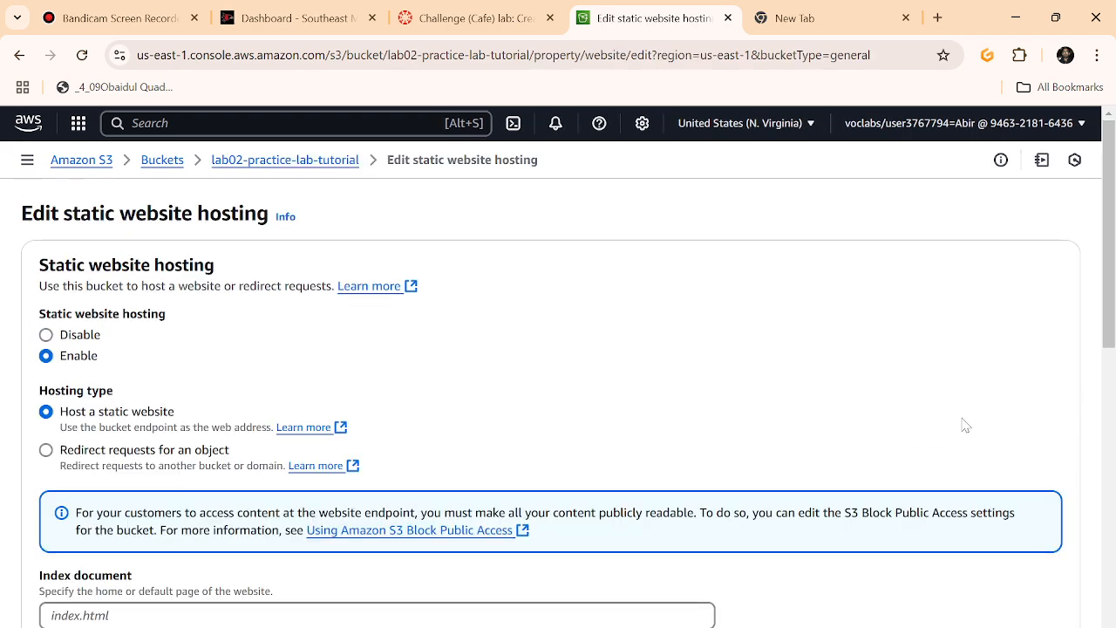
# - Set the index document to index.html and save the static website hosting changes
pyautogui.scroll(-2, 300, 420)
pyautogui.click(296, 442)
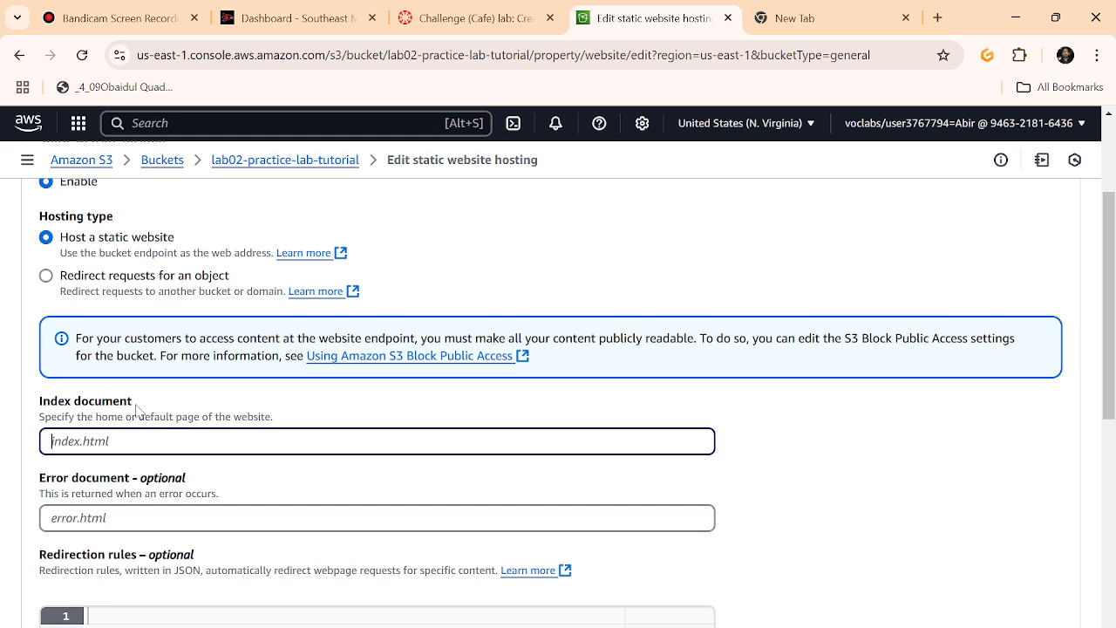
pyautogui.write('index.htmo')
pyautogui.scroll(-6, 177, 420)
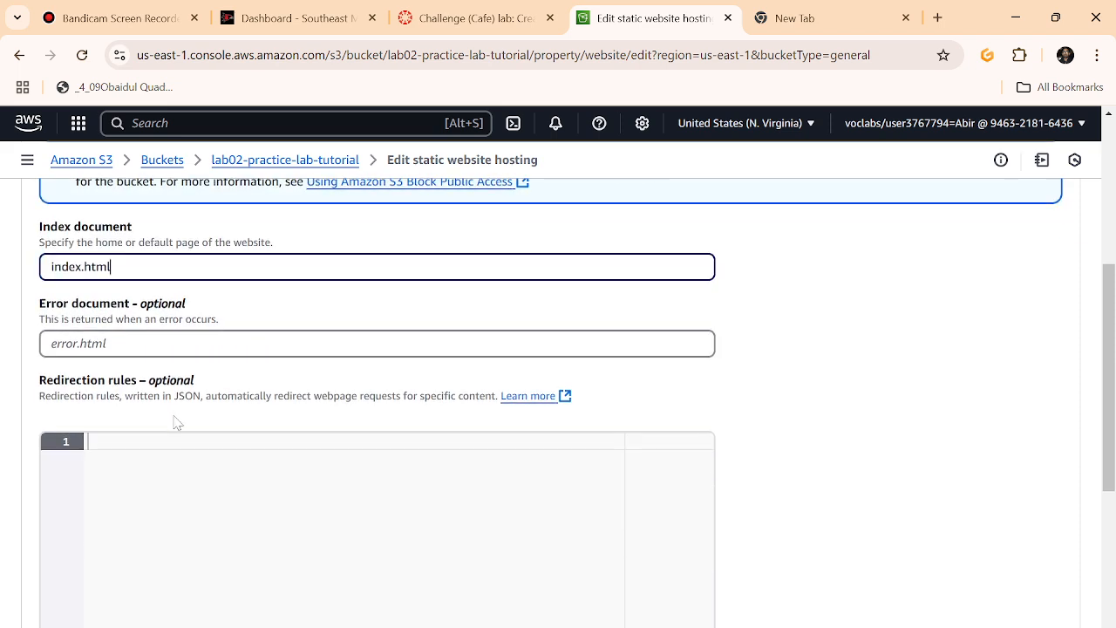
pyautogui.scroll(-1, 775, 606)
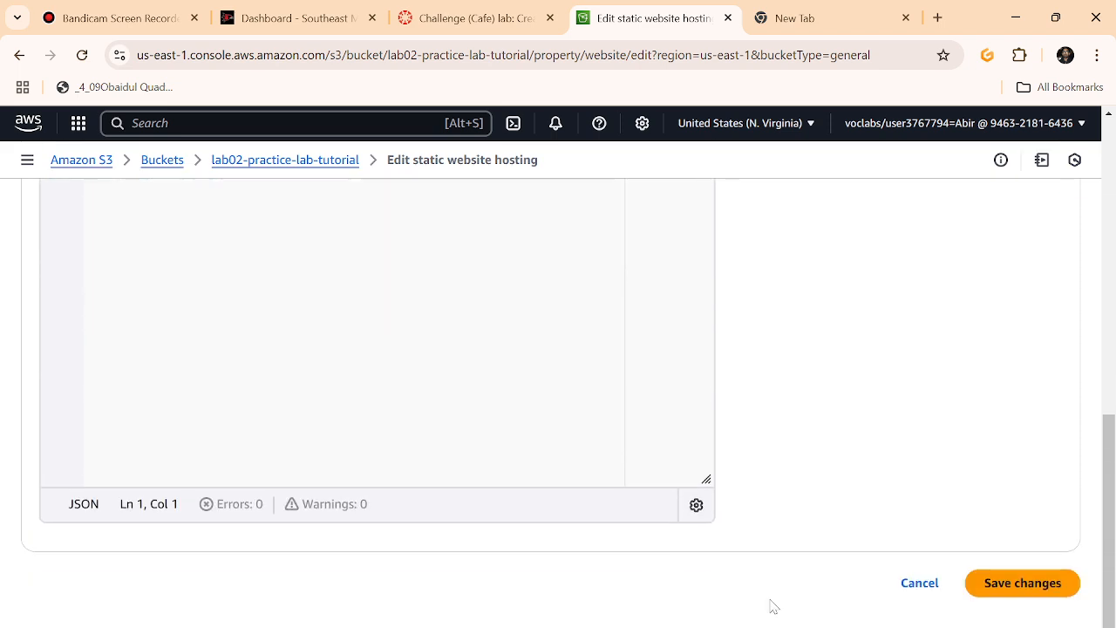
pyautogui.click(1000, 593)
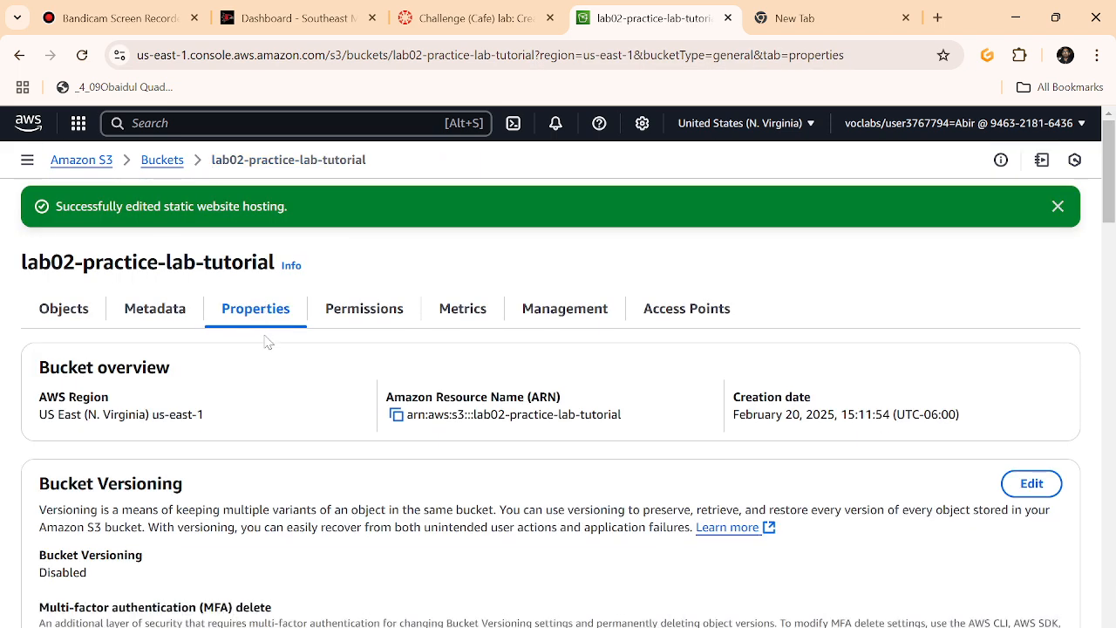
# - Review lab instructions 8 to 10 on static hosting, uploading content and opening the website endpoint
pyautogui.click(439, 16)
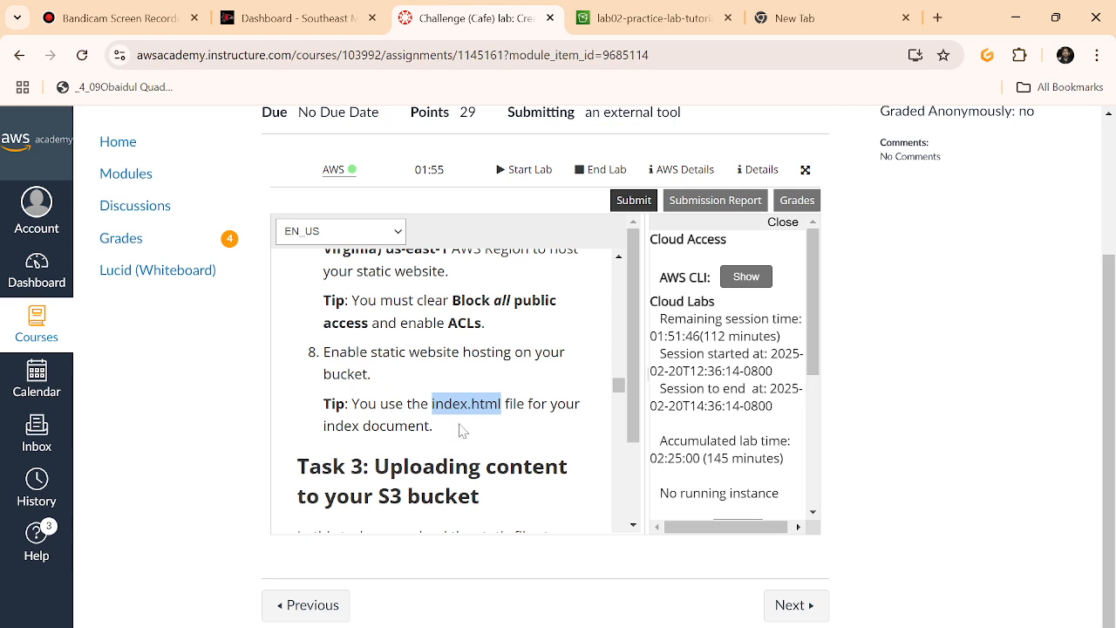
pyautogui.moveTo(434, 425); pyautogui.dragTo(382, 271)
pyautogui.scroll(-3, 323, 469)
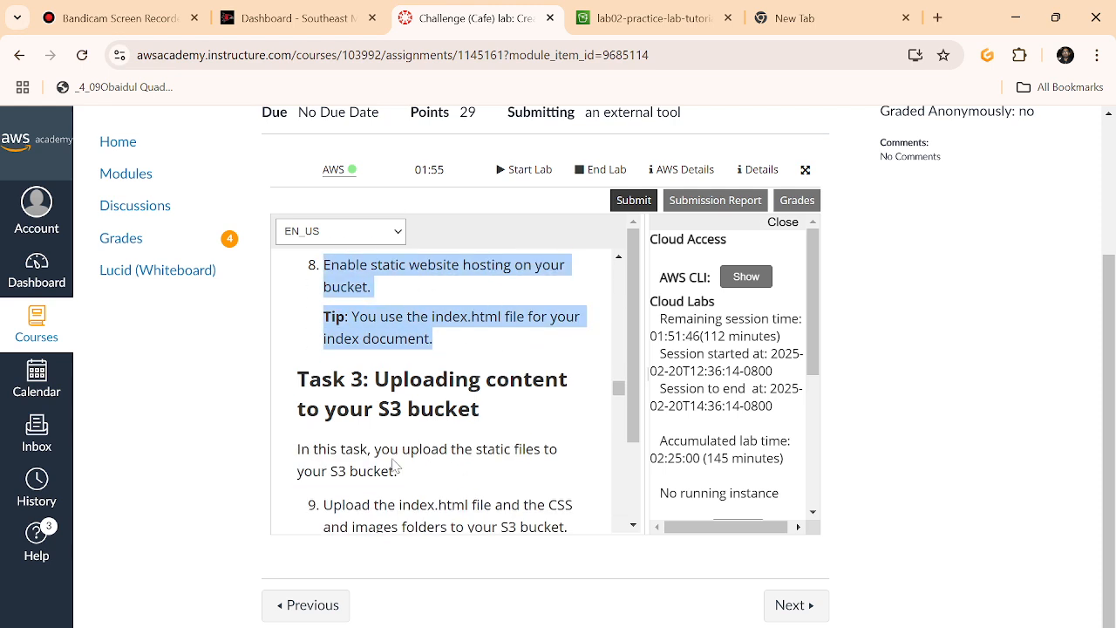
pyautogui.scroll(-1, 391, 426)
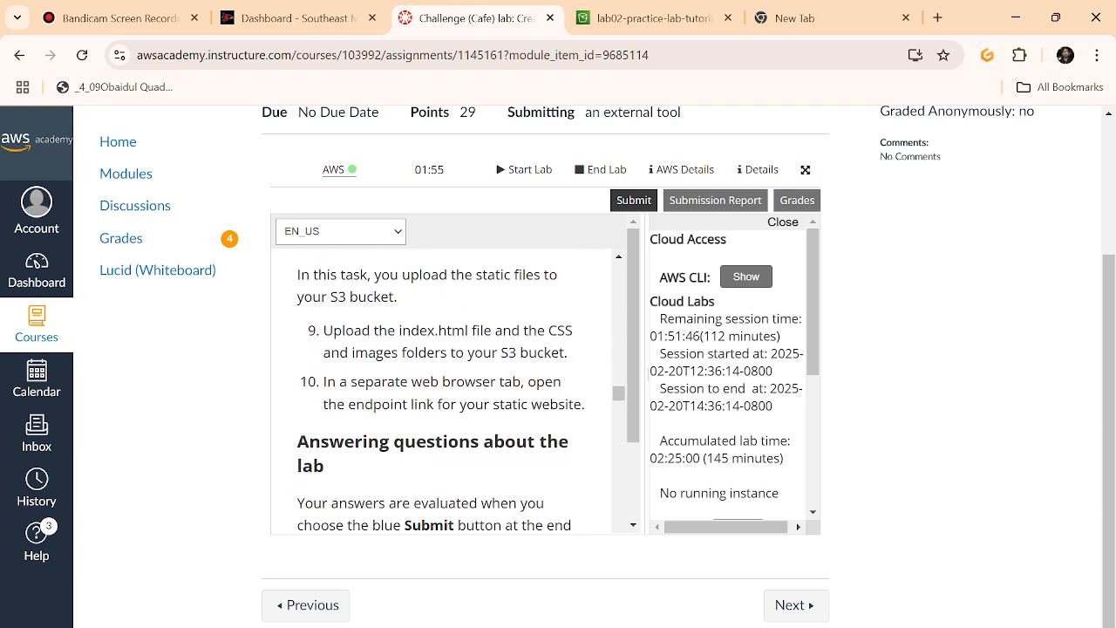
pyautogui.moveTo(568, 352); pyautogui.dragTo(323, 330)
pyautogui.moveTo(326, 381); pyautogui.dragTo(586, 421)
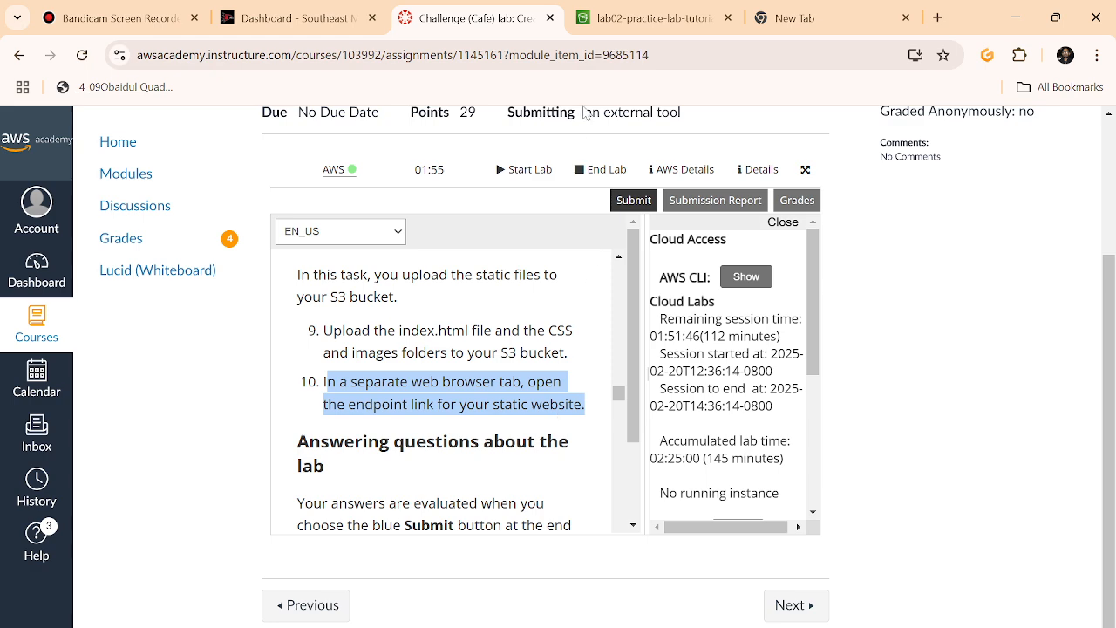
# - Return to the bucket's object list in S3 and open the details of index.html
pyautogui.click(632, 33)
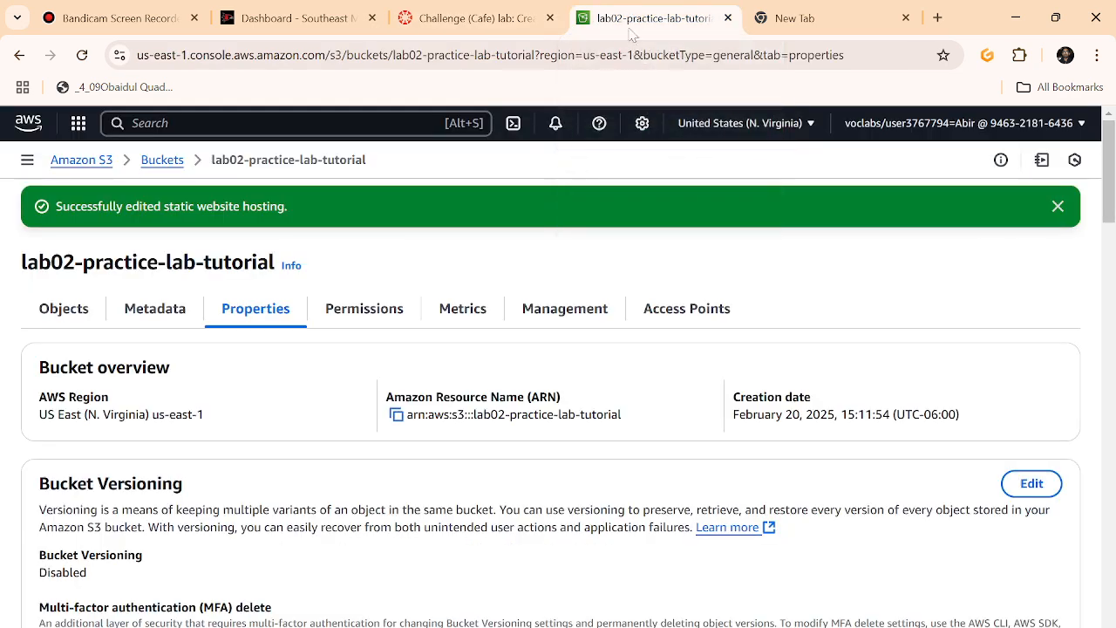
pyautogui.click(84, 315)
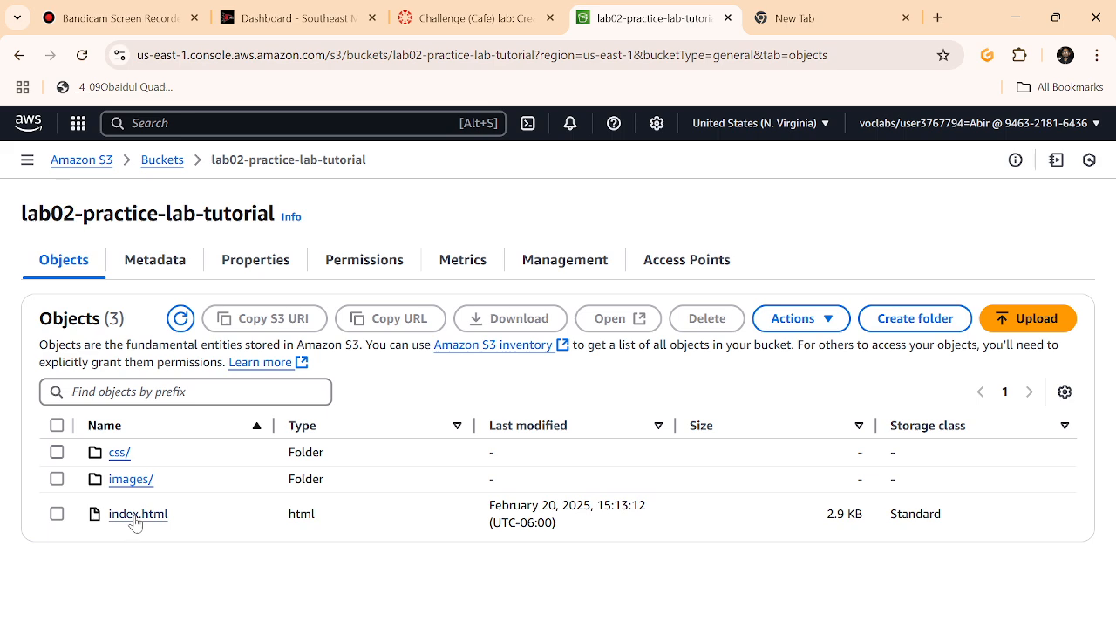
pyautogui.click(57, 479)
pyautogui.click(57, 451)
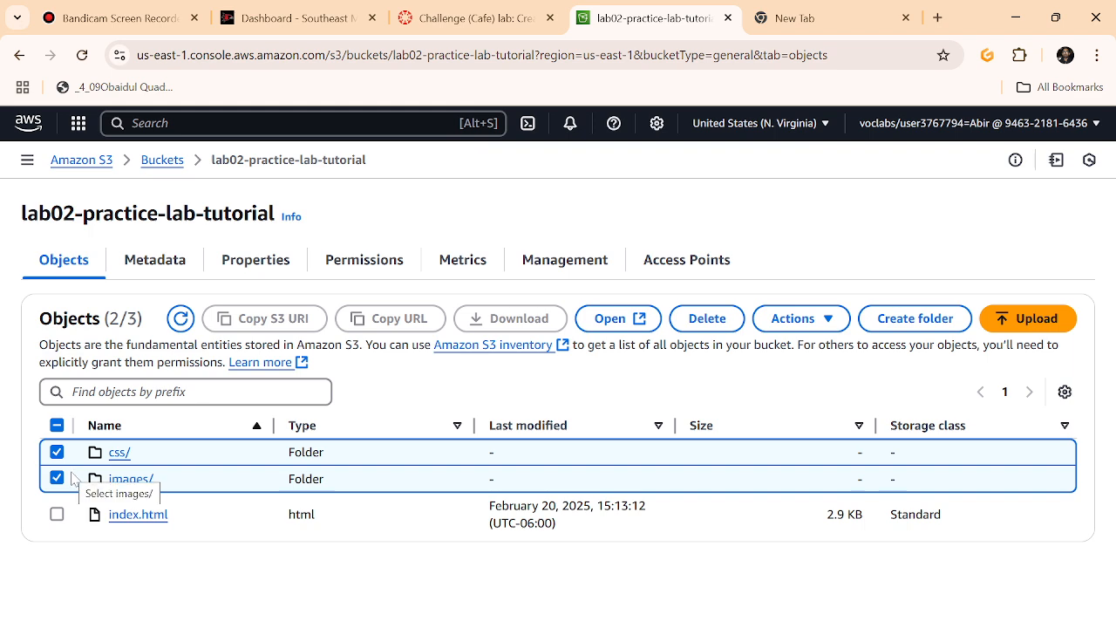
pyautogui.click(138, 515)
pyautogui.scroll(-2, 703, 516)
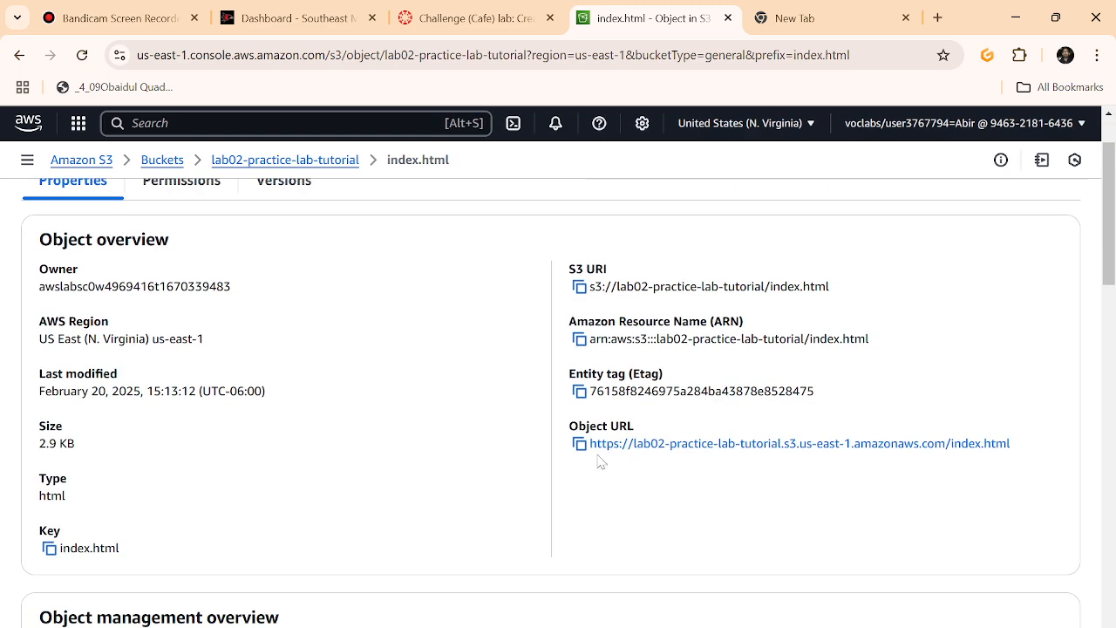
# - Copy the object URL of index.html, load it in the empty browser tab and examine the response
pyautogui.click(579, 444)
pyautogui.click(789, 18)
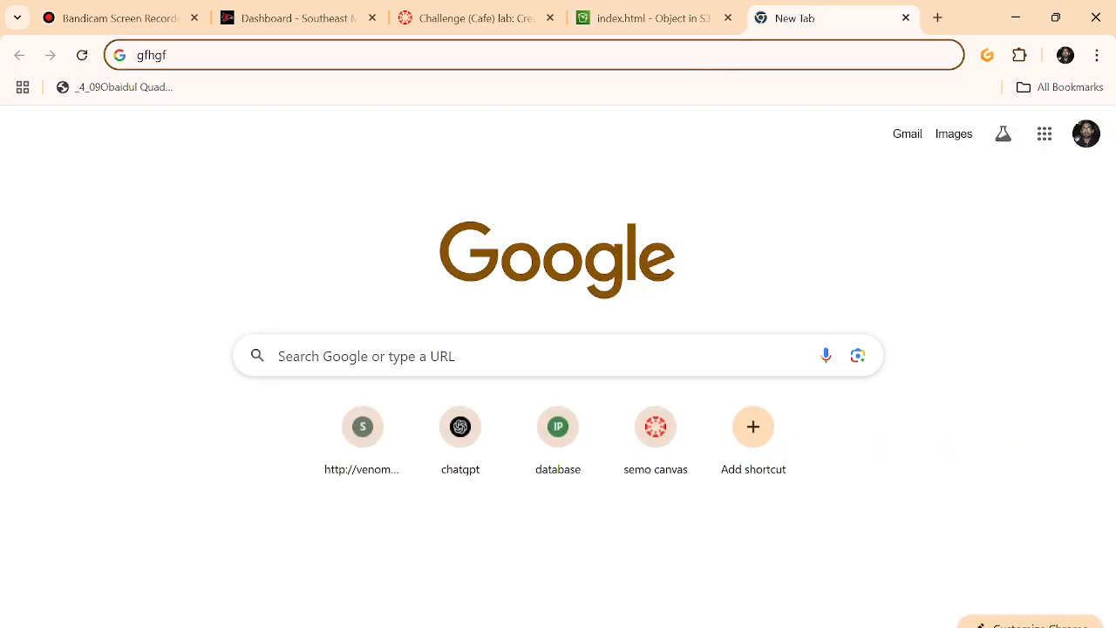
pyautogui.rightClick(701, 59)
pyautogui.click(773, 234)
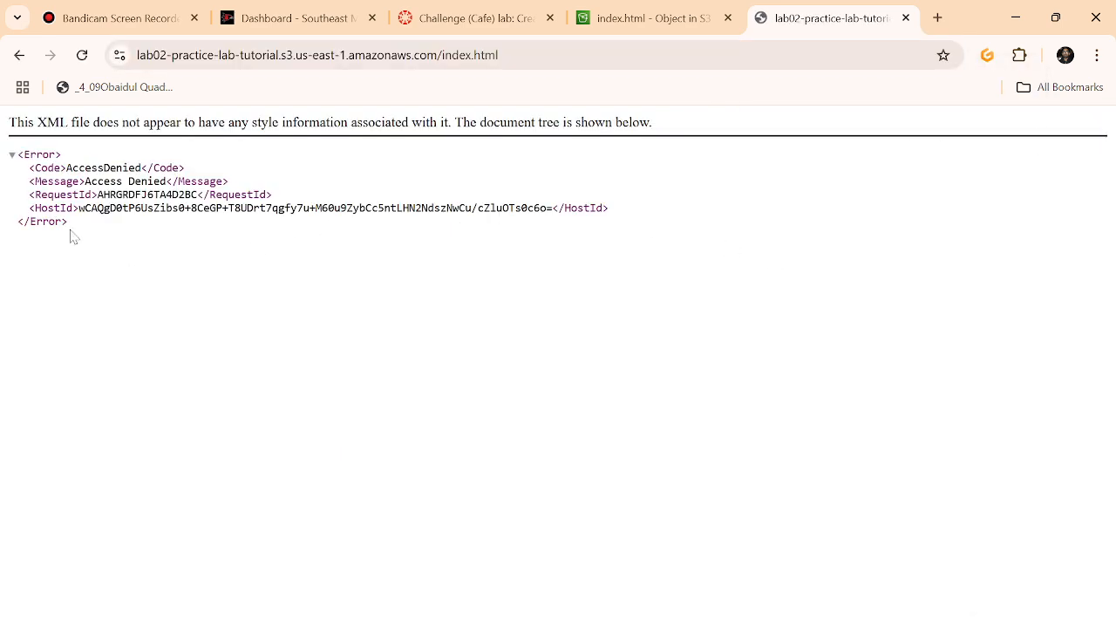
pyautogui.moveTo(72, 236); pyautogui.dragTo(4, 155)
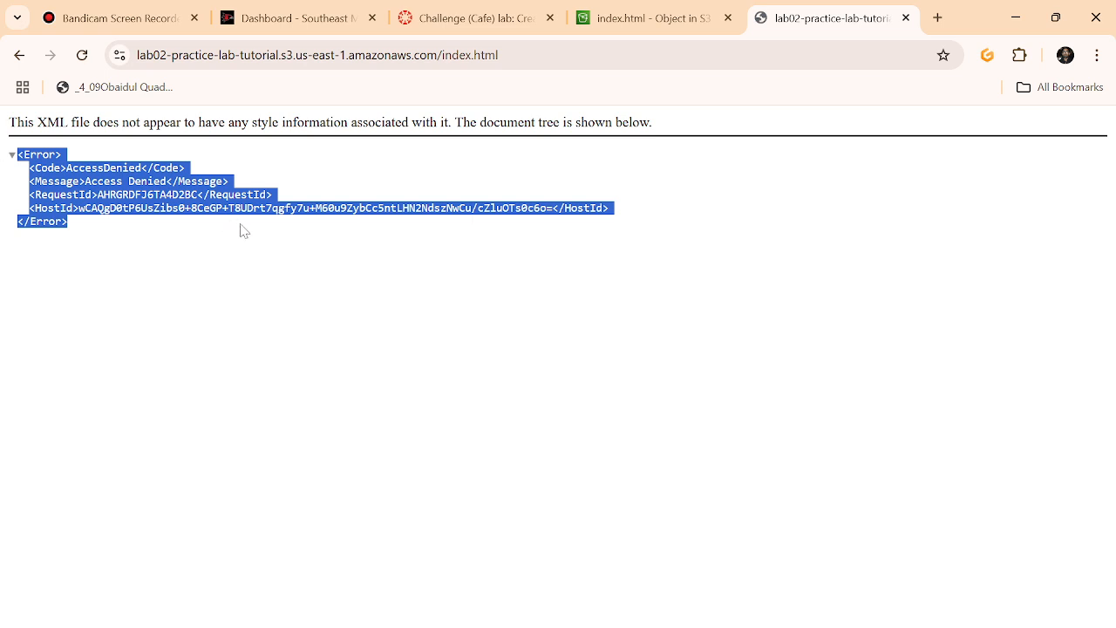
# - Return to the index.html object in S3, open it from the console and look over the café page
pyautogui.click(653, 18)
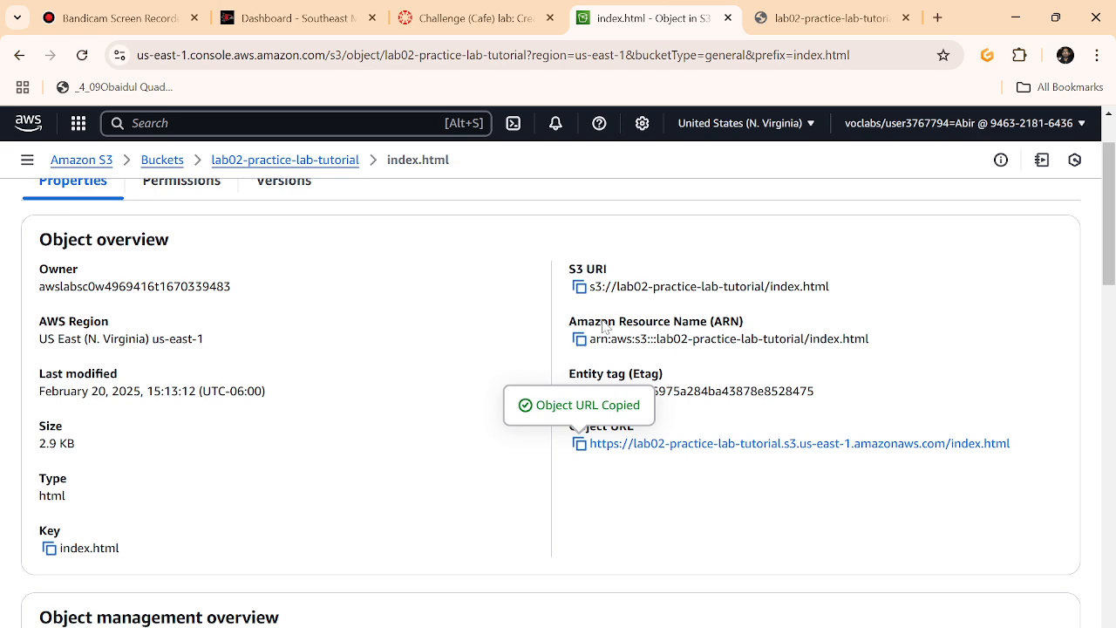
pyautogui.scroll(1, 601, 335)
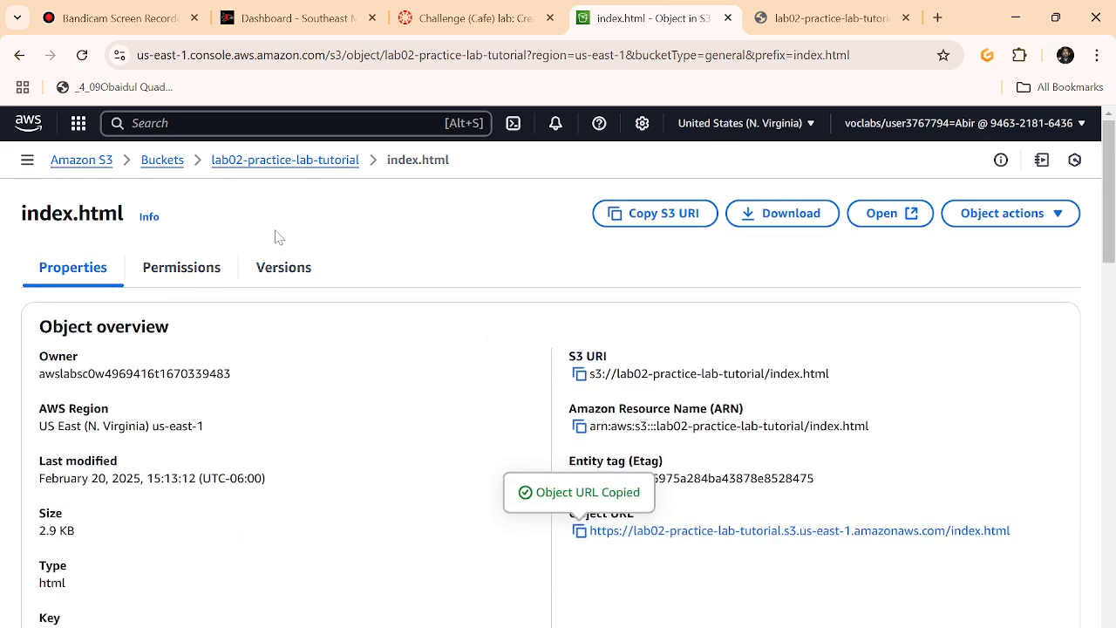
pyautogui.click(888, 218)
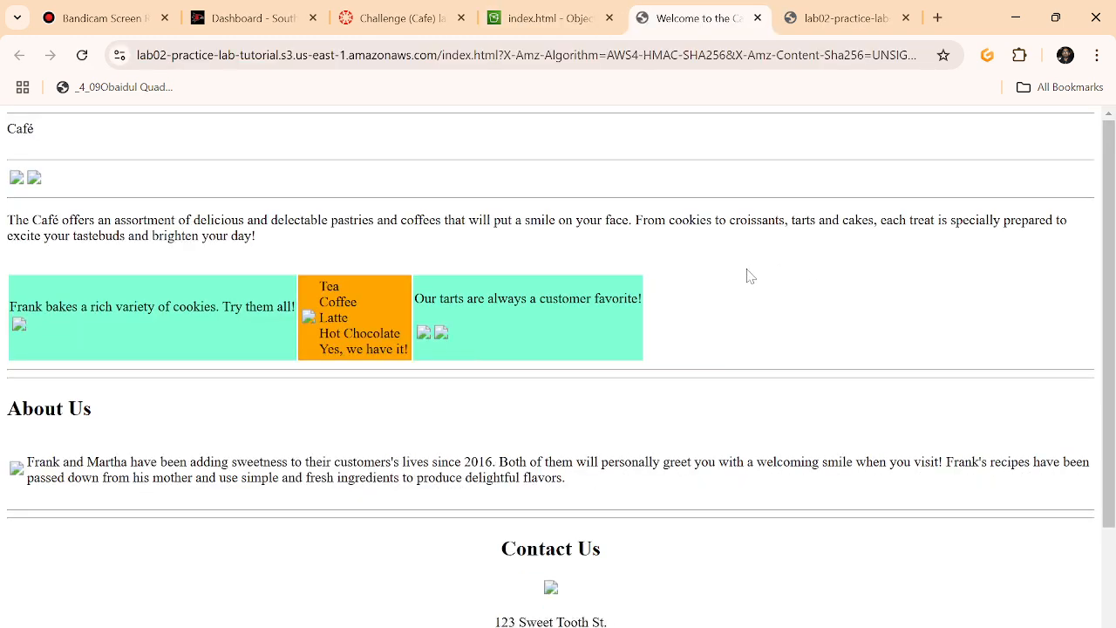
pyautogui.scroll(-1, 740, 272)
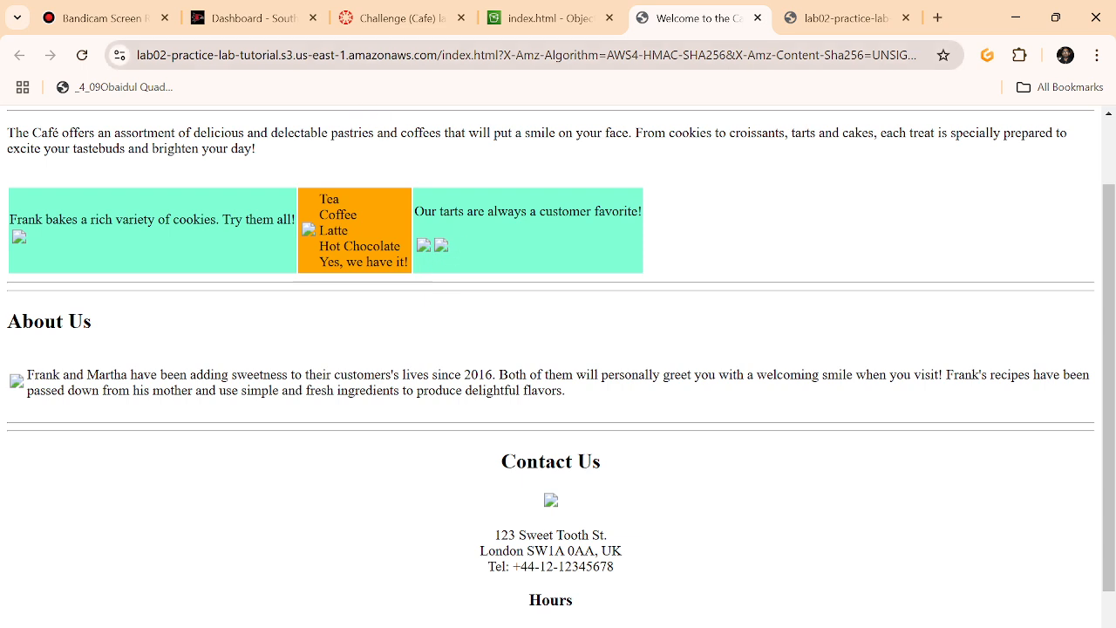
# - Examine the credential, date and security token parameters in the café page's signed URL
pyautogui.moveTo(498, 55); pyautogui.dragTo(896, 55)
pyautogui.moveTo(931, 54); pyautogui.dragTo(931, 51)
pyautogui.click(696, 58)
pyautogui.moveTo(769, 54); pyautogui.dragTo(658, 54)
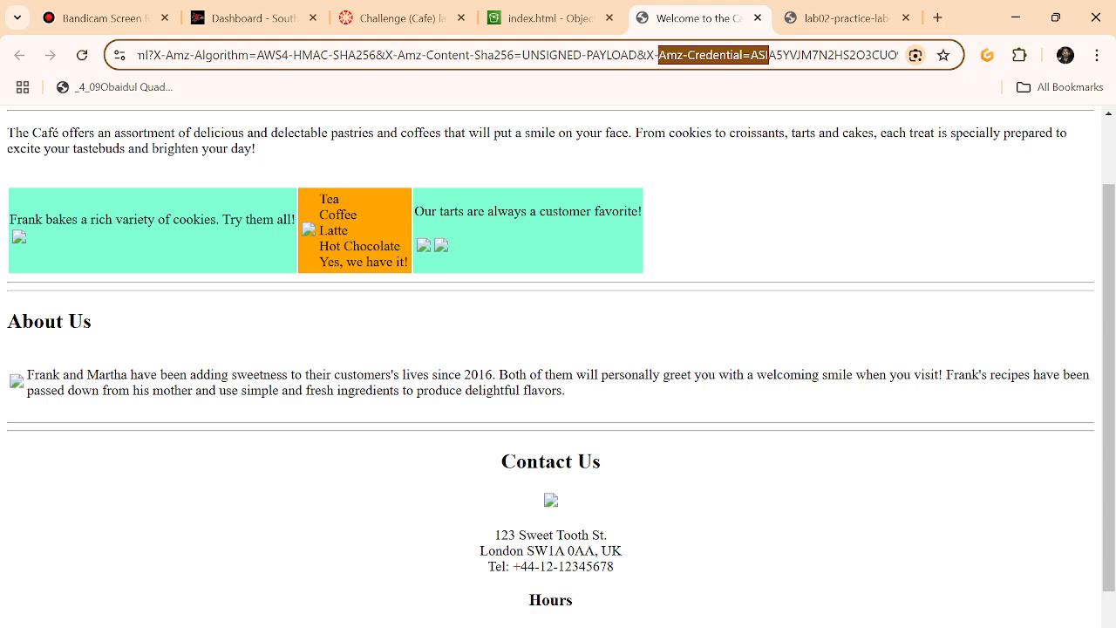
pyautogui.click(819, 55)
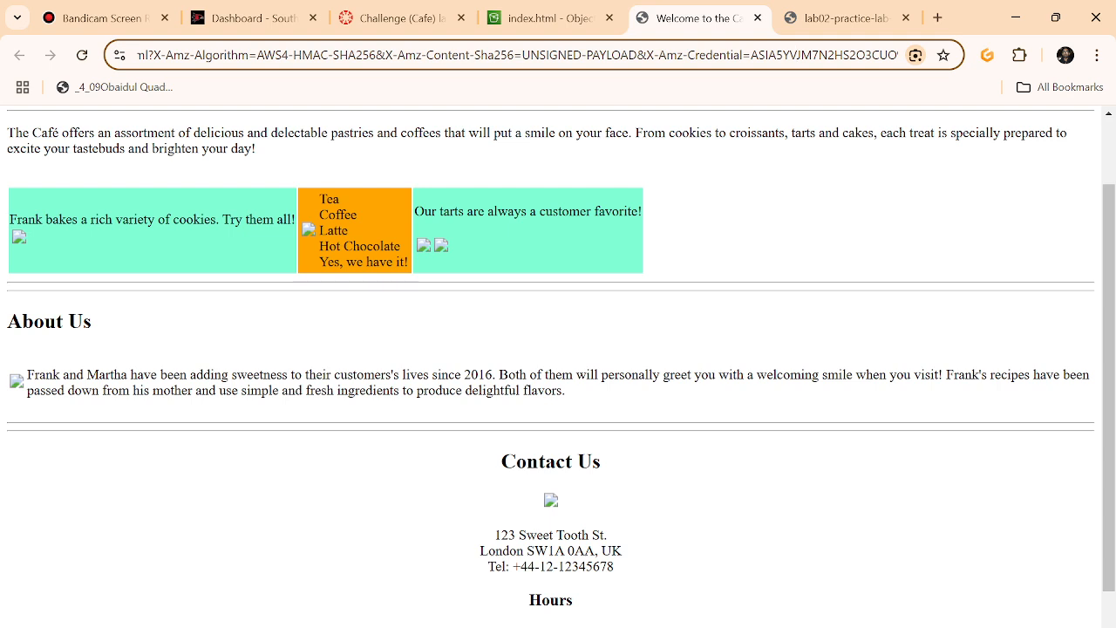
pyautogui.moveTo(819, 55); pyautogui.dragTo(898, 55)
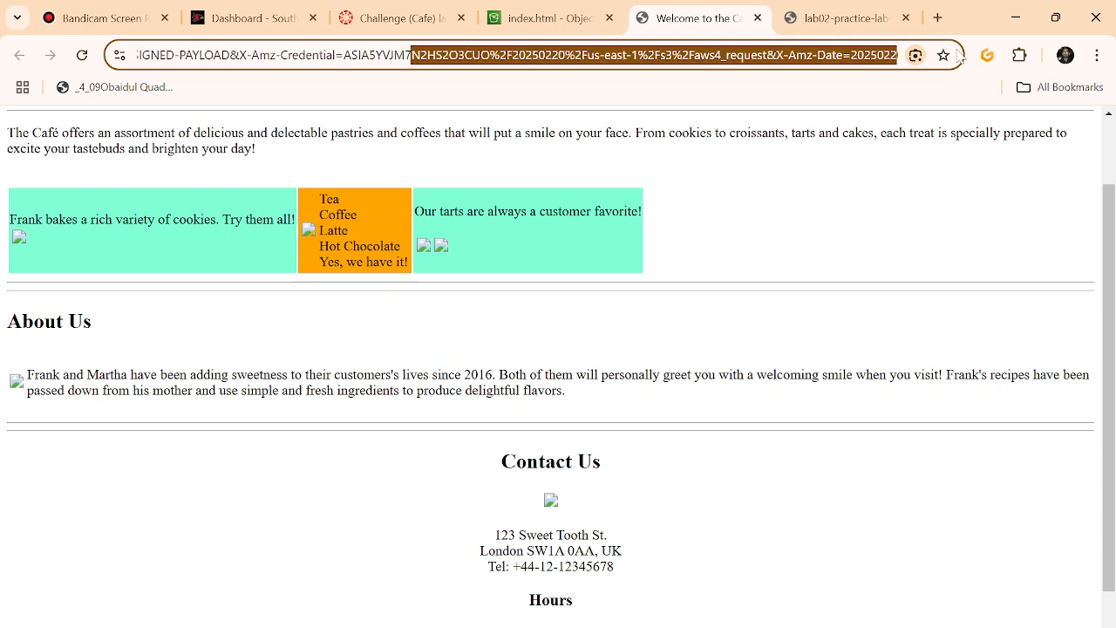
pyautogui.click(814, 55)
pyautogui.moveTo(814, 55); pyautogui.dragTo(632, 78)
pyautogui.click(616, 68)
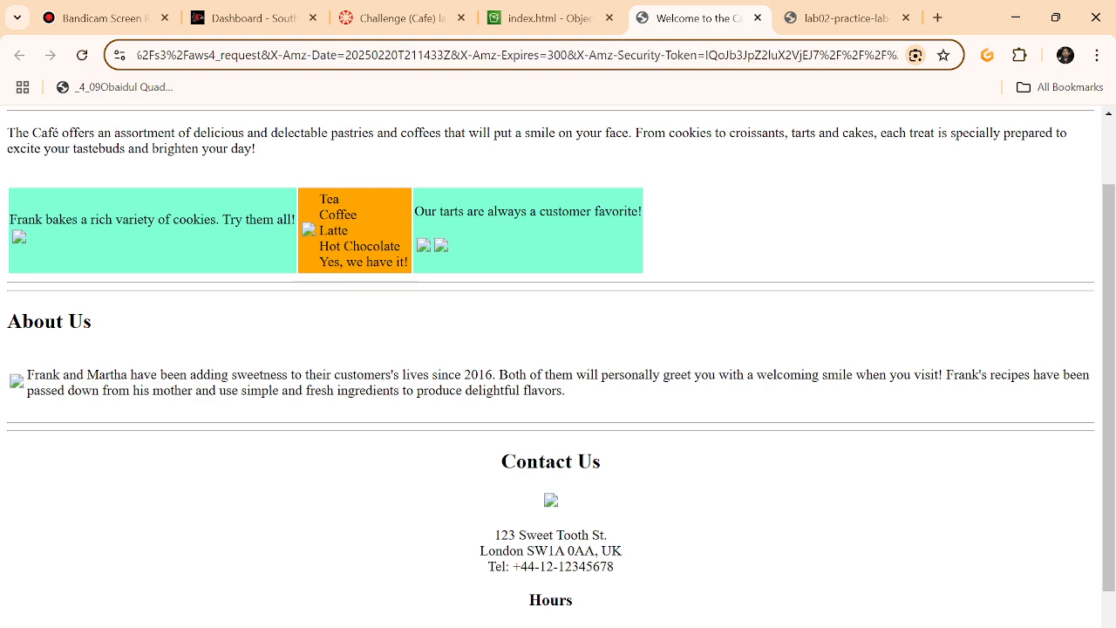
pyautogui.moveTo(691, 54); pyautogui.dragTo(589, 55)
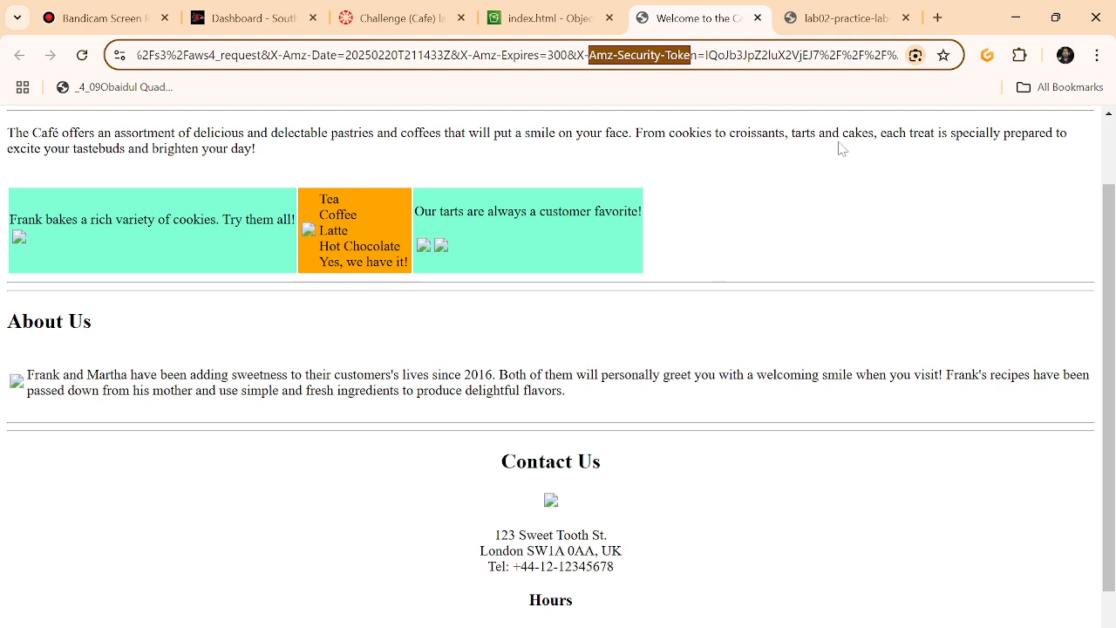
# - Revisit the plain object URL page, close the signed café page and return to the index.html object details
pyautogui.click(842, 20)
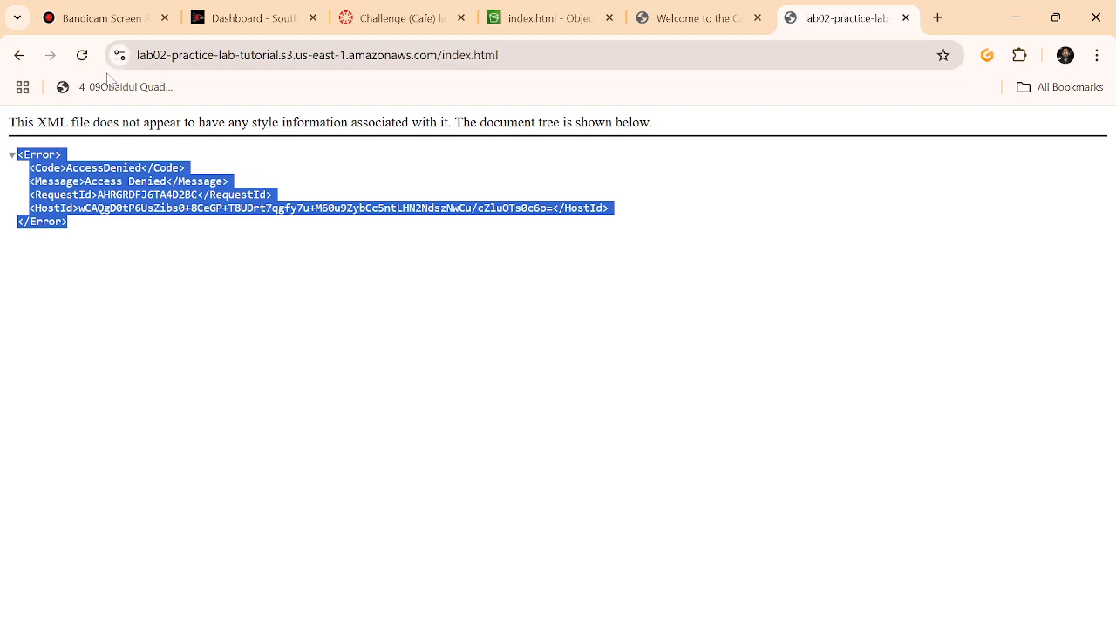
pyautogui.click(758, 18)
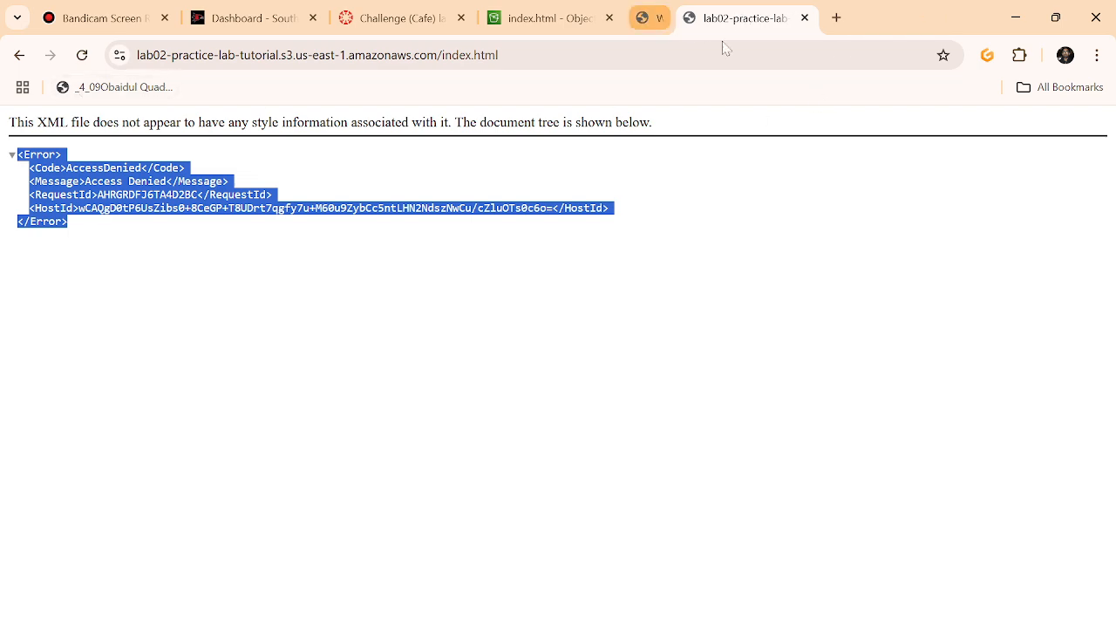
pyautogui.click(524, 19)
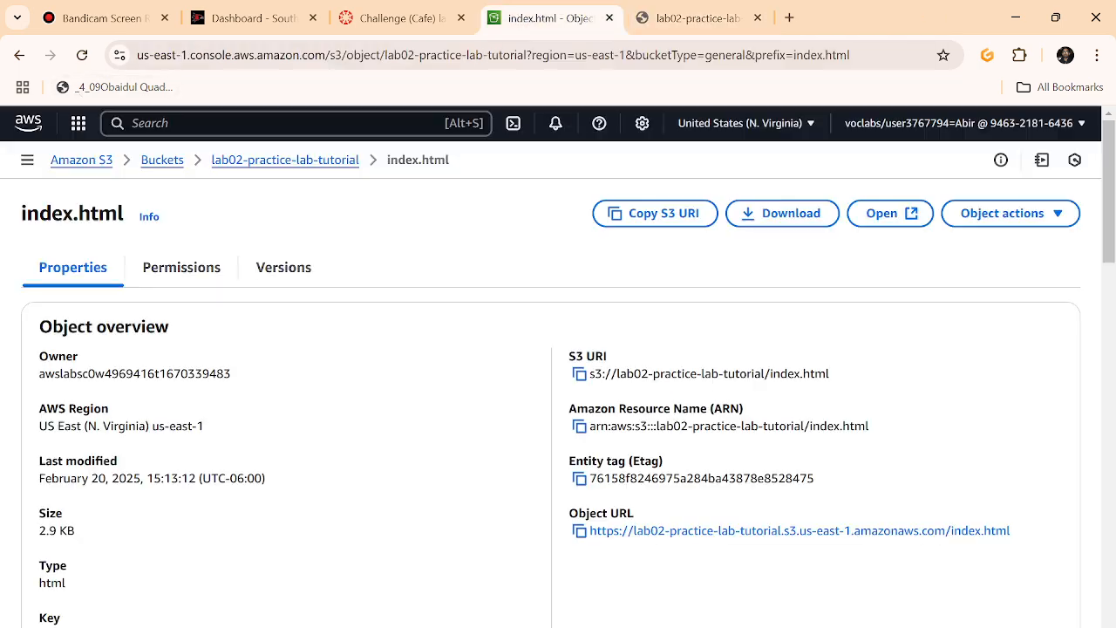
# - Read instructions 11 to 13 with Question 1 on the lab page, and open the lab's AWS Details
pyautogui.click(471, 12)
pyautogui.scroll(-3, 502, 399)
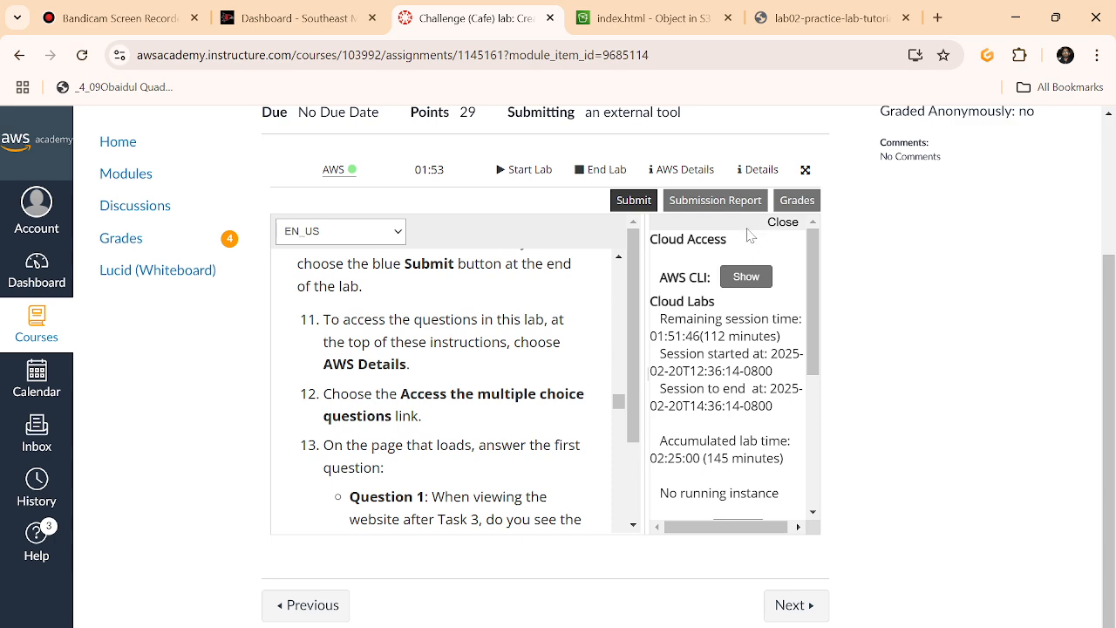
pyautogui.scroll(-1, 471, 397)
pyautogui.scroll(1, 471, 397)
pyautogui.scroll(-1, 445, 392)
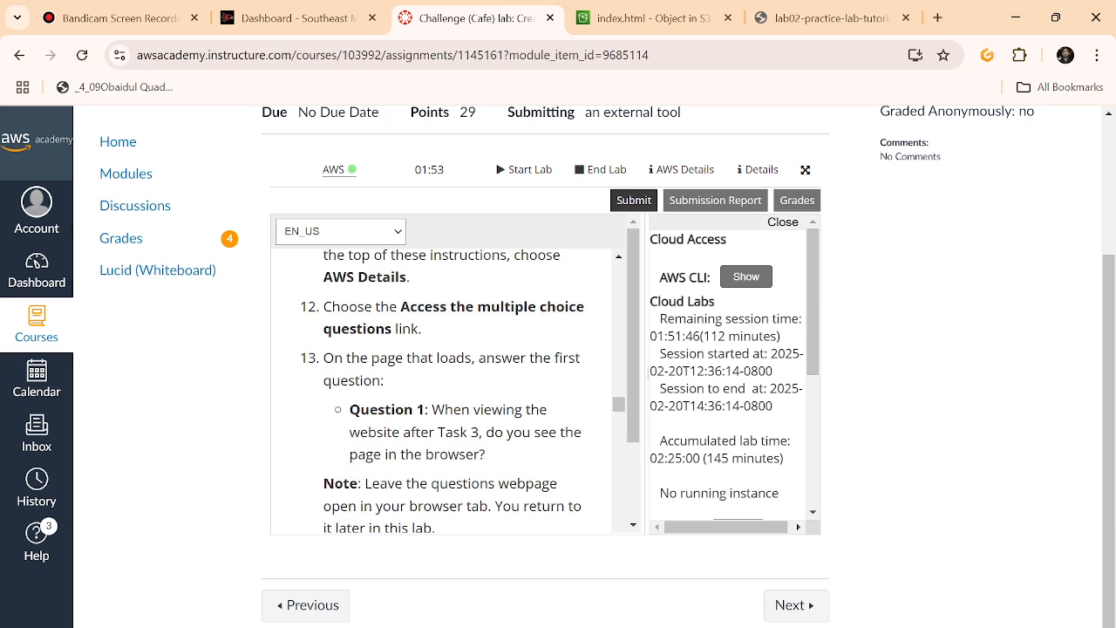
pyautogui.moveTo(432, 409); pyautogui.dragTo(513, 459)
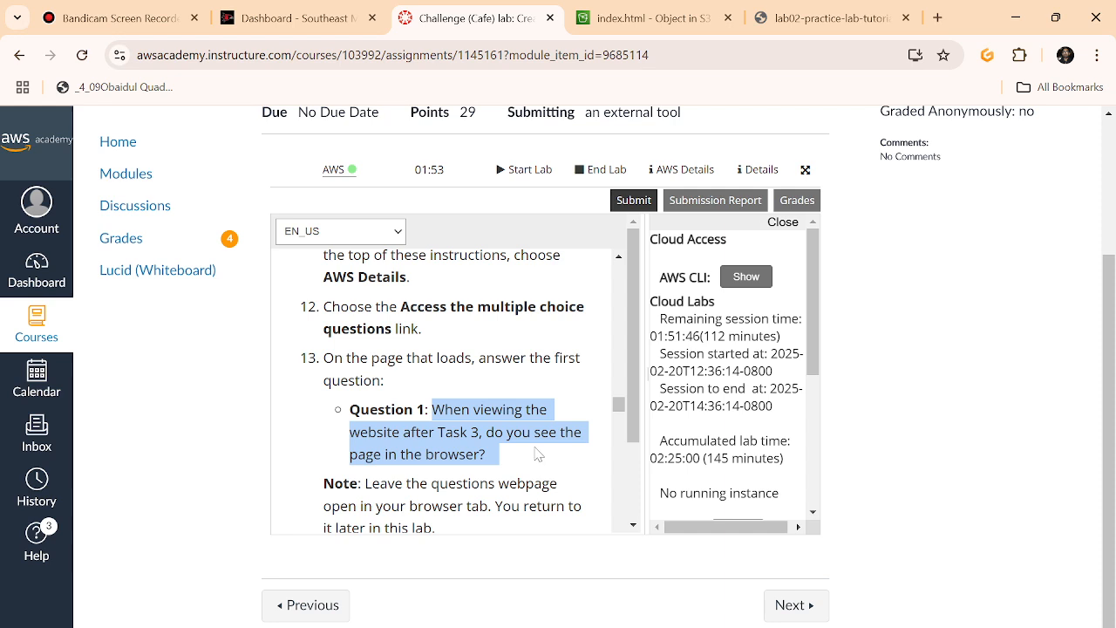
pyautogui.click(677, 171)
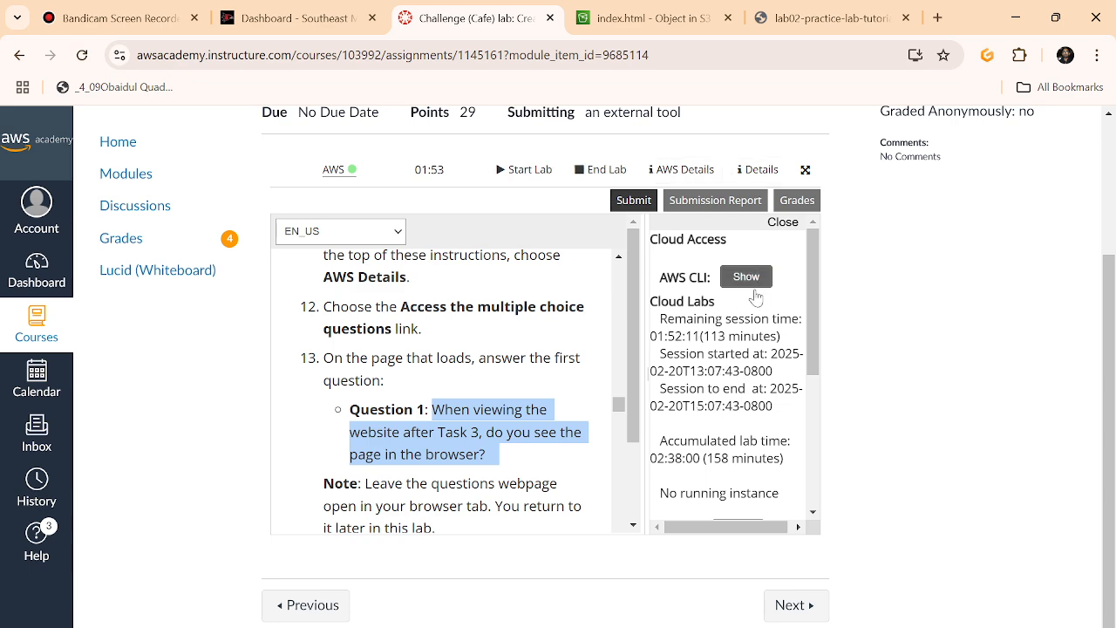
# - Open the lab's multiple choice questions, submit "No, the files are not publicly accessible." for Question 1, and return to the question list
pyautogui.scroll(-3, 749, 436)
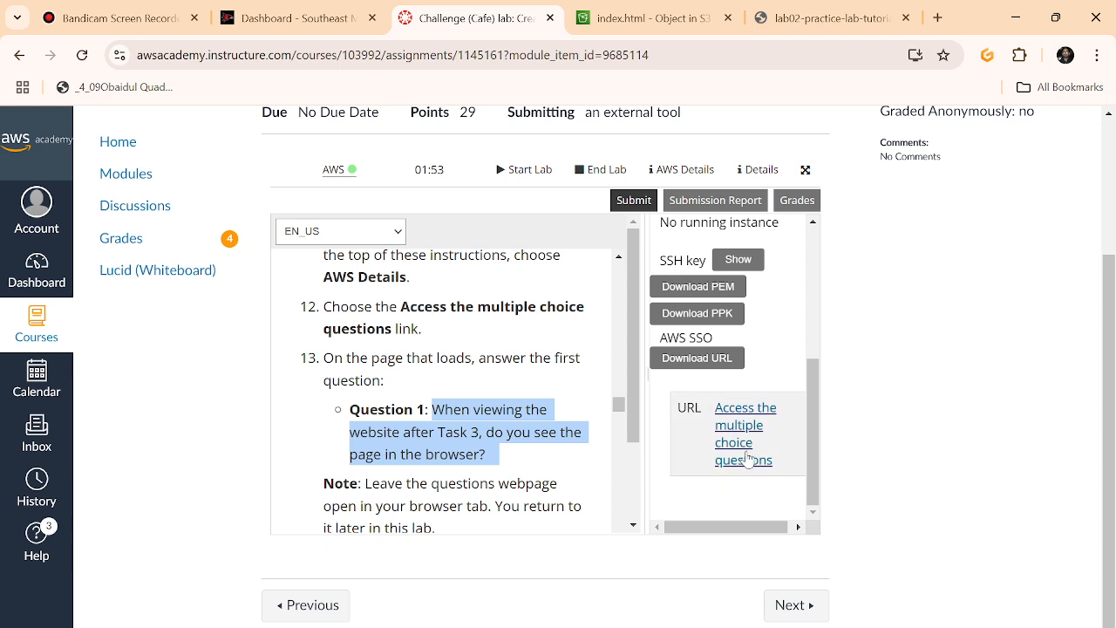
pyautogui.click(743, 457)
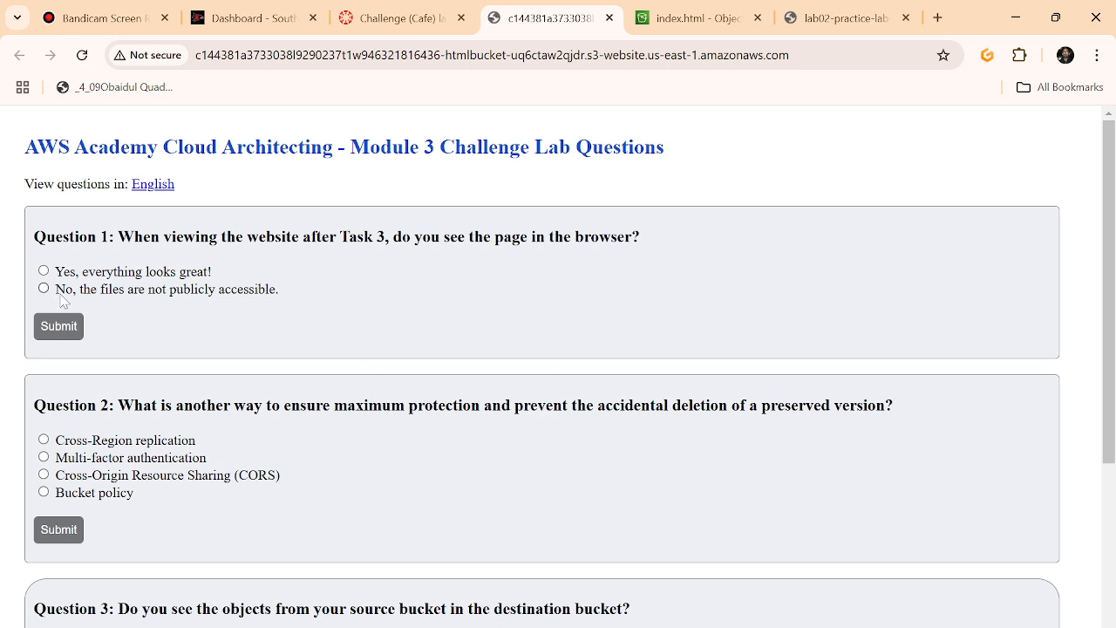
pyautogui.click(61, 294)
pyautogui.click(56, 328)
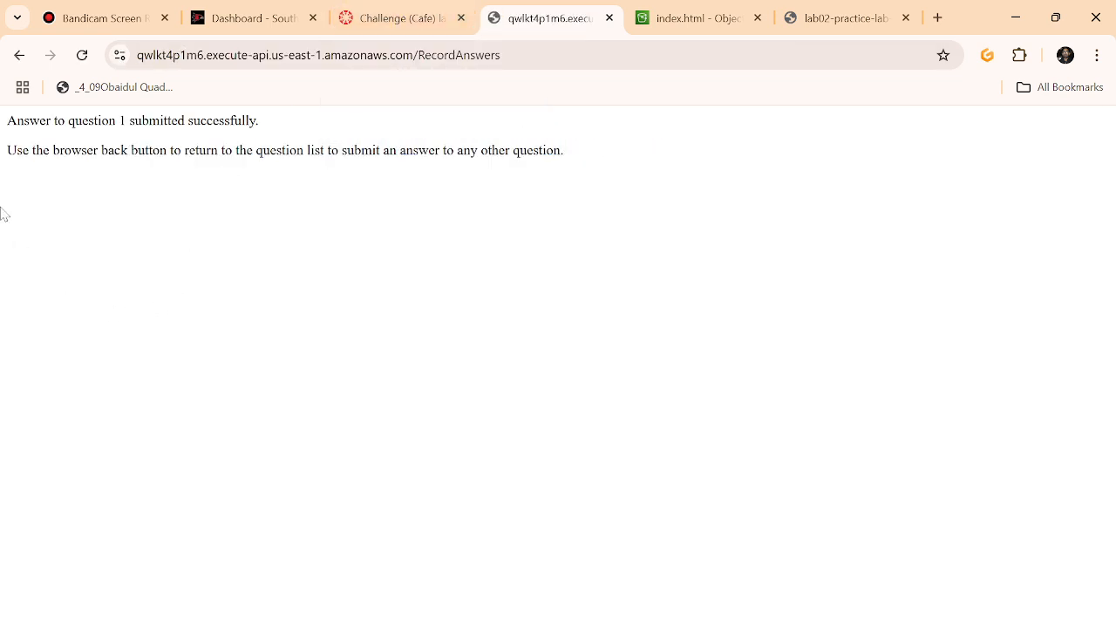
pyautogui.click(18, 56)
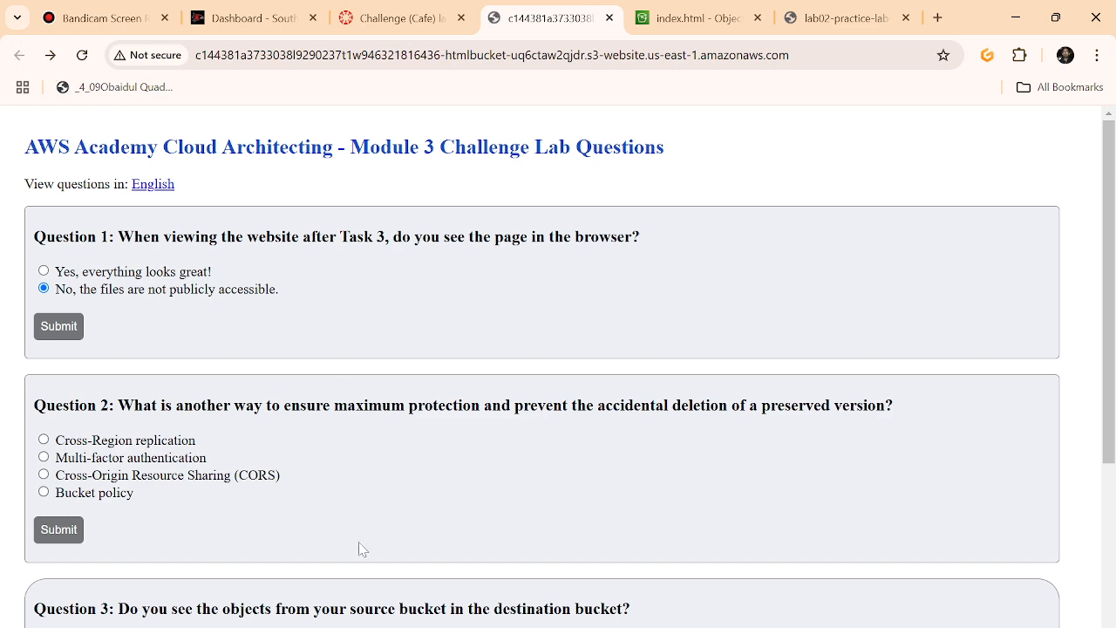
pyautogui.scroll(-3, 365, 439)
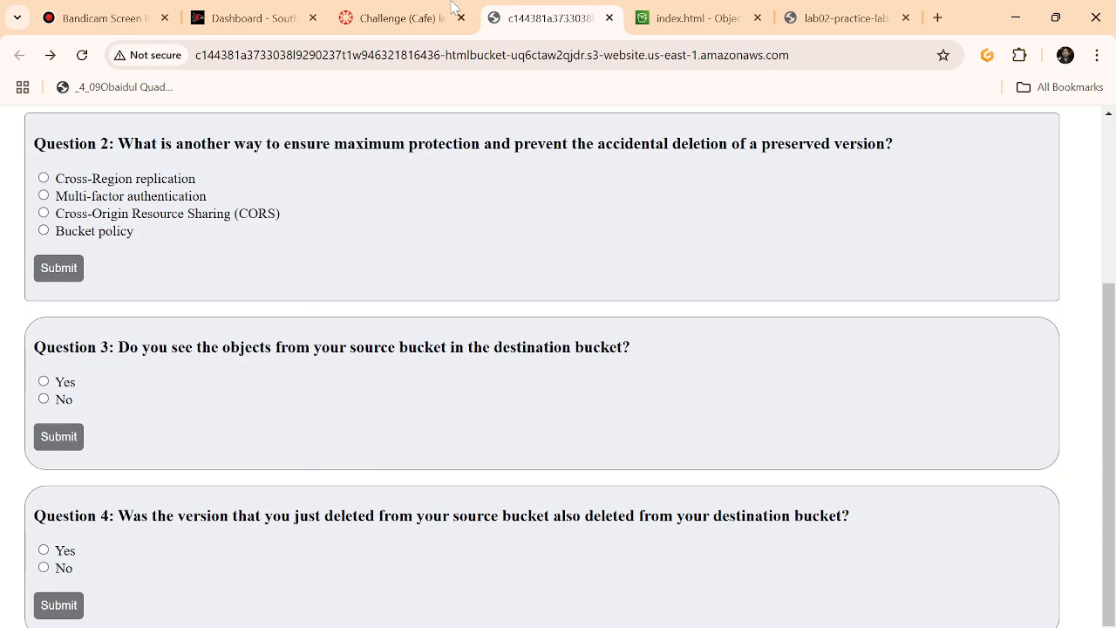
# - Read the Task 4 bucket policy instructions 14 and 15 on the lab page, revisiting the index.html object URL page in between
pyautogui.click(378, 31)
pyautogui.scroll(-5, 445, 324)
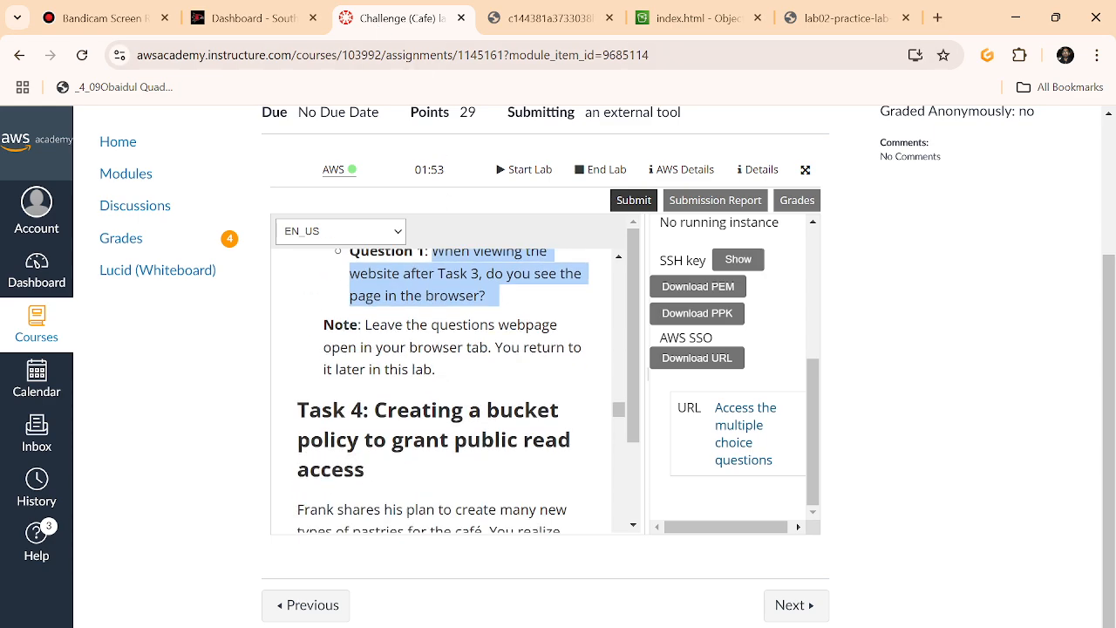
pyautogui.scroll(-3, 436, 383)
pyautogui.scroll(3, 436, 384)
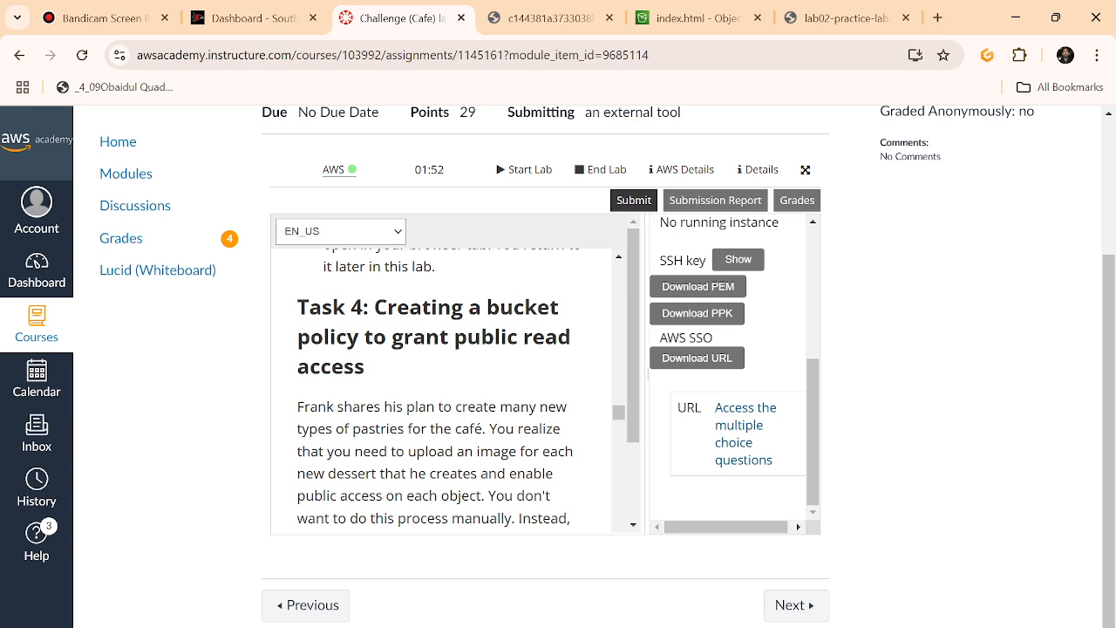
pyautogui.moveTo(364, 367); pyautogui.dragTo(375, 307)
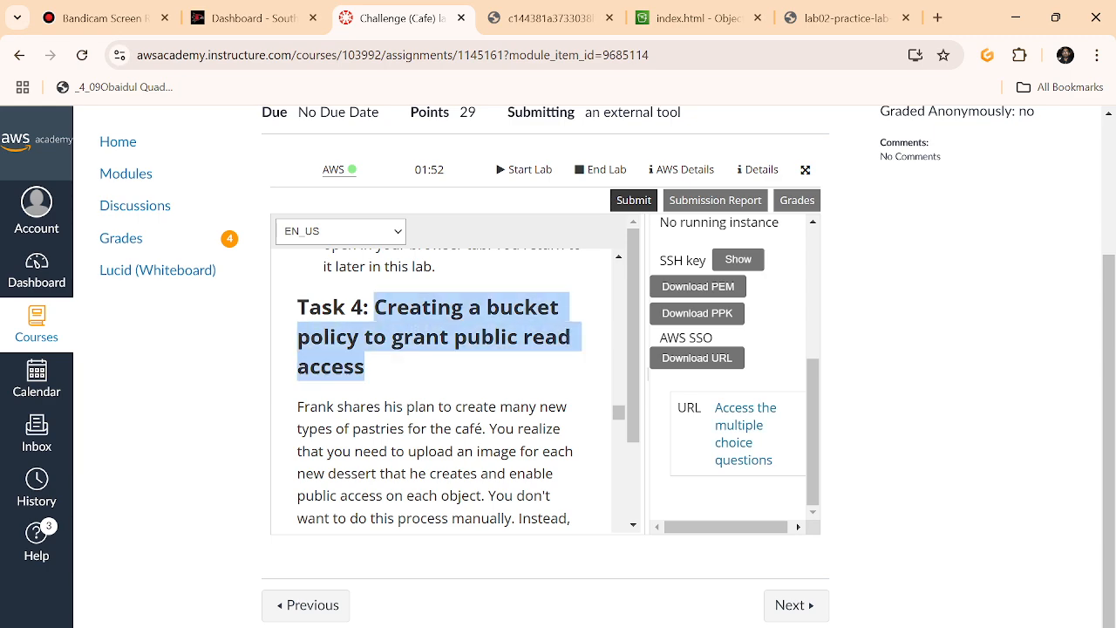
pyautogui.scroll(-1, 439, 391)
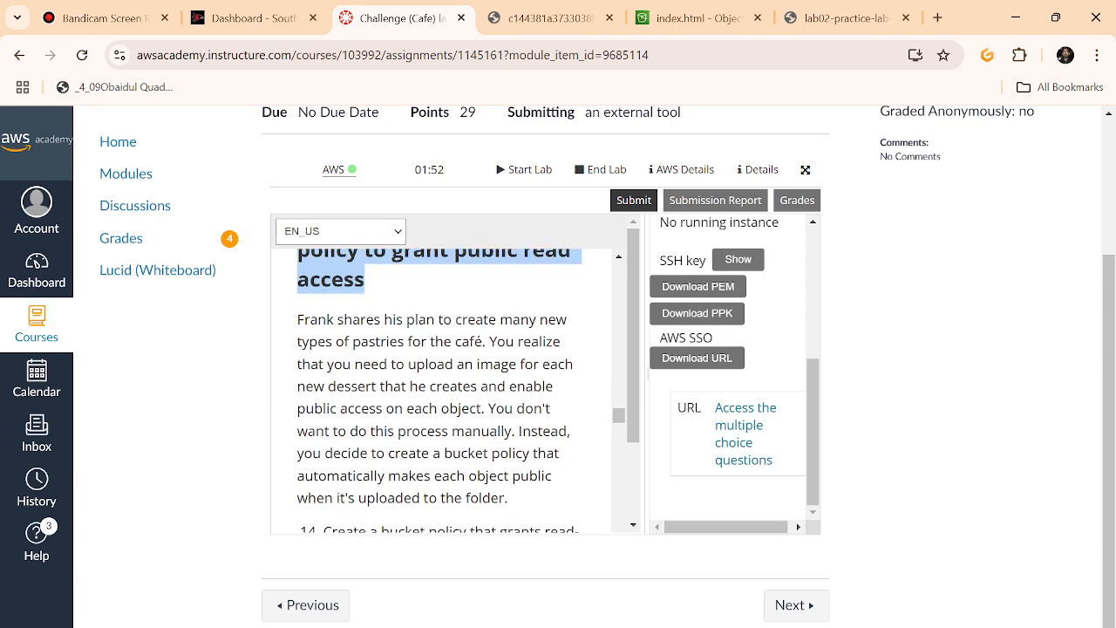
pyautogui.scroll(-2, 440, 390)
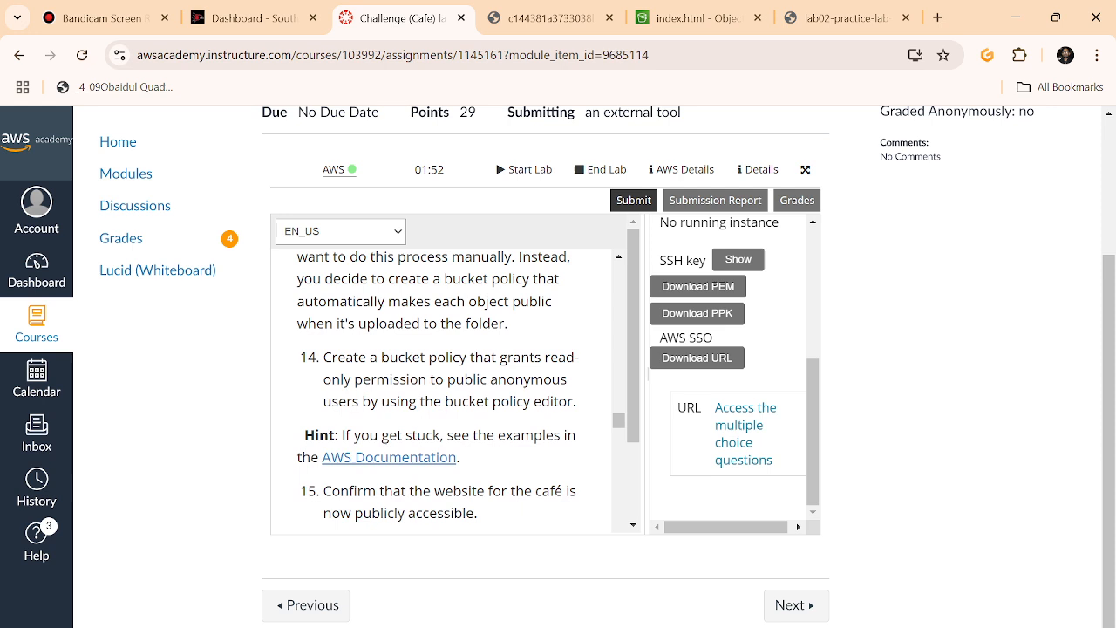
pyautogui.click(844, 17)
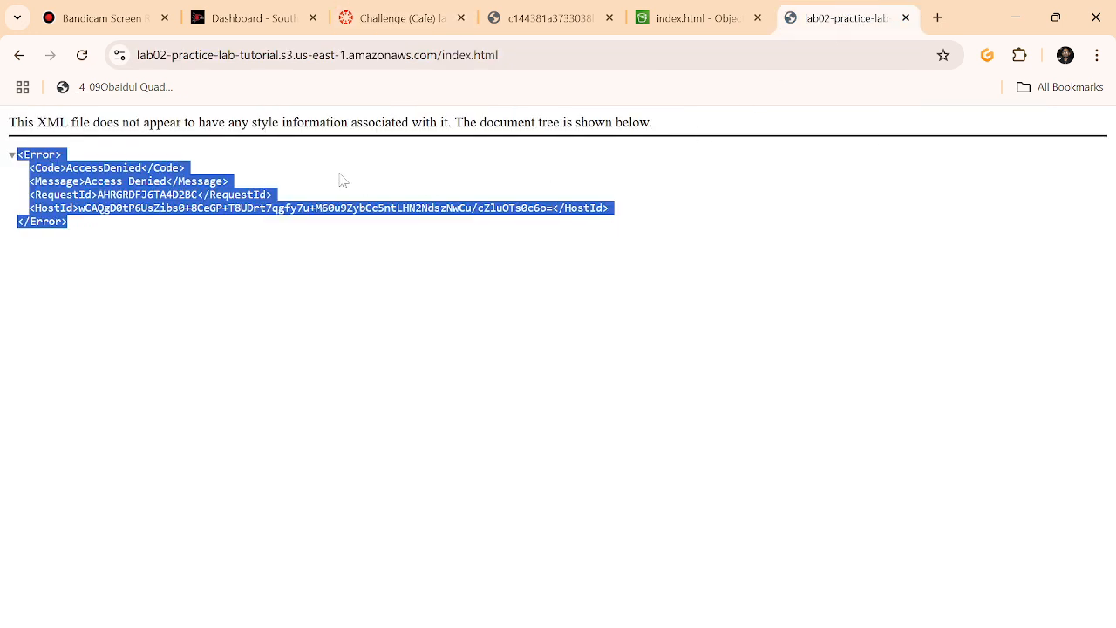
pyautogui.click(421, 12)
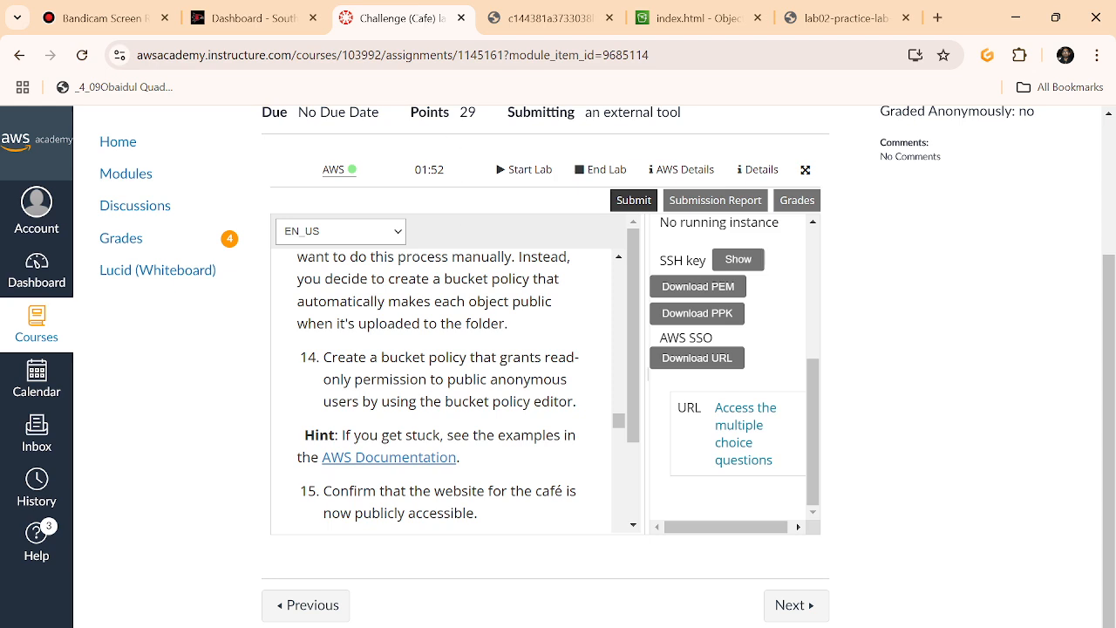
pyautogui.scroll(-1, 439, 391)
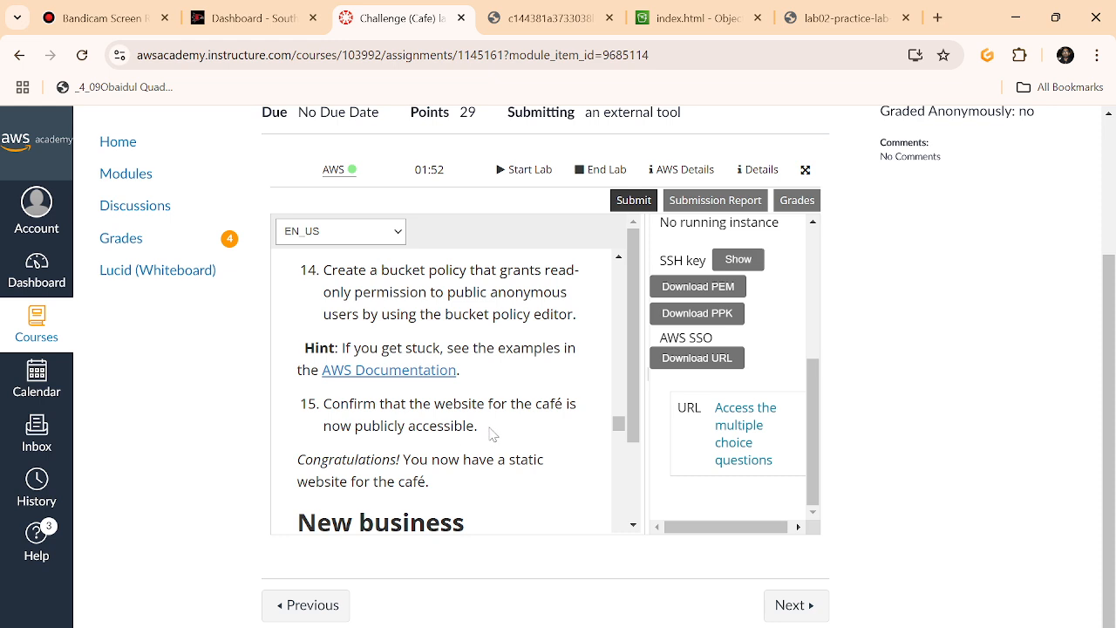
# - Return to the S3 console, open the lab02-practice-lab-tutorial bucket from the bucket list and look over its properties
pyautogui.click(694, 18)
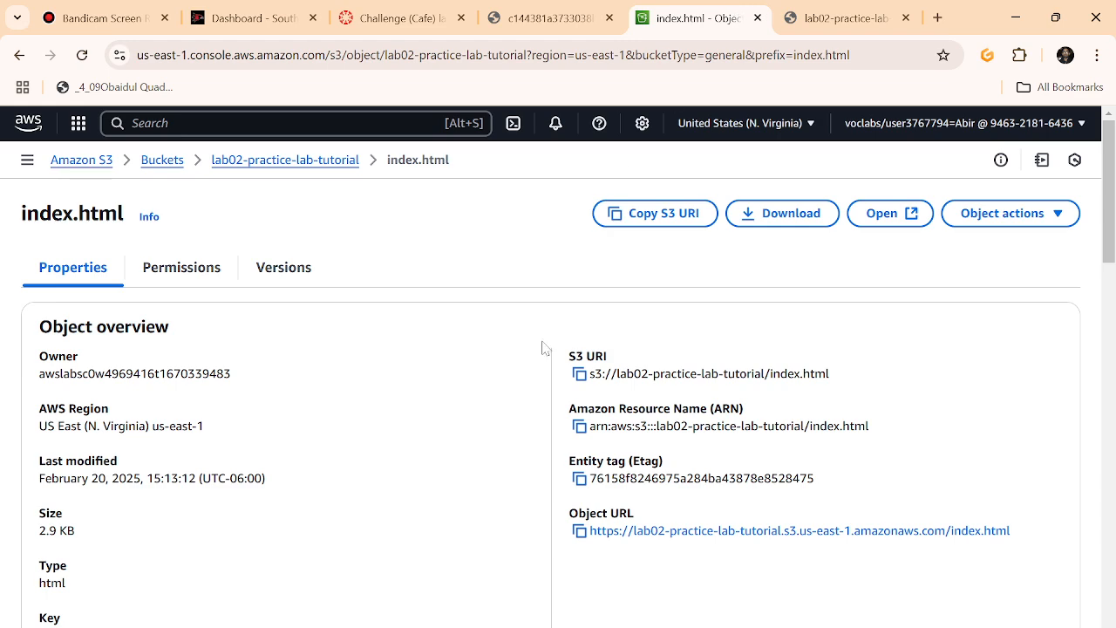
pyautogui.click(162, 162)
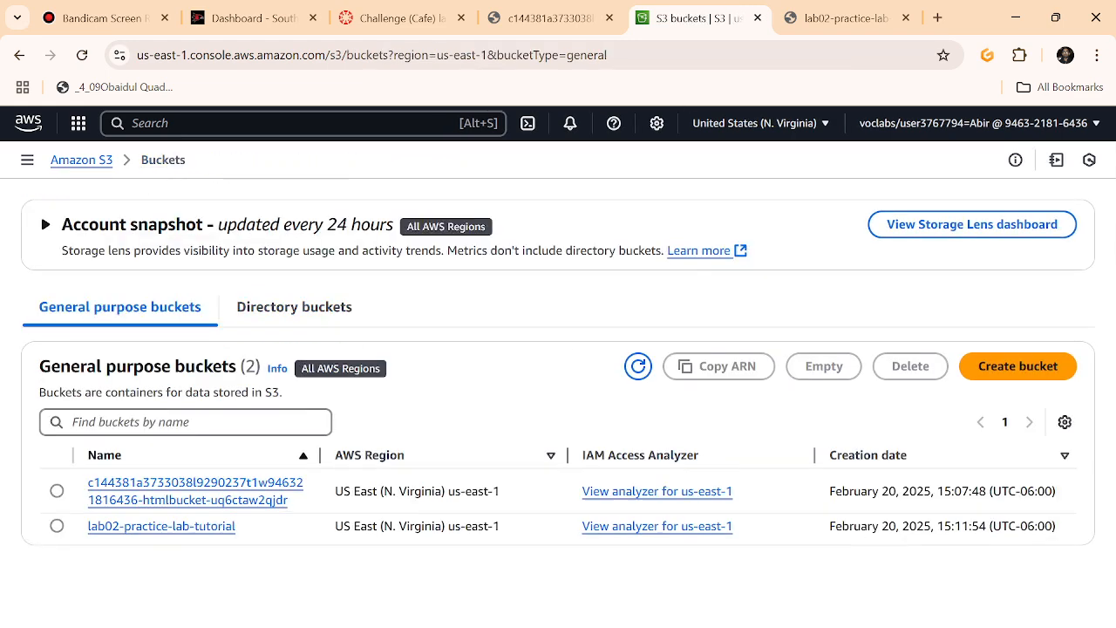
pyautogui.click(197, 526)
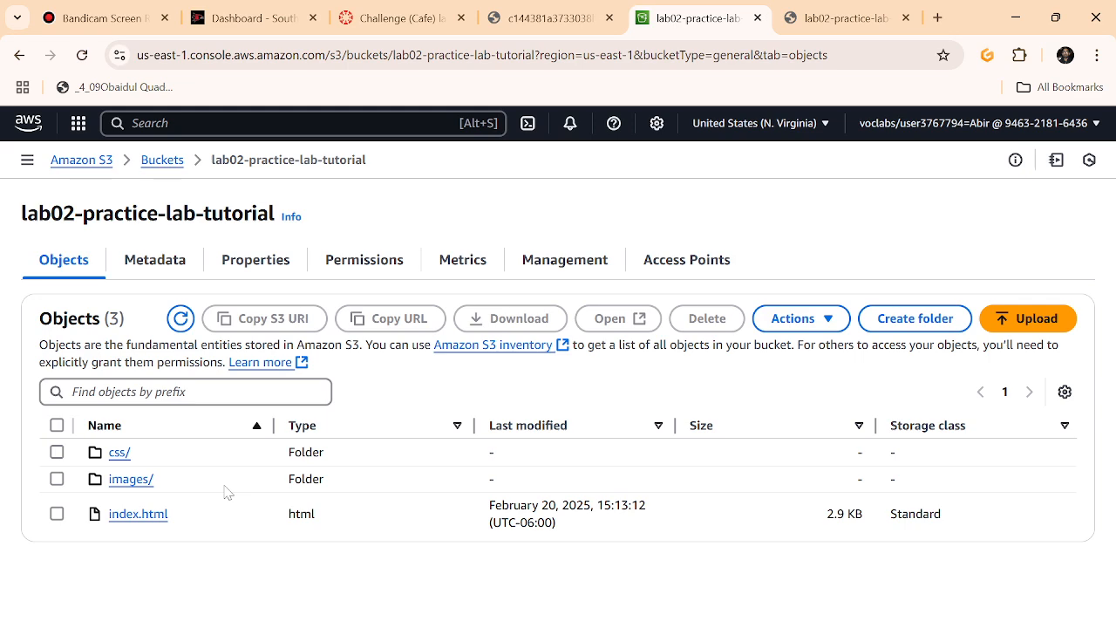
pyautogui.click(232, 275)
pyautogui.scroll(-3, 448, 399)
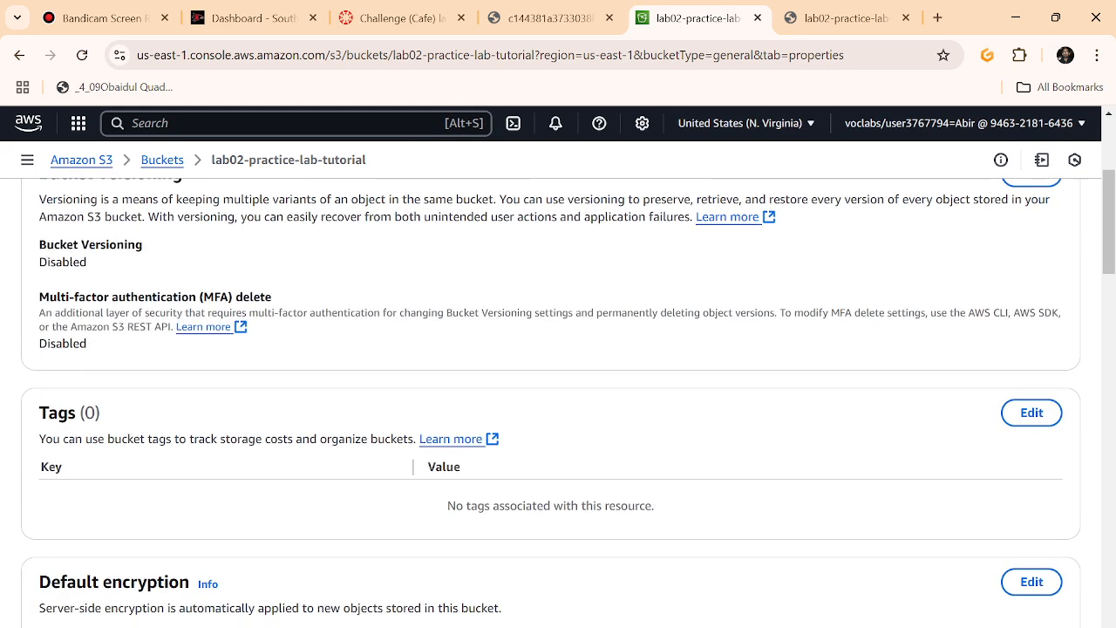
pyautogui.scroll(-10, 444, 402)
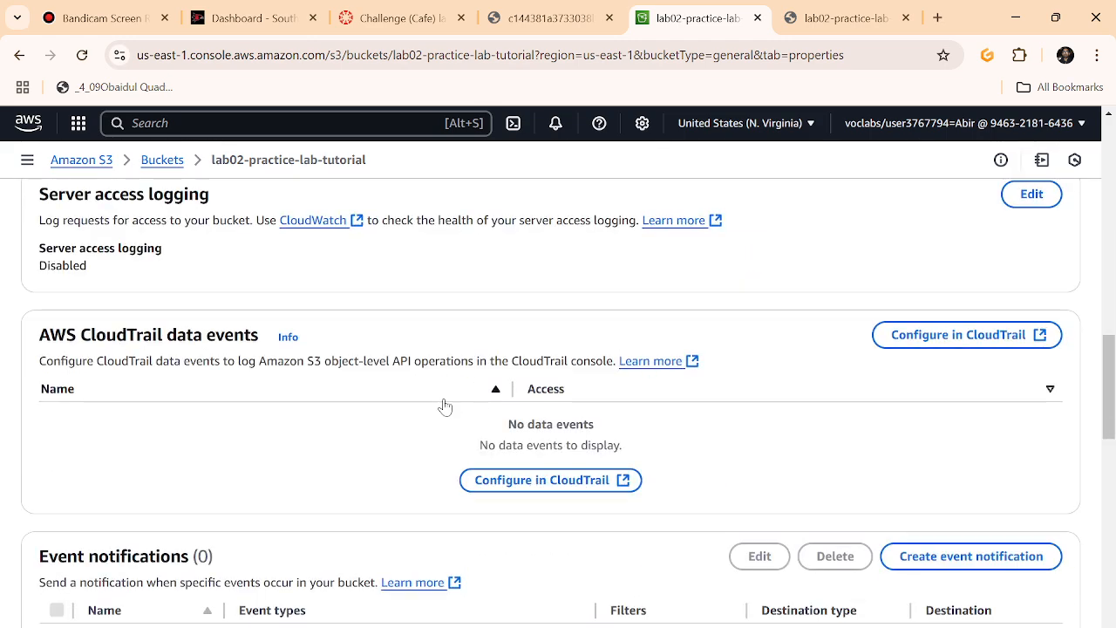
pyautogui.scroll(15, 442, 407)
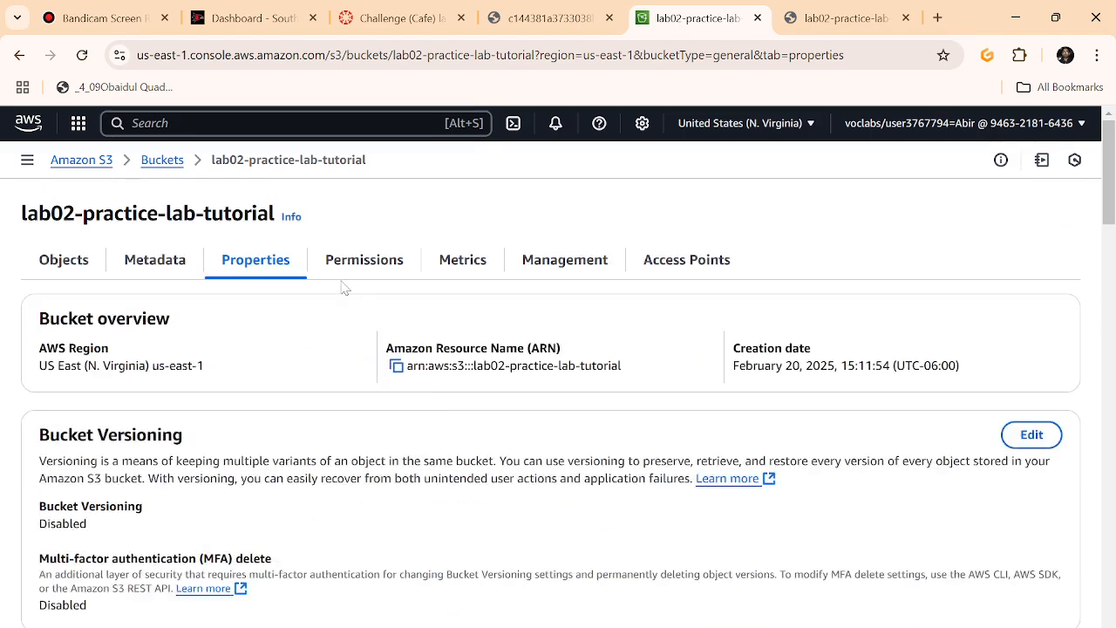
# - Turn off Block all public access in the bucket's permissions and save it, entering "confirm" to approve the change
pyautogui.click(344, 272)
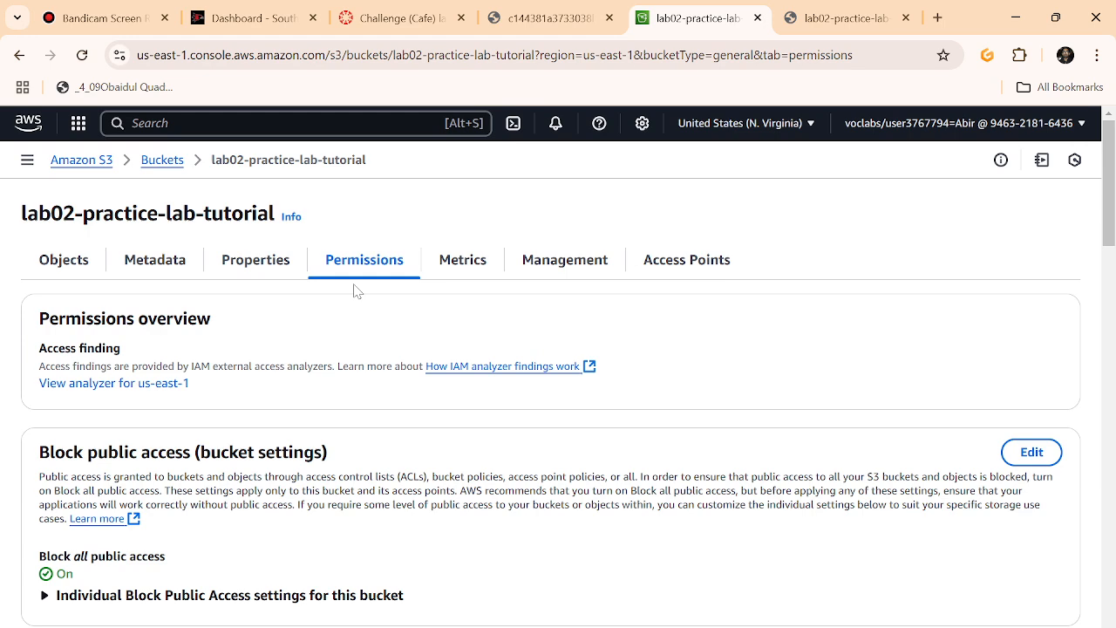
pyautogui.scroll(-2, 341, 404)
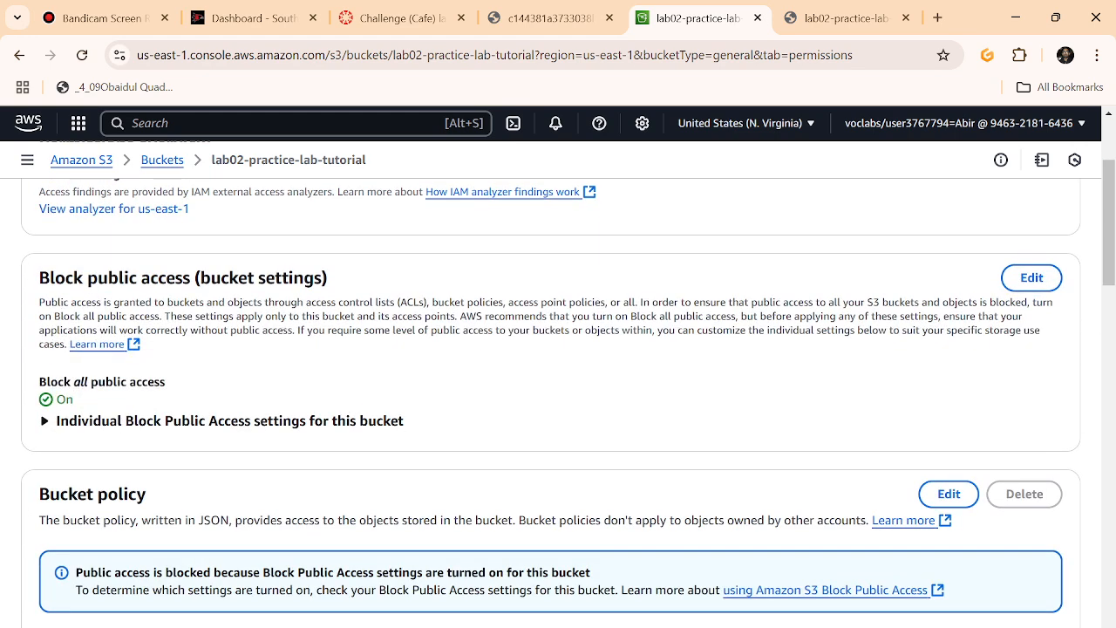
pyautogui.moveTo(39, 277); pyautogui.dragTo(332, 291)
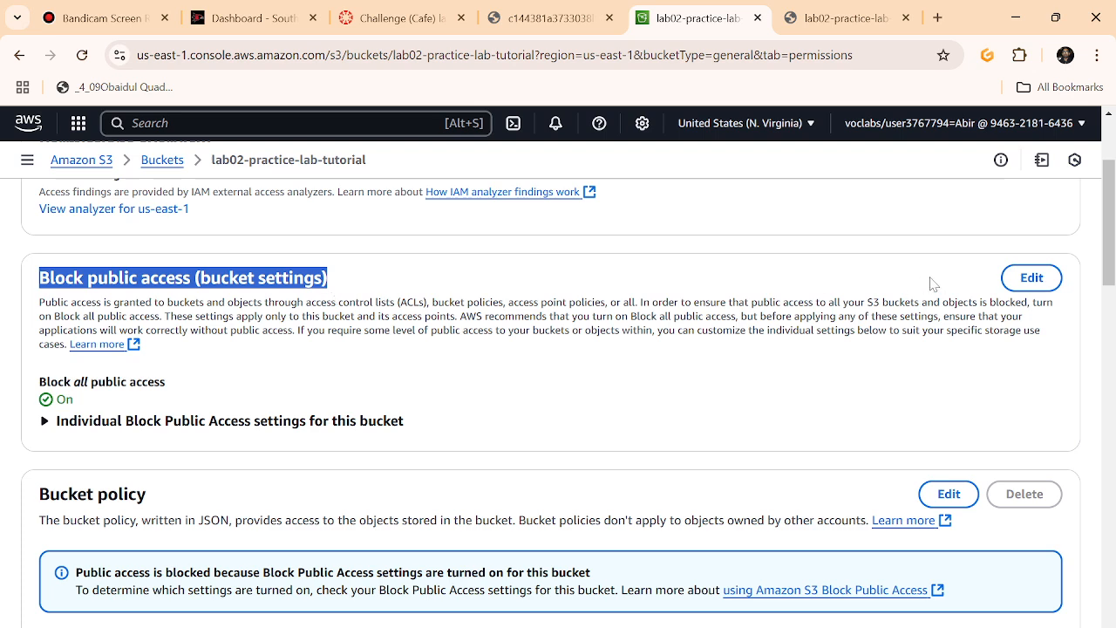
pyautogui.click(1030, 277)
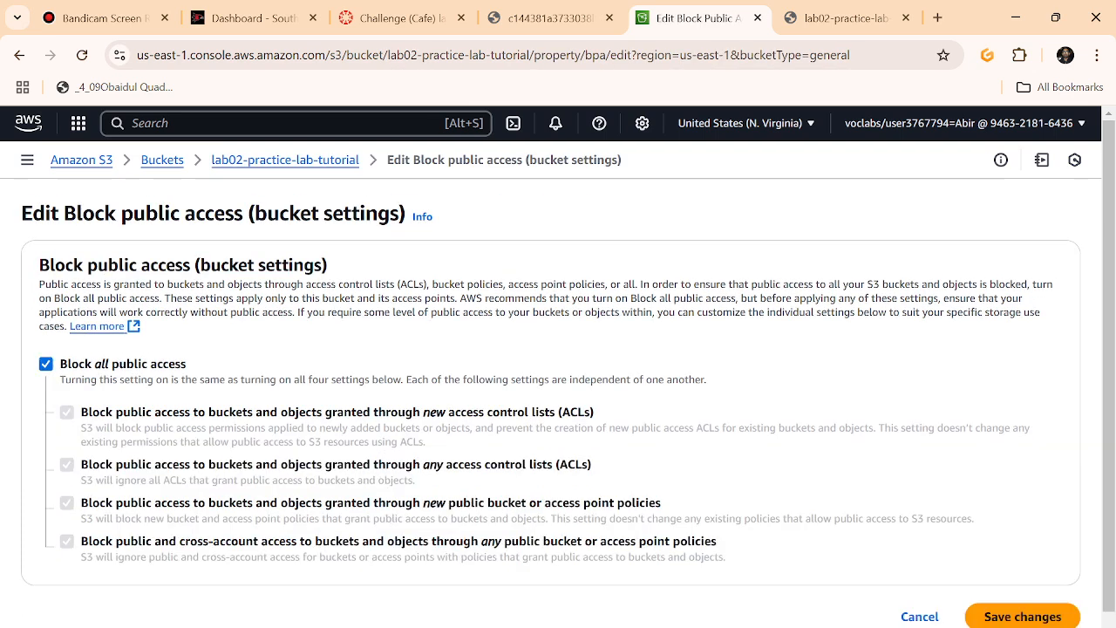
pyautogui.click(45, 364)
pyautogui.scroll(-1, 903, 474)
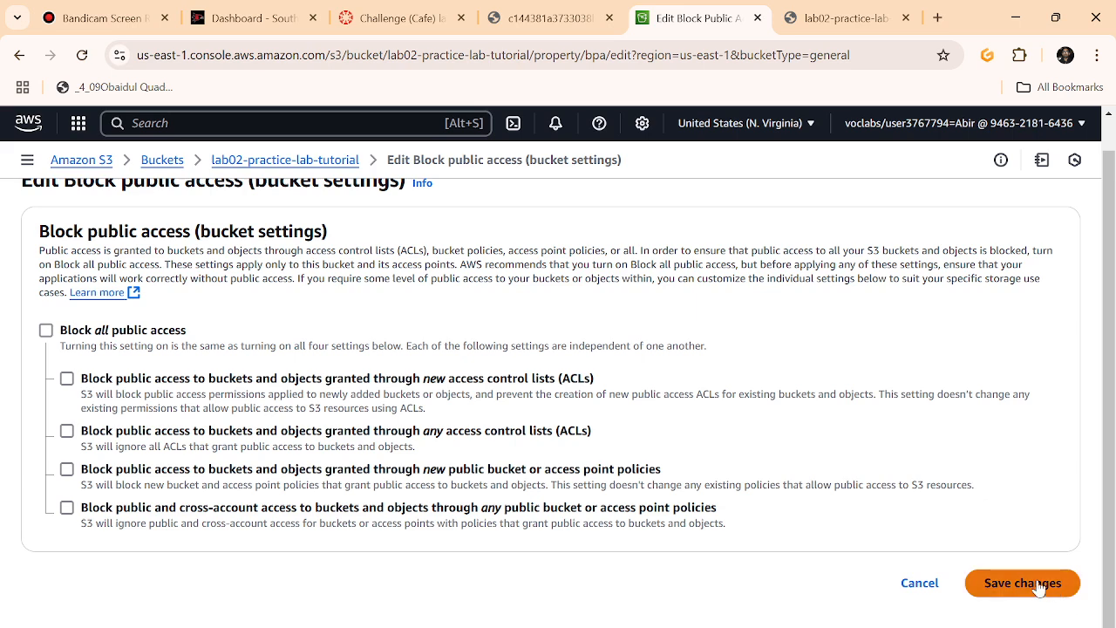
pyautogui.click(1001, 582)
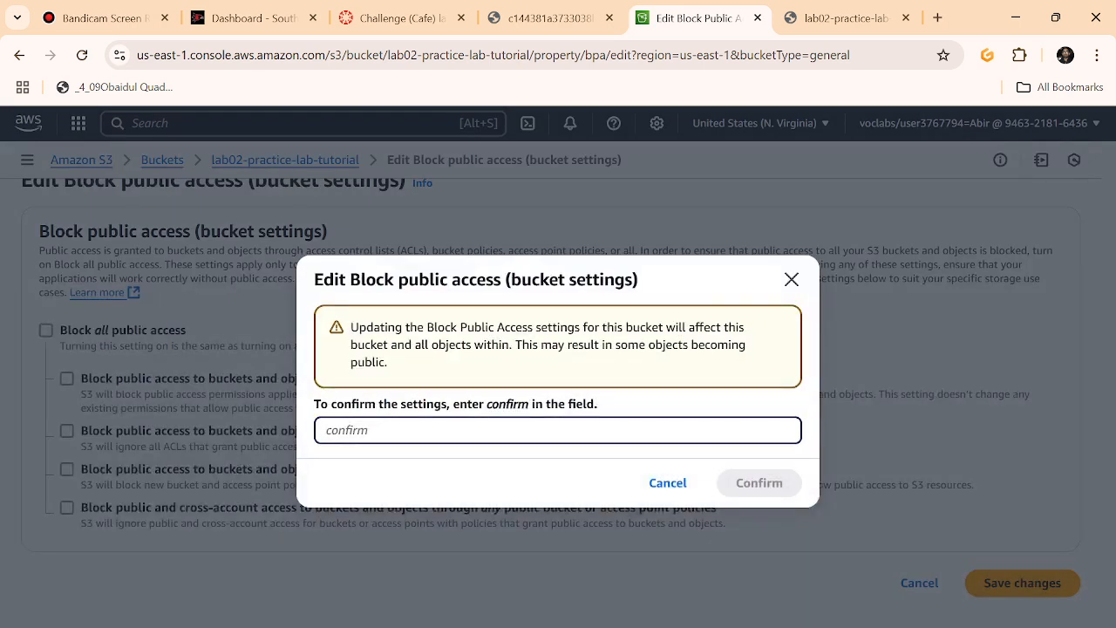
pyautogui.write('confirm')
pyautogui.click(792, 490)
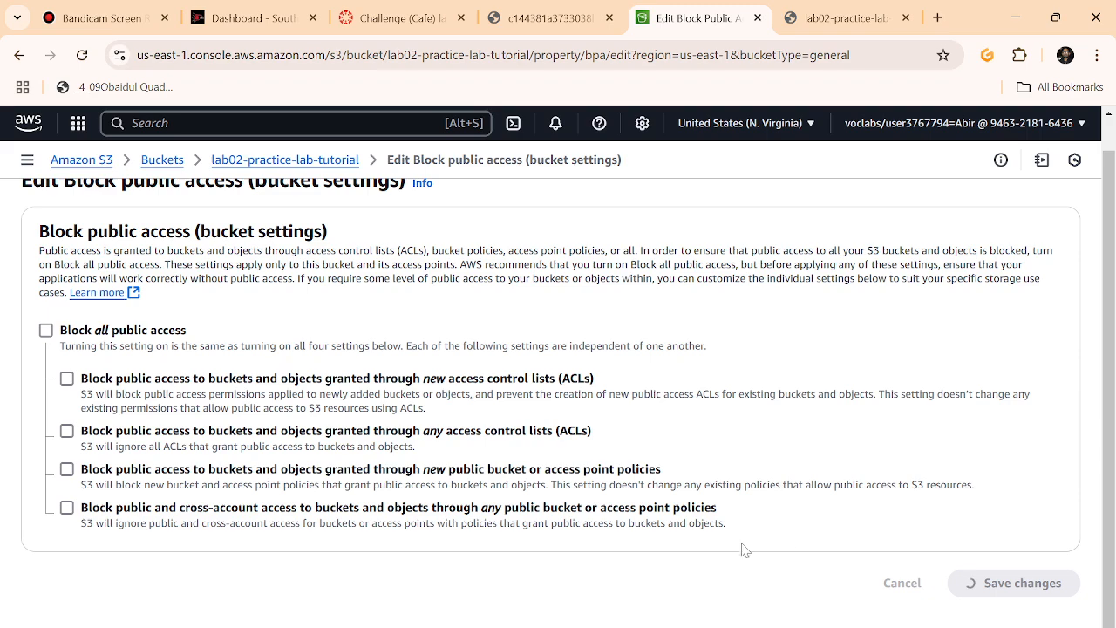
# - Find the bucket policy section in the bucket's permissions and open the policy for editing
pyautogui.scroll(-5, 428, 519)
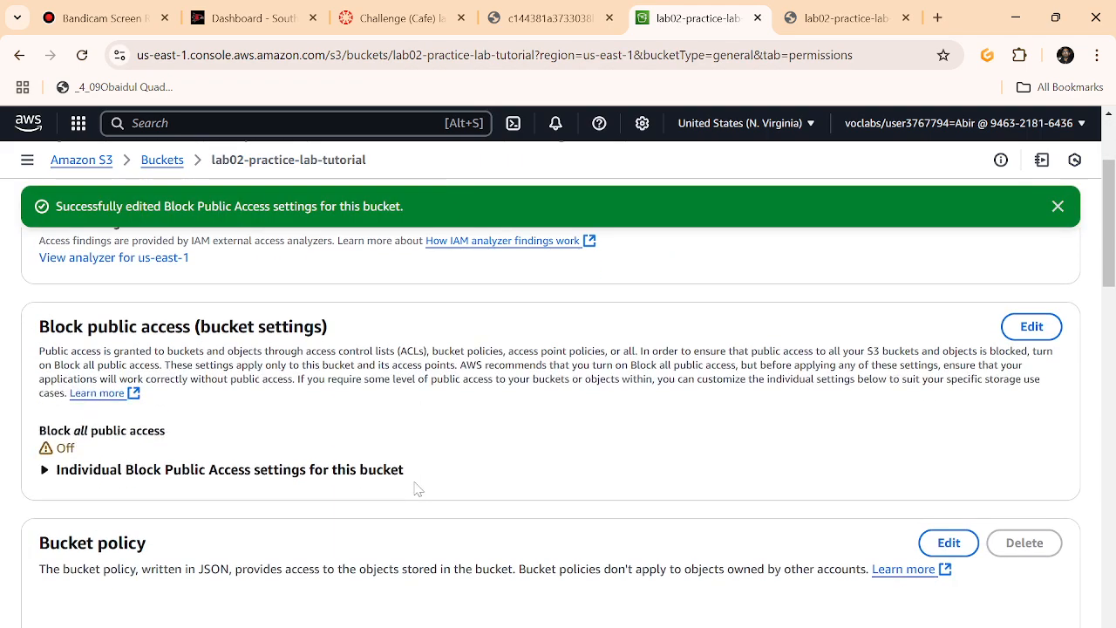
pyautogui.scroll(-1, 416, 489)
pyautogui.click(417, 489)
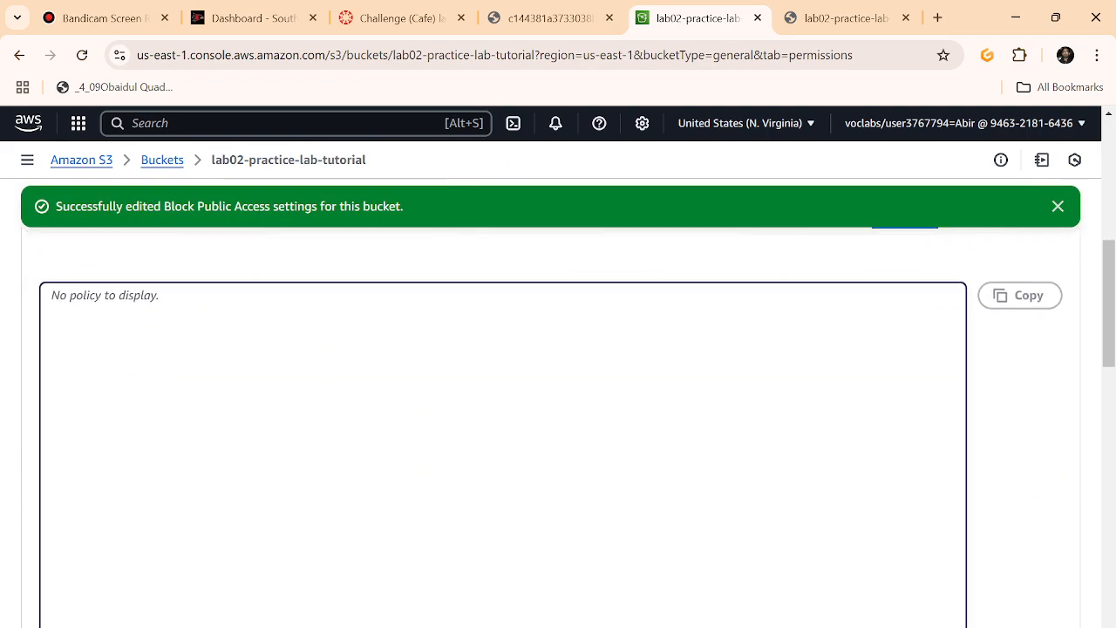
pyautogui.scroll(2, 474, 439)
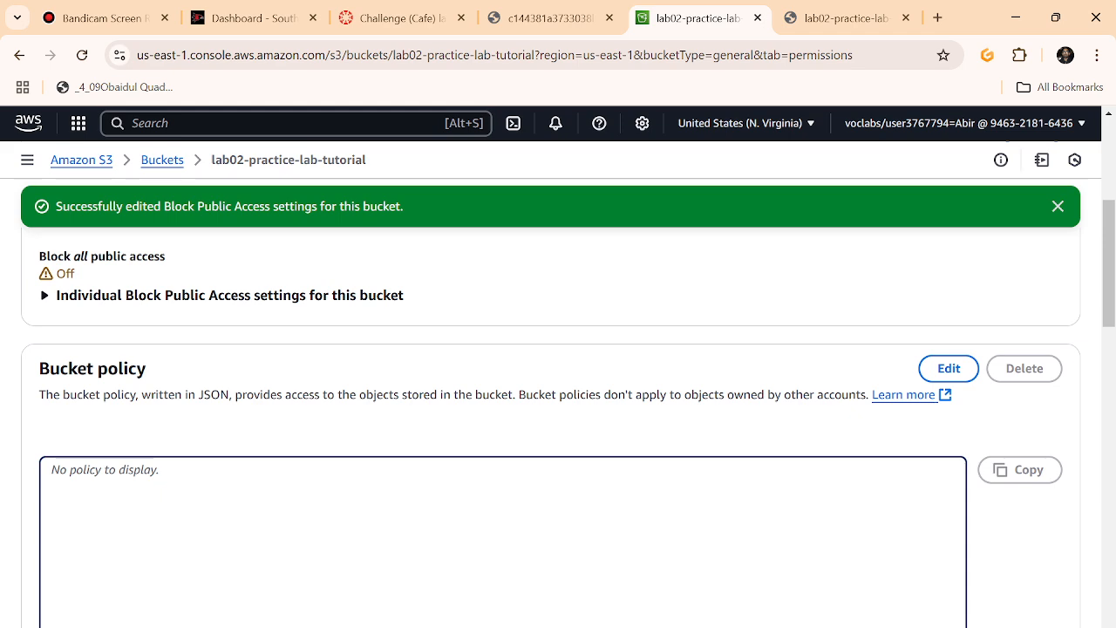
pyautogui.click(949, 368)
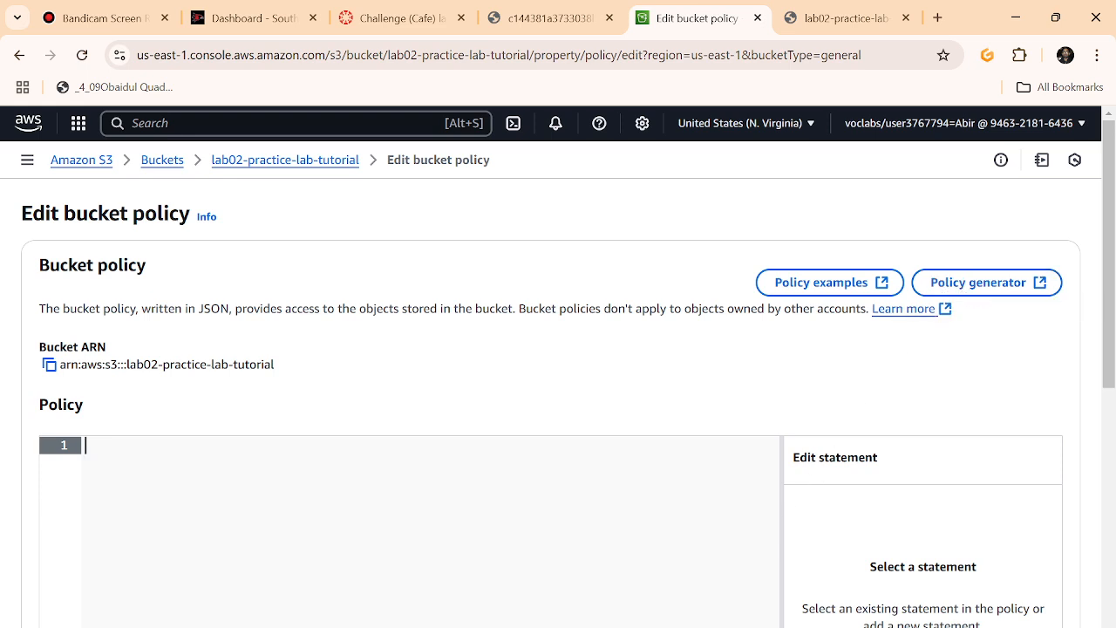
# - Look over the bucket policy editor, launch the AWS Policy Generator from it and view the generator's statement form
pyautogui.scroll(-4, 558, 392)
pyautogui.scroll(1, 558, 392)
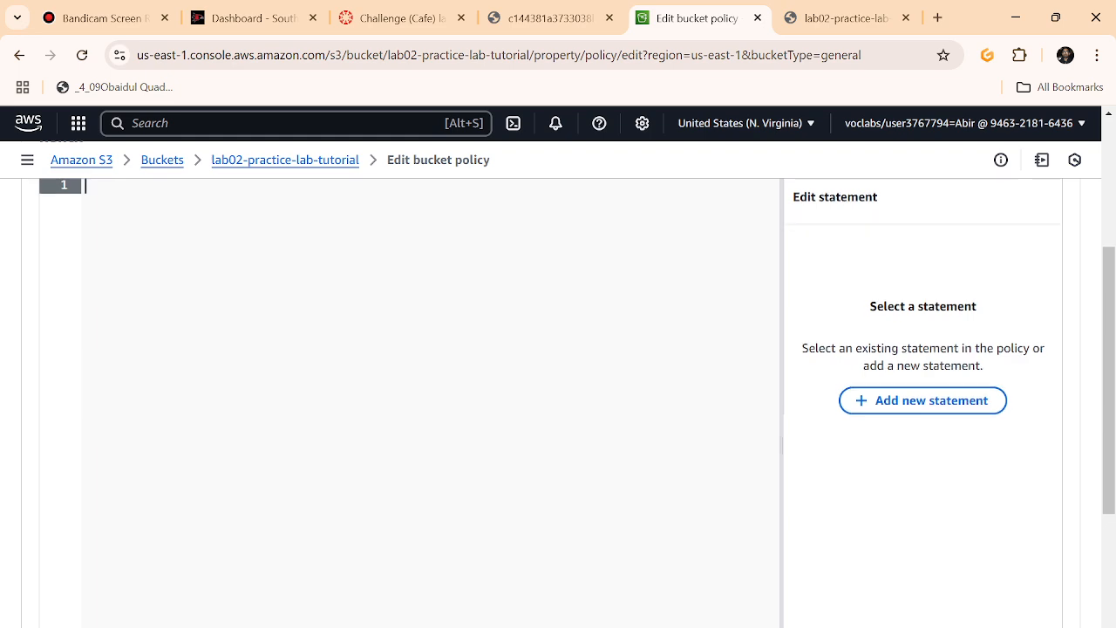
pyautogui.scroll(1, 558, 392)
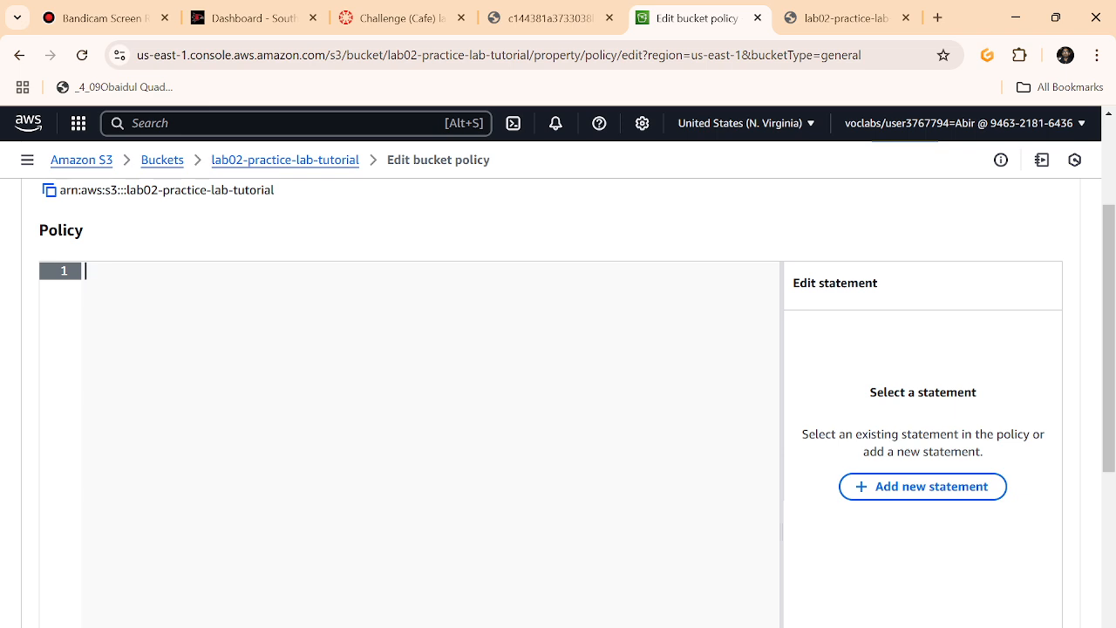
pyautogui.scroll(1, 558, 393)
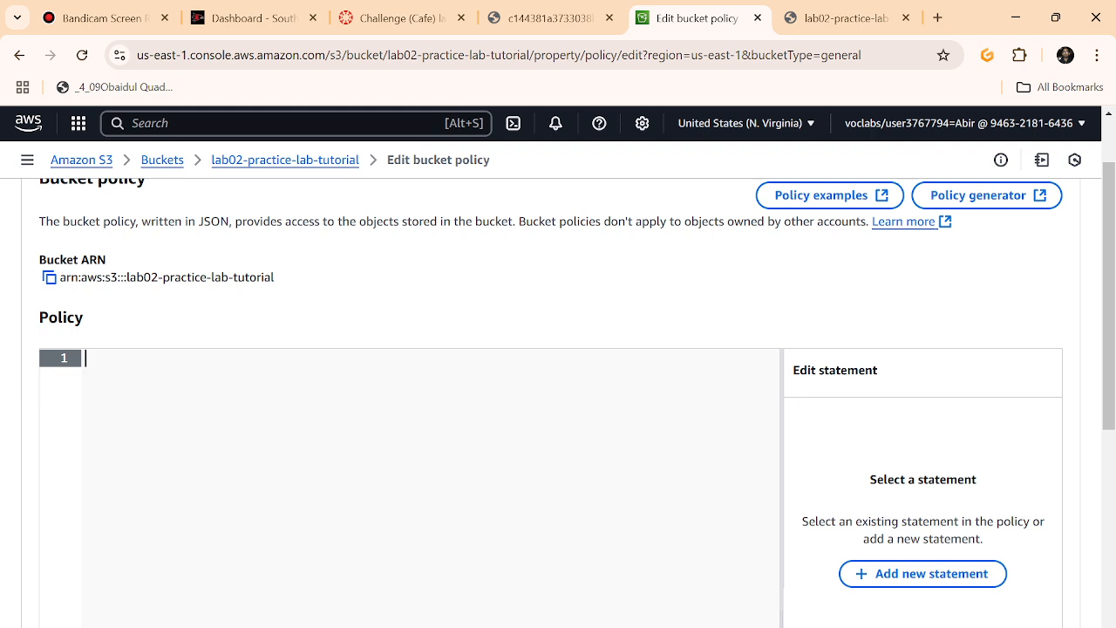
pyautogui.click(951, 197)
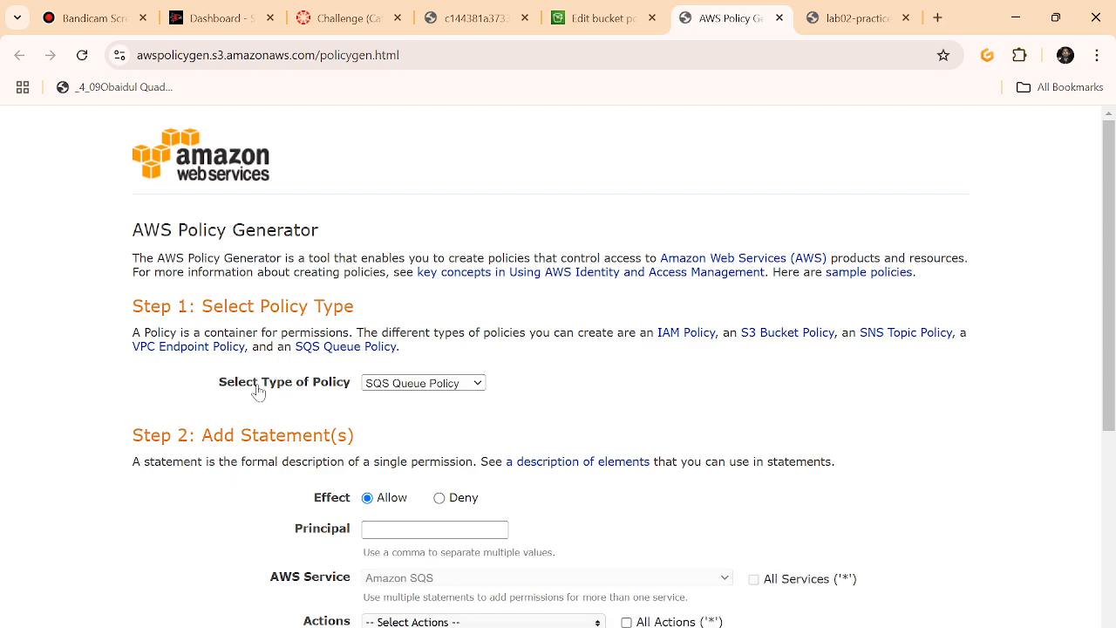
pyautogui.scroll(-2, 388, 309)
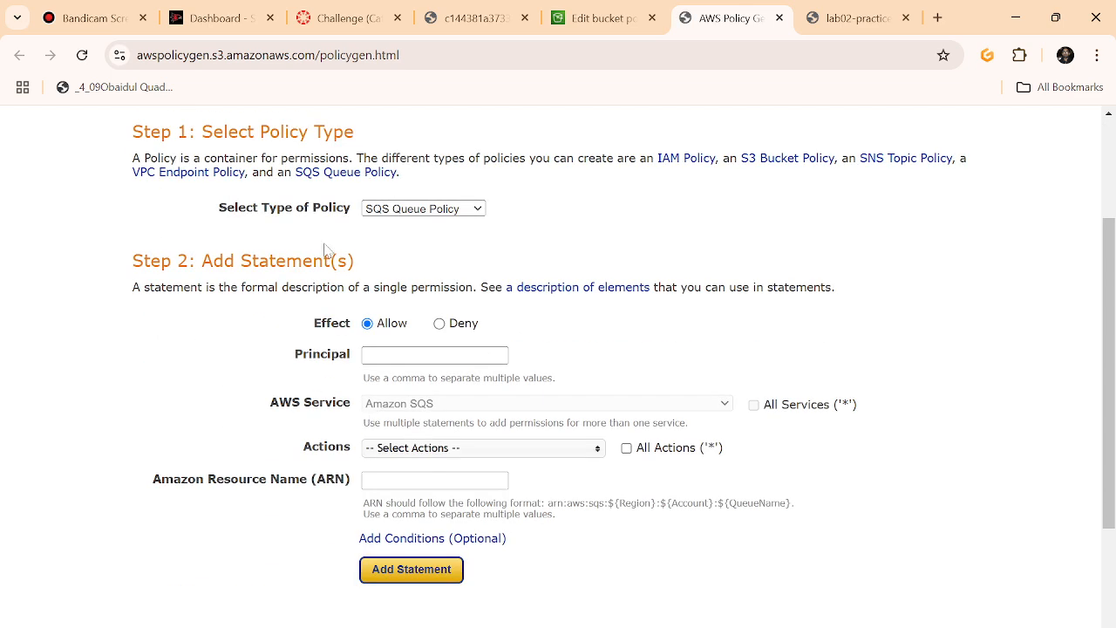
# - Set the policy type to S3 Bucket Policy and enter * as the principal of the Allow statement
pyautogui.moveTo(201, 132); pyautogui.dragTo(345, 133)
pyautogui.click(420, 209)
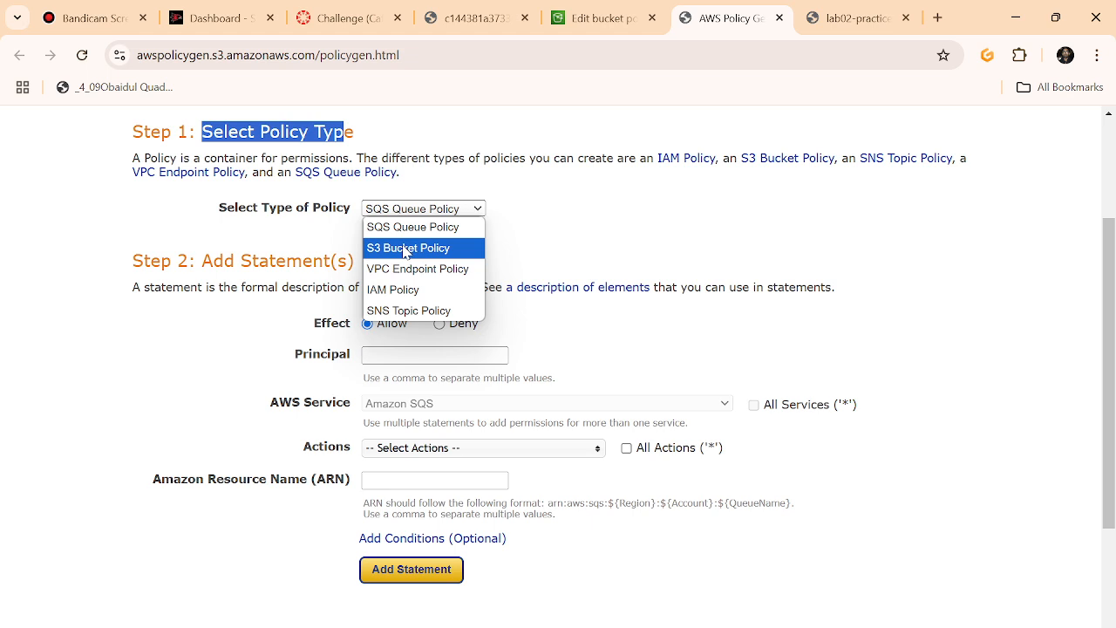
pyautogui.click(406, 250)
pyautogui.click(434, 356)
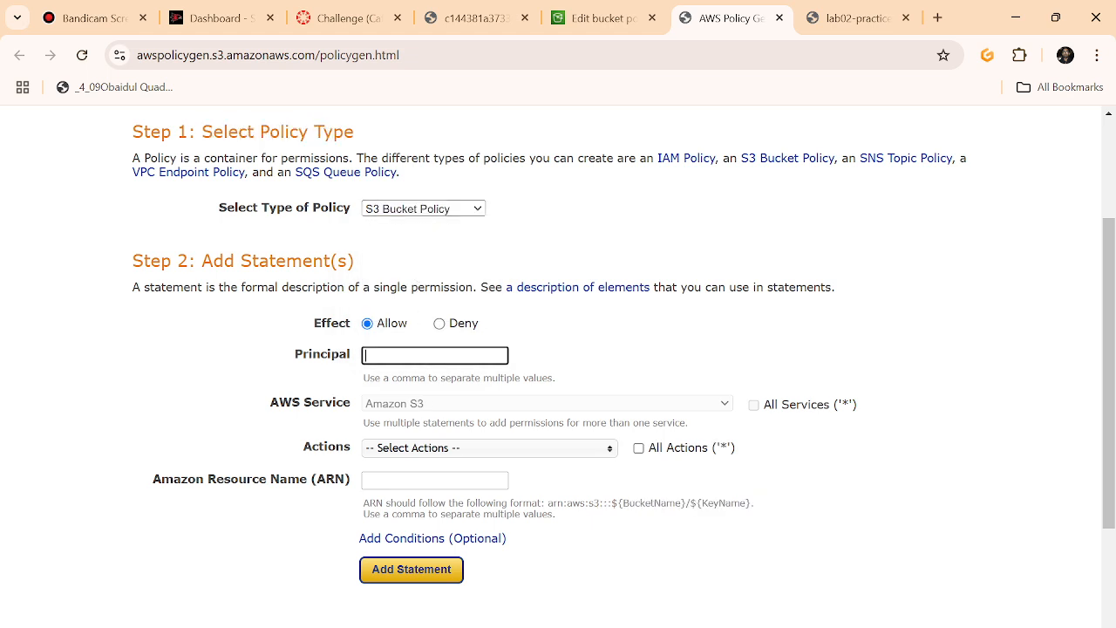
pyautogui.write('*')
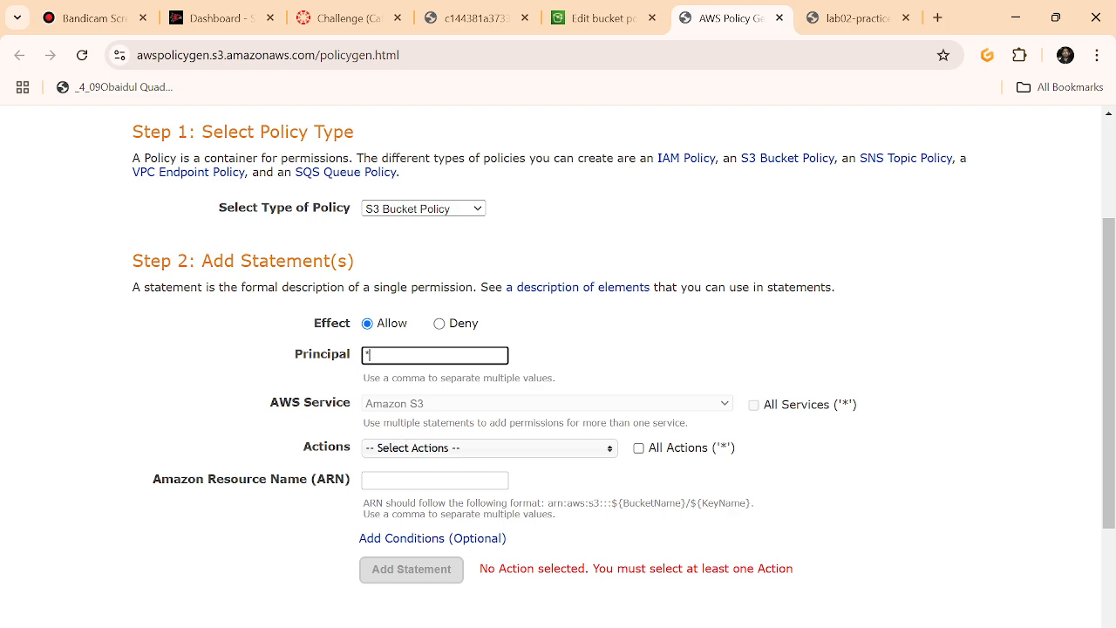
# - Choose GetObject as the only action of the statement, leaving All Actions off
pyautogui.click(394, 450)
pyautogui.scroll(-3, 406, 523)
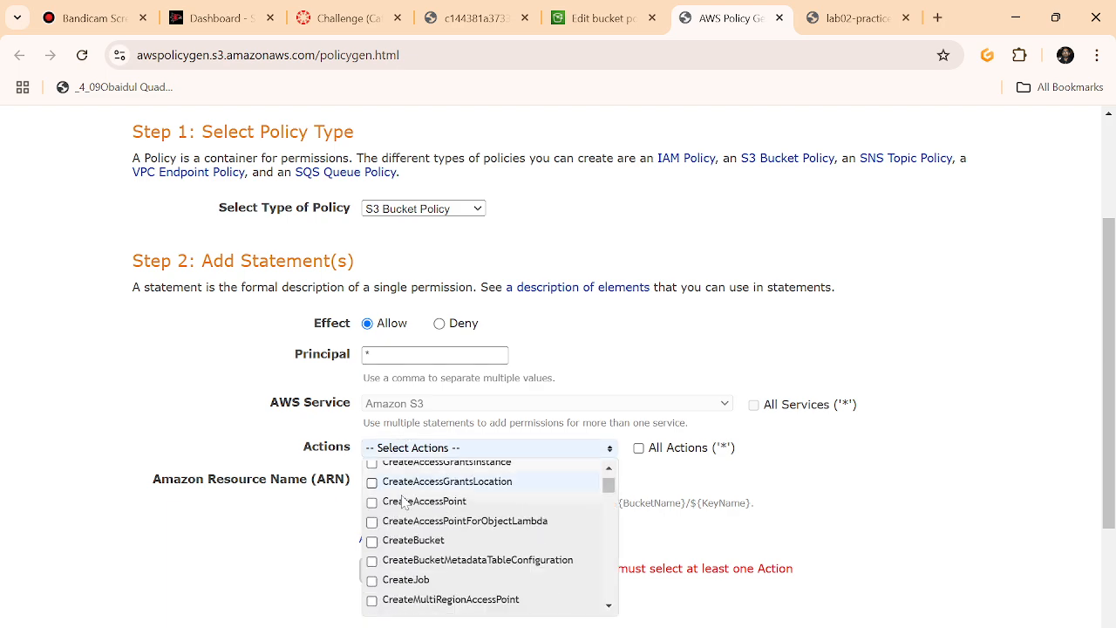
pyautogui.scroll(-10, 410, 581)
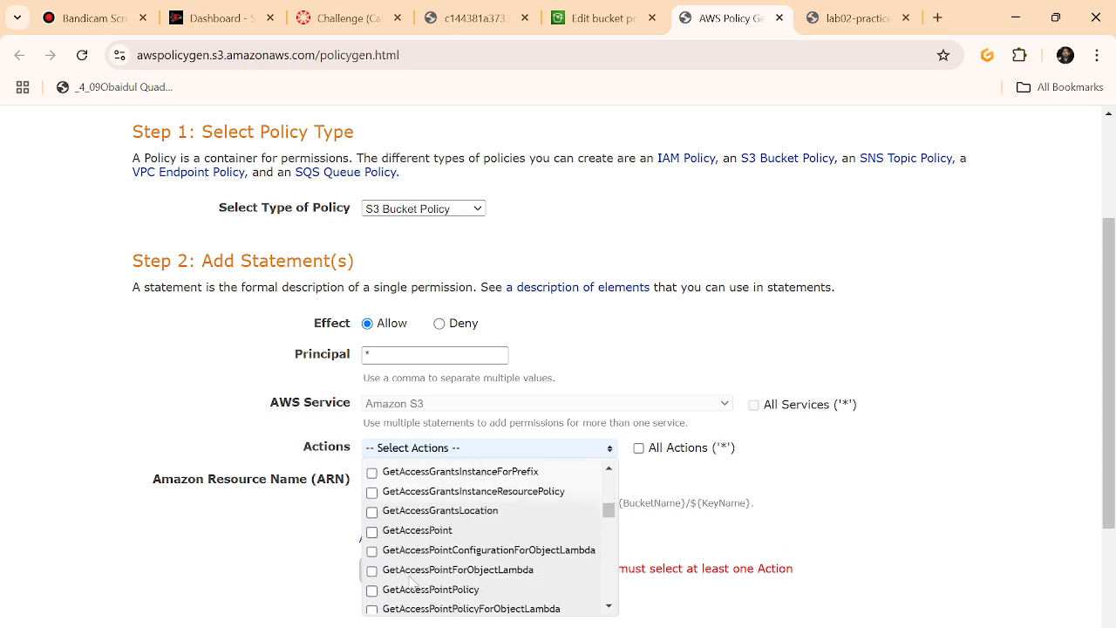
pyautogui.scroll(-8, 412, 583)
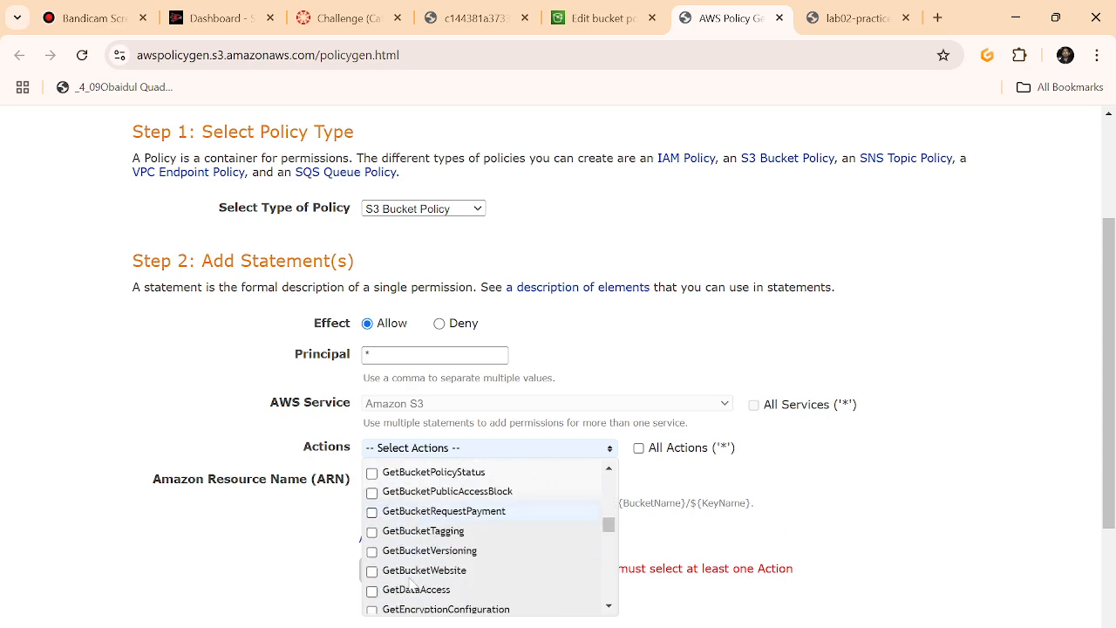
pyautogui.scroll(-2, 412, 586)
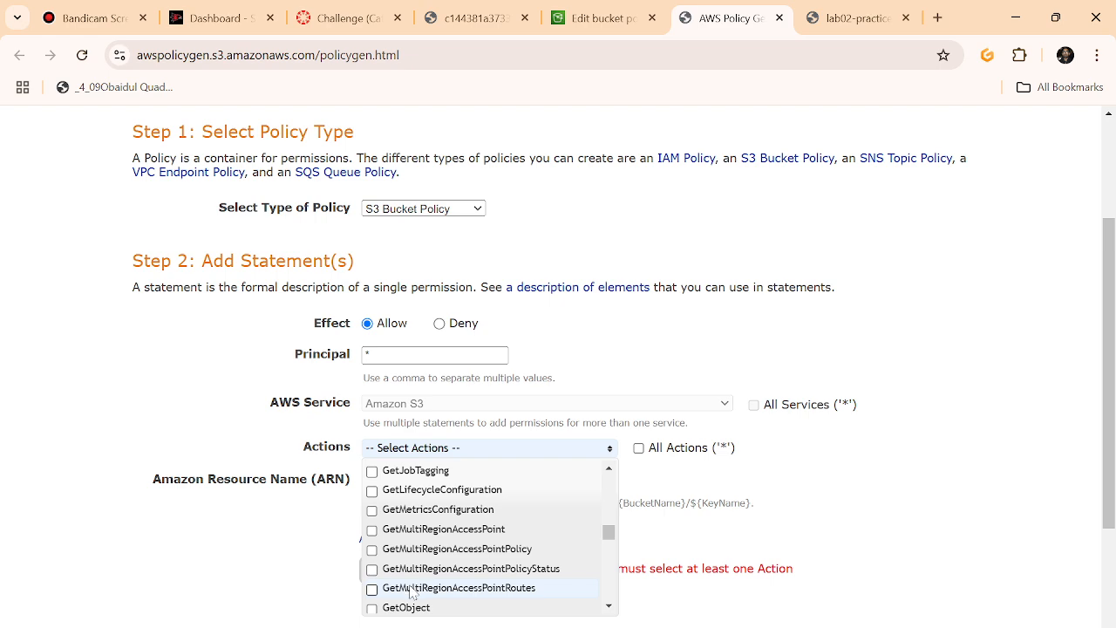
pyautogui.scroll(-2, 411, 593)
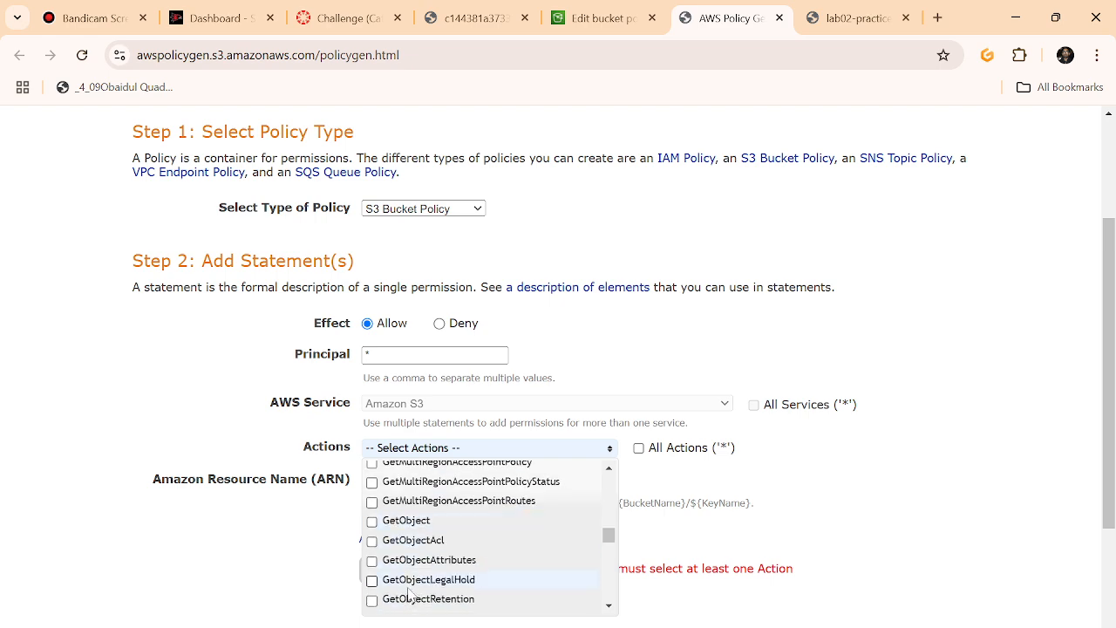
pyautogui.click(409, 523)
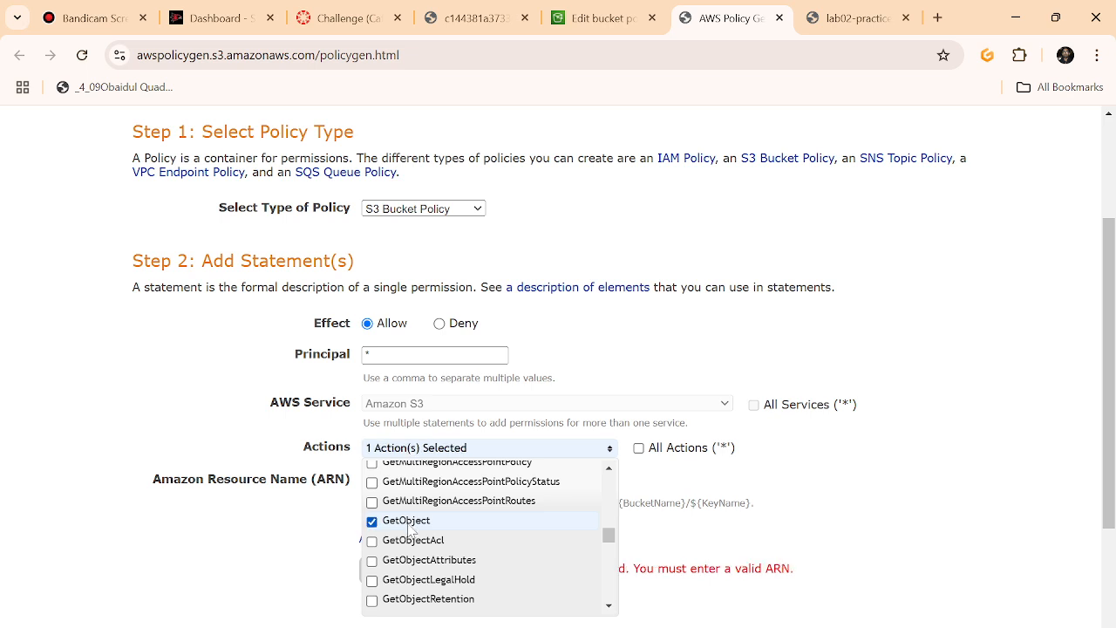
pyautogui.click(844, 464)
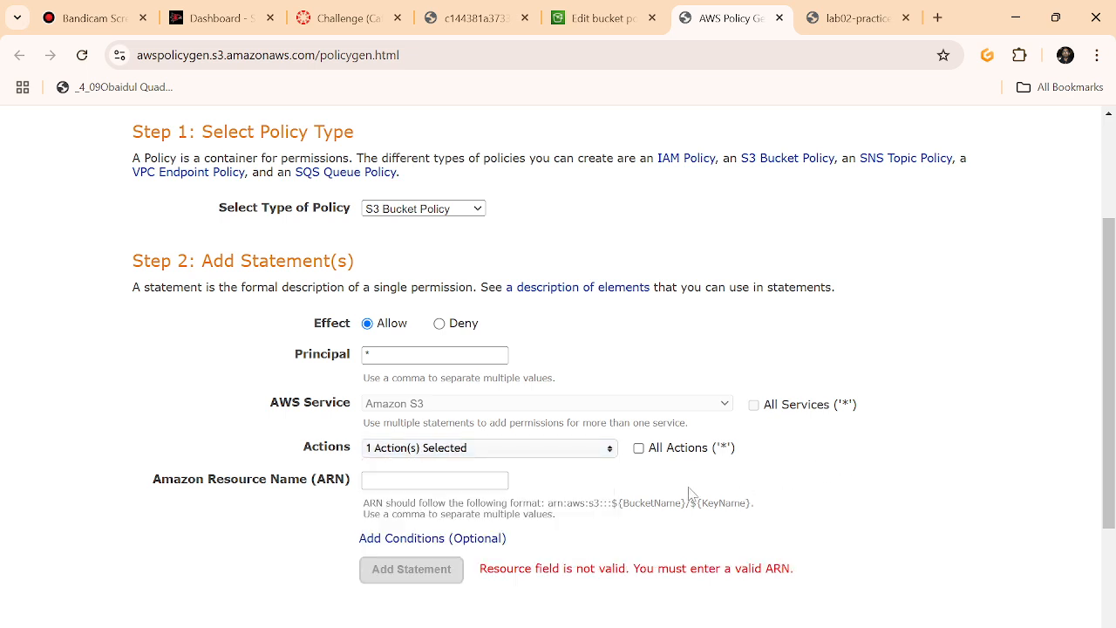
pyautogui.click(640, 452)
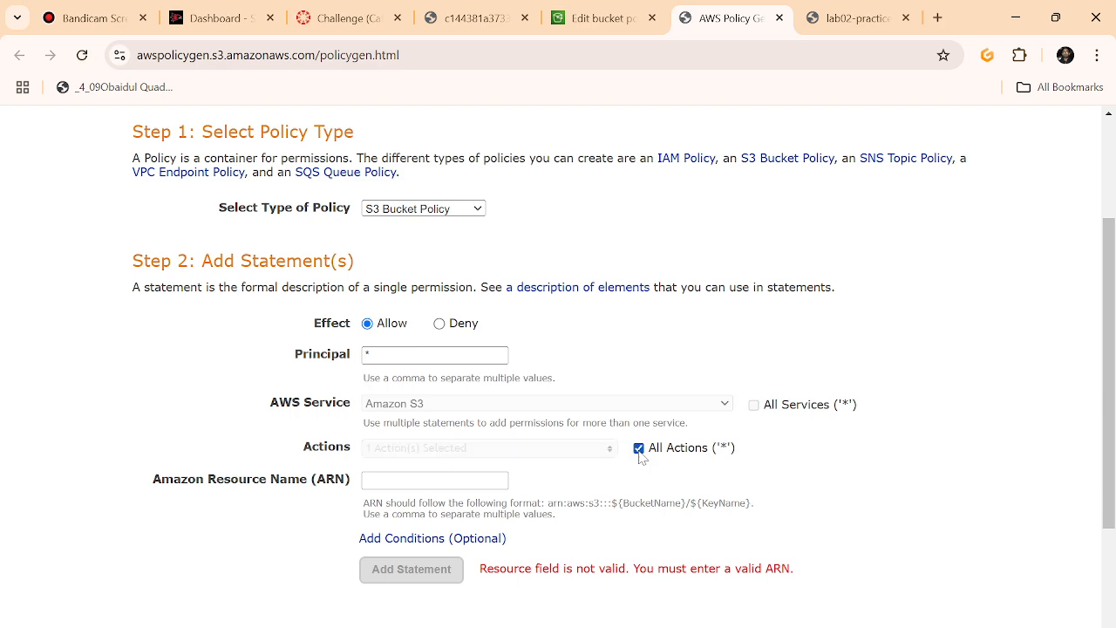
pyautogui.click(641, 452)
# - Copy the bucket ARN from the bucket policy editor and enter it in the statement as arn:aws:s3:::lab02-practice-lab-tutorial/*
pyautogui.click(434, 481)
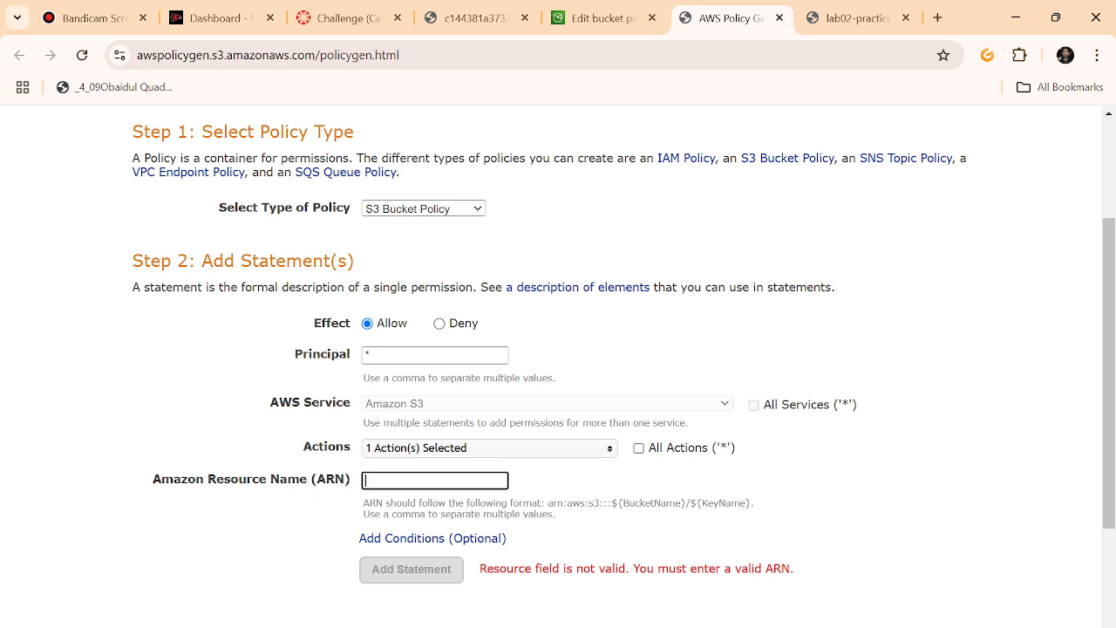
pyautogui.click(601, 18)
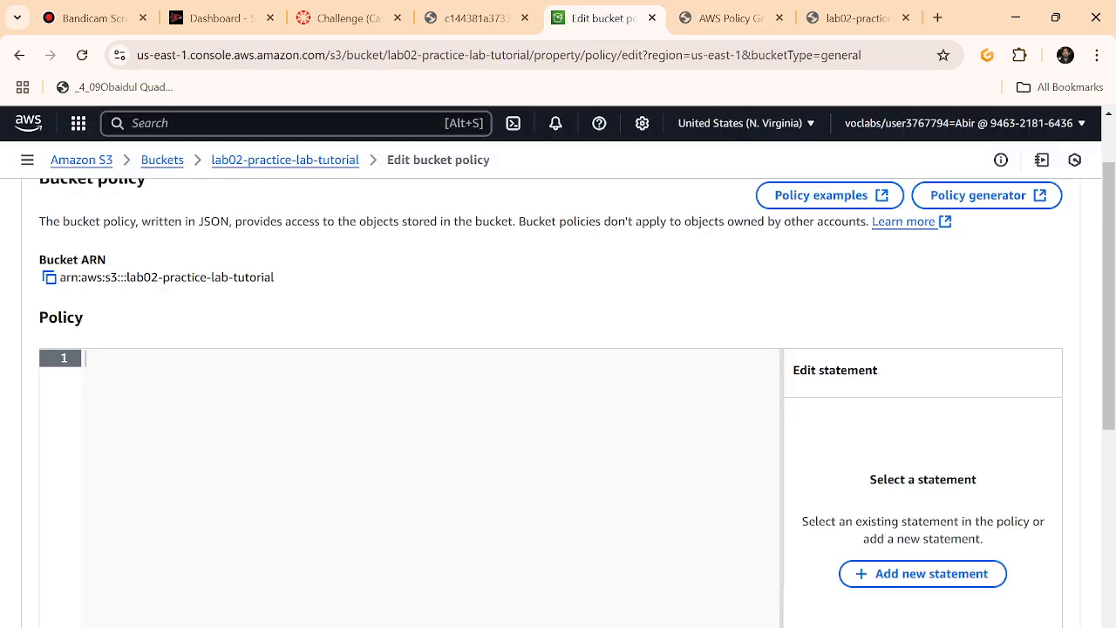
pyautogui.click(50, 278)
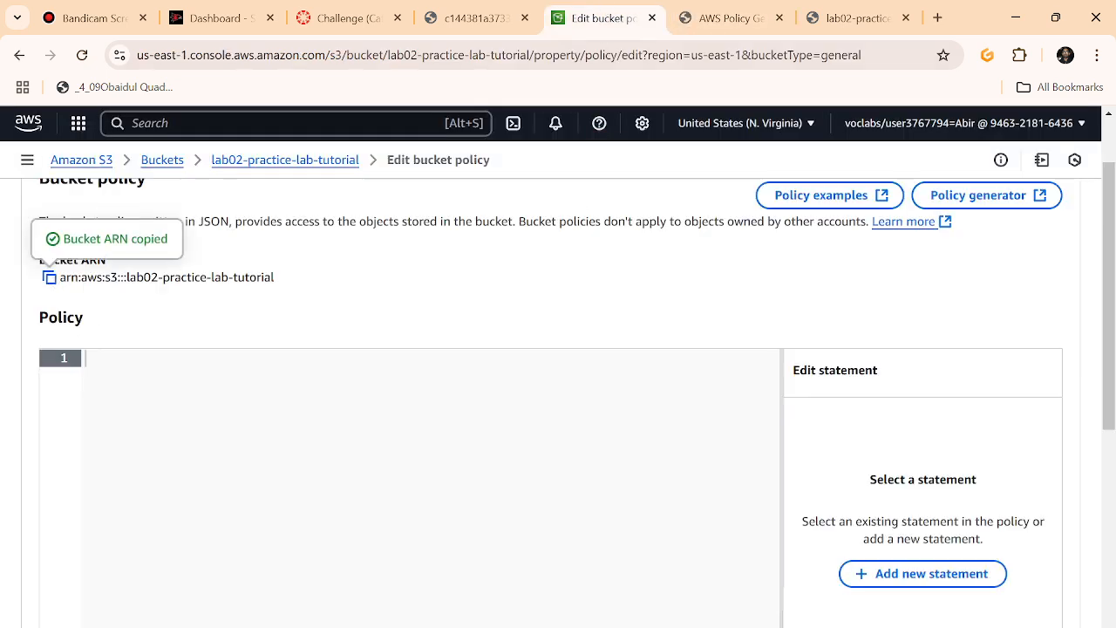
pyautogui.click(729, 17)
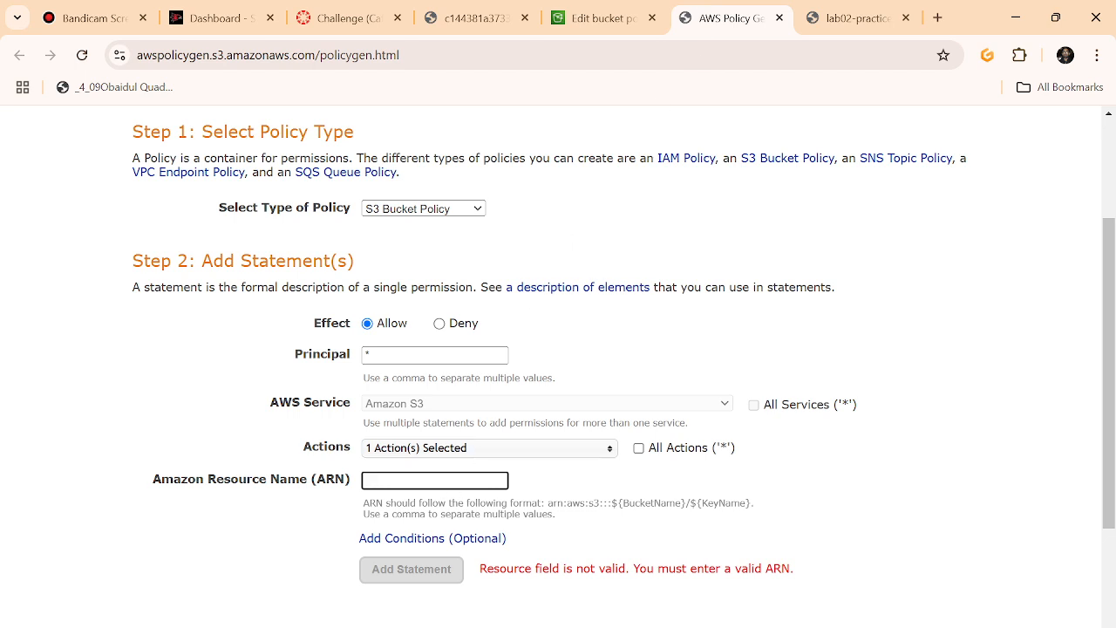
pyautogui.hotkey('ctrl', 'v')
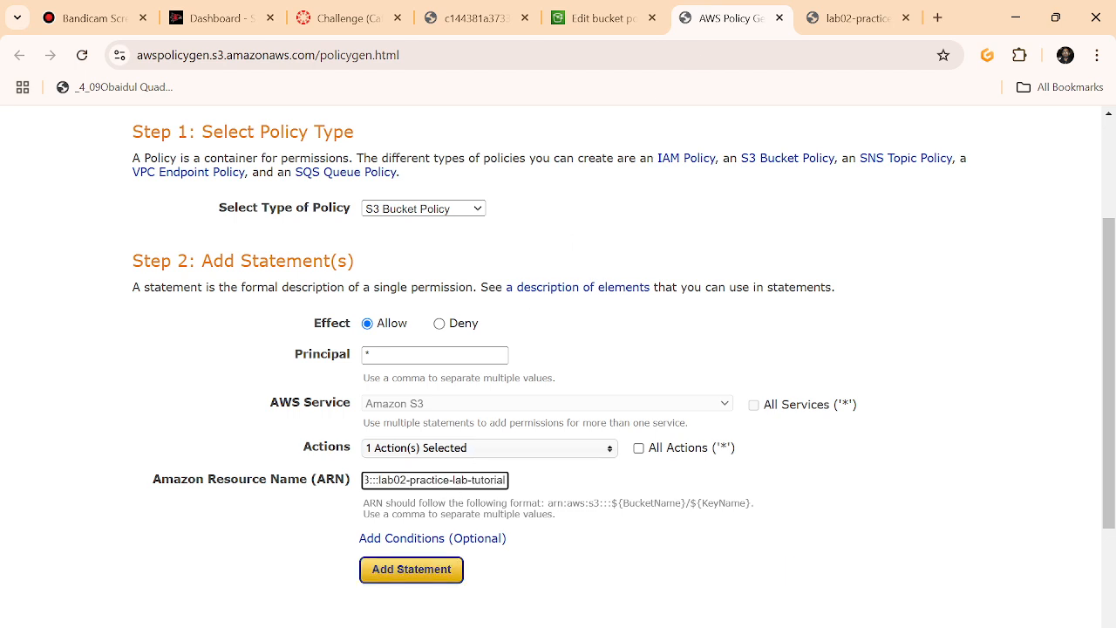
pyautogui.write('/')
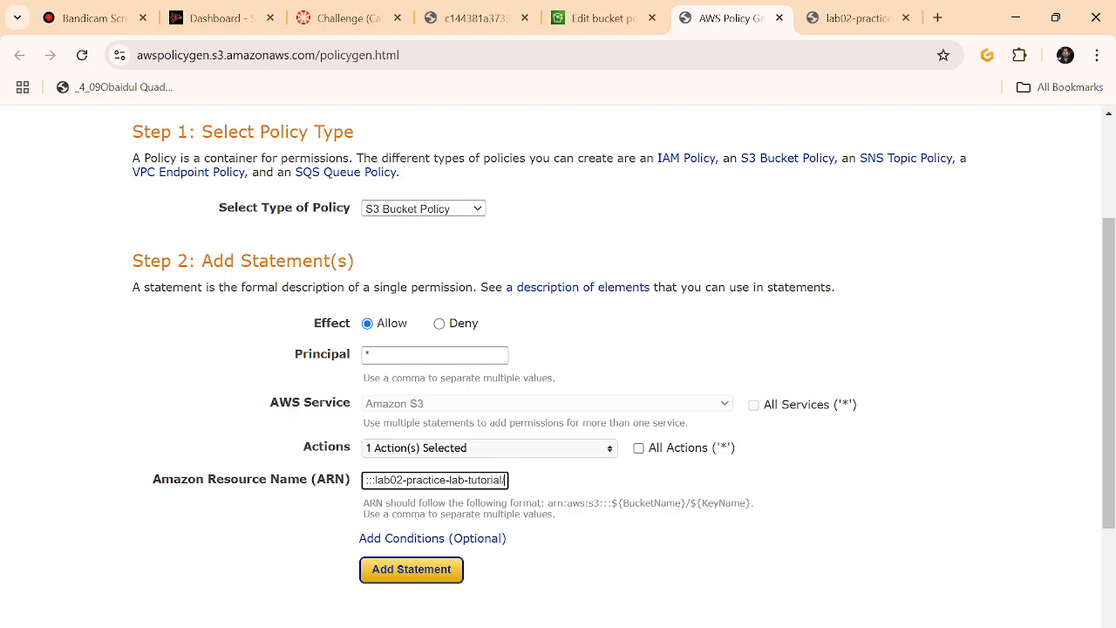
pyautogui.write('*')
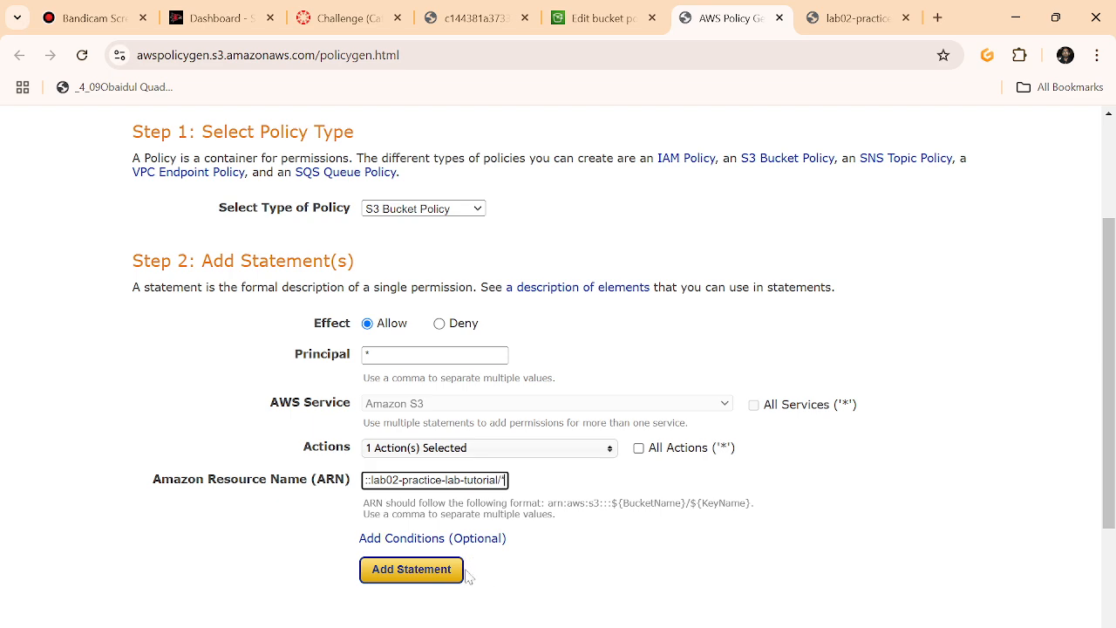
# - Add the completed statement to the policy and generate the policy JSON document
pyautogui.scroll(-3, 542, 558)
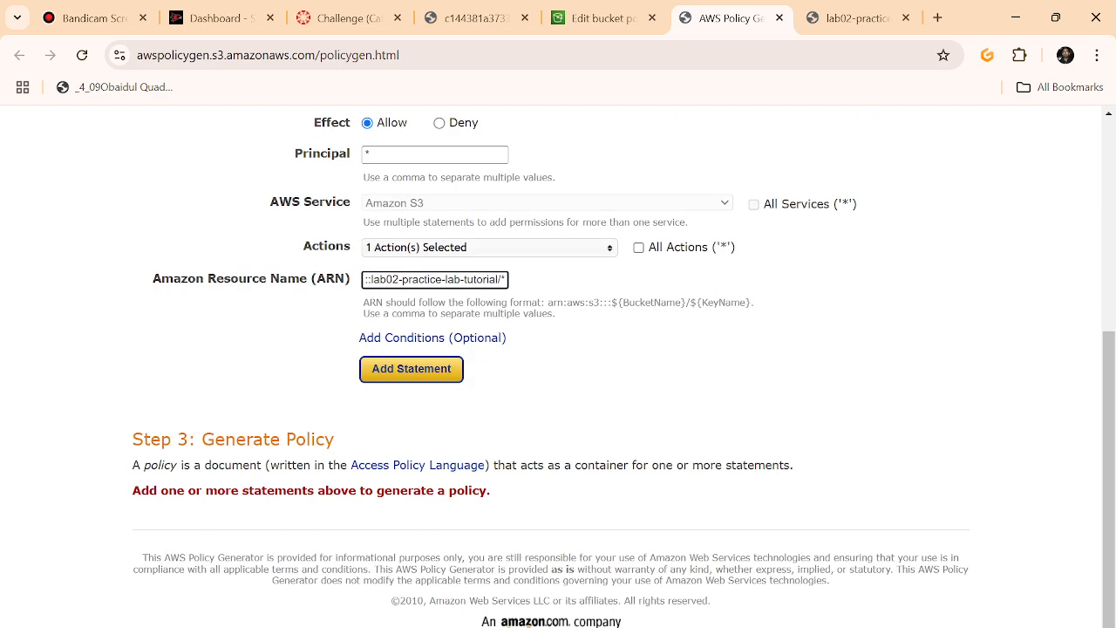
pyautogui.click(406, 369)
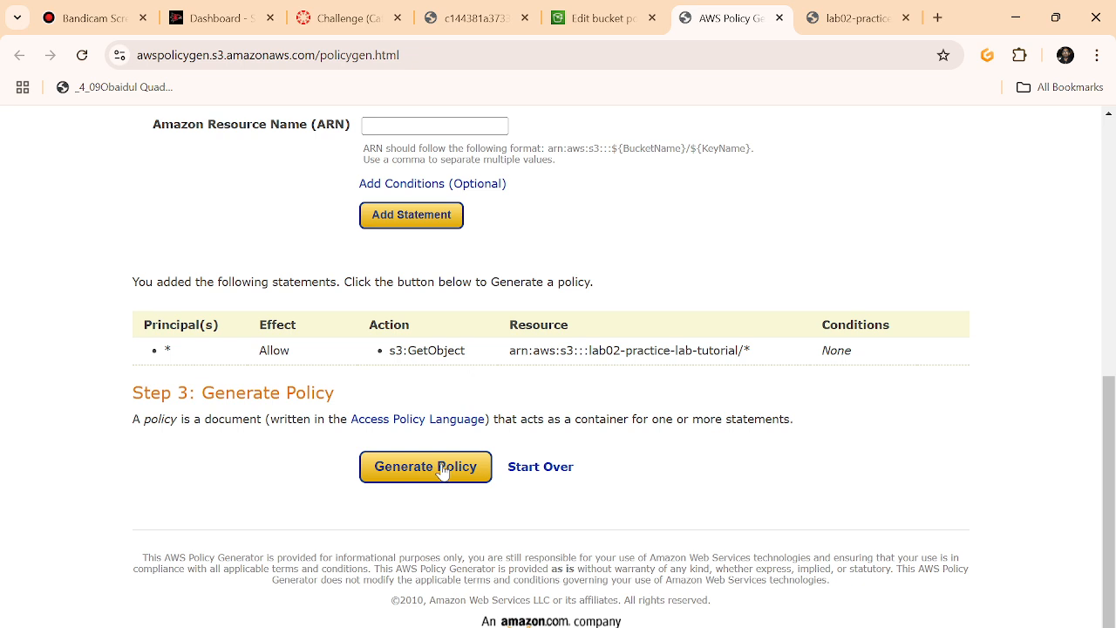
pyautogui.click(407, 466)
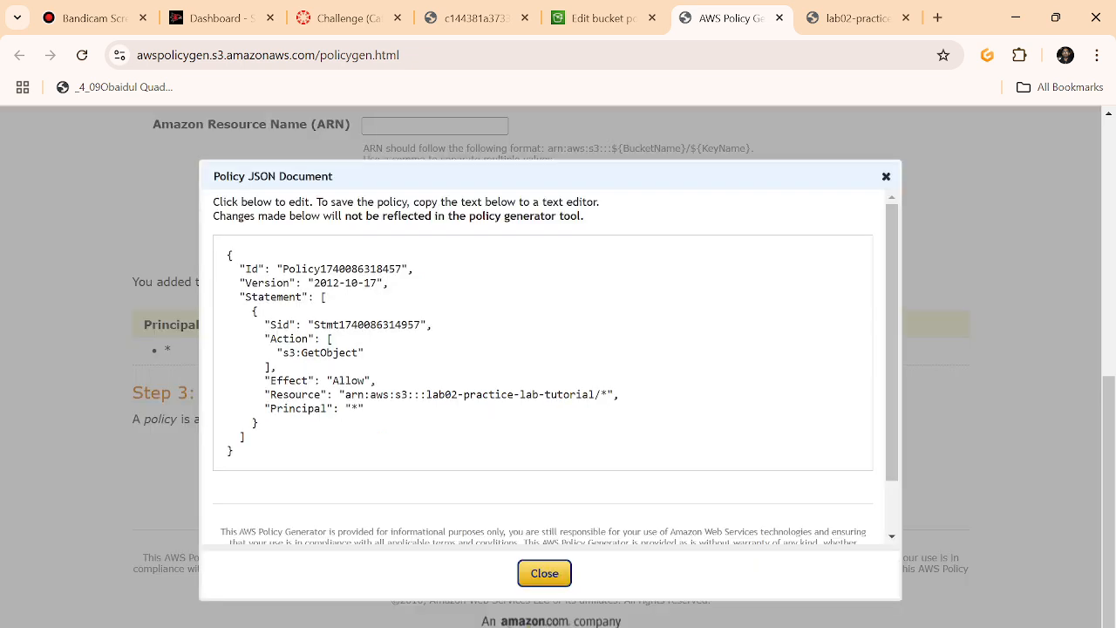
# - Copy the whole generated policy JSON into the lab02-practice-lab-tutorial bucket policy editor and save the changes
pyautogui.hotkey('ctrl', 'a')
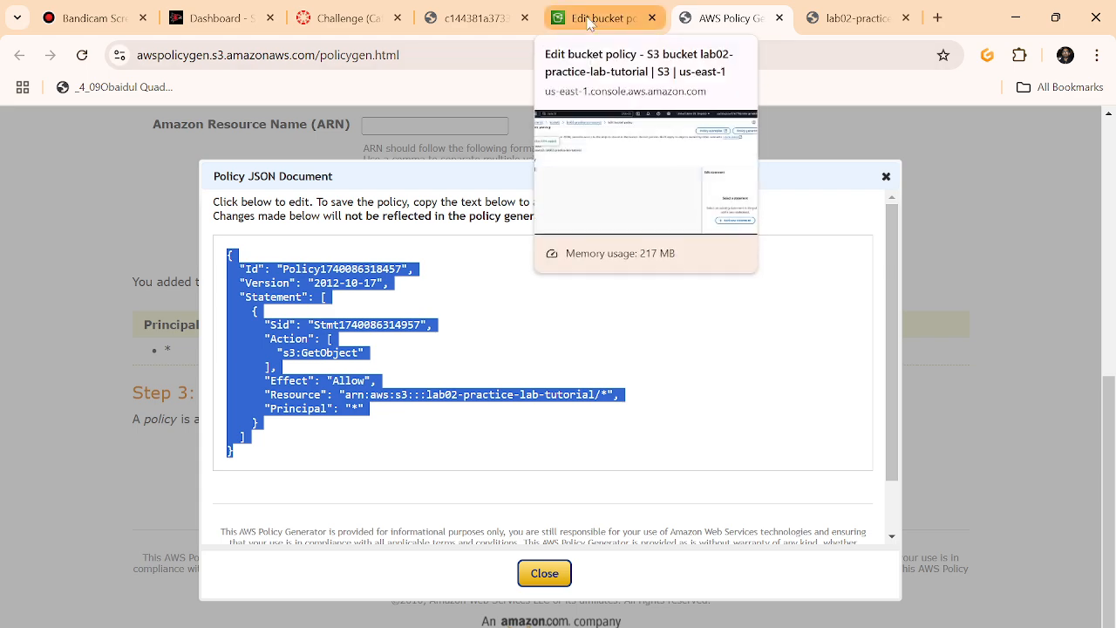
pyautogui.hotkey('ctrl', 'shift', 'Tab')
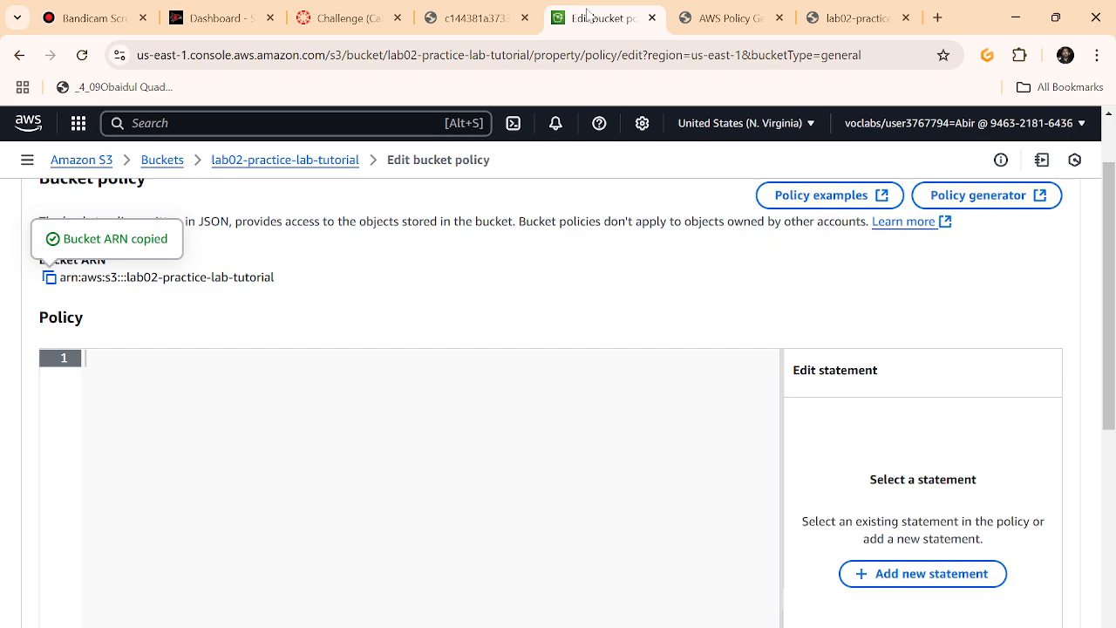
pyautogui.hotkey('ctrl', 'v')
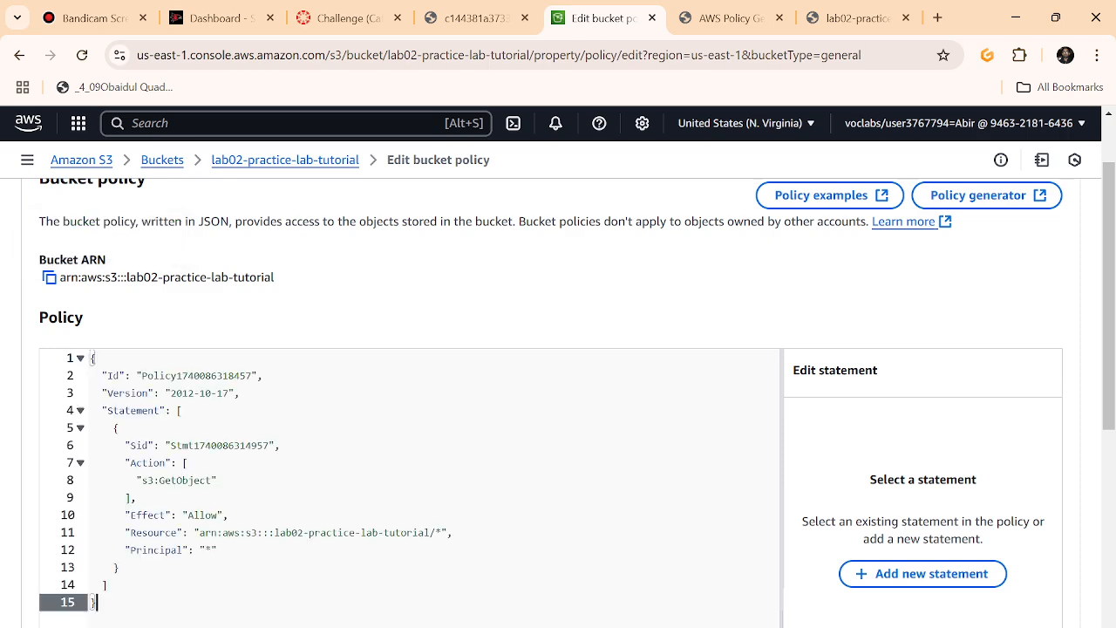
pyautogui.scroll(-4, 548, 528)
pyautogui.scroll(-1, 802, 559)
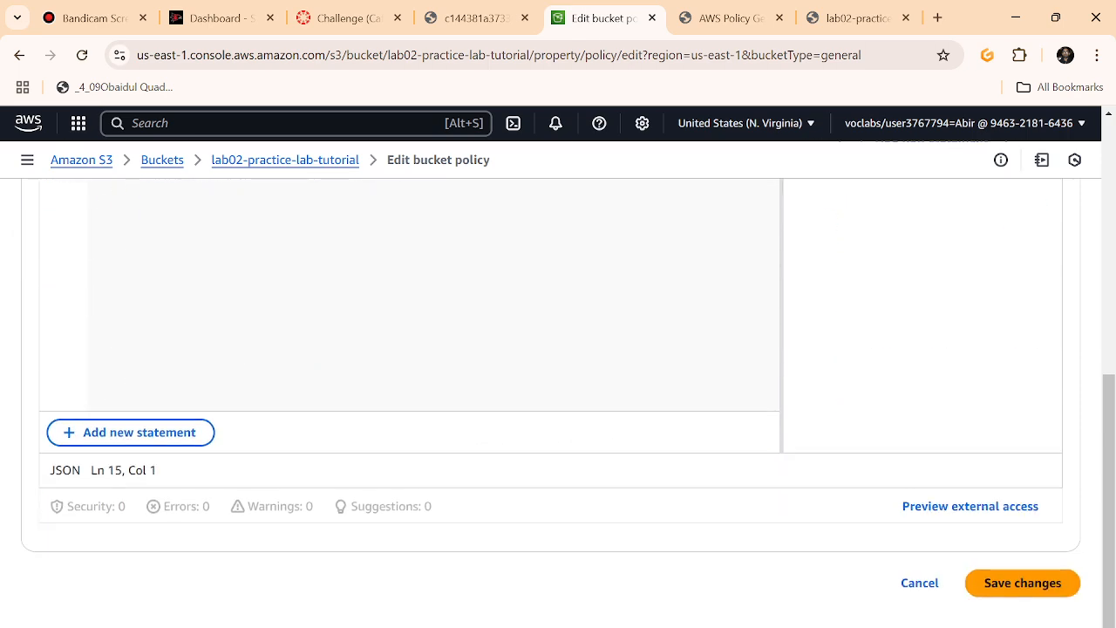
pyautogui.click(1046, 587)
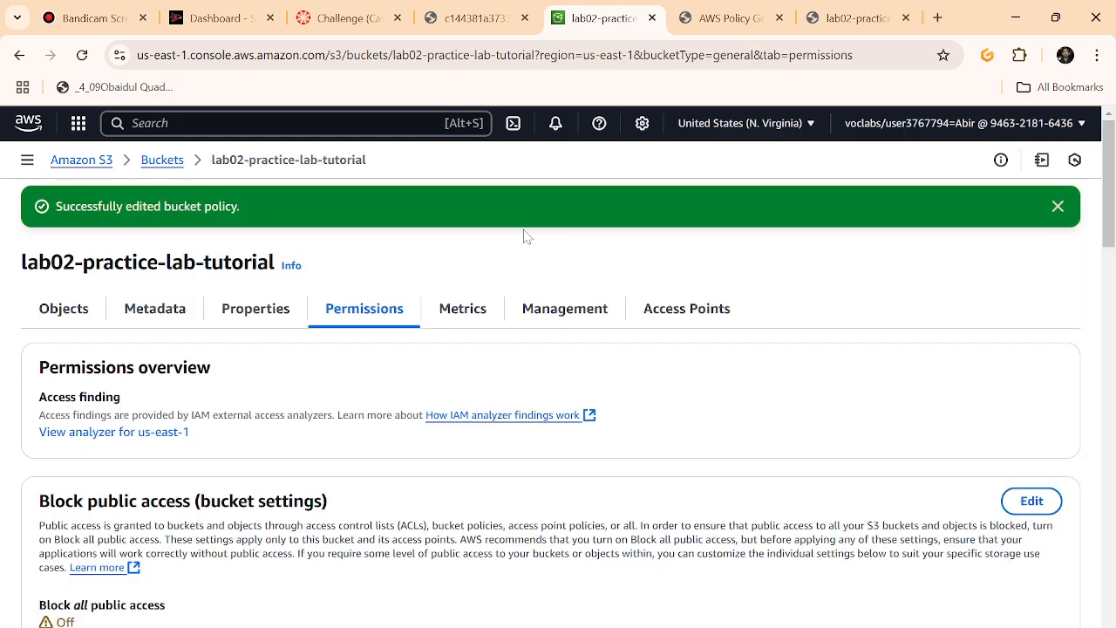
# - Open index.html from the bucket's objects and visit its object URL to check the café website
pyautogui.click(72, 323)
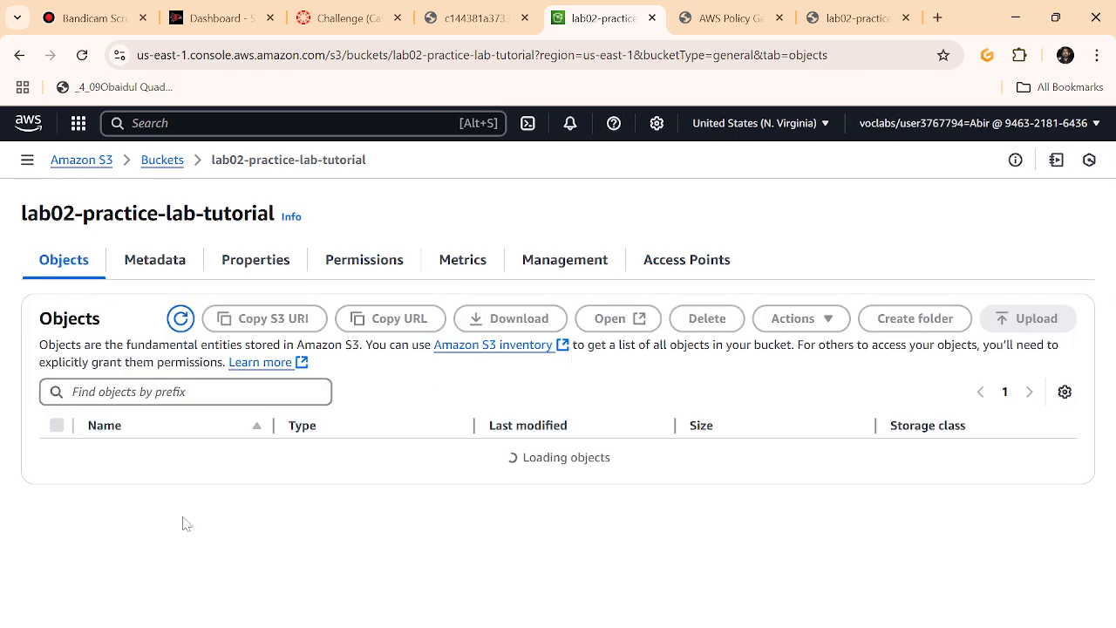
pyautogui.click(137, 515)
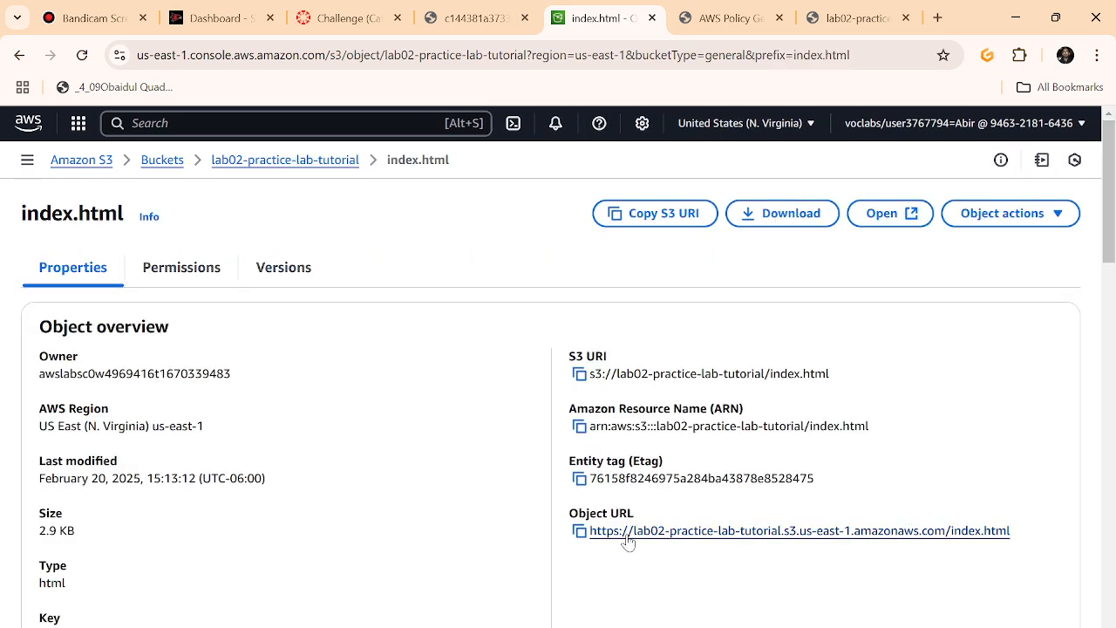
pyautogui.click(628, 532)
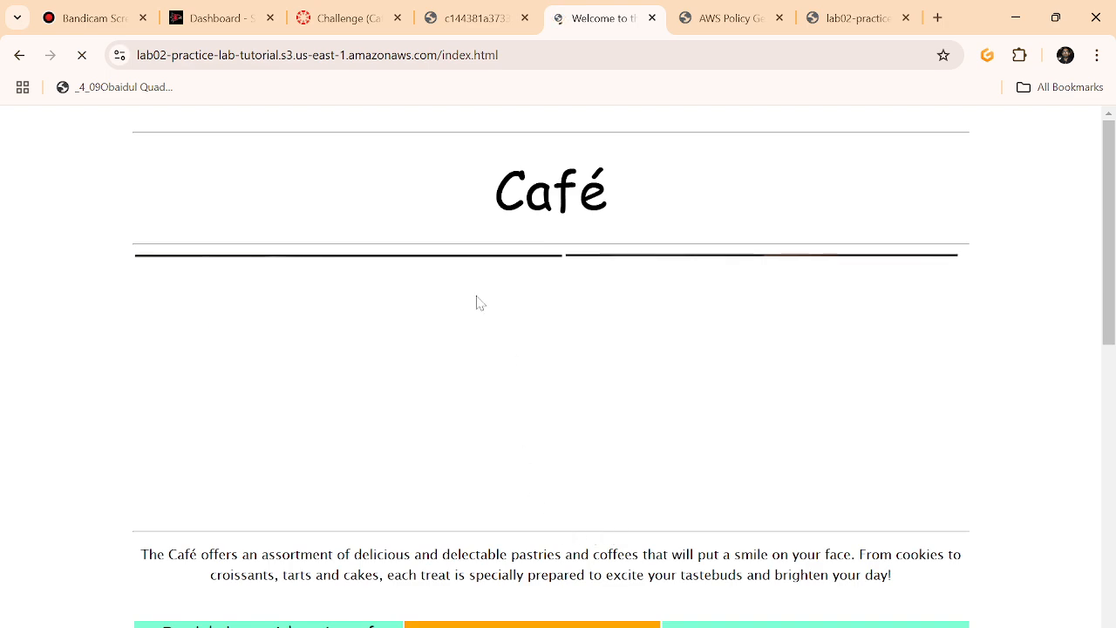
pyautogui.scroll(-3, 476, 302)
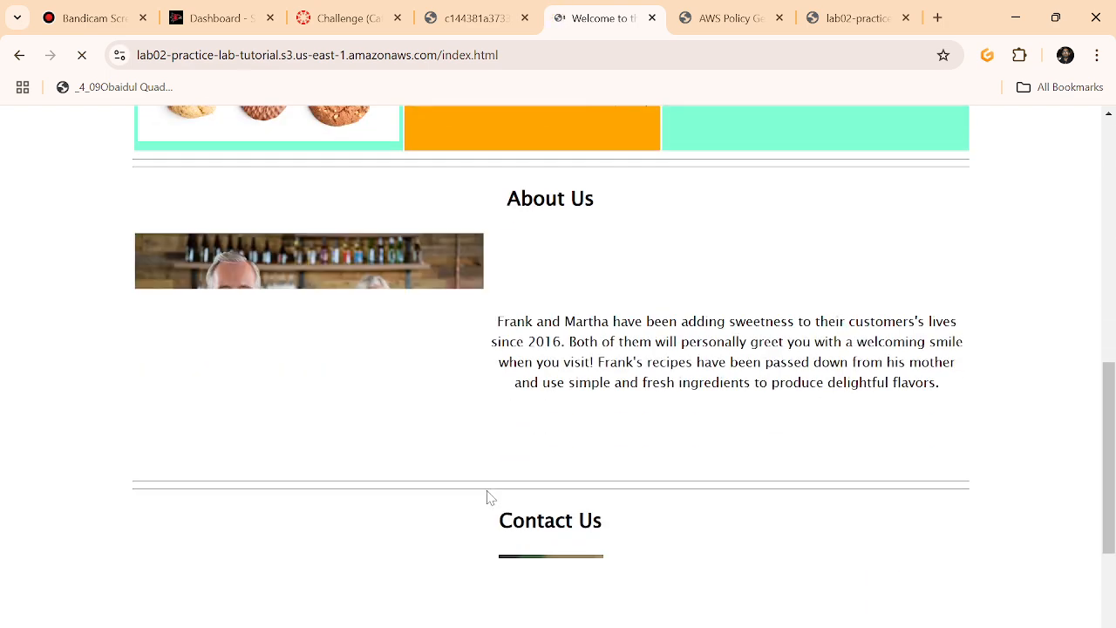
pyautogui.scroll(3, 485, 501)
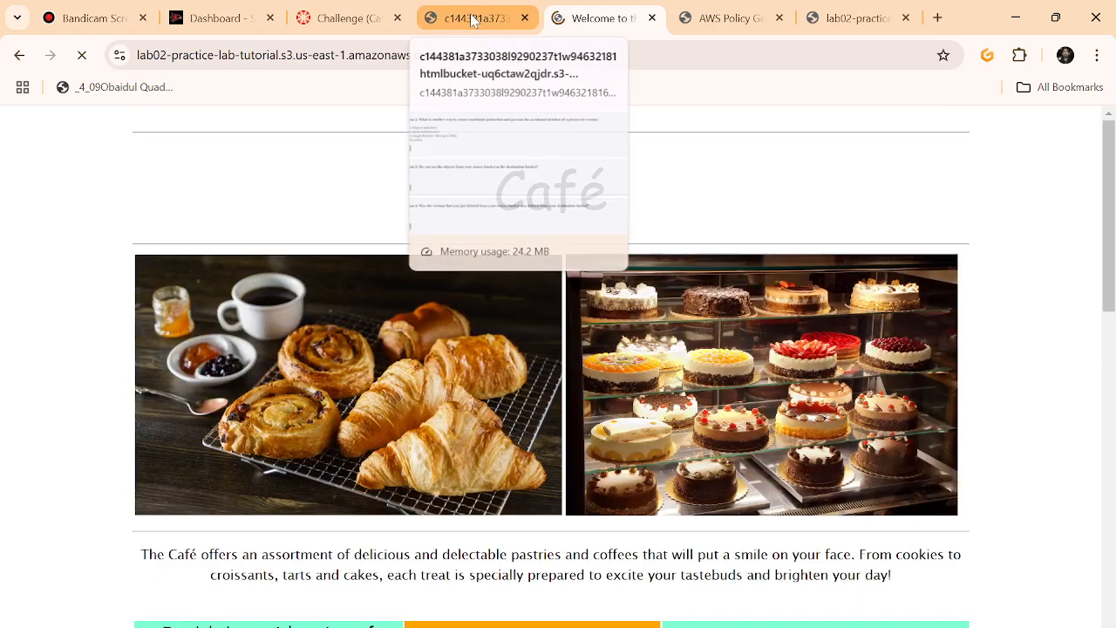
# - Return to the AWS Academy lab instructions and read Task 5 on enabling versioning and modifying index.html
pyautogui.click(389, 12)
pyautogui.scroll(-5, 436, 410)
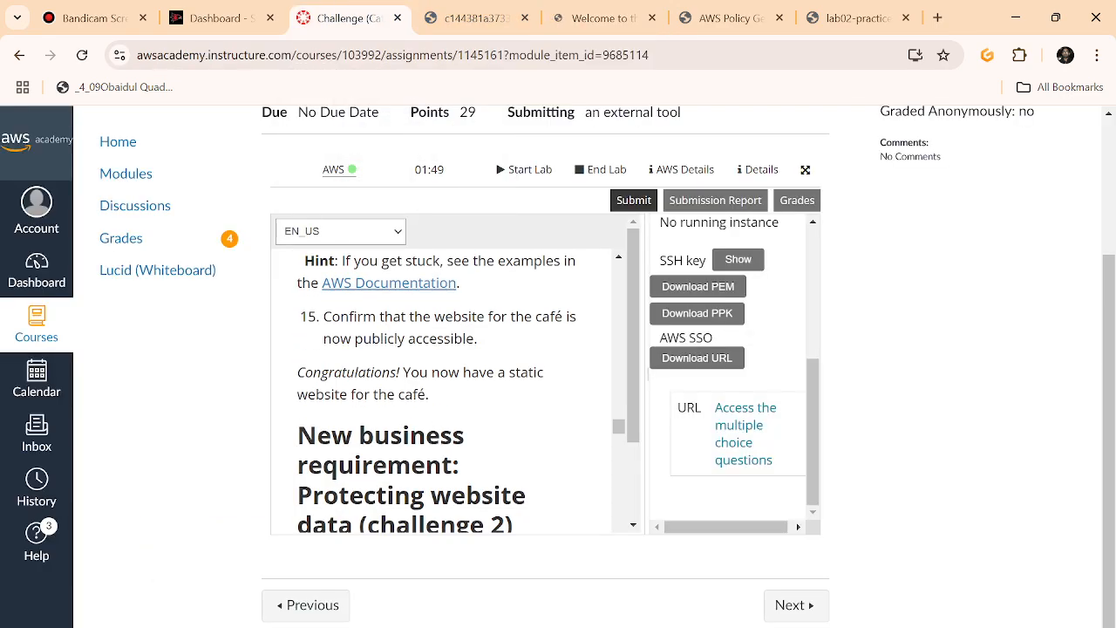
pyautogui.scroll(-1, 445, 392)
pyautogui.scroll(2, 445, 392)
pyautogui.scroll(-6, 445, 392)
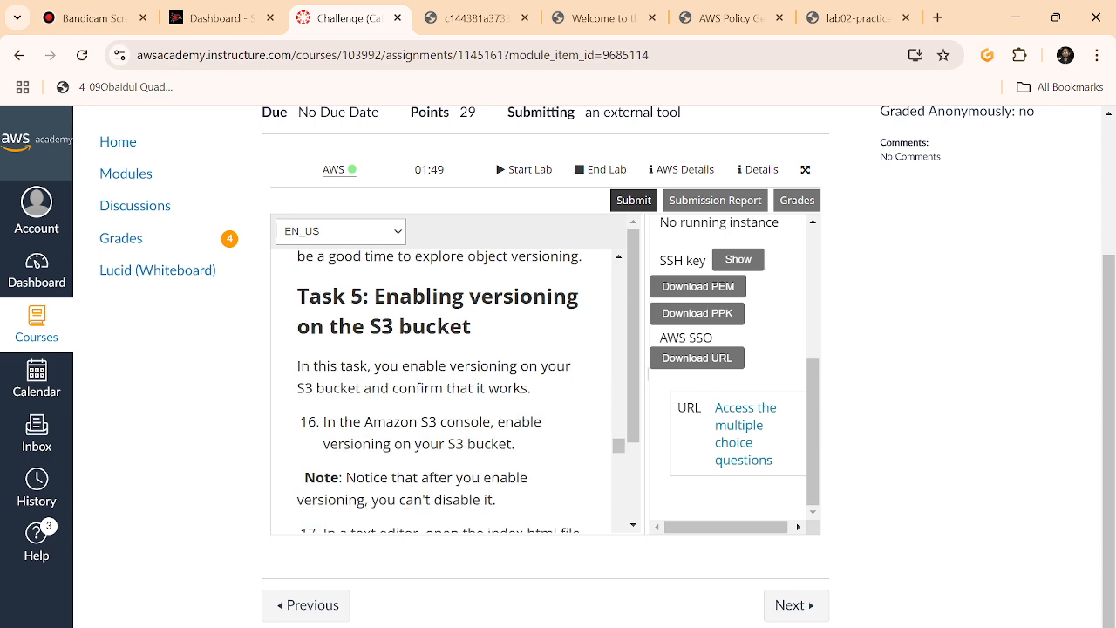
pyautogui.scroll(-3, 445, 392)
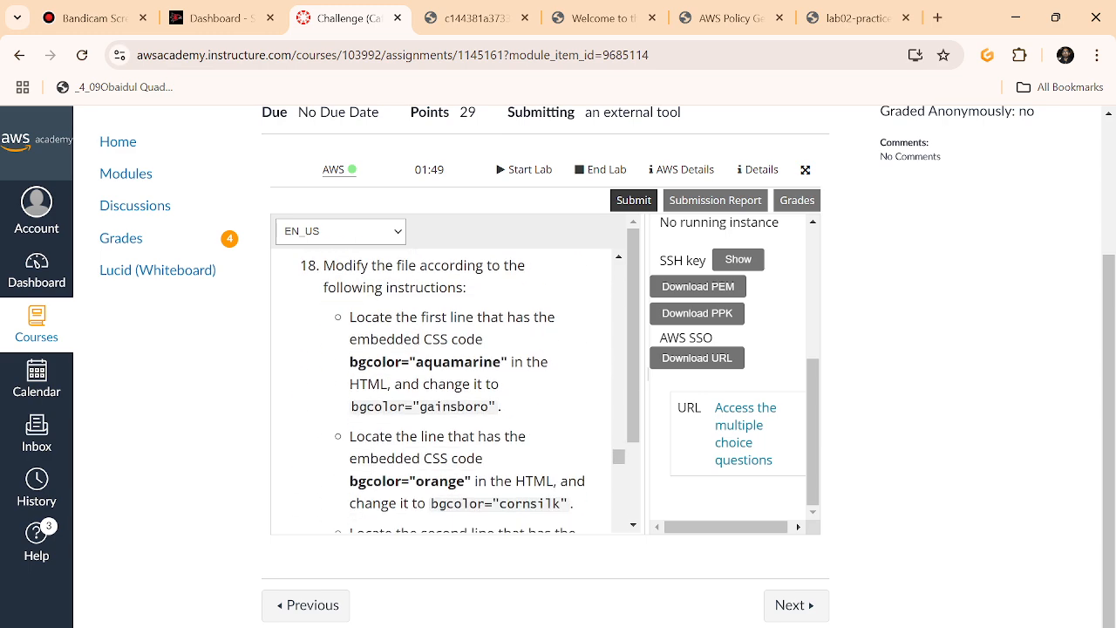
pyautogui.scroll(2, 427, 423)
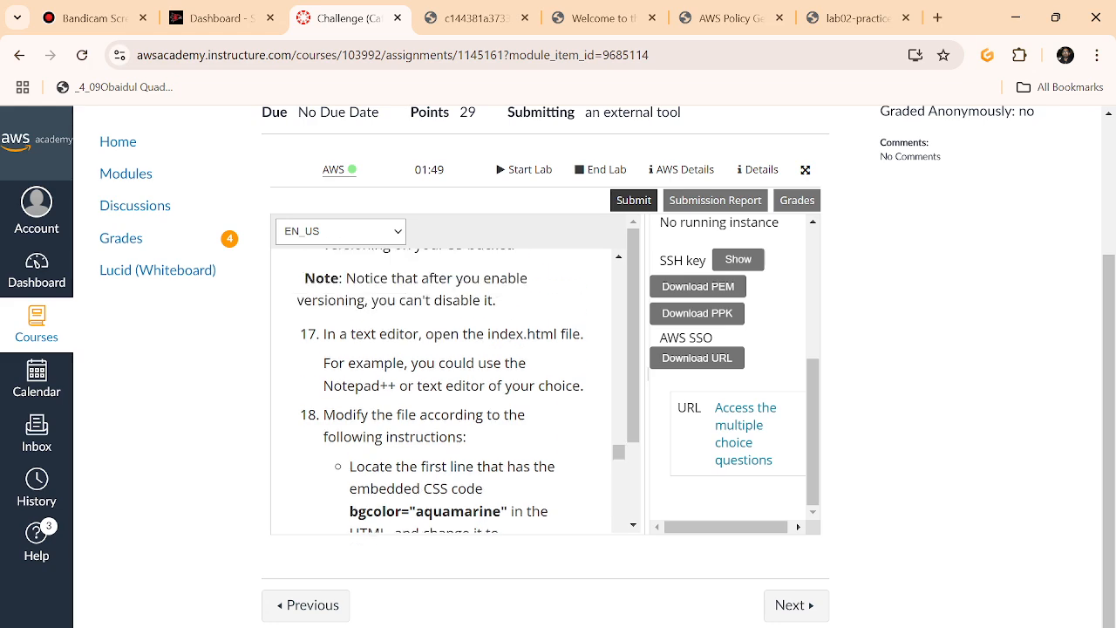
# - Read the Task 5 introduction and step 16 on enabling versioning on the S3 bucket in the lab instructions
pyautogui.scroll(2, 355, 382)
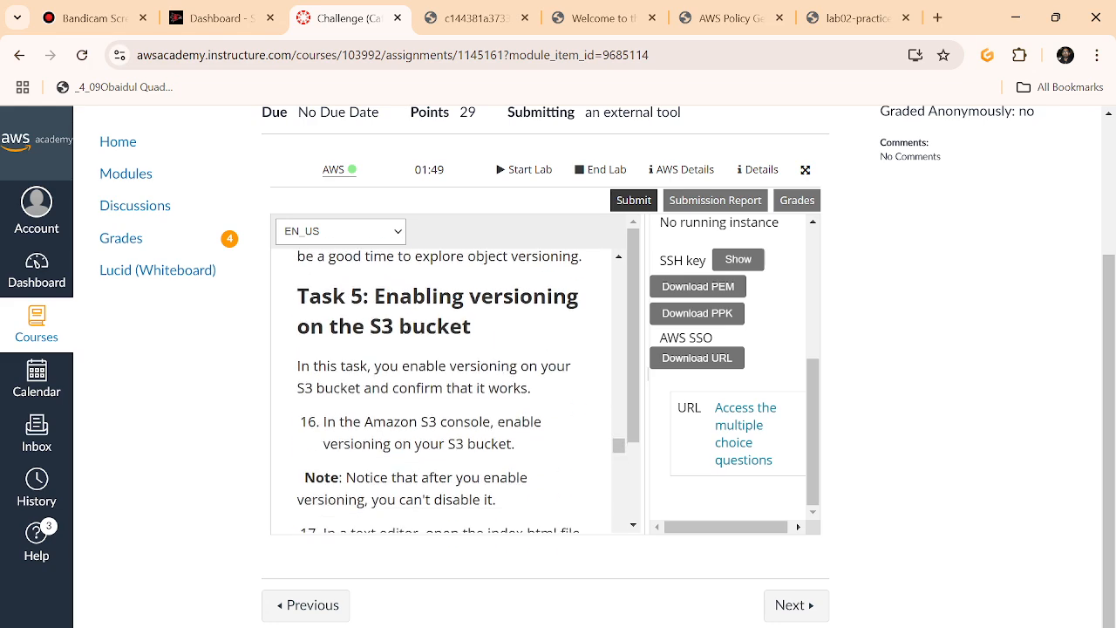
pyautogui.moveTo(370, 296); pyautogui.dragTo(471, 327)
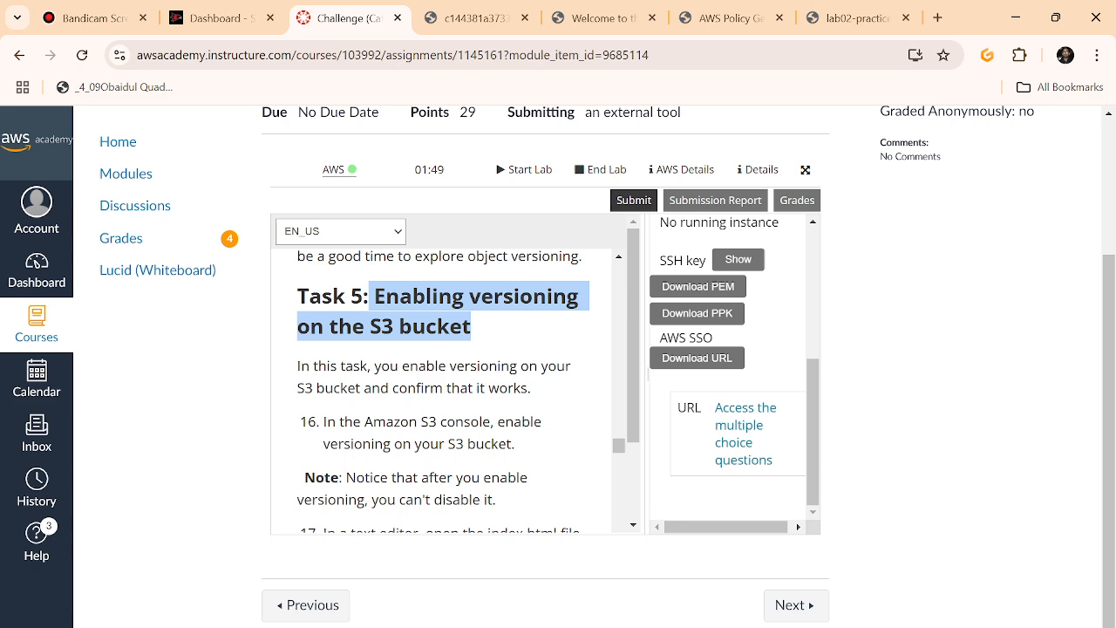
pyautogui.click(503, 346)
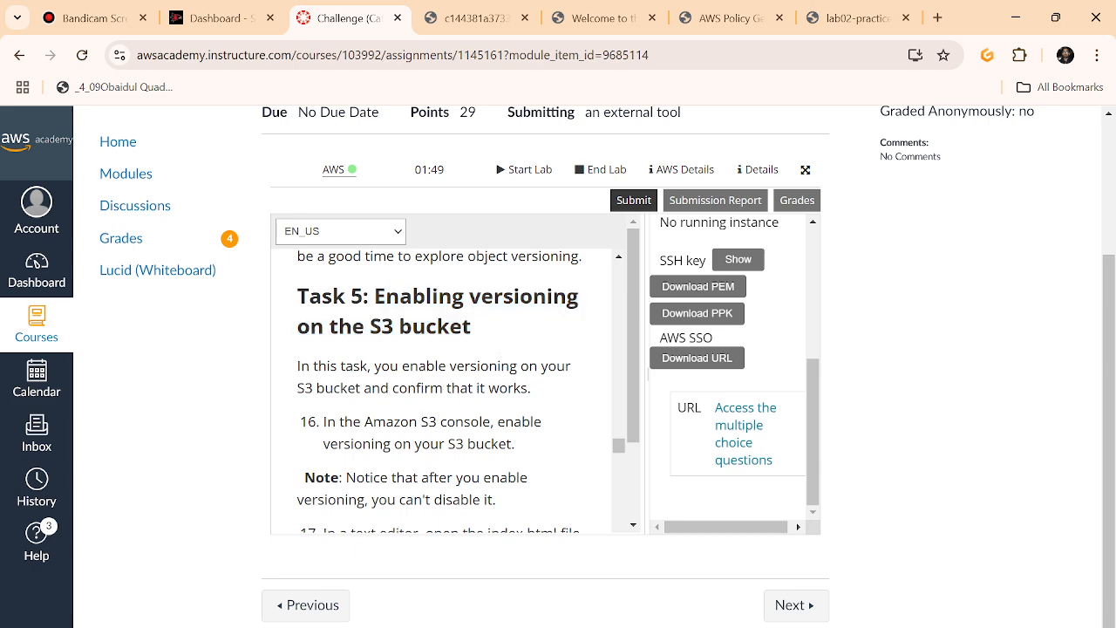
pyautogui.moveTo(471, 327); pyautogui.dragTo(374, 296)
pyautogui.scroll(-1, 441, 392)
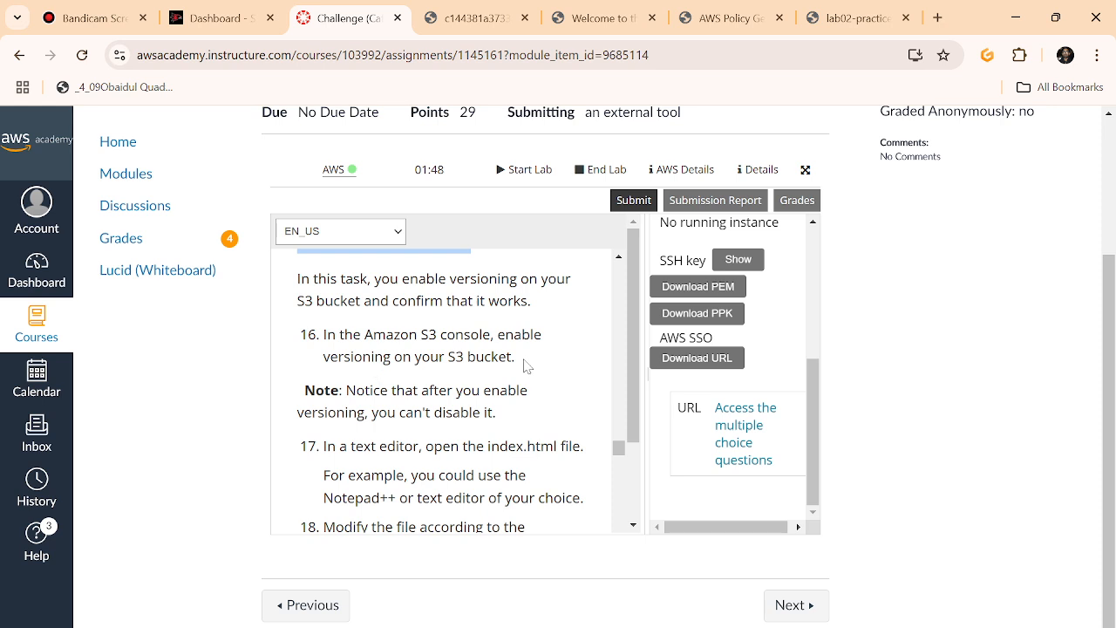
pyautogui.moveTo(521, 361); pyautogui.dragTo(323, 335)
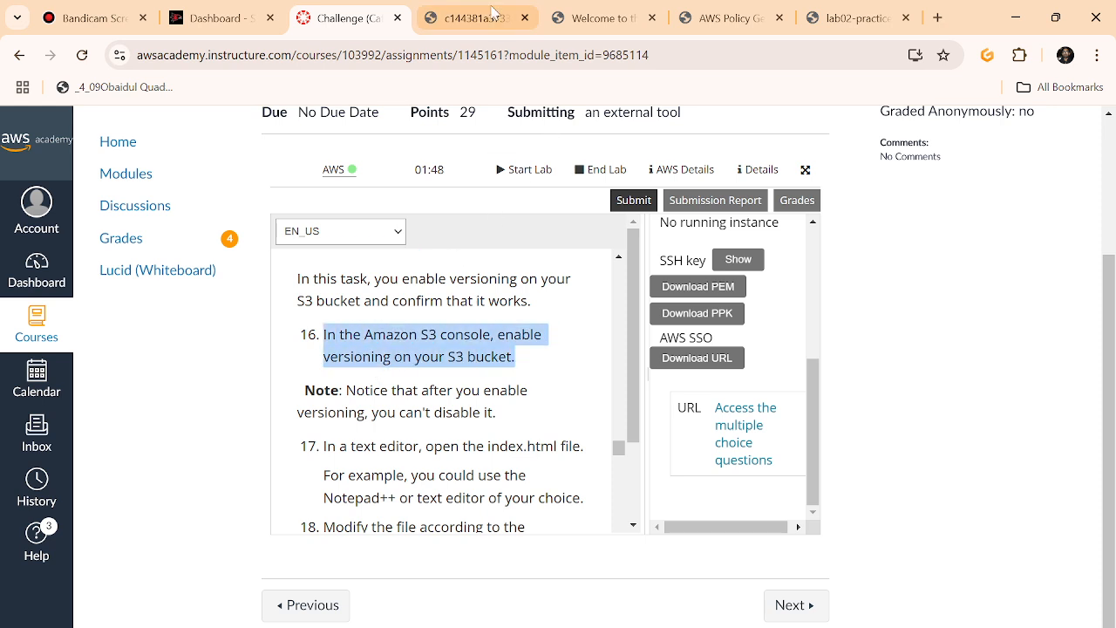
# - Return to the lab02-practice-lab-tutorial bucket in S3 and look through its permissions for the versioning setting
pyautogui.click(567, 21)
pyautogui.click(484, 23)
pyautogui.click(580, 12)
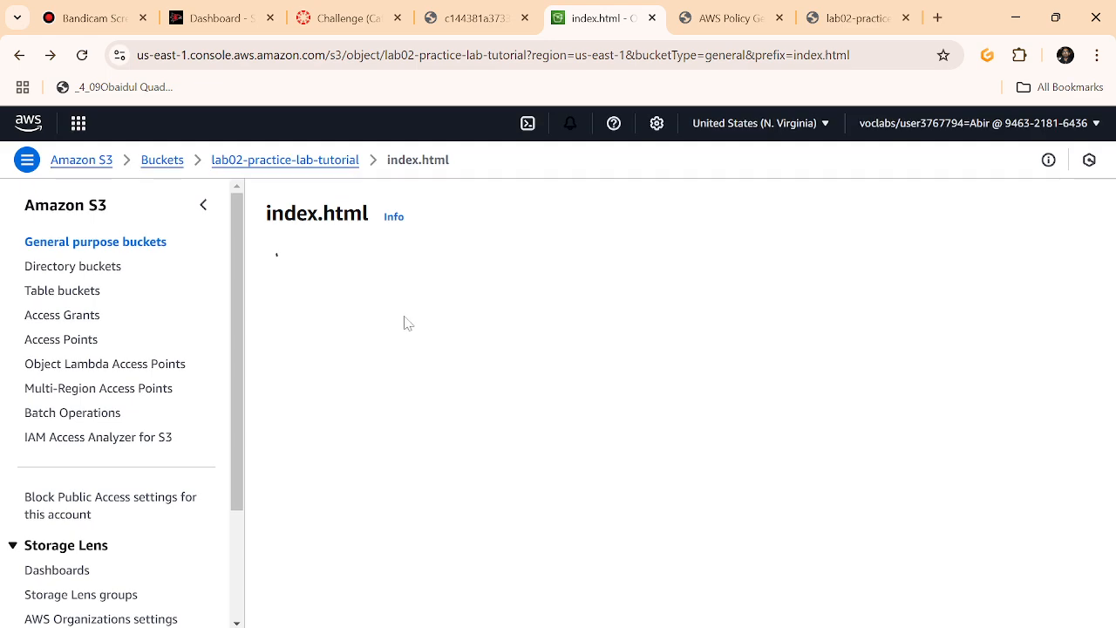
pyautogui.click(261, 160)
pyautogui.click(586, 266)
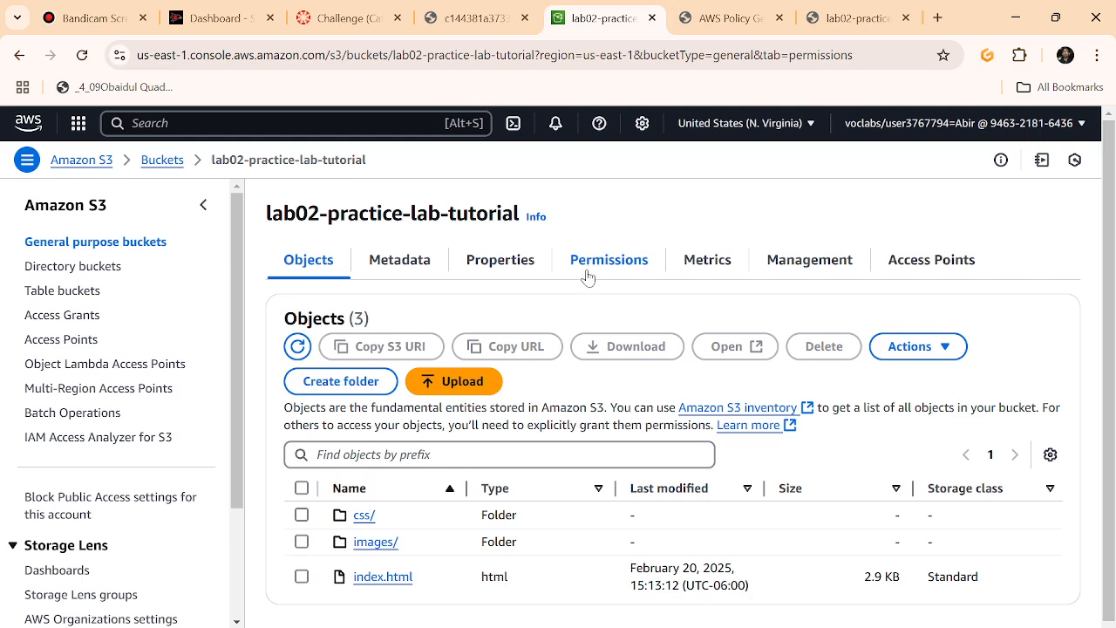
pyautogui.scroll(-4, 585, 312)
pyautogui.scroll(4, 586, 317)
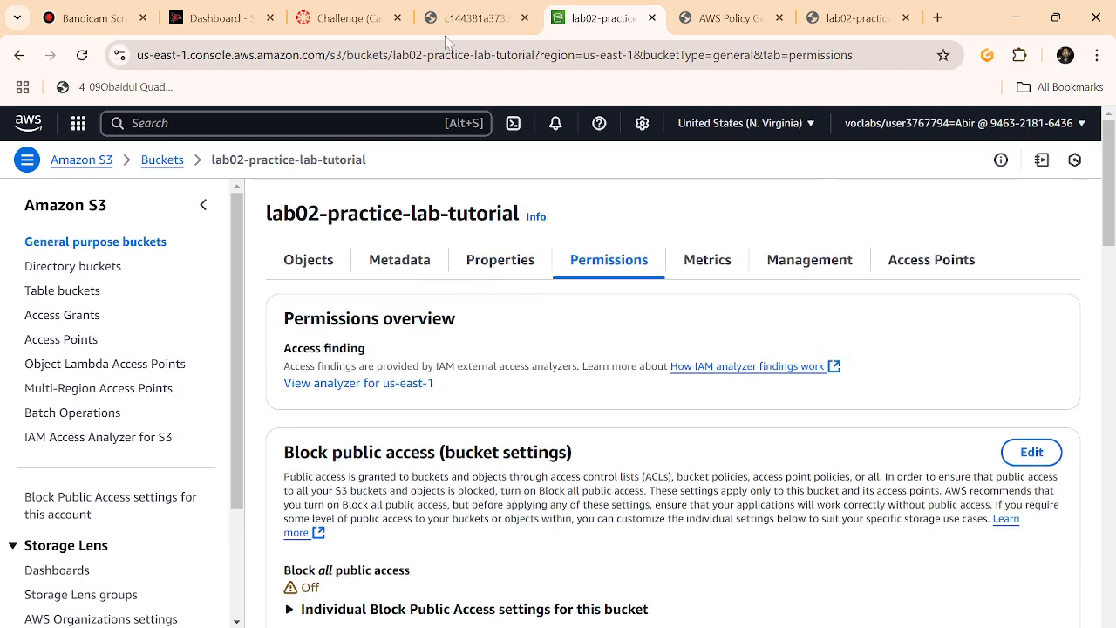
pyautogui.click(345, 17)
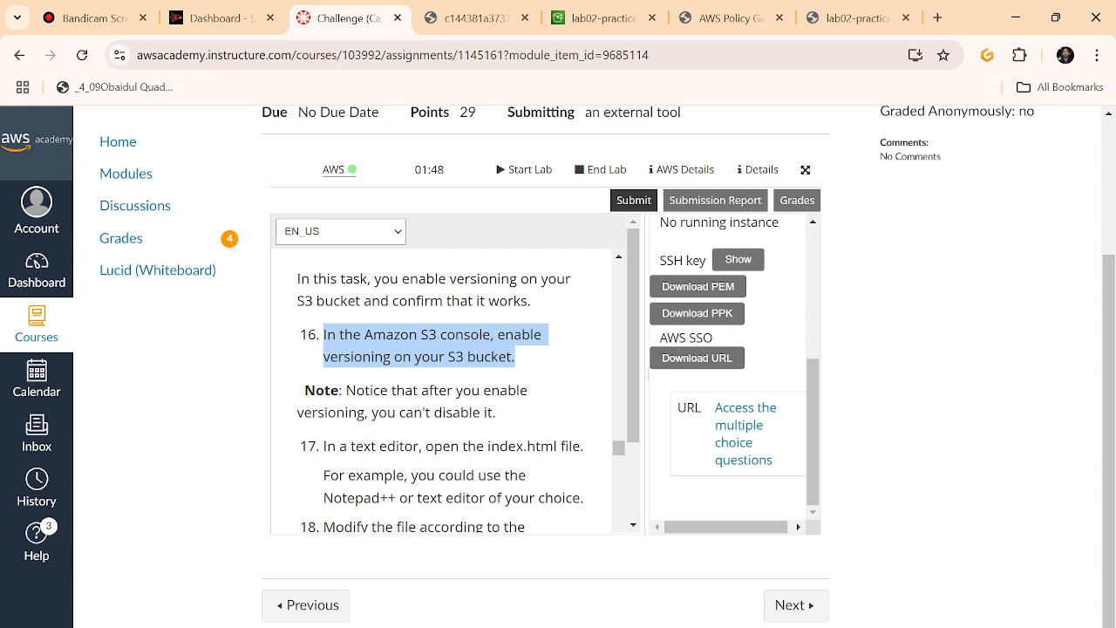
pyautogui.click(598, 17)
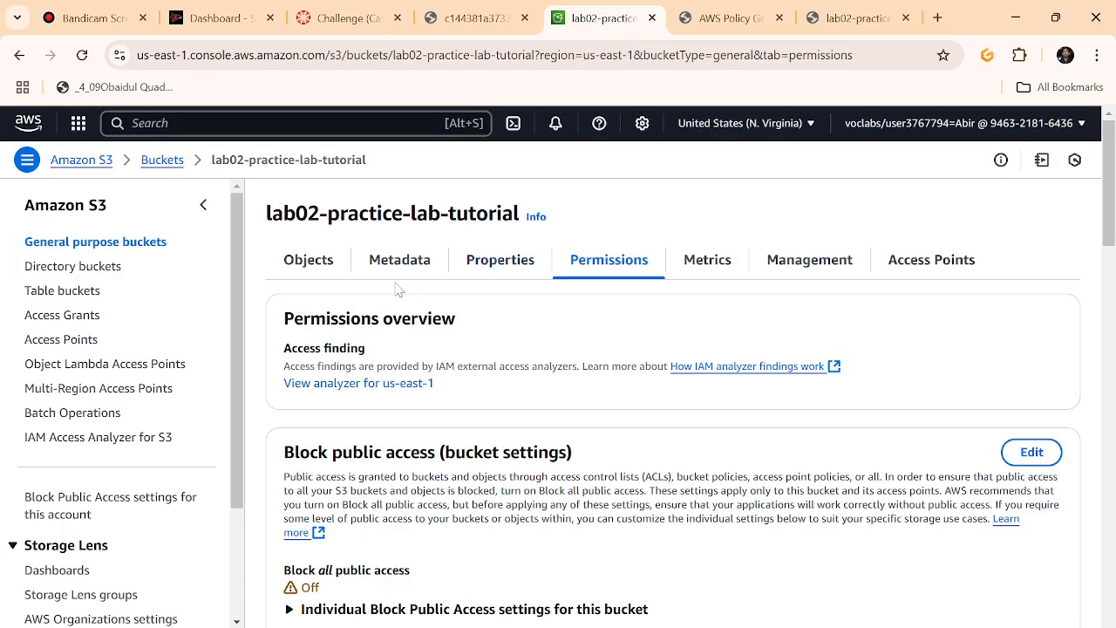
pyautogui.scroll(-5, 537, 403)
pyautogui.scroll(5, 530, 406)
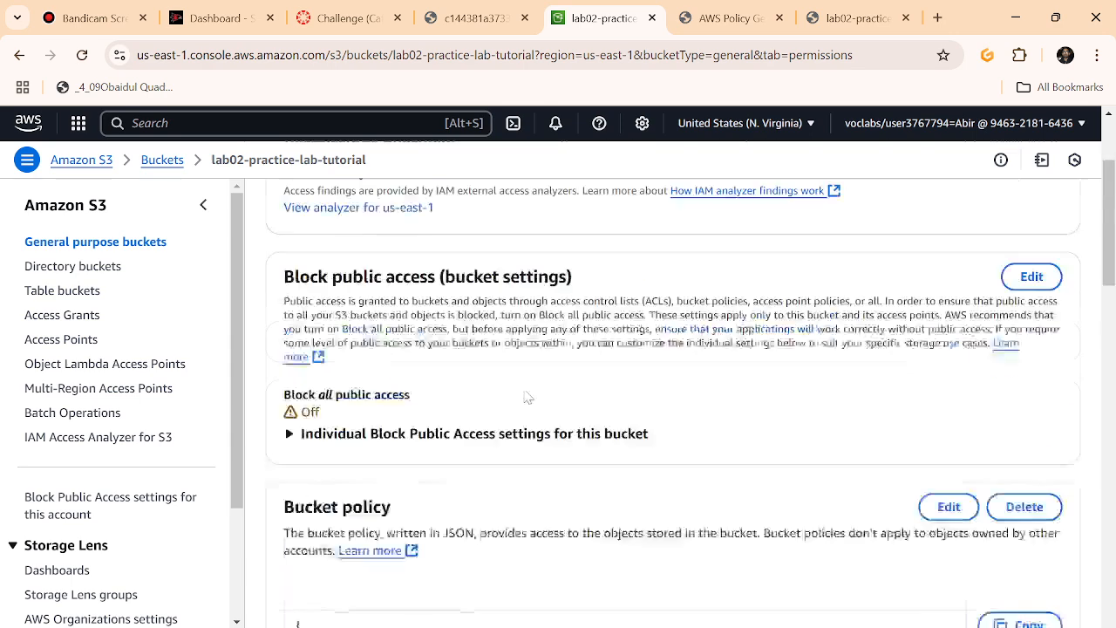
# - Enable Bucket Versioning in the lab02-practice-lab-tutorial bucket's properties, save the changes and reopen the versioning settings
pyautogui.click(482, 260)
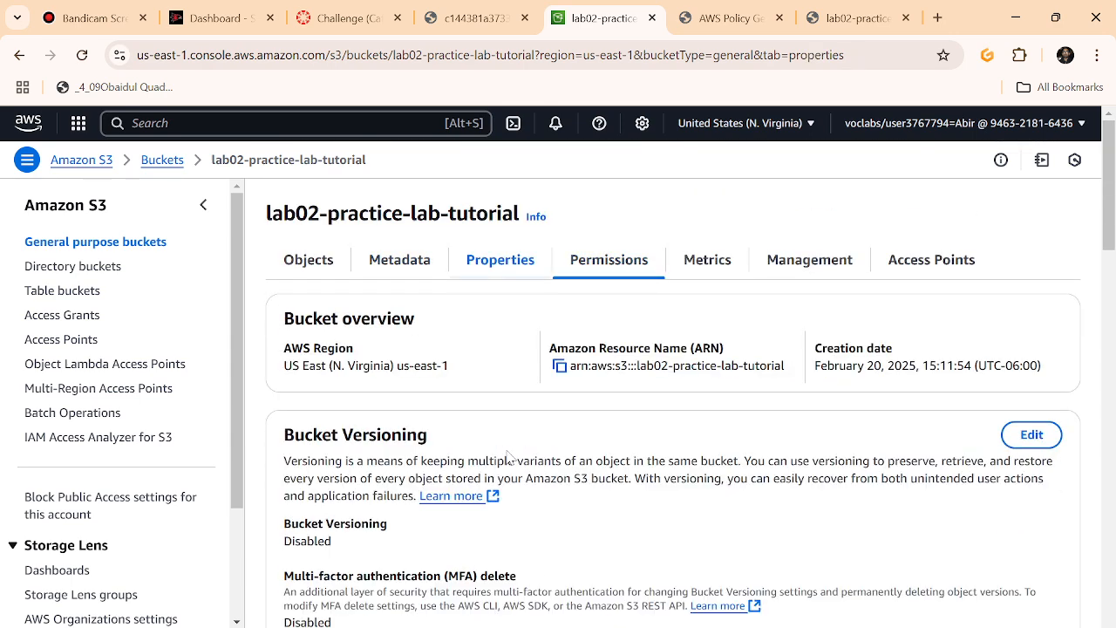
pyautogui.scroll(-2, 510, 460)
pyautogui.scroll(-3, 510, 459)
pyautogui.scroll(2, 506, 458)
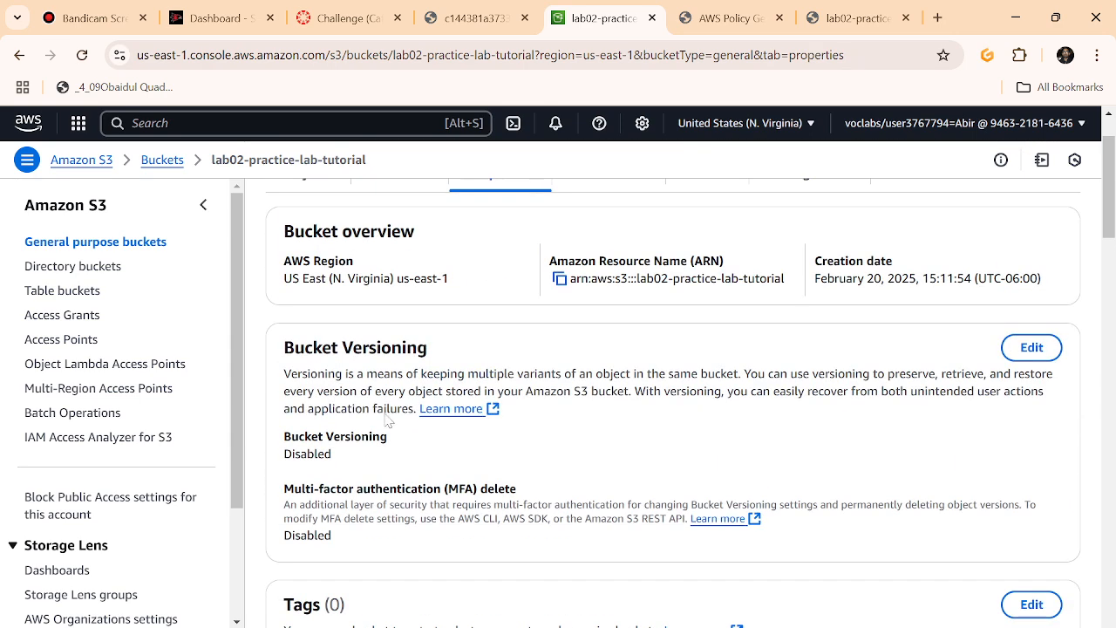
pyautogui.moveTo(283, 347); pyautogui.dragTo(433, 350)
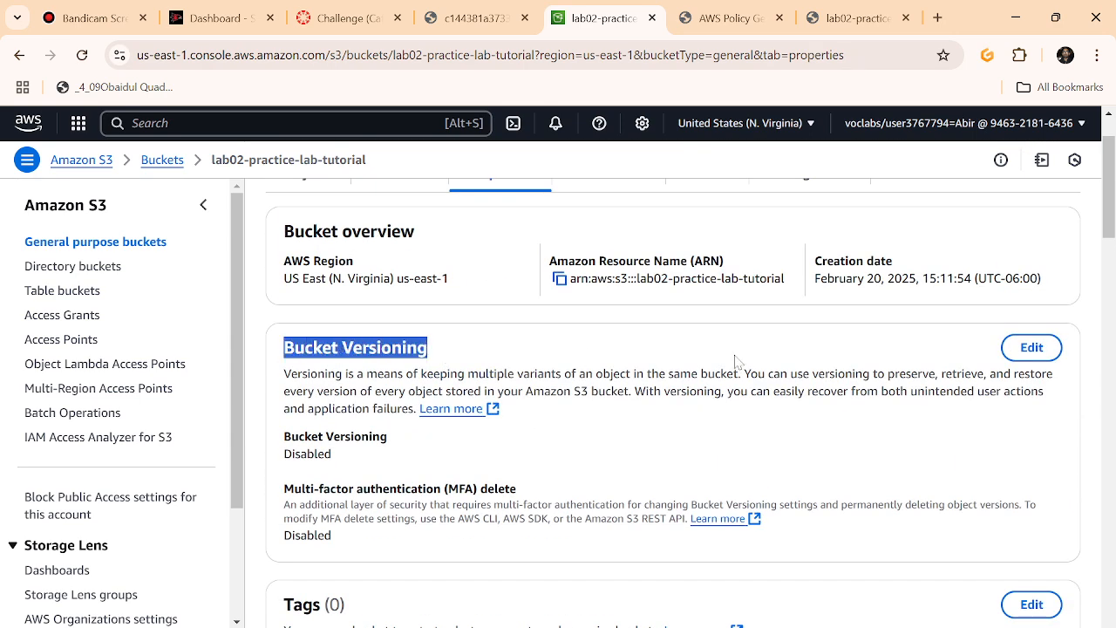
pyautogui.click(1032, 347)
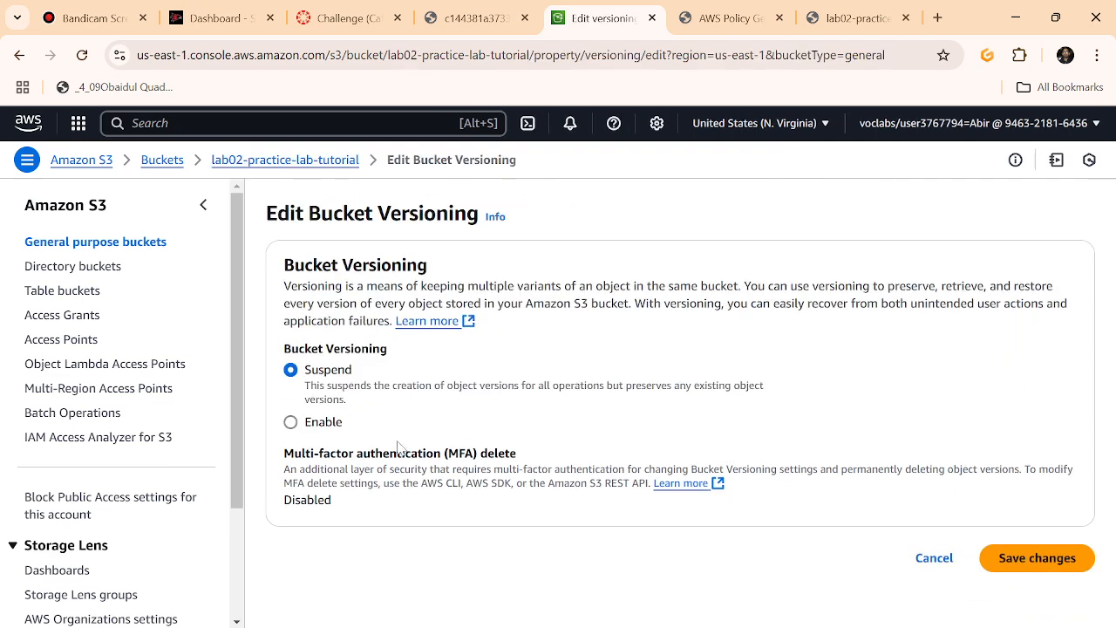
pyautogui.click(323, 422)
pyautogui.scroll(-1, 872, 590)
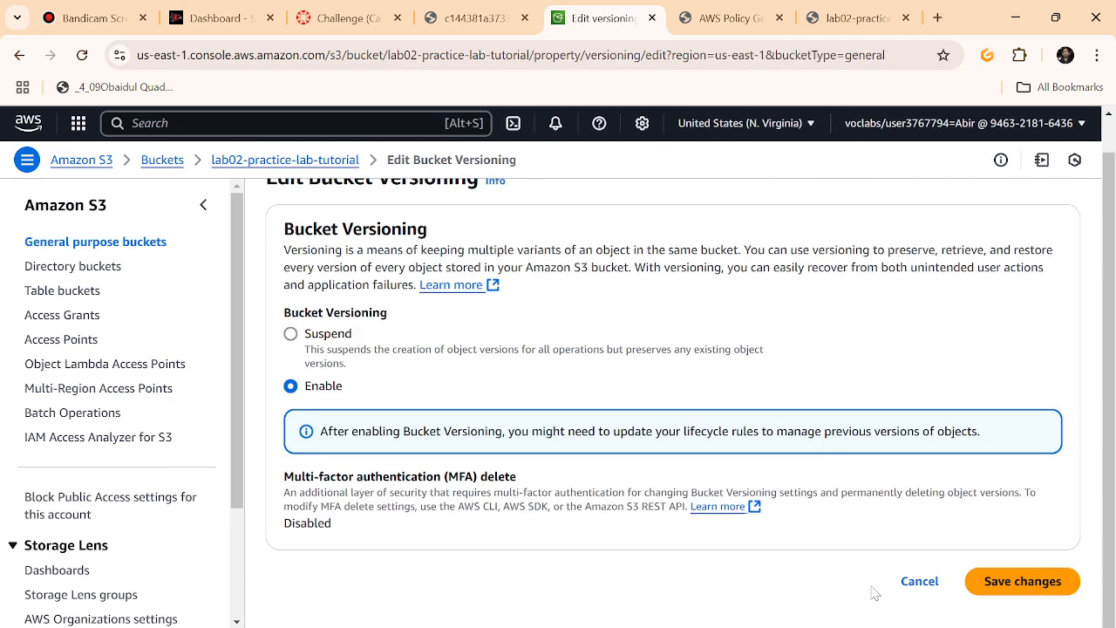
pyautogui.click(1009, 591)
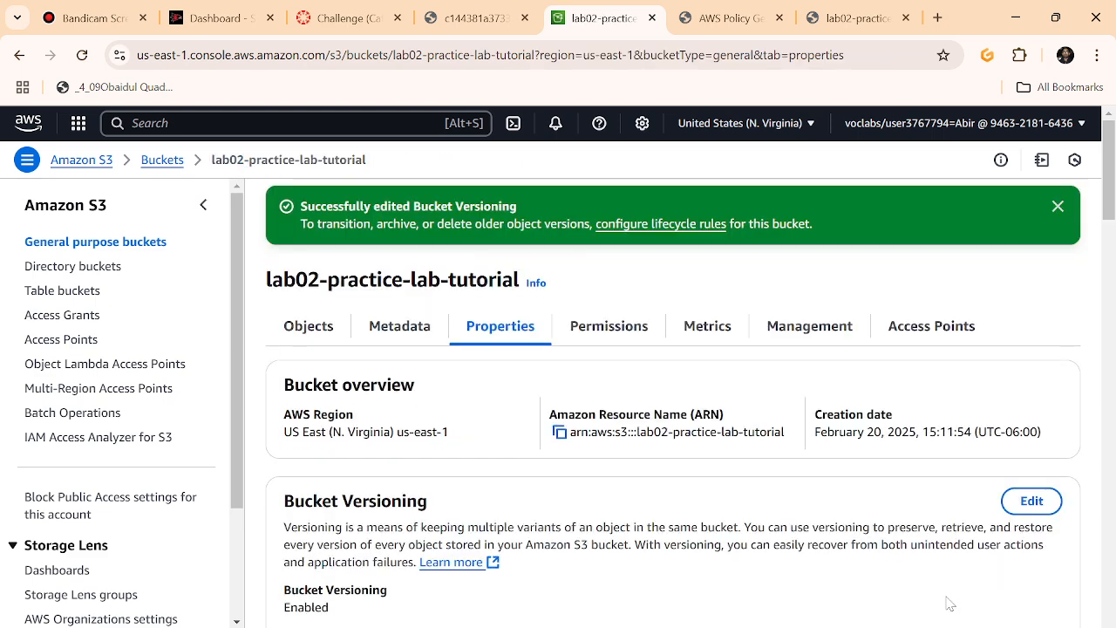
pyautogui.scroll(-1, 818, 523)
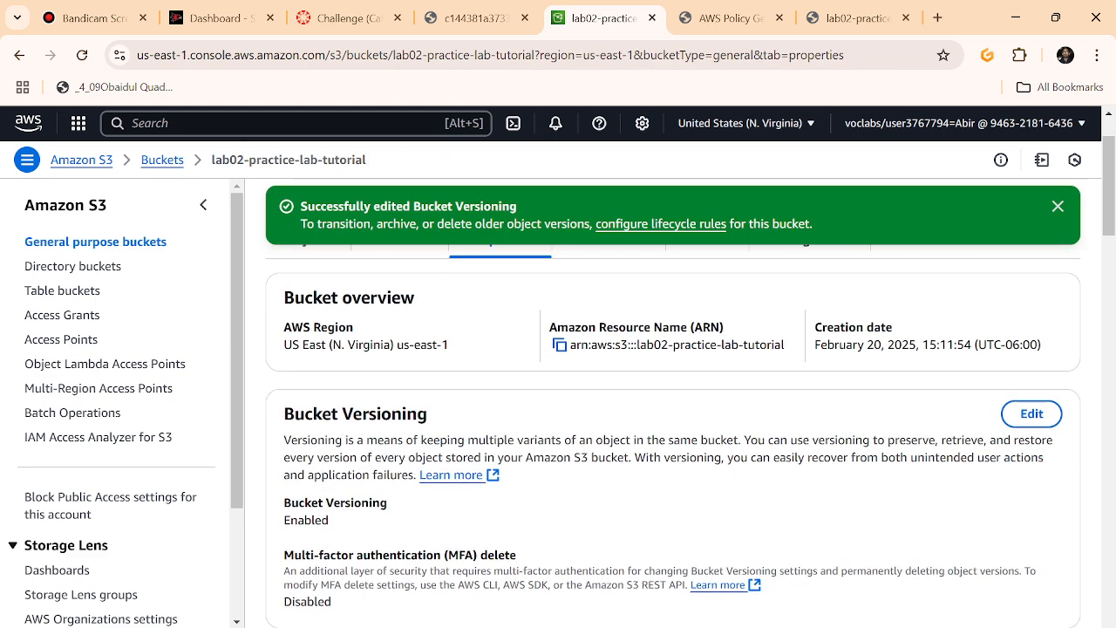
pyautogui.click(1027, 414)
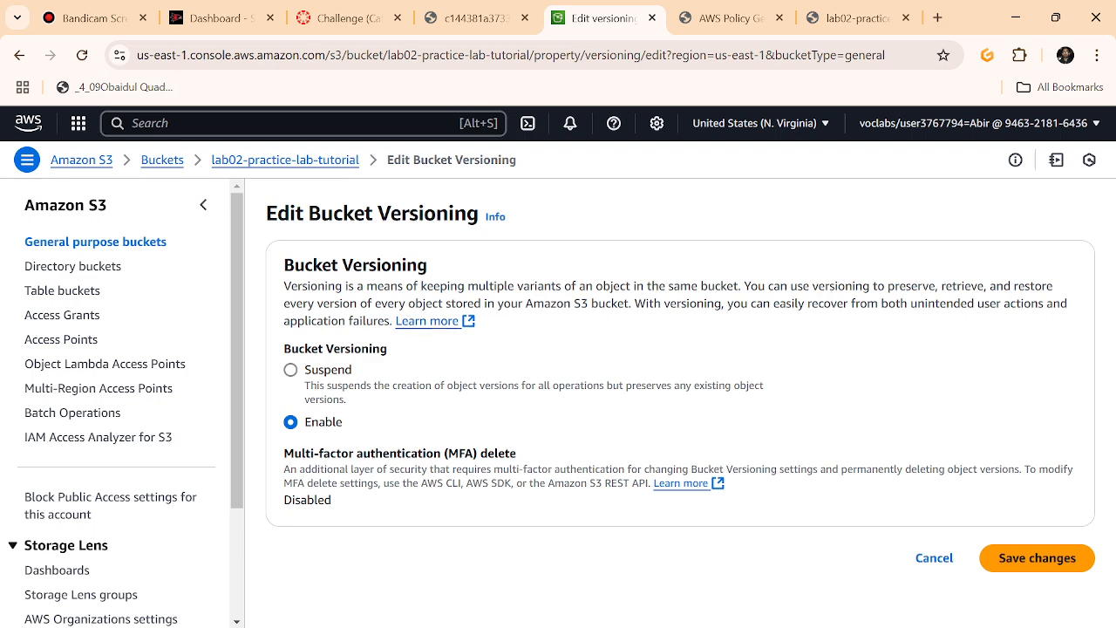
# - Return to the lab instructions and read steps 17 to 20 on changing the bgcolor values in index.html and uploading it
pyautogui.click(349, 17)
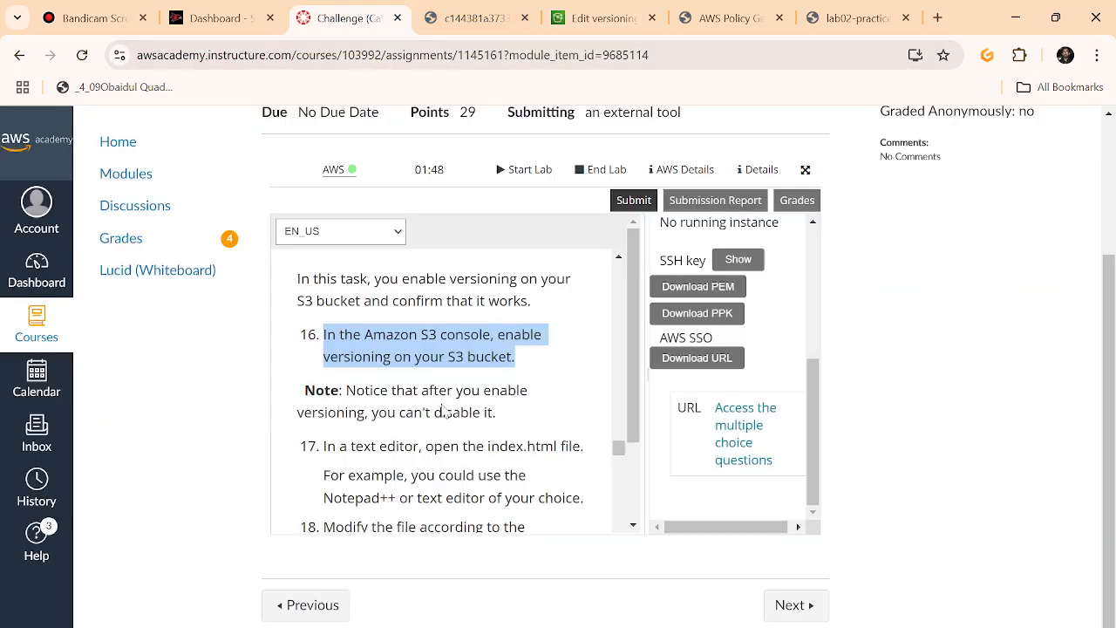
pyautogui.scroll(-4, 445, 410)
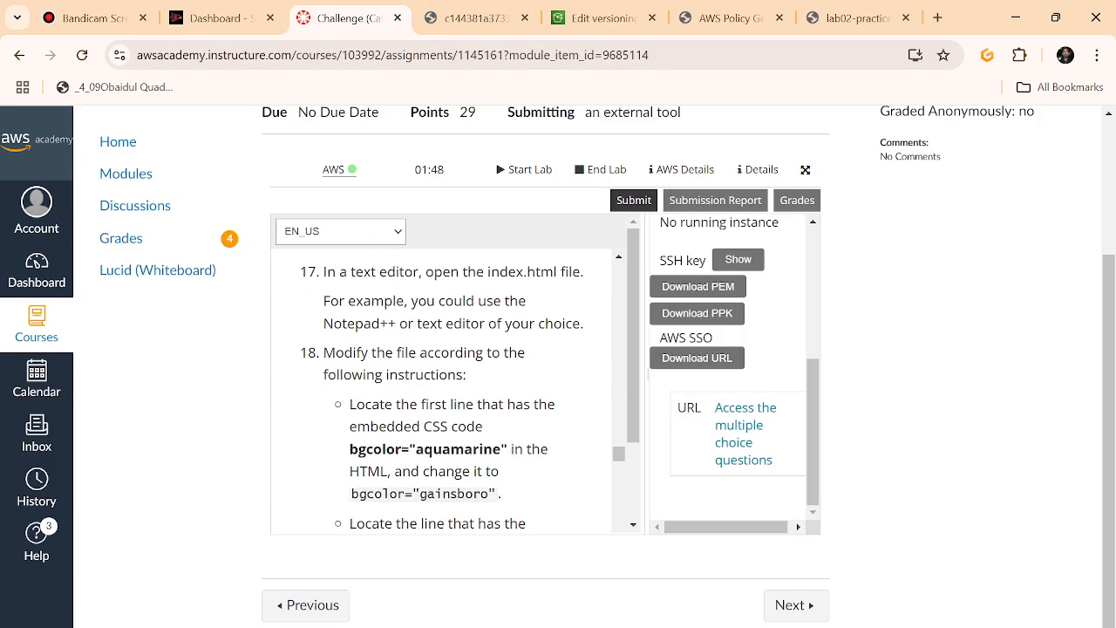
pyautogui.moveTo(324, 271); pyautogui.dragTo(490, 441)
pyautogui.scroll(-1, 479, 432)
pyautogui.scroll(-2, 484, 437)
pyautogui.scroll(-1, 493, 441)
pyautogui.scroll(1, 490, 440)
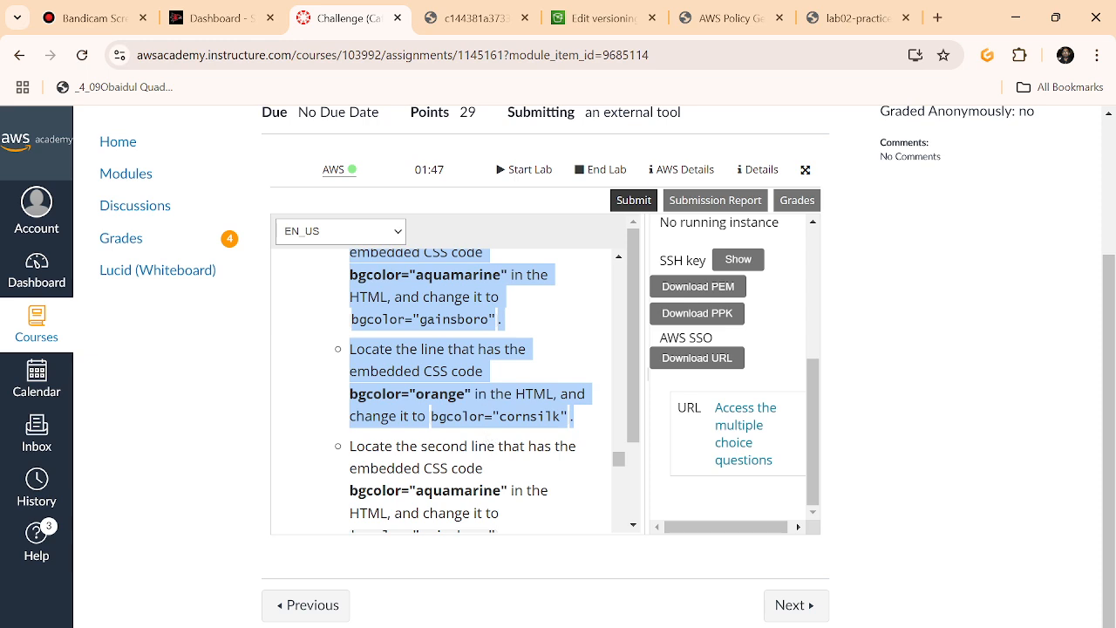
pyautogui.click(488, 441)
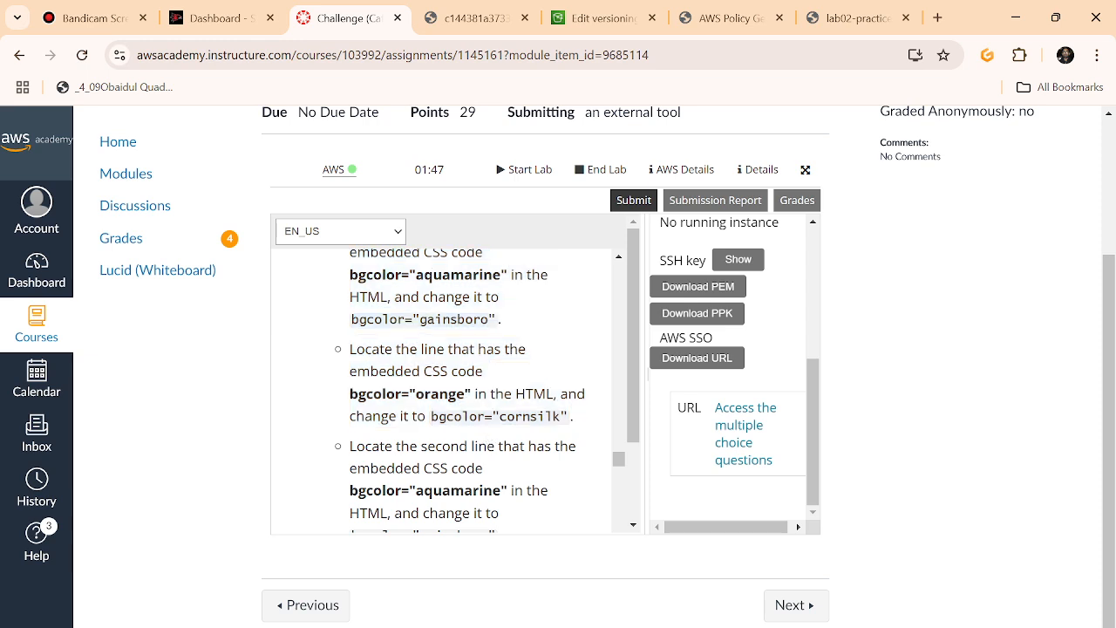
pyautogui.scroll(-2, 495, 372)
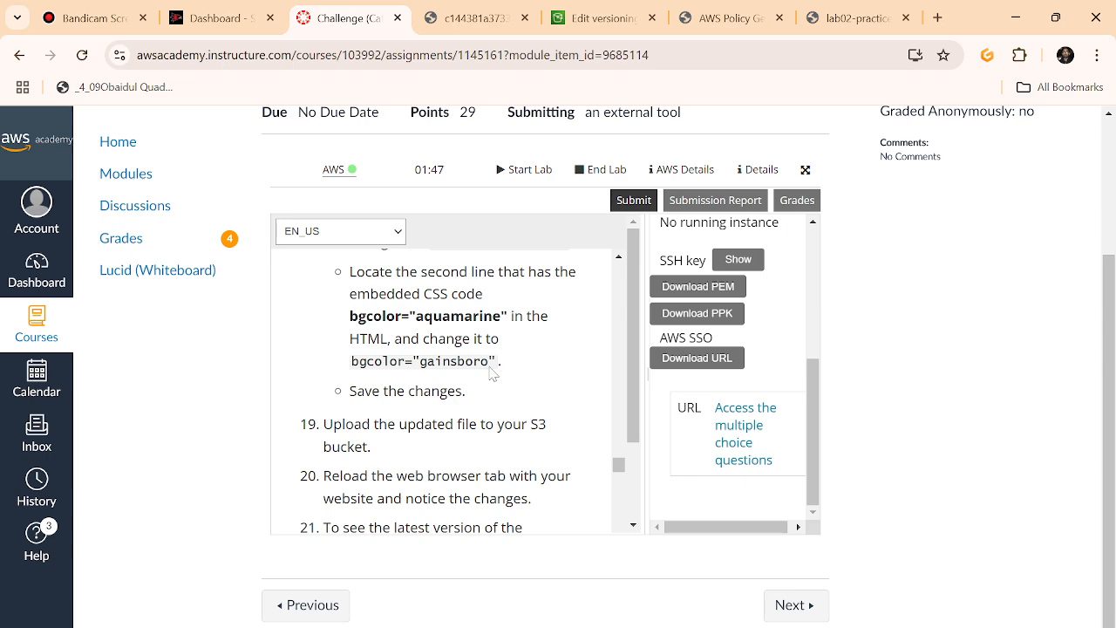
pyautogui.scroll(1, 494, 372)
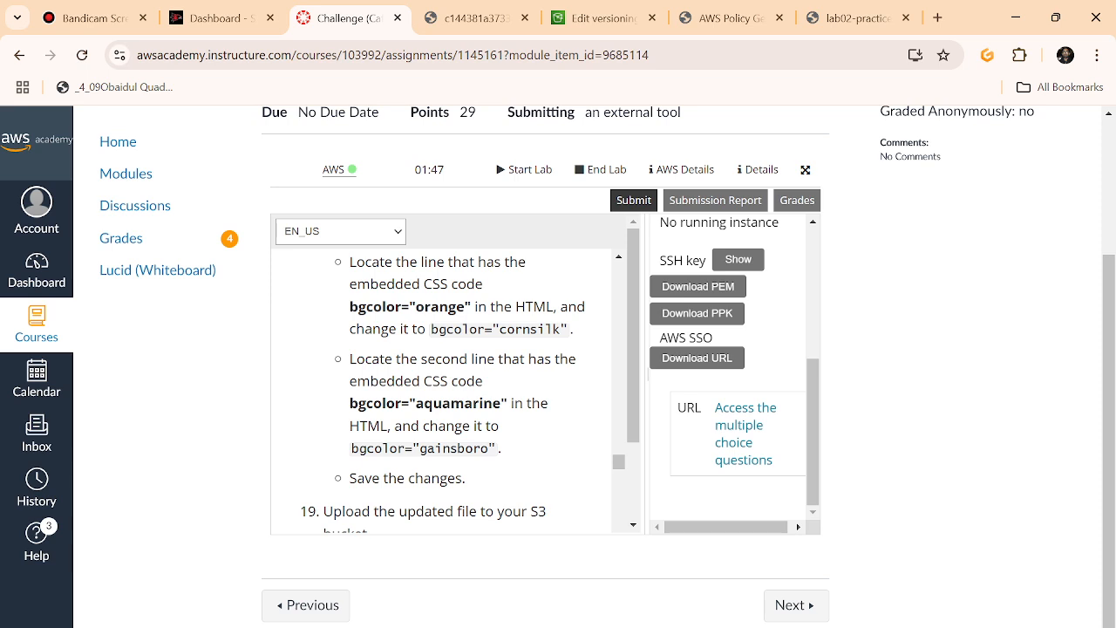
pyautogui.scroll(1, 445, 392)
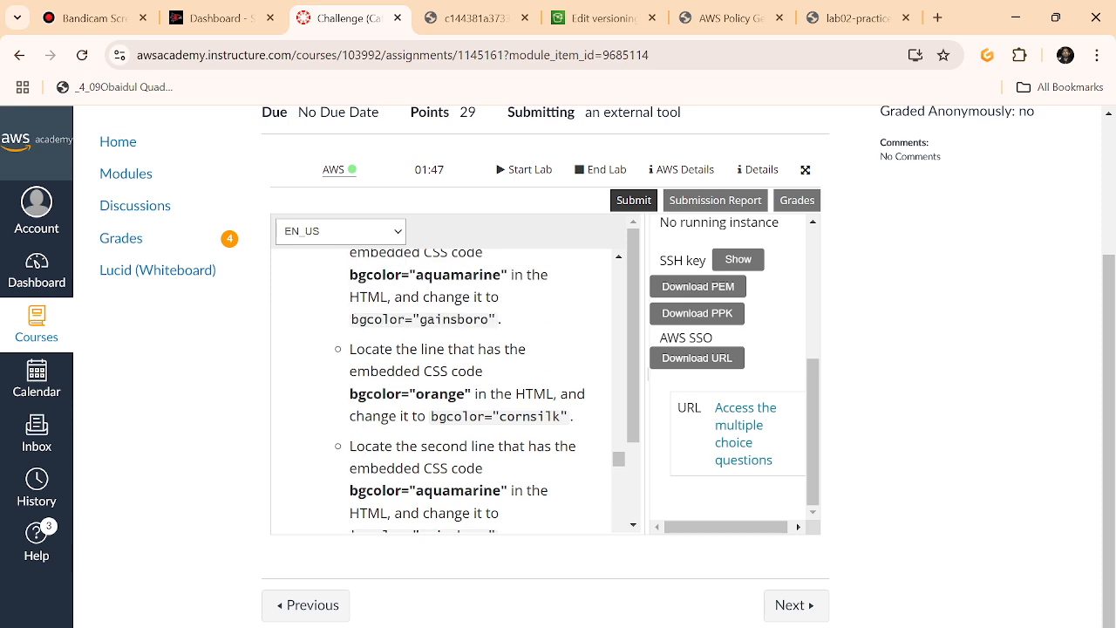
# - Download index.html from the lab02-practice-lab-tutorial bucket and save it in the Downloads folder
pyautogui.click(569, 9)
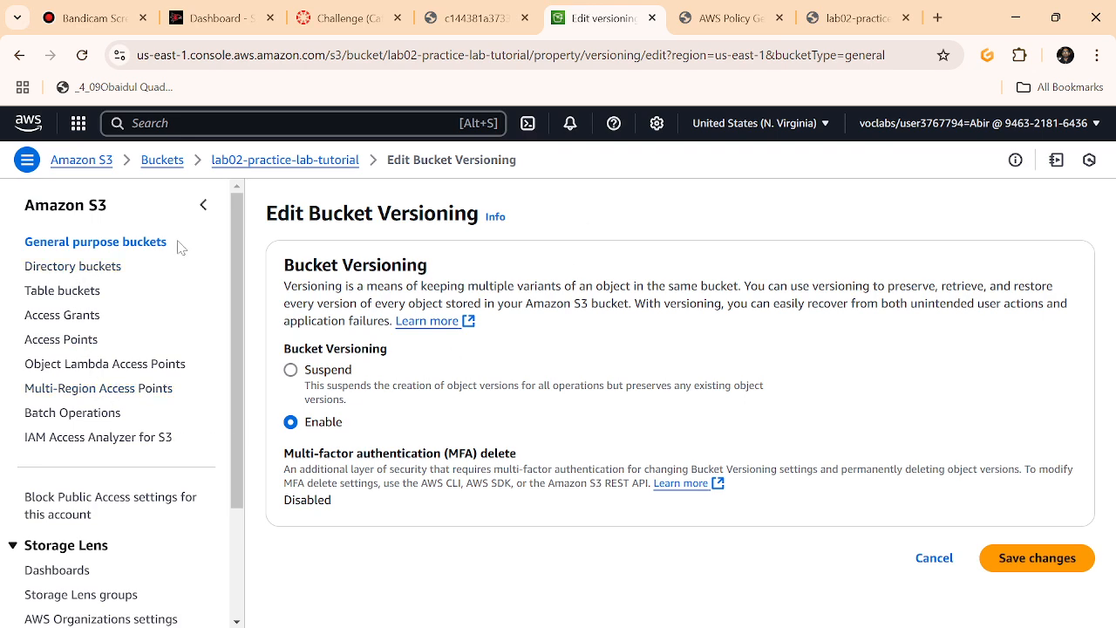
pyautogui.click(266, 160)
pyautogui.scroll(-1, 469, 499)
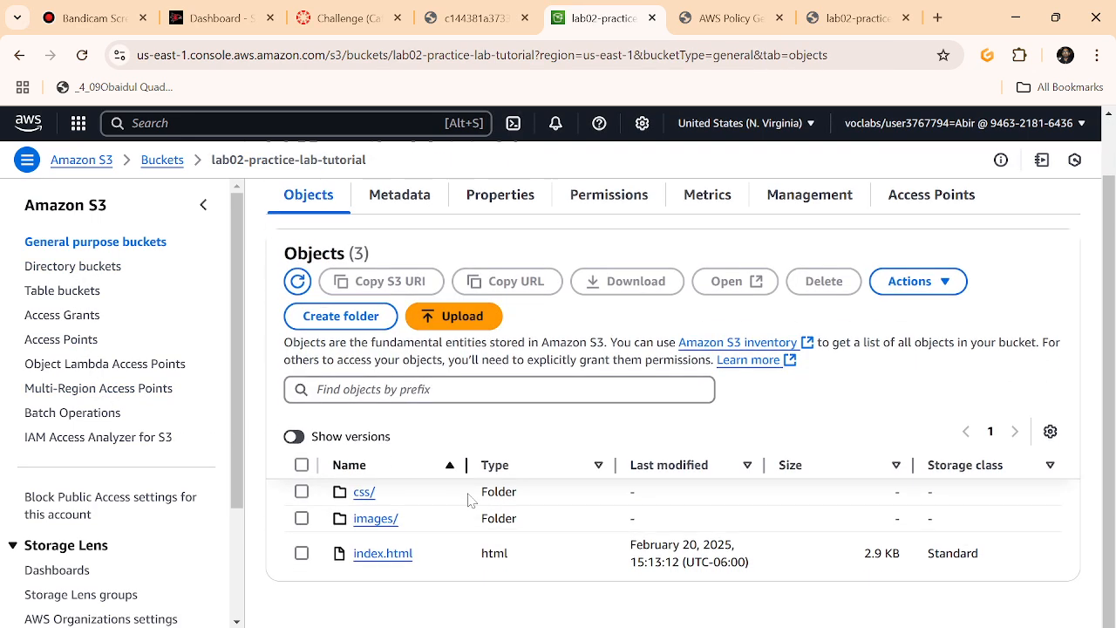
pyautogui.click(377, 556)
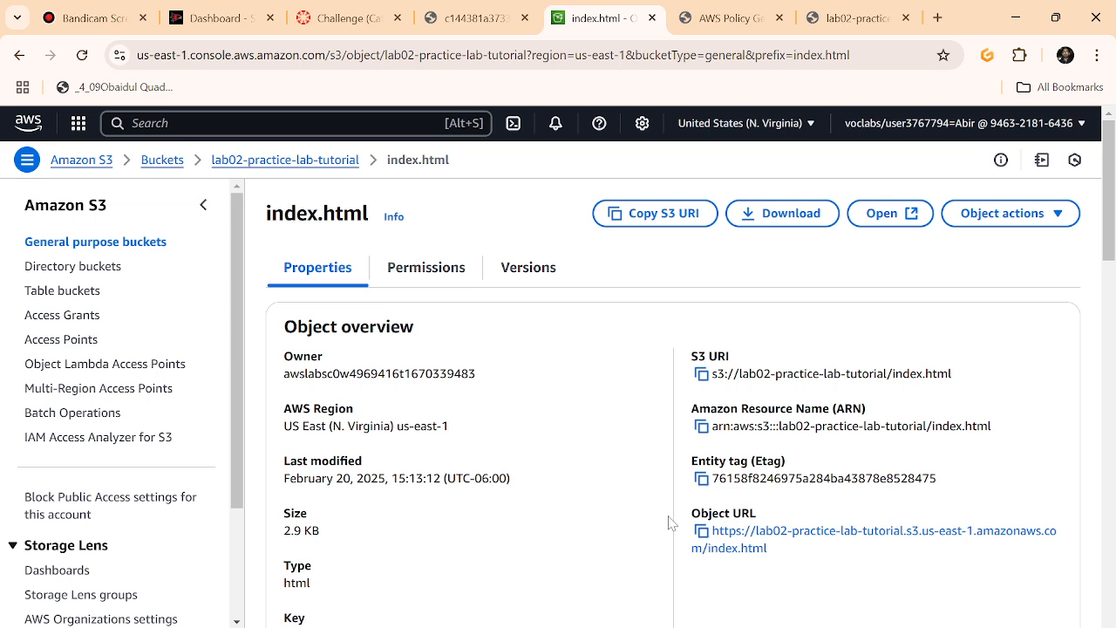
pyautogui.click(791, 213)
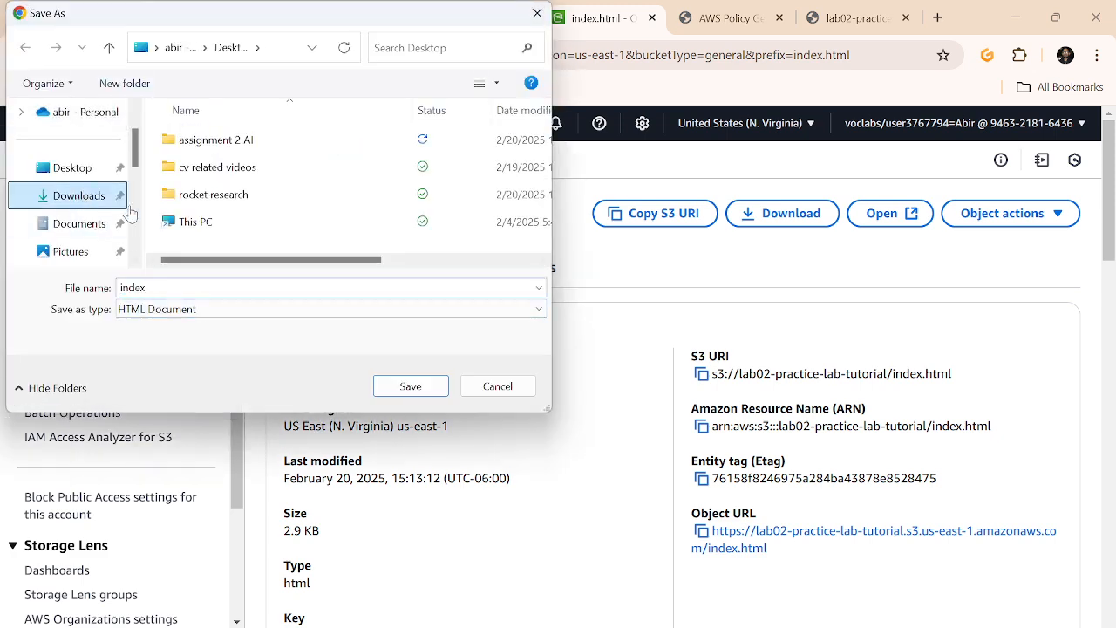
pyautogui.click(127, 203)
pyautogui.click(416, 386)
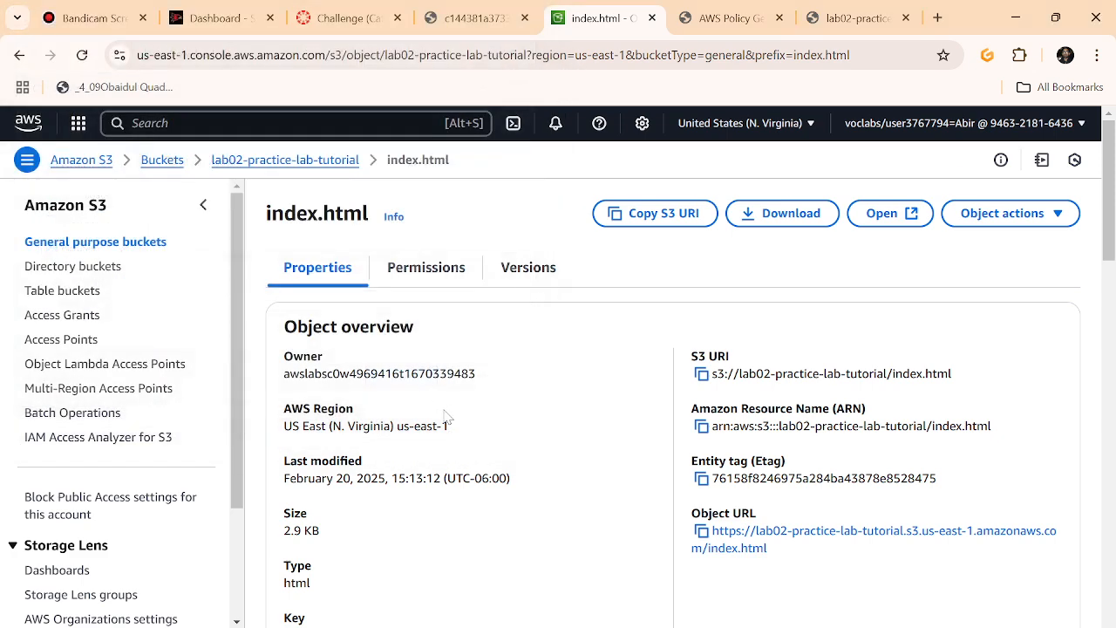
# - Launch Visual Studio Code and maximize its window
pyautogui.press('super')
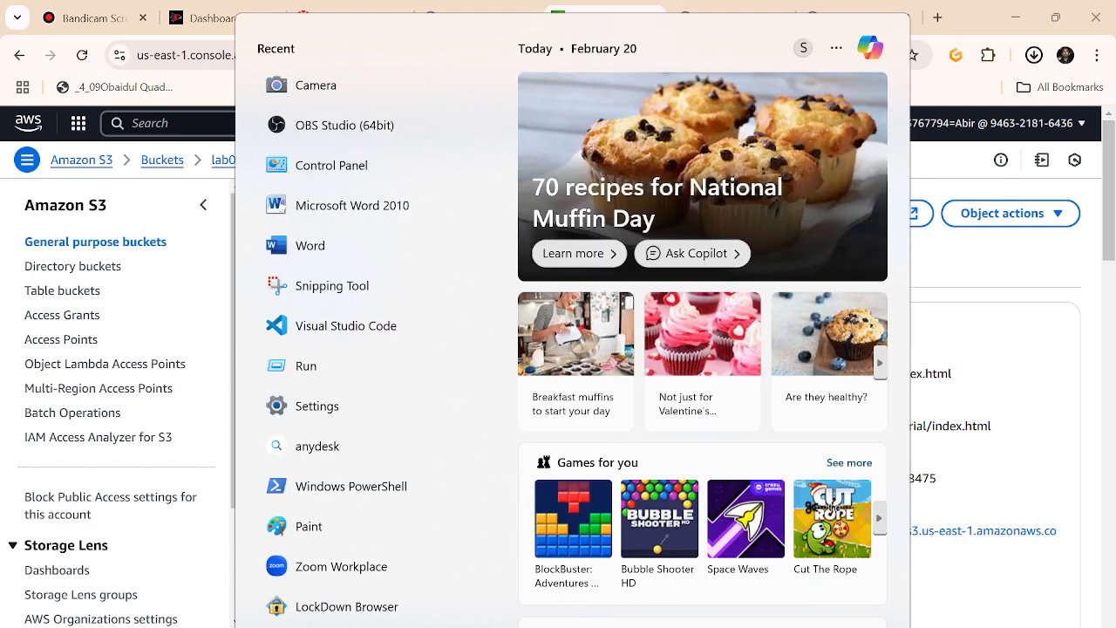
pyautogui.write('vscode')
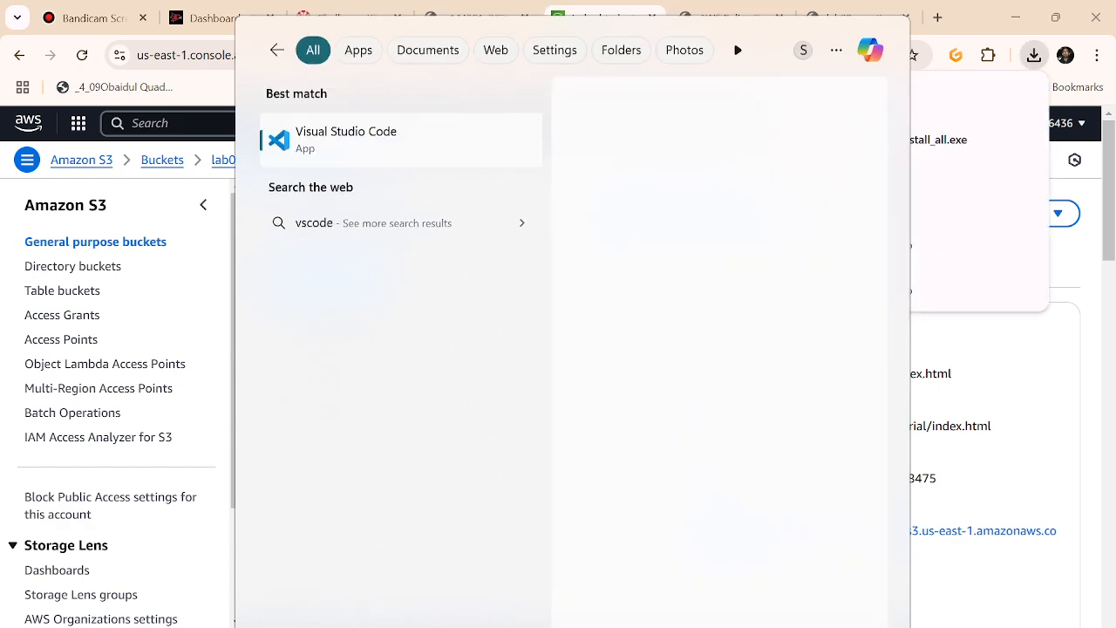
pyautogui.press('Return')
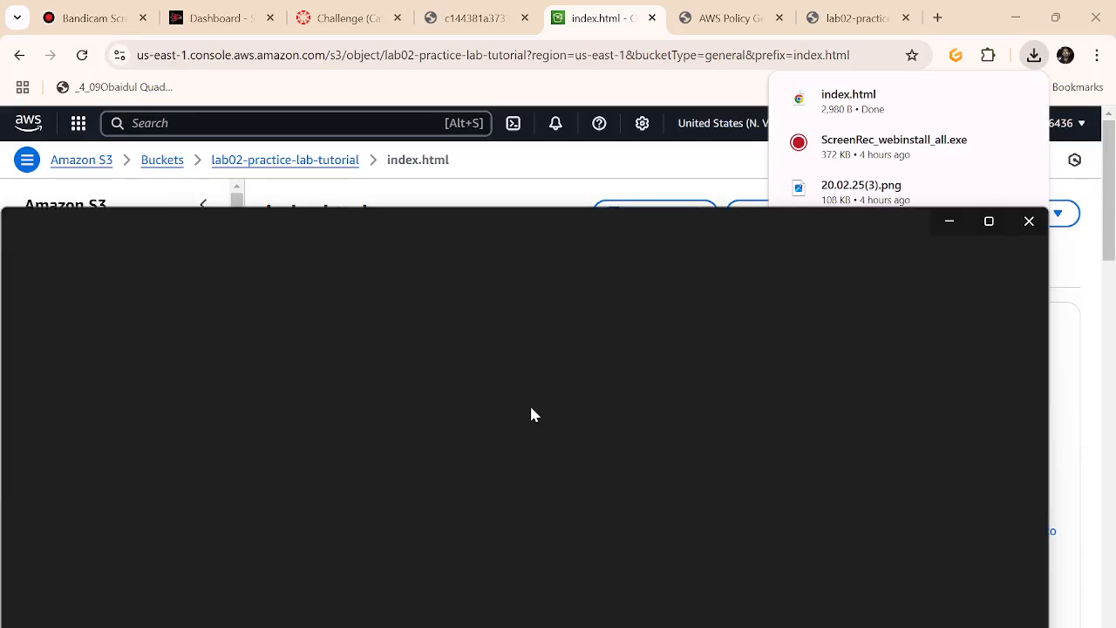
pyautogui.click(989, 221)
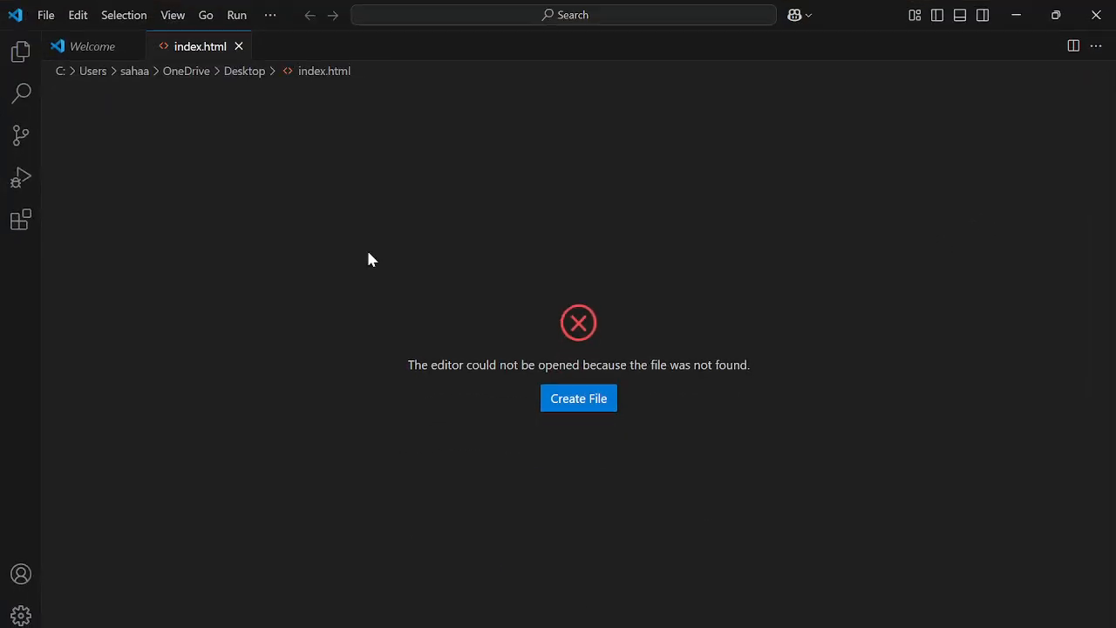
# - Close the missing Desktop index.html and open the index.html saved in the Downloads folder
pyautogui.click(239, 46)
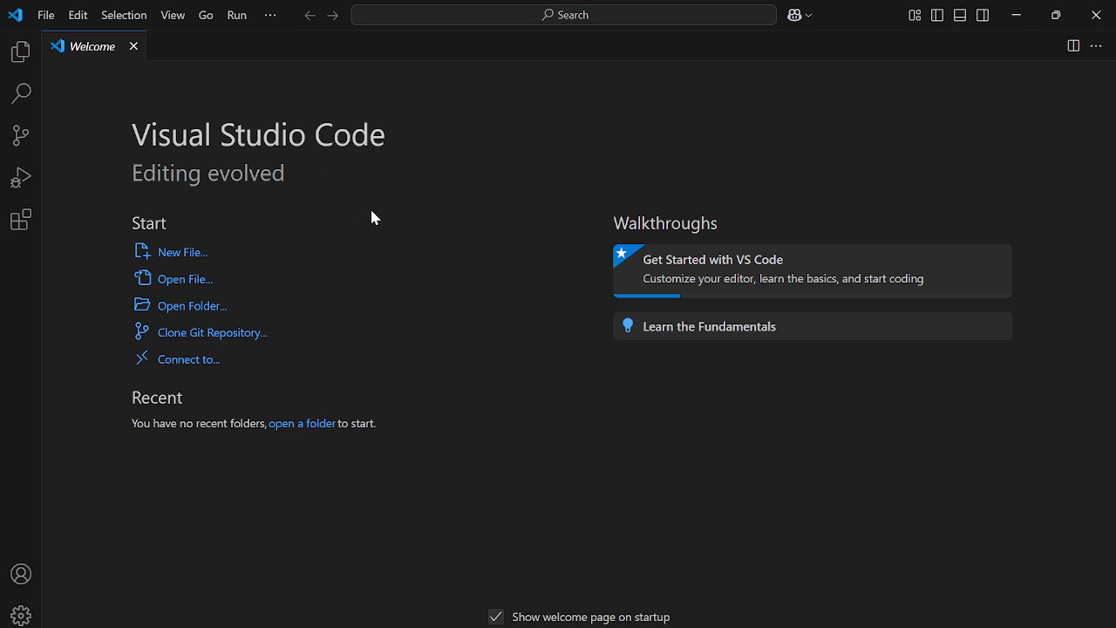
pyautogui.hotkey('ctrl', 'o')
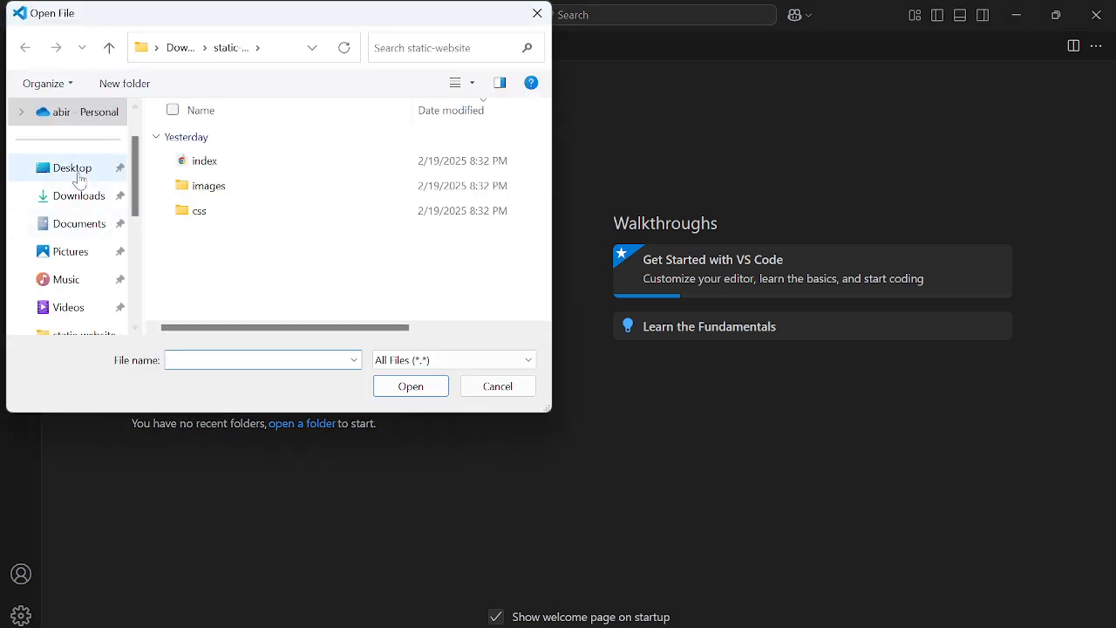
pyautogui.click(77, 197)
pyautogui.doubleClick(216, 165)
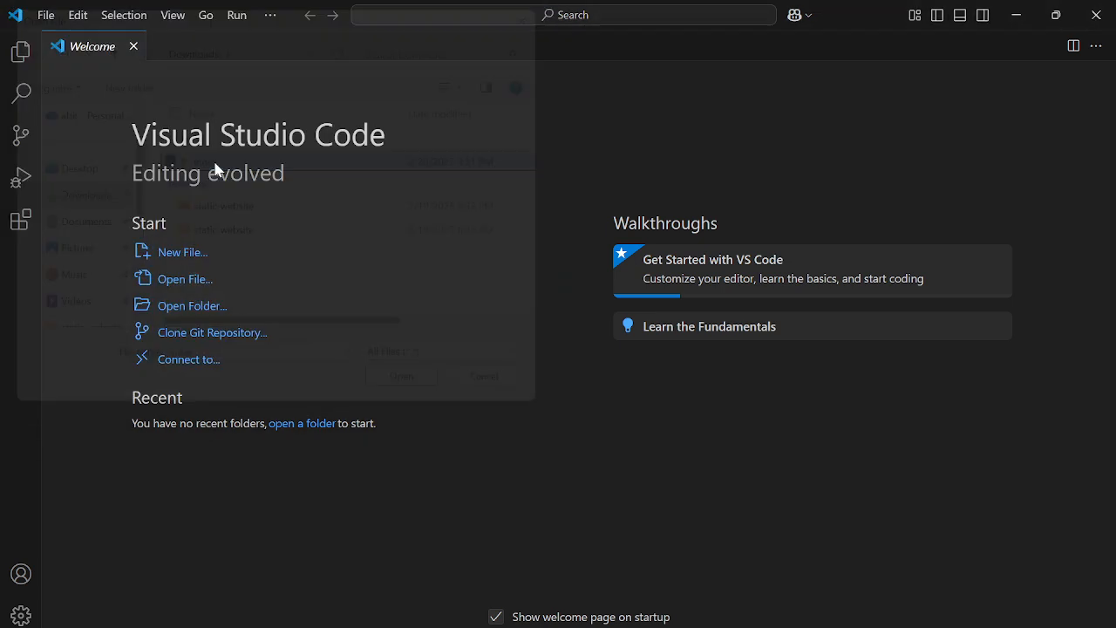
pyautogui.scroll(-2, 533, 359)
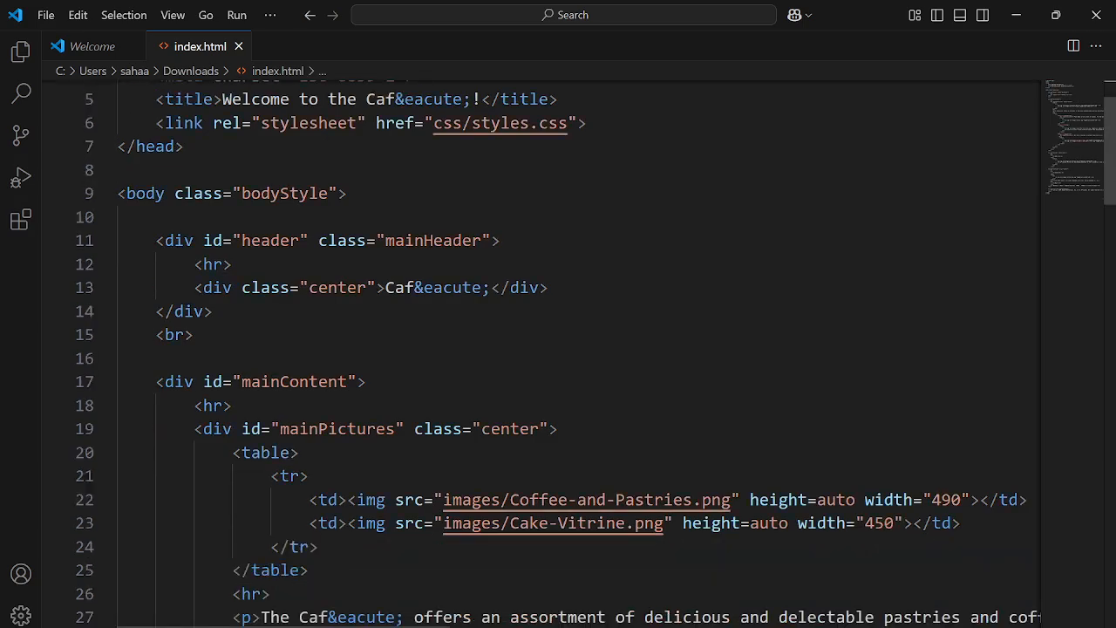
# - Review the bgcolor changes in step 18 of the lab instructions in the browser, and search index.html in Visual Studio Code for "aquamarine"
pyautogui.hotkey('alt', 'Tab')
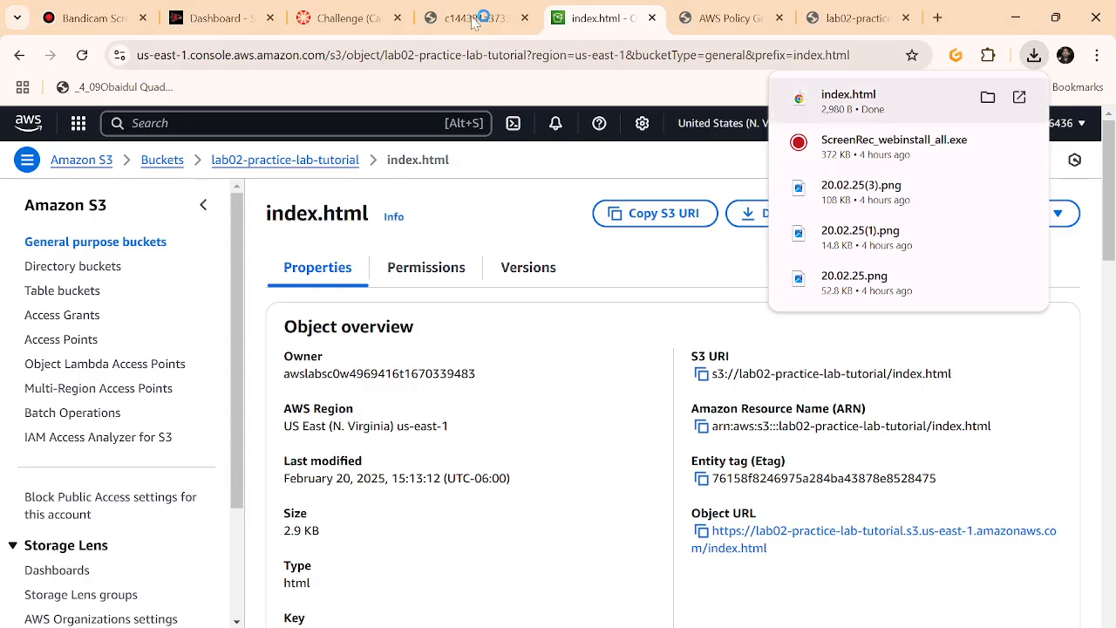
pyautogui.click(349, 17)
pyautogui.scroll(3, 482, 409)
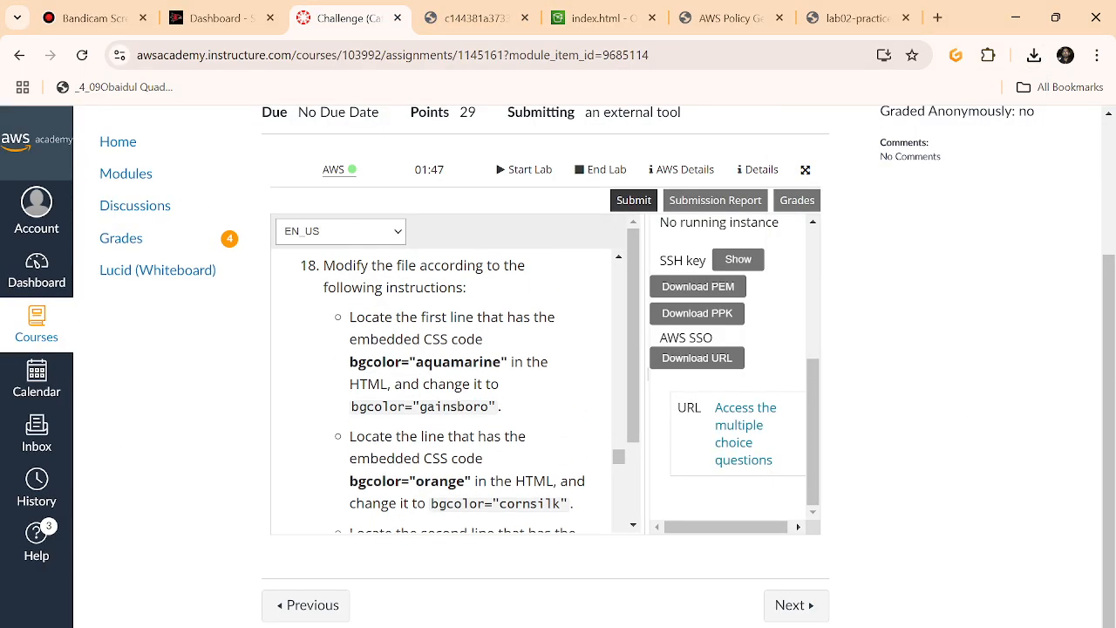
pyautogui.doubleClick(458, 361)
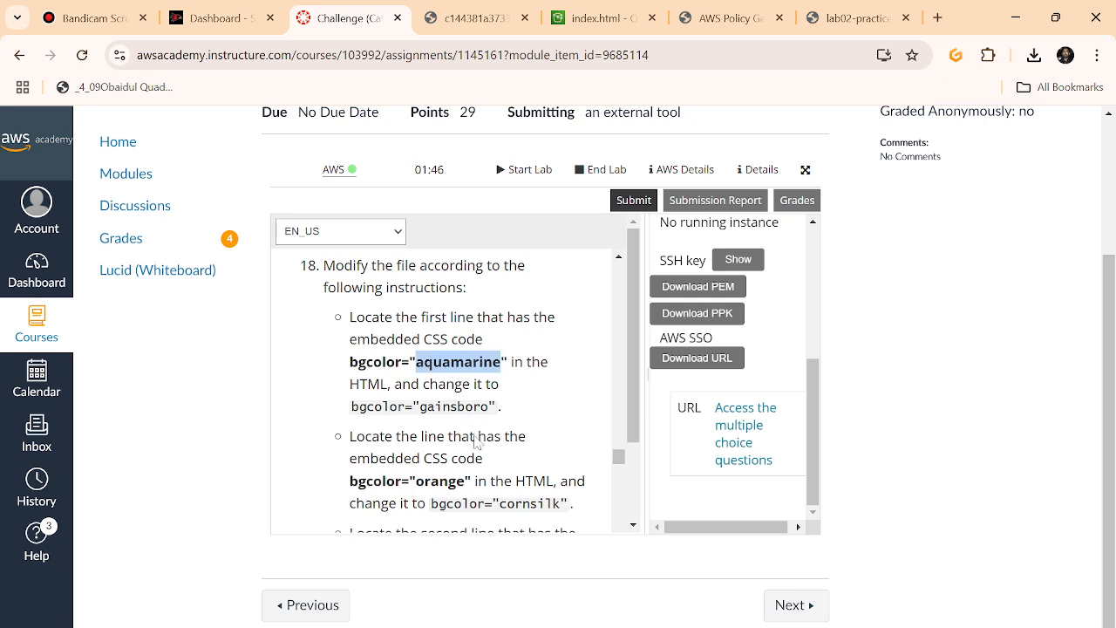
pyautogui.scroll(-2, 473, 423)
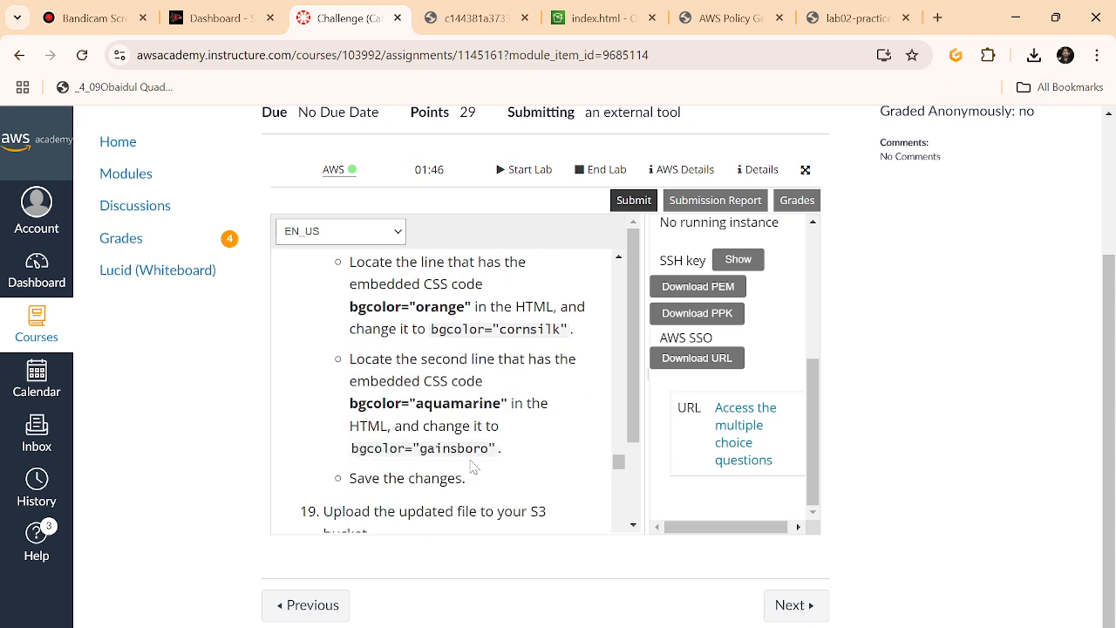
pyautogui.scroll(1, 455, 326)
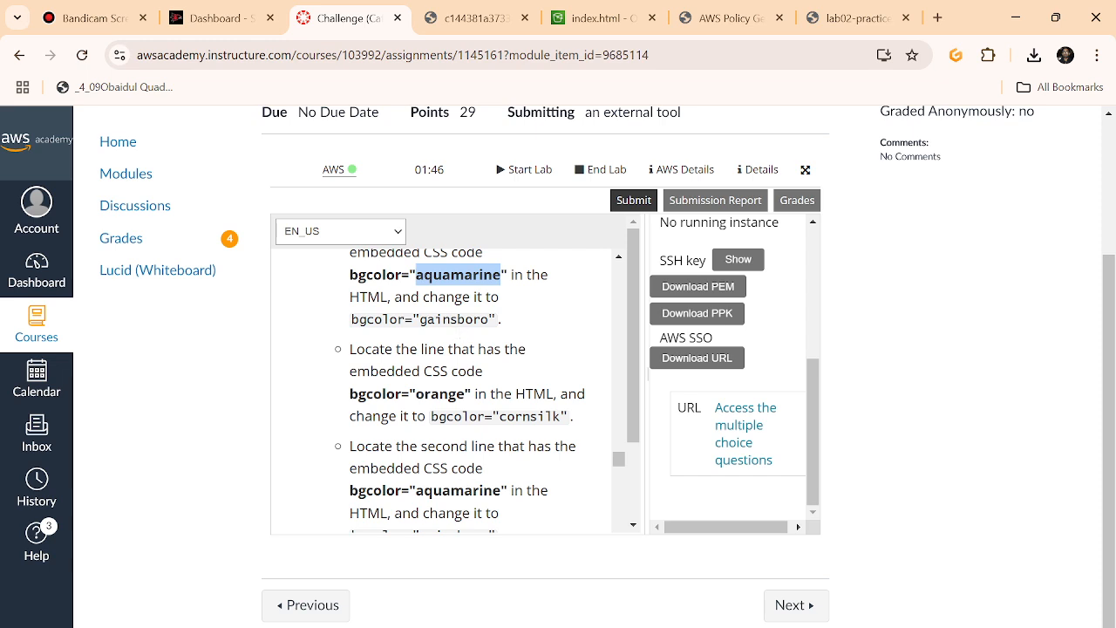
pyautogui.doubleClick(455, 319)
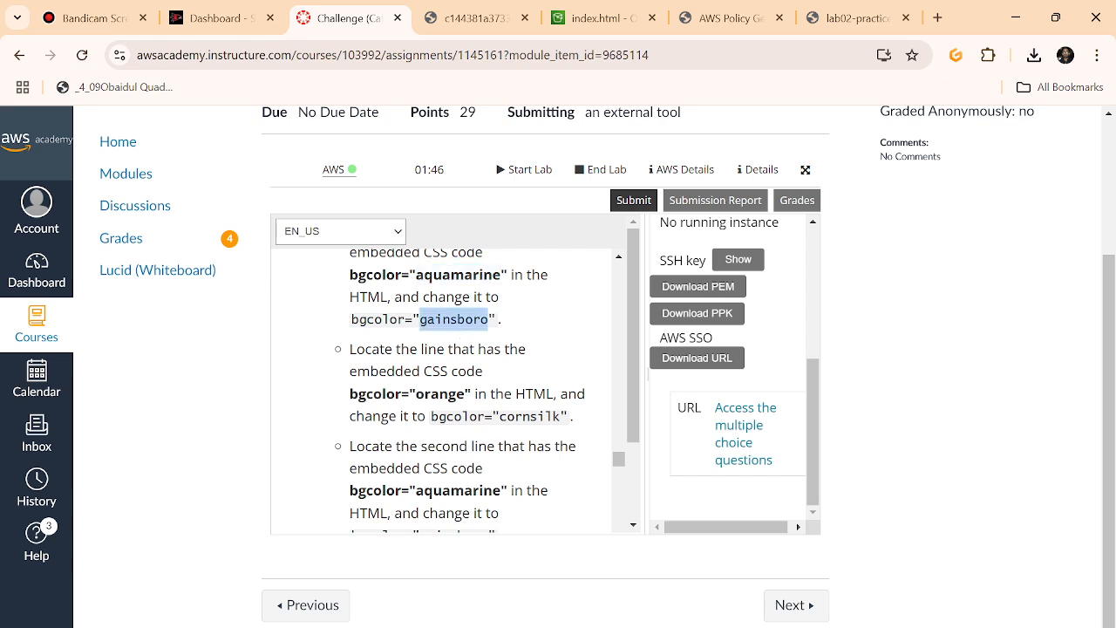
pyautogui.doubleClick(458, 274)
pyautogui.hotkey('ctrl', 'c')
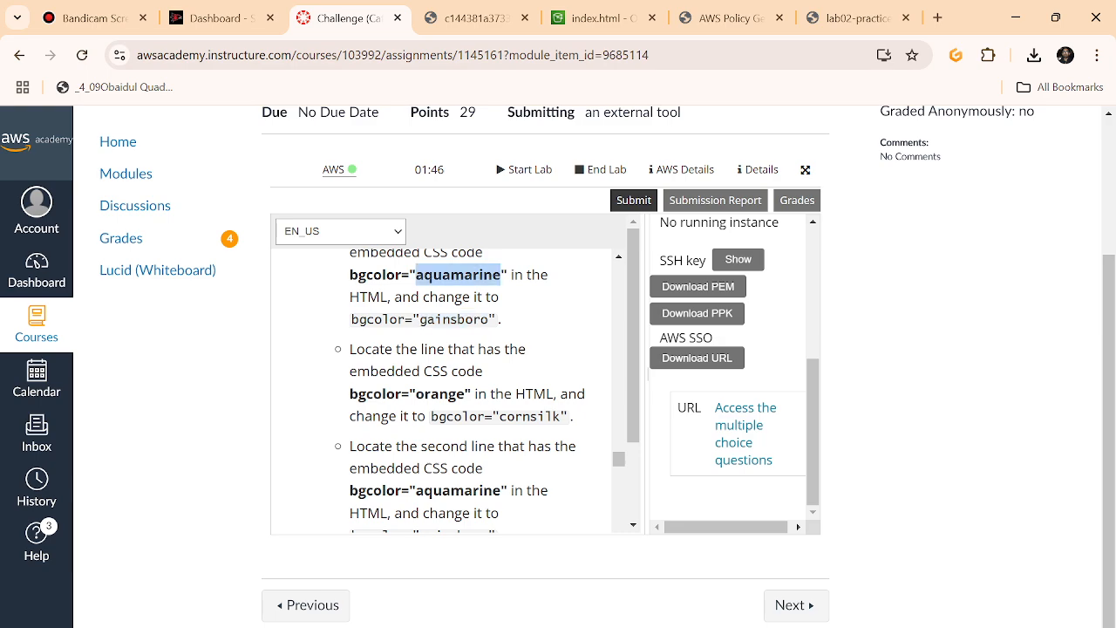
pyautogui.hotkey('alt', 'Tab')
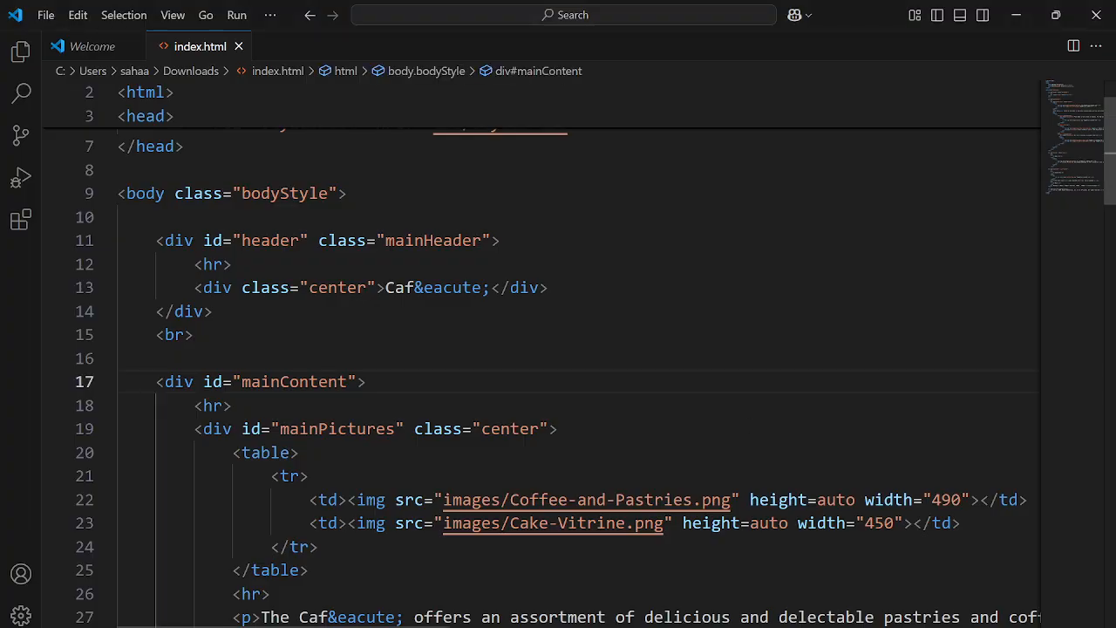
pyautogui.hotkey('ctrl', 'f')
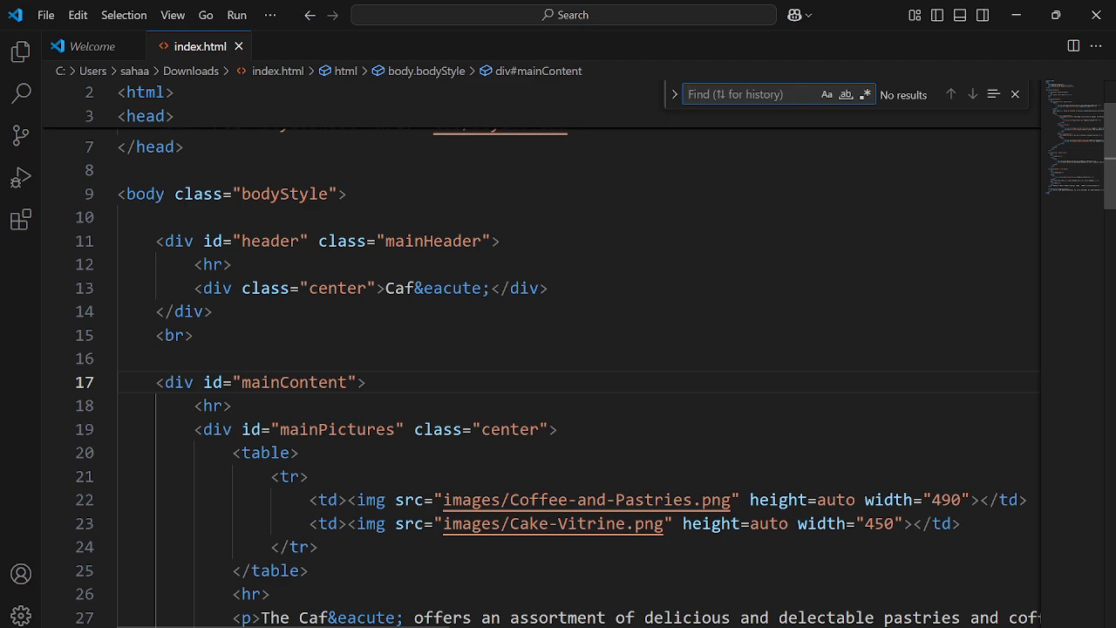
pyautogui.hotkey('ctrl', 'v')
# - Copy "gainsboro" from the lab instructions and replace the first "aquamarine" bgcolor value, on line 31 of index.html, with it
pyautogui.hotkey('alt', 'Tab')
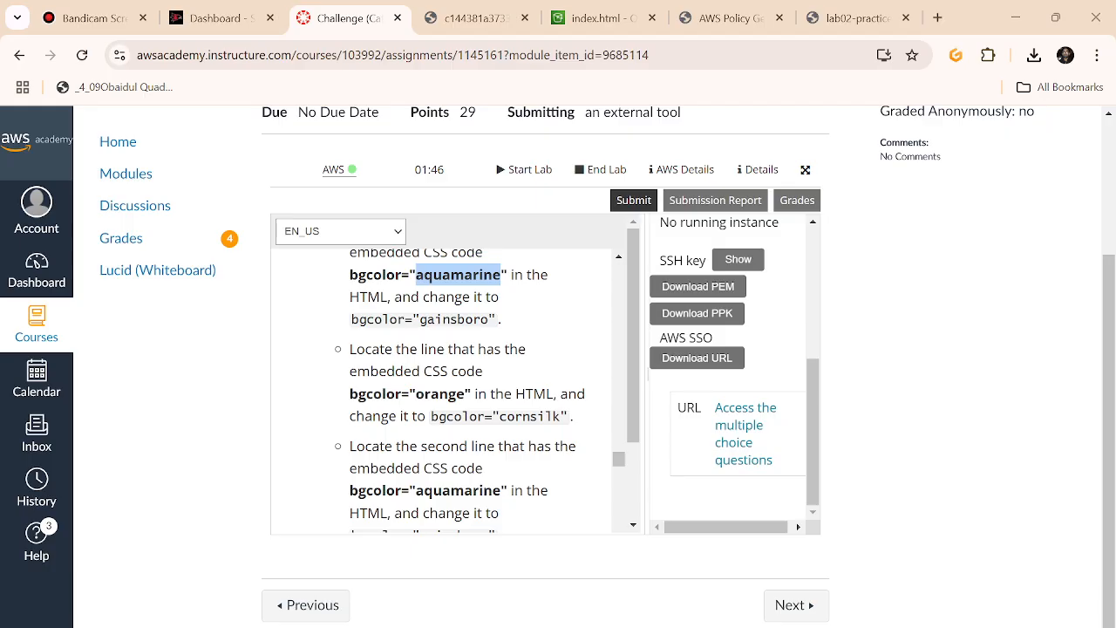
pyautogui.doubleClick(454, 319)
pyautogui.hotkey('ctrl', 'c')
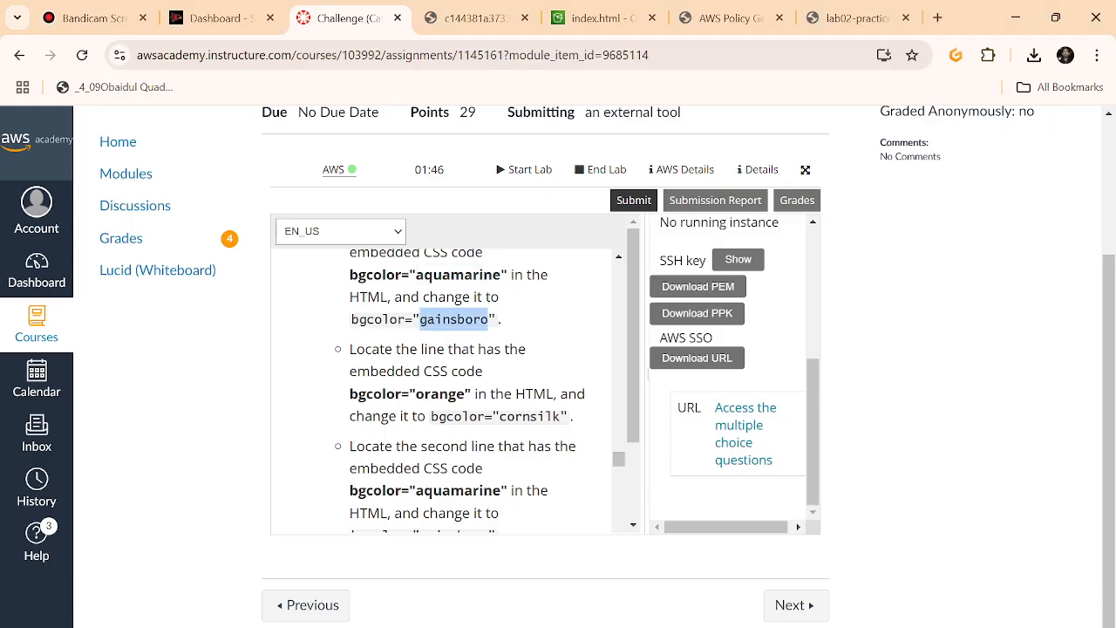
pyautogui.hotkey('alt', 'Tab')
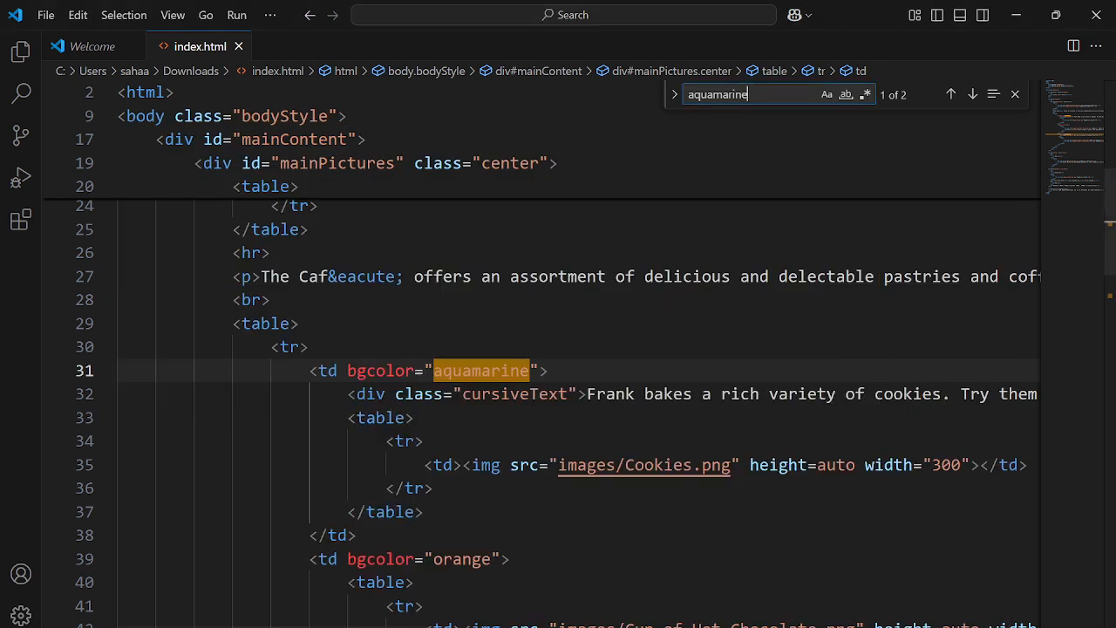
pyautogui.hotkey('ctrl', 'r')
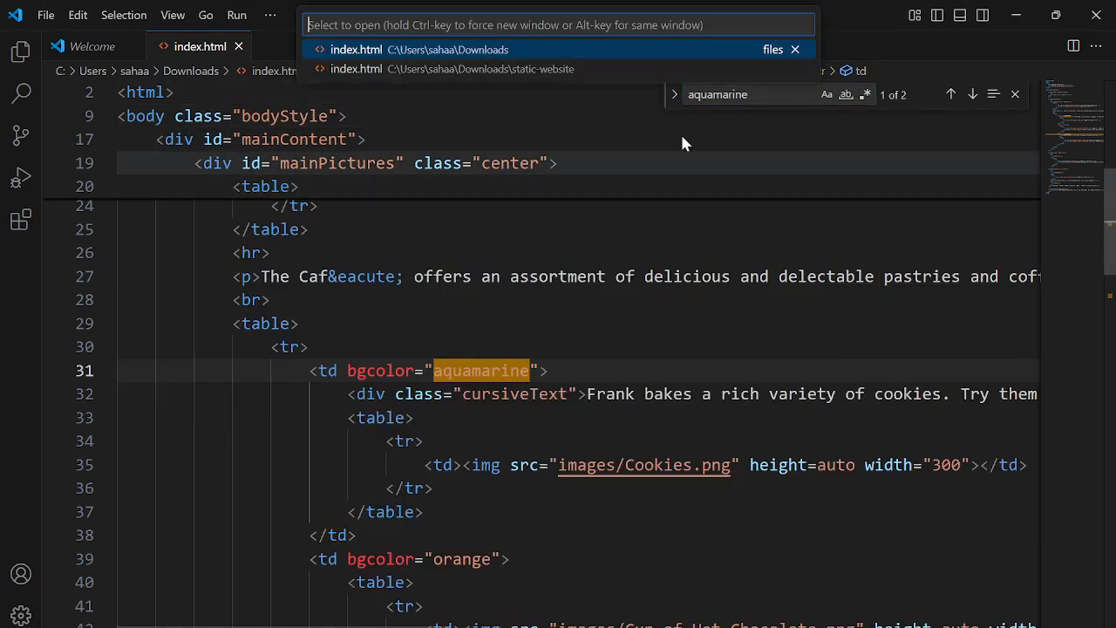
pyautogui.press('Escape')
pyautogui.doubleClick(482, 370)
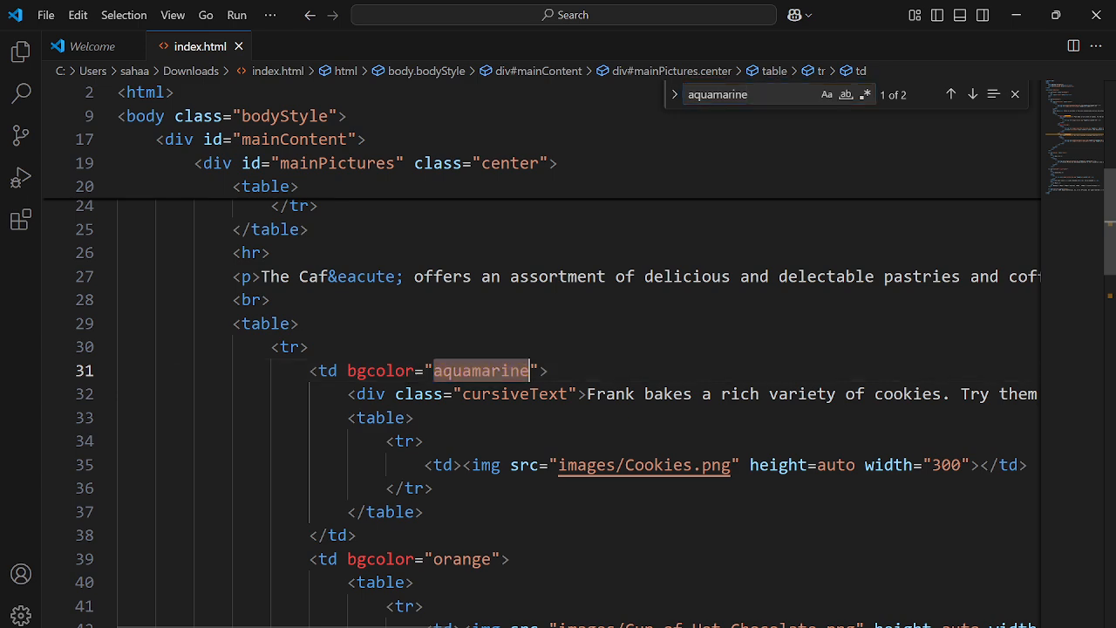
pyautogui.hotkey('ctrl', 'v')
# - Find the second "aquamarine" bgcolor value, in the tarts cell on line 47, and replace it with "gainsboro"
pyautogui.click(767, 95)
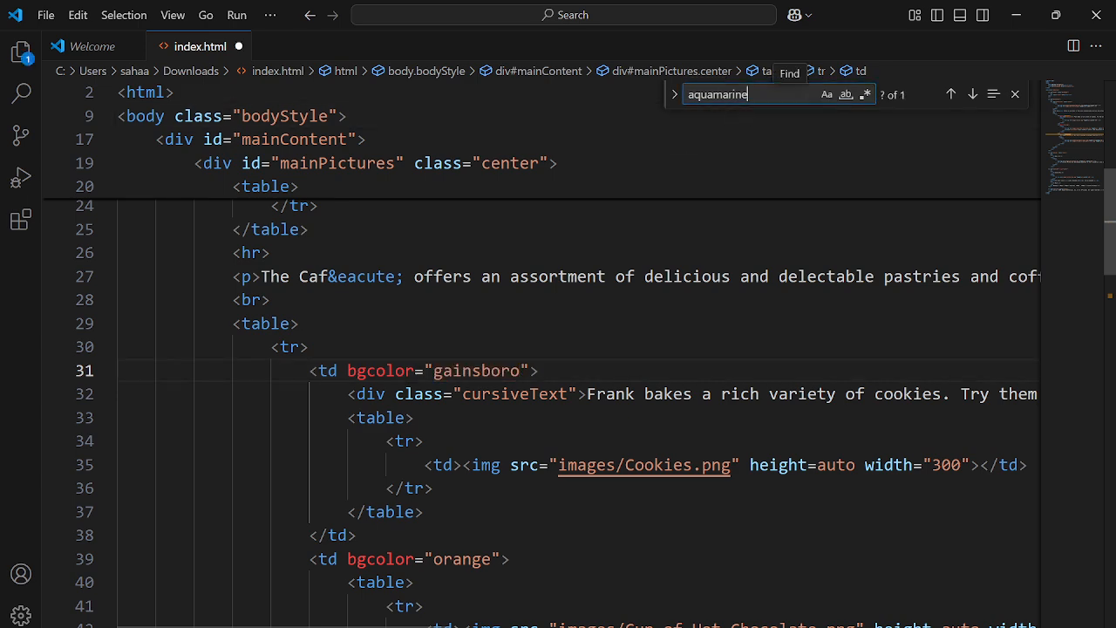
pyautogui.press('Return')
pyautogui.doubleClick(481, 371)
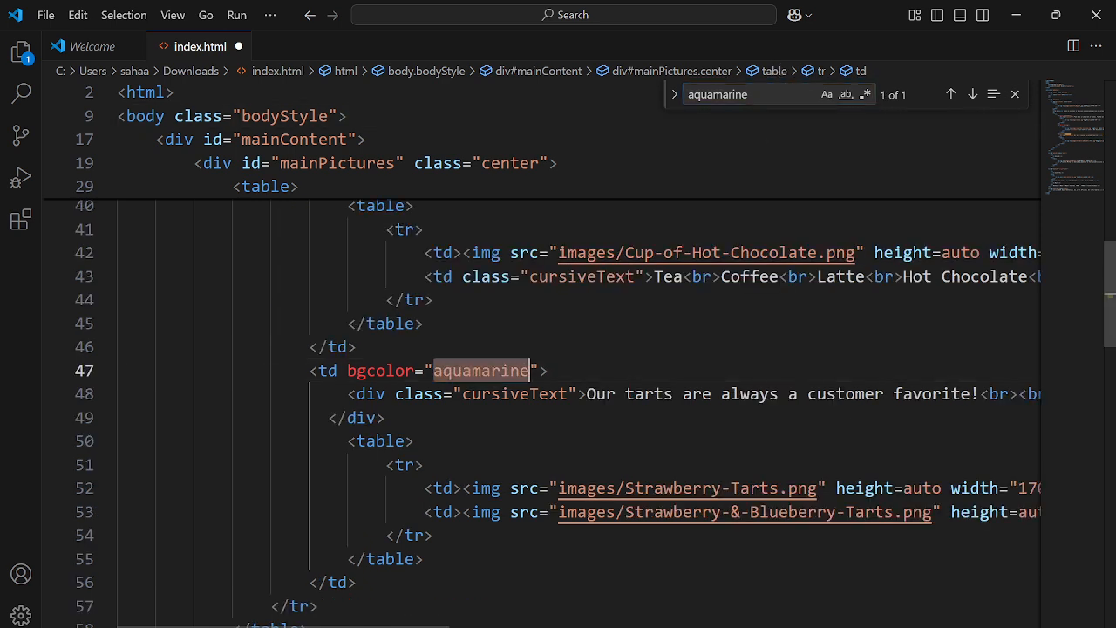
pyautogui.hotkey('ctrl', 'v')
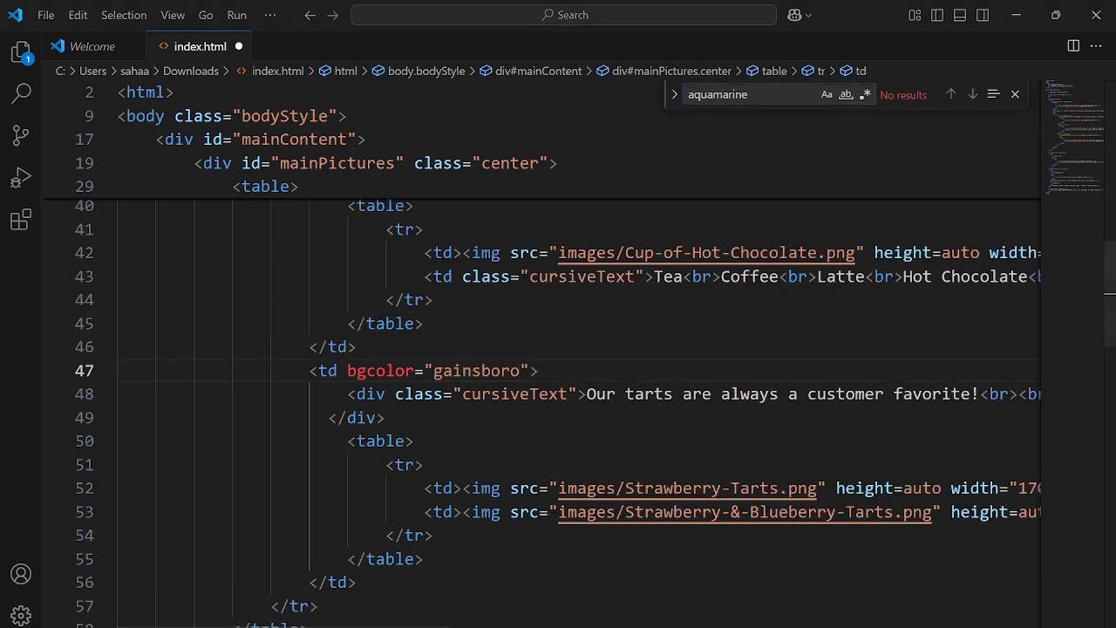
# - Find the "orange" bgcolor value named in the lab instructions, change it to "cornslik" on line 39, and save index.html
pyautogui.hotkey('alt', 'Tab')
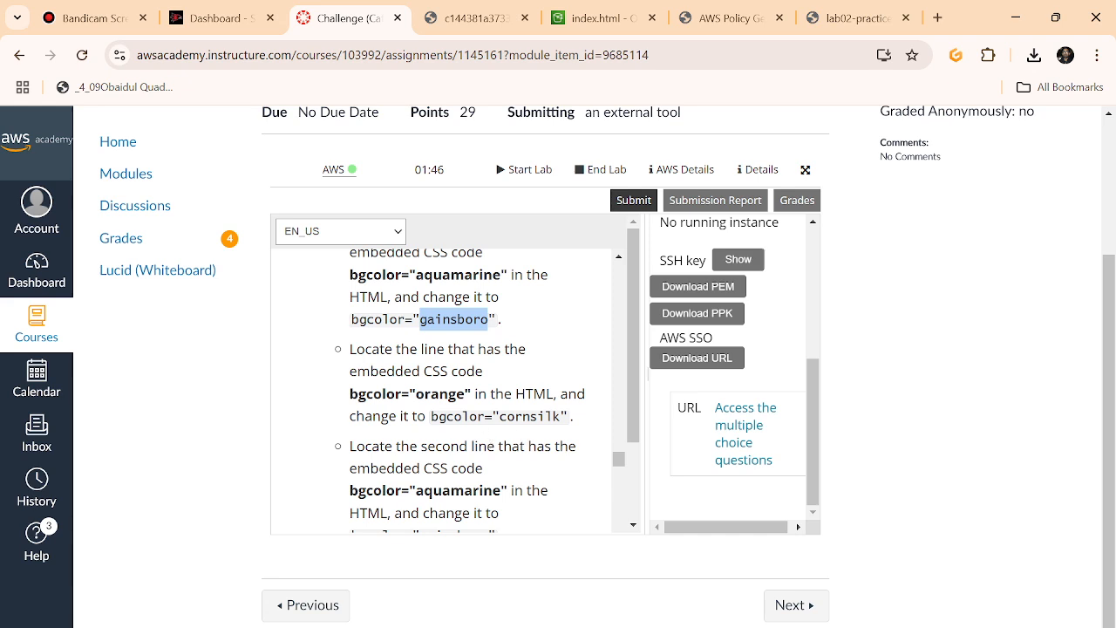
pyautogui.doubleClick(441, 394)
pyautogui.hotkey('ctrl', 'c')
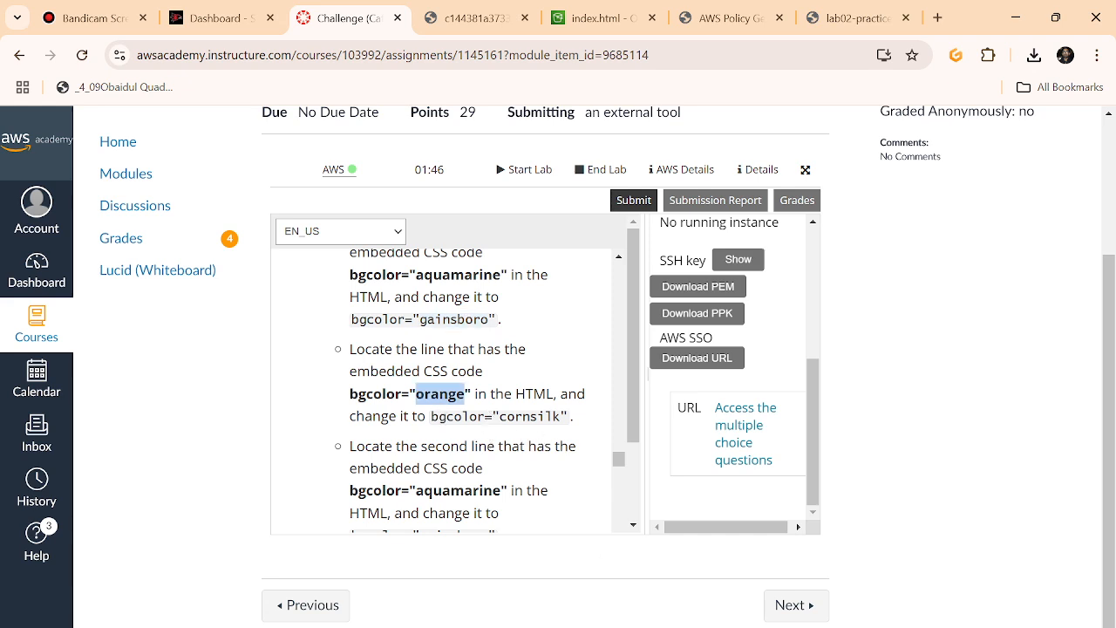
pyautogui.hotkey('alt', 'Tab')
pyautogui.hotkey('ctrl', 'f')
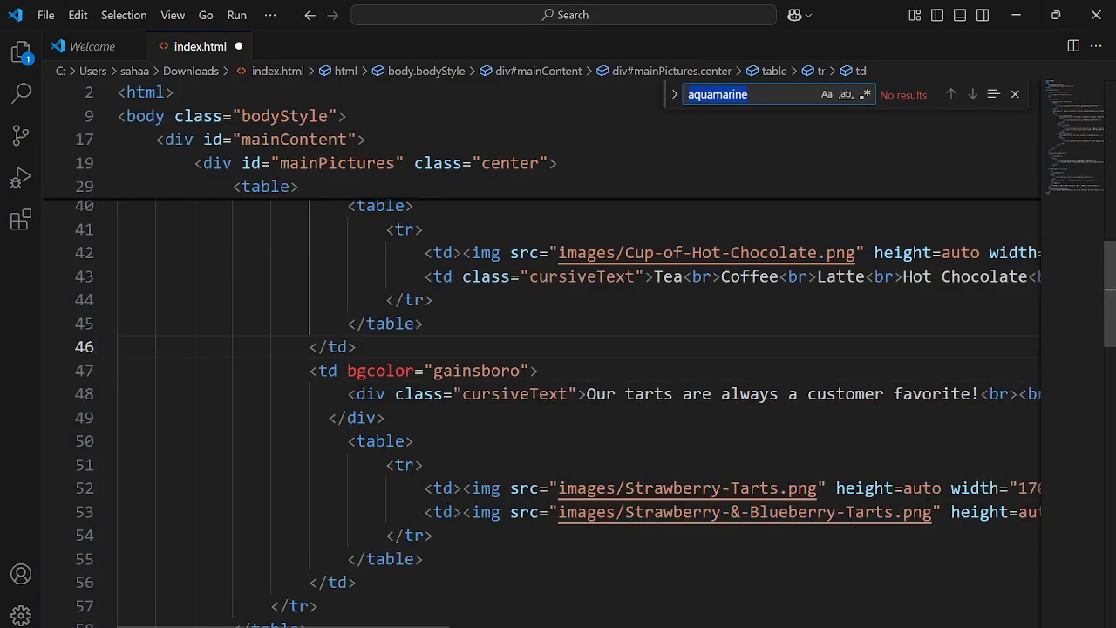
pyautogui.hotkey('ctrl', 'v')
pyautogui.doubleClick(464, 371)
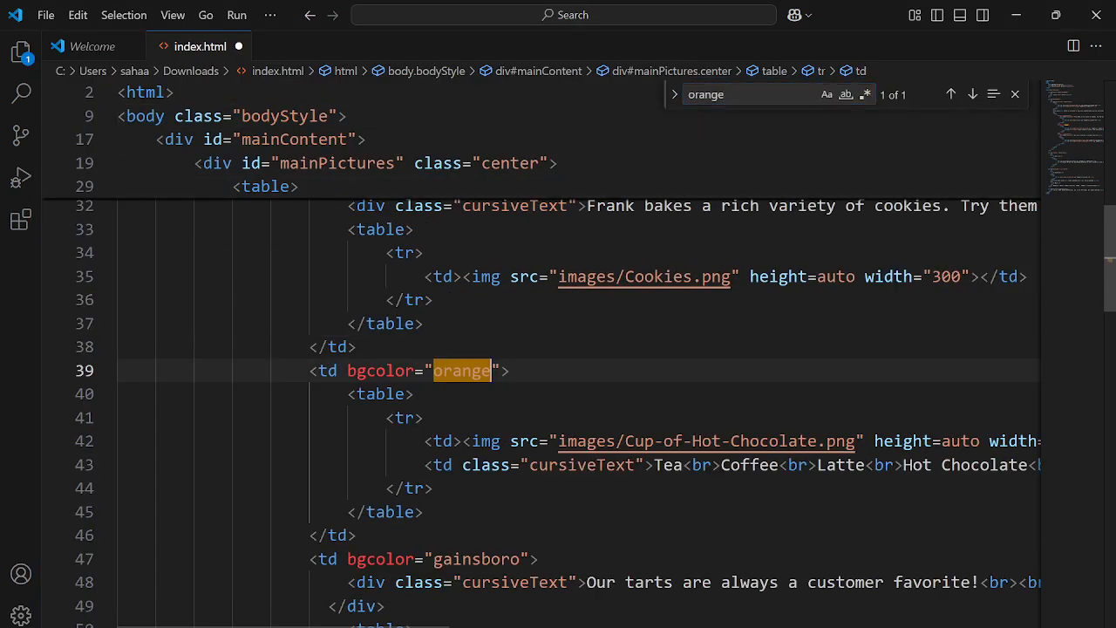
pyautogui.write('corn')
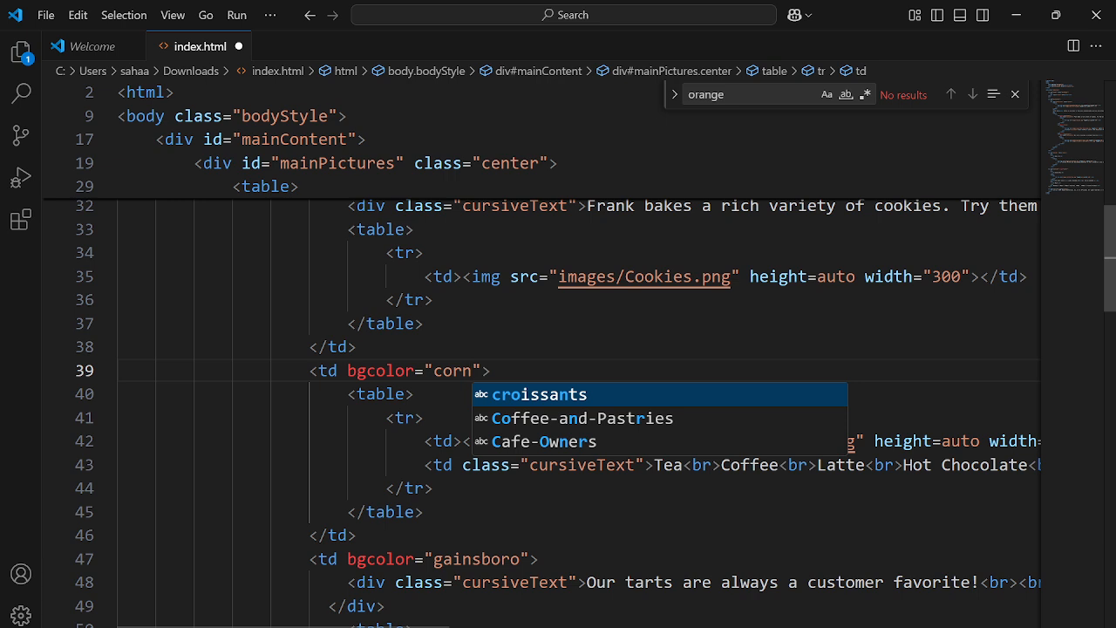
pyautogui.write('slik')
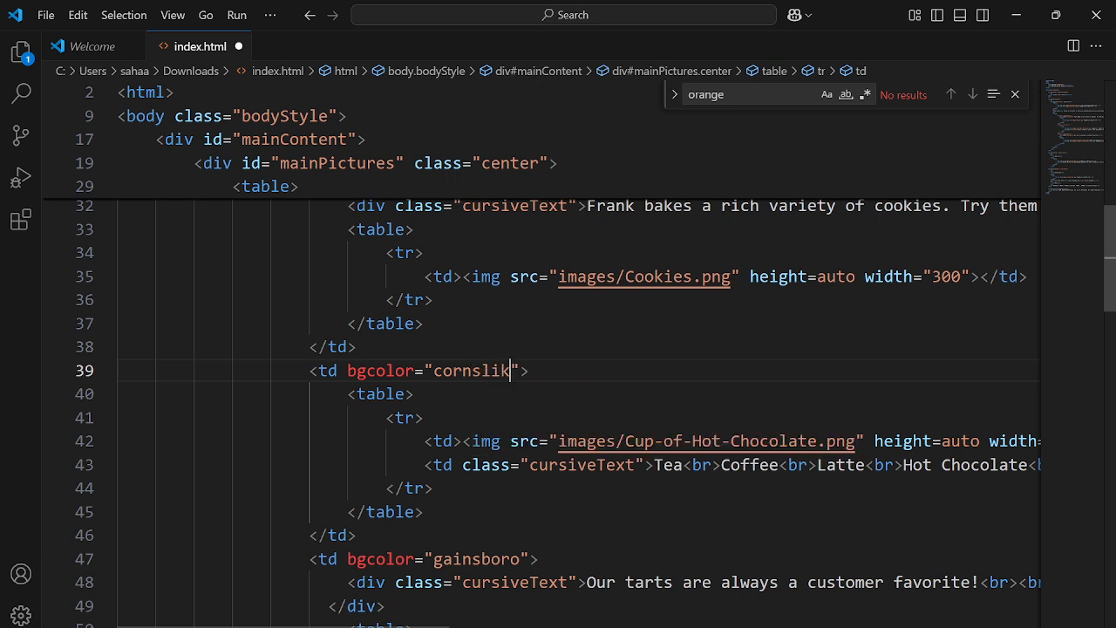
pyautogui.hotkey('alt', 'Tab')
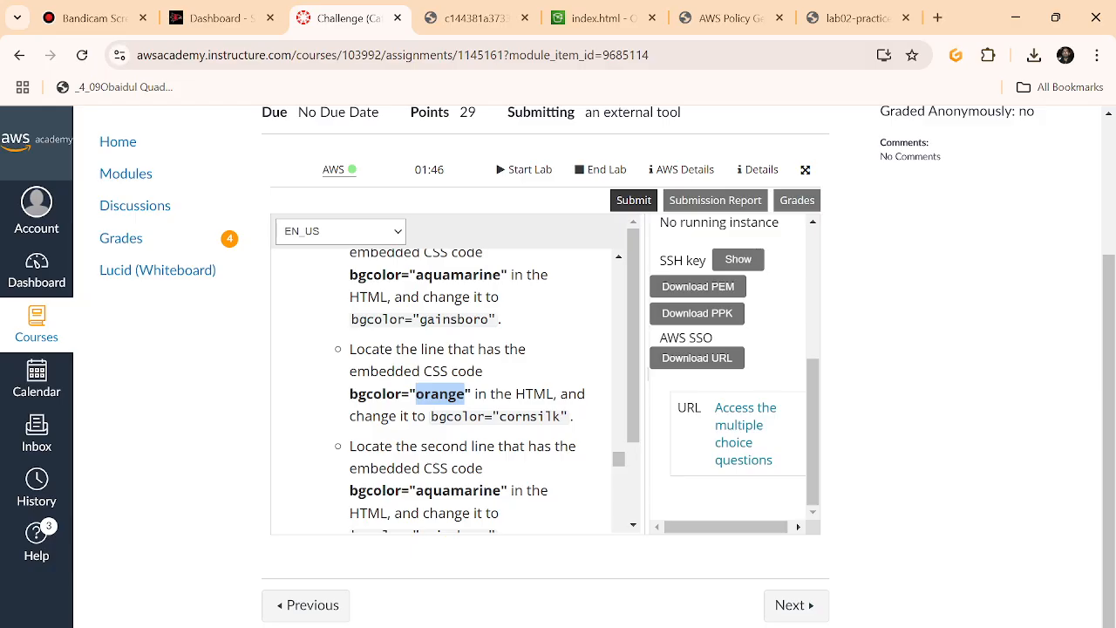
pyautogui.hotkey('alt', 'Tab')
pyautogui.click(654, 442)
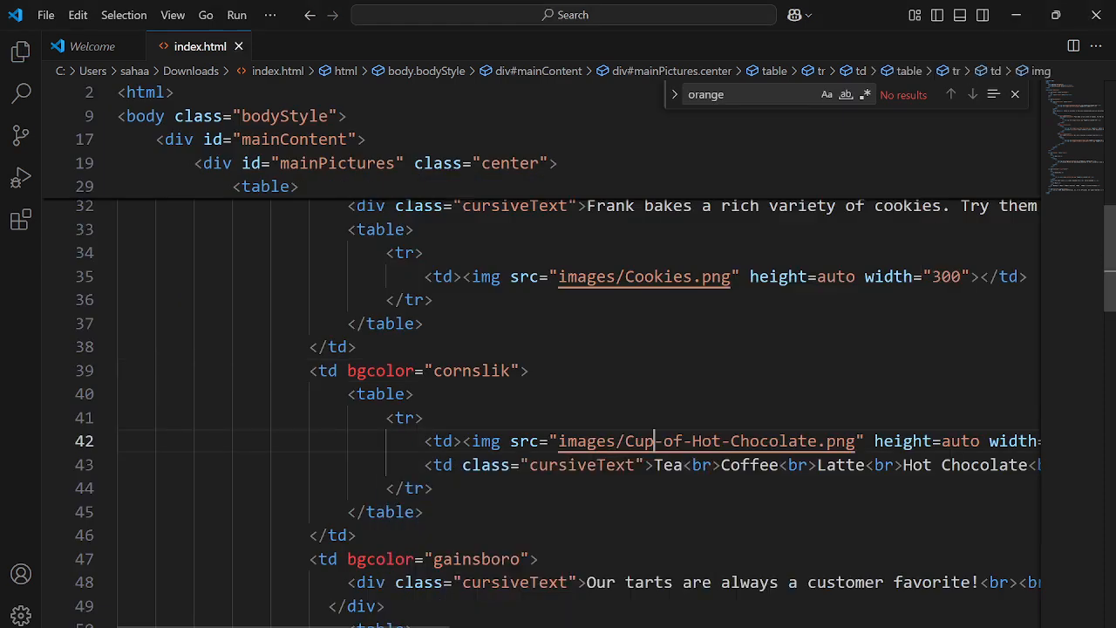
# - Read lab step 19 about uploading the updated file in the browser and return to the lab02-practice-lab-tutorial bucket's object list
pyautogui.hotkey('alt', 'Tab')
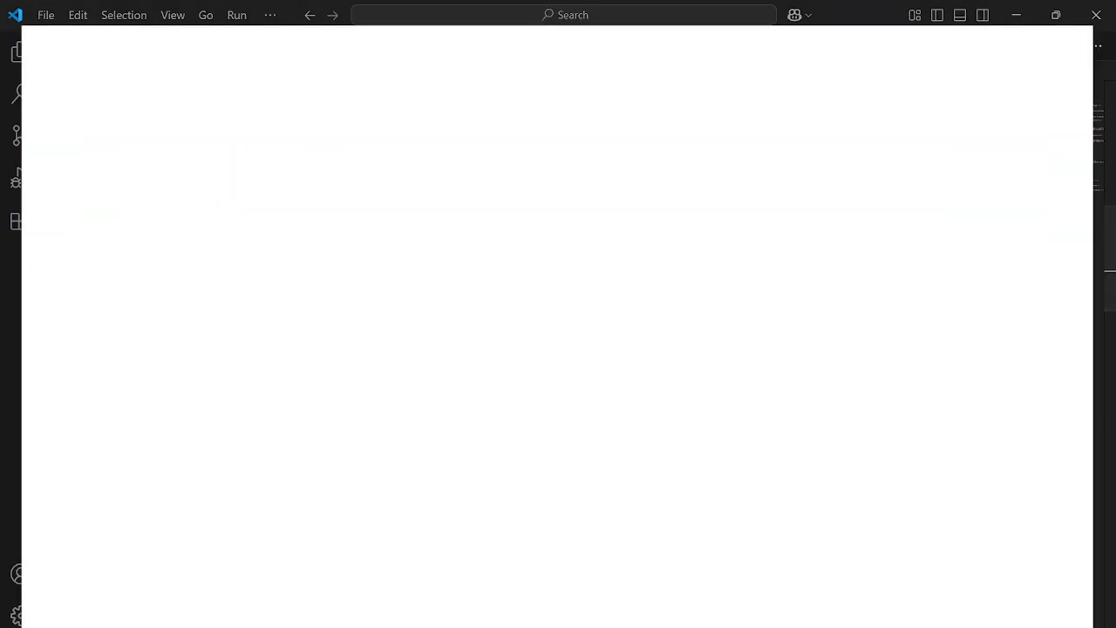
pyautogui.click(602, 18)
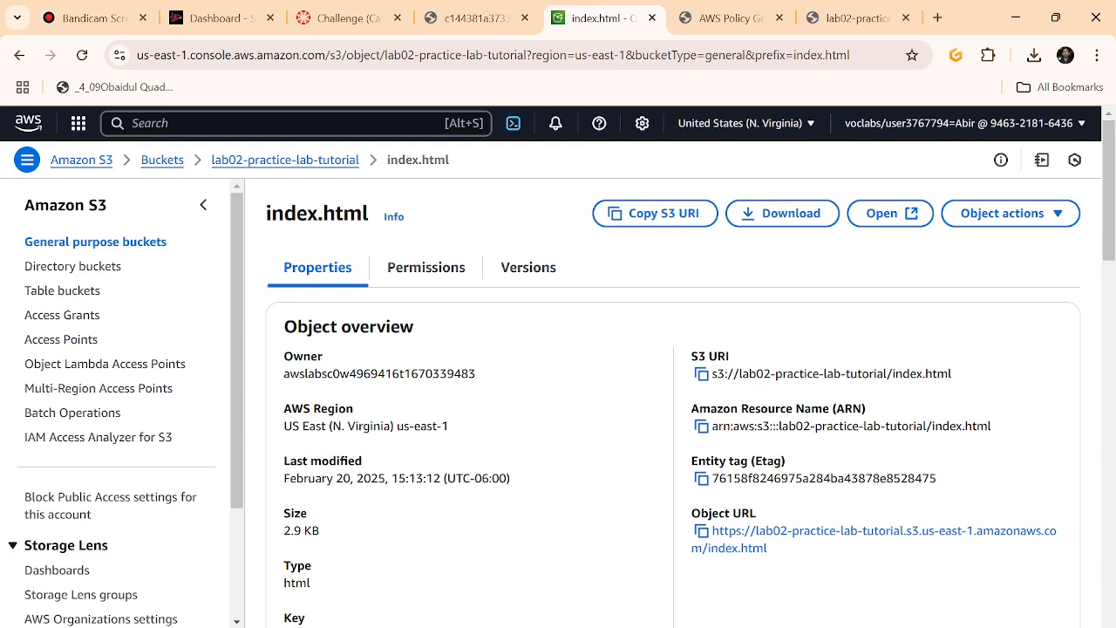
pyautogui.click(363, 24)
pyautogui.scroll(-5, 477, 433)
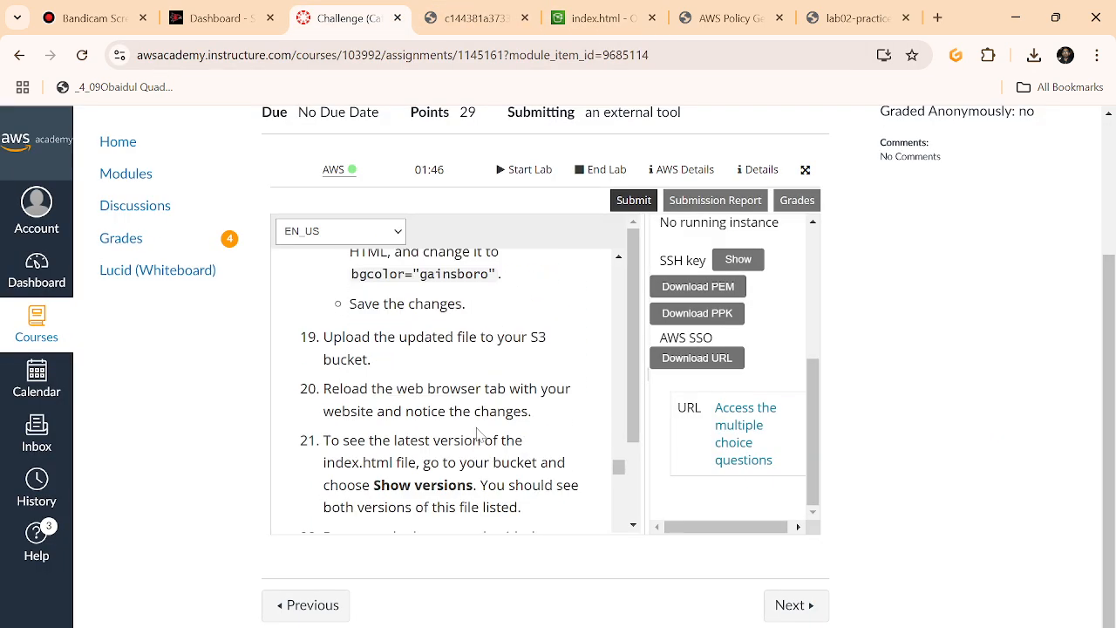
pyautogui.moveTo(375, 365); pyautogui.dragTo(324, 336)
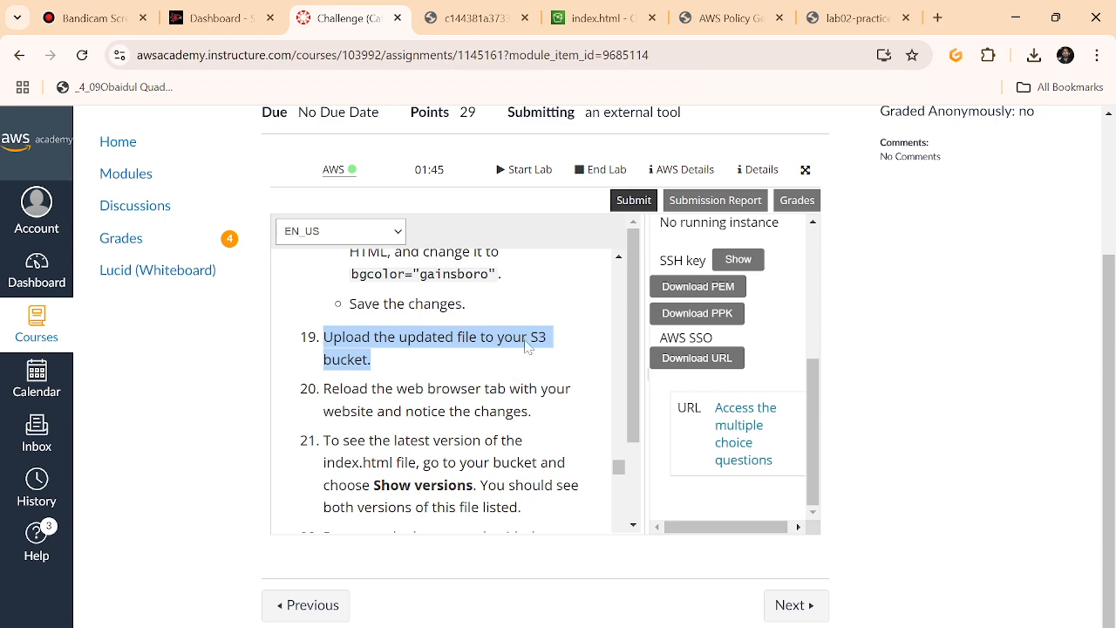
pyautogui.click(602, 18)
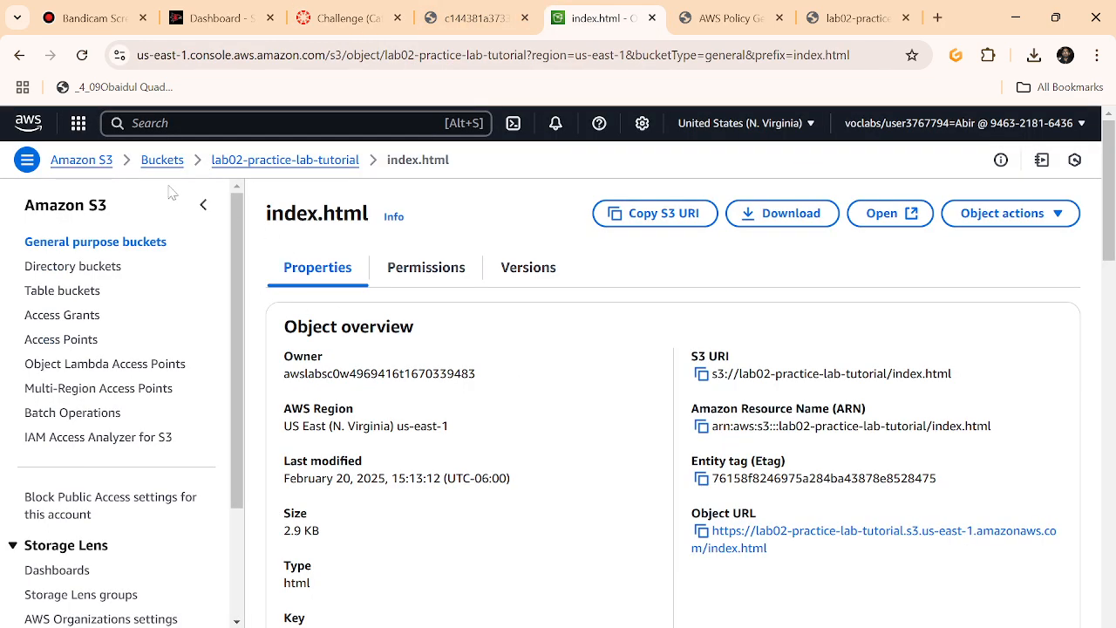
pyautogui.click(253, 161)
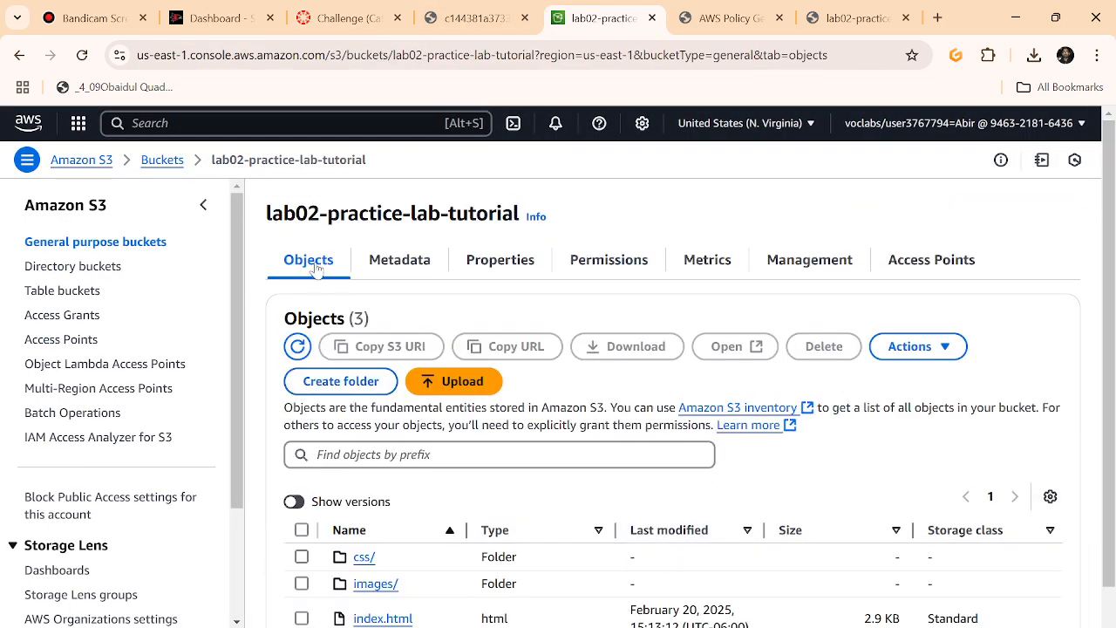
# - Start an upload to the lab02-practice-lab-tutorial bucket and add the updated index file from the Downloads folder
pyautogui.click(457, 381)
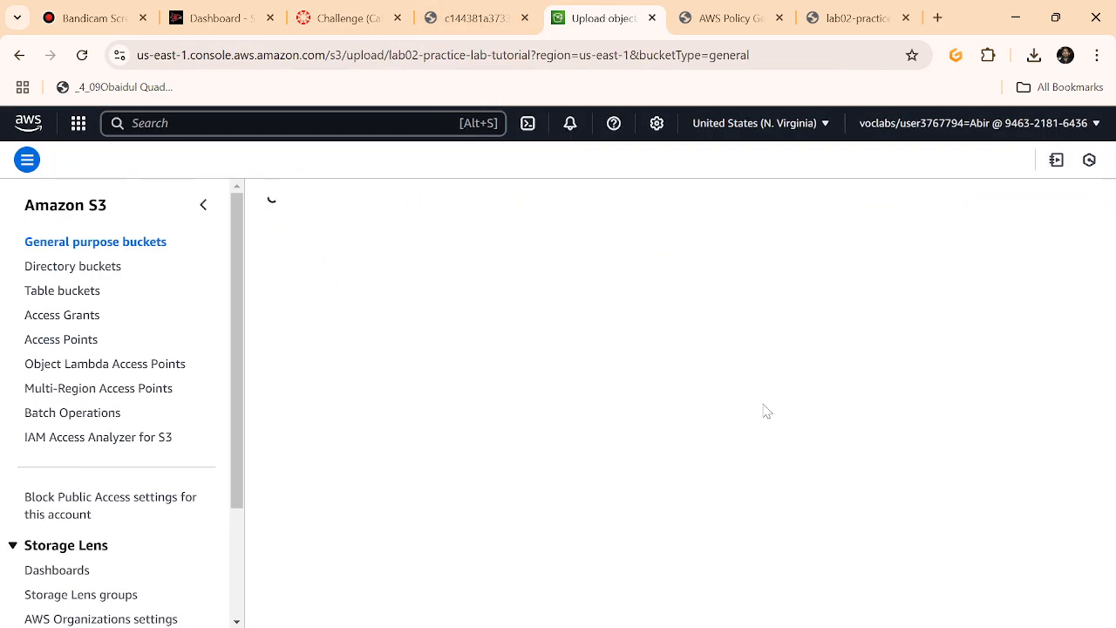
pyautogui.click(931, 368)
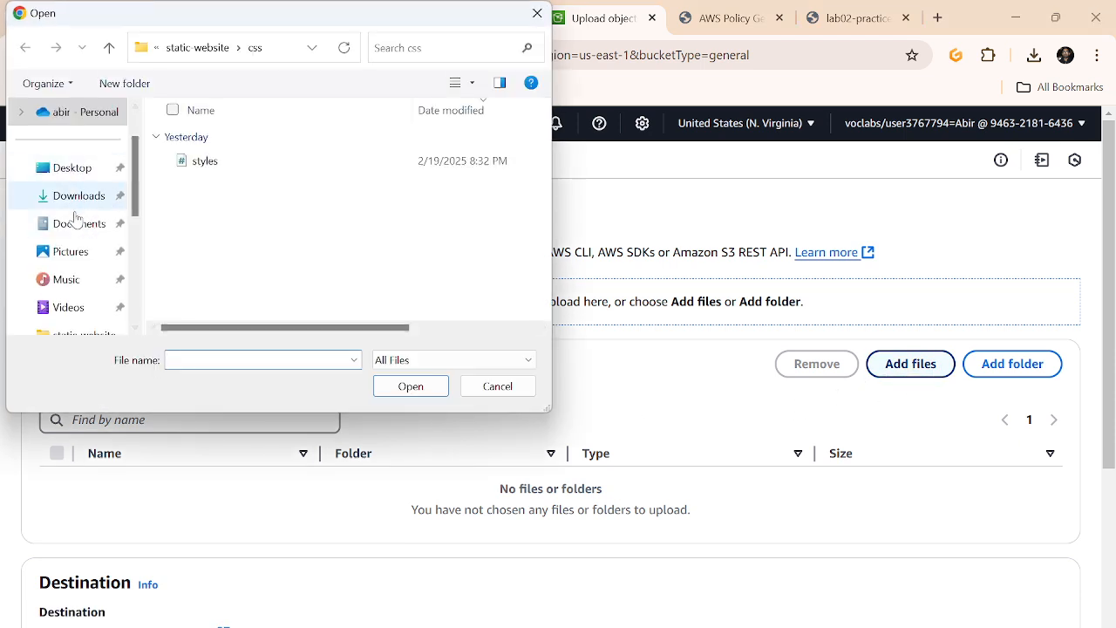
pyautogui.click(78, 199)
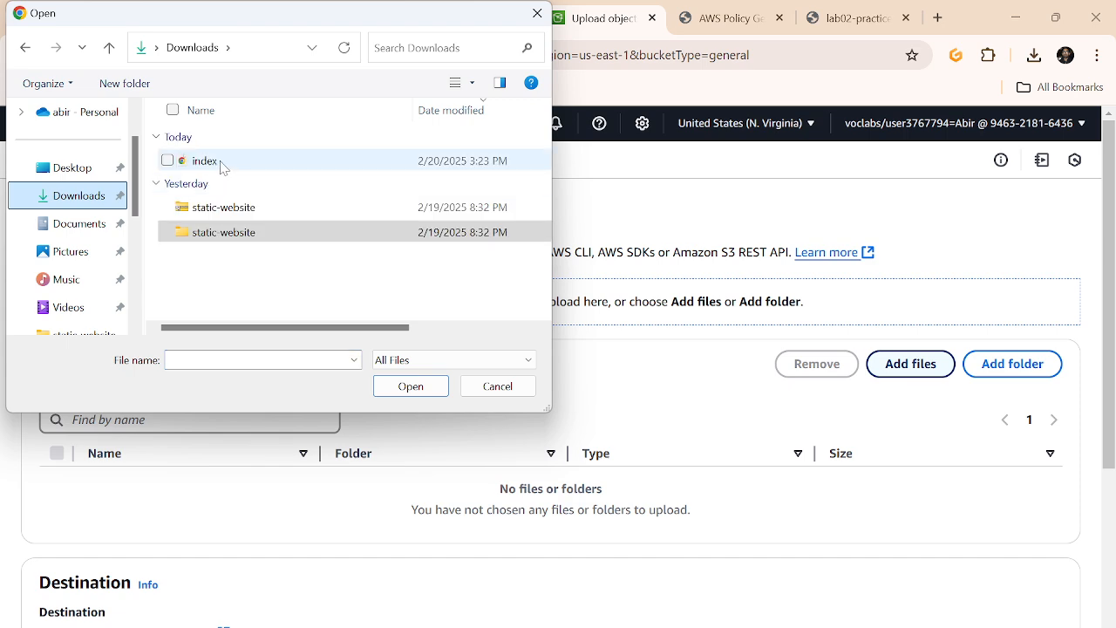
pyautogui.click(206, 161)
pyautogui.doubleClick(221, 167)
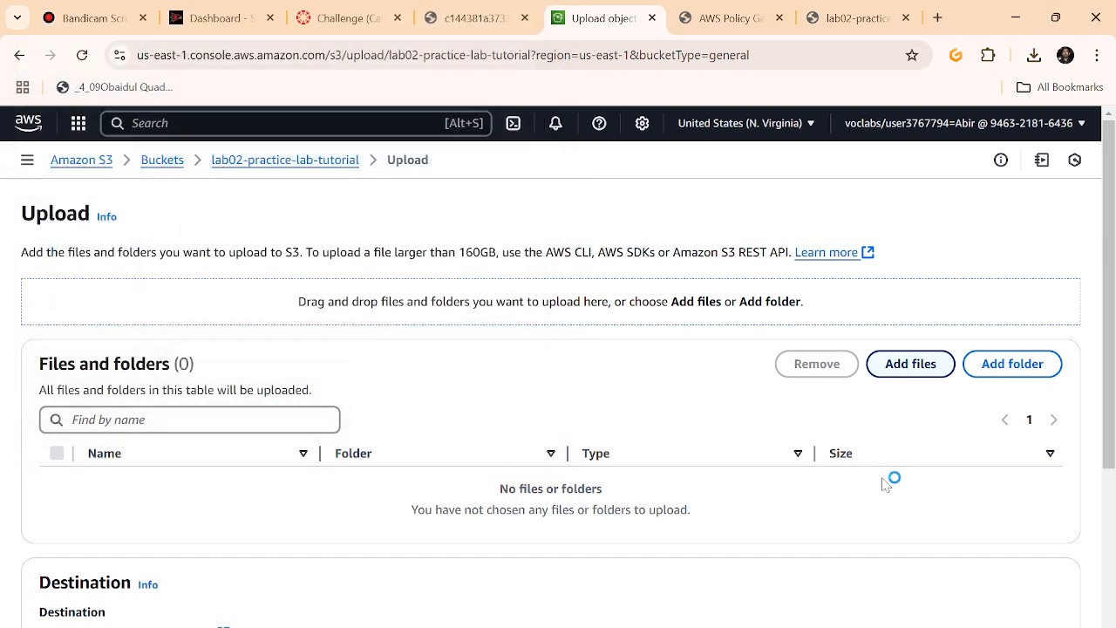
# - Upload the added index.html to the bucket with the default settings and dismiss the upload notification
pyautogui.scroll(-1, 598, 485)
pyautogui.scroll(-2, 574, 486)
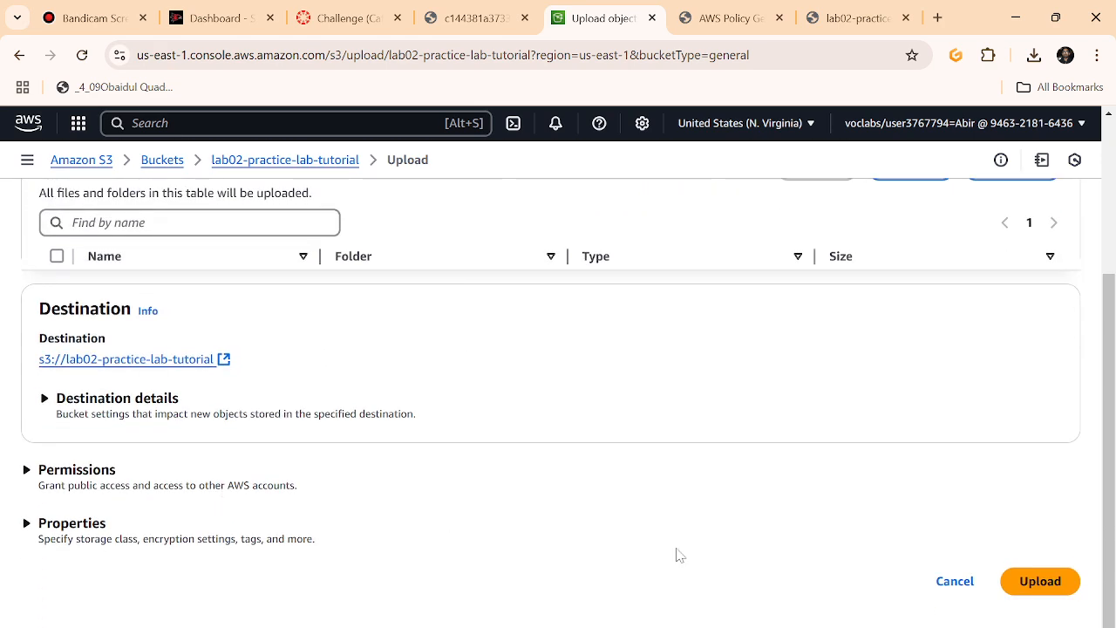
pyautogui.click(1041, 581)
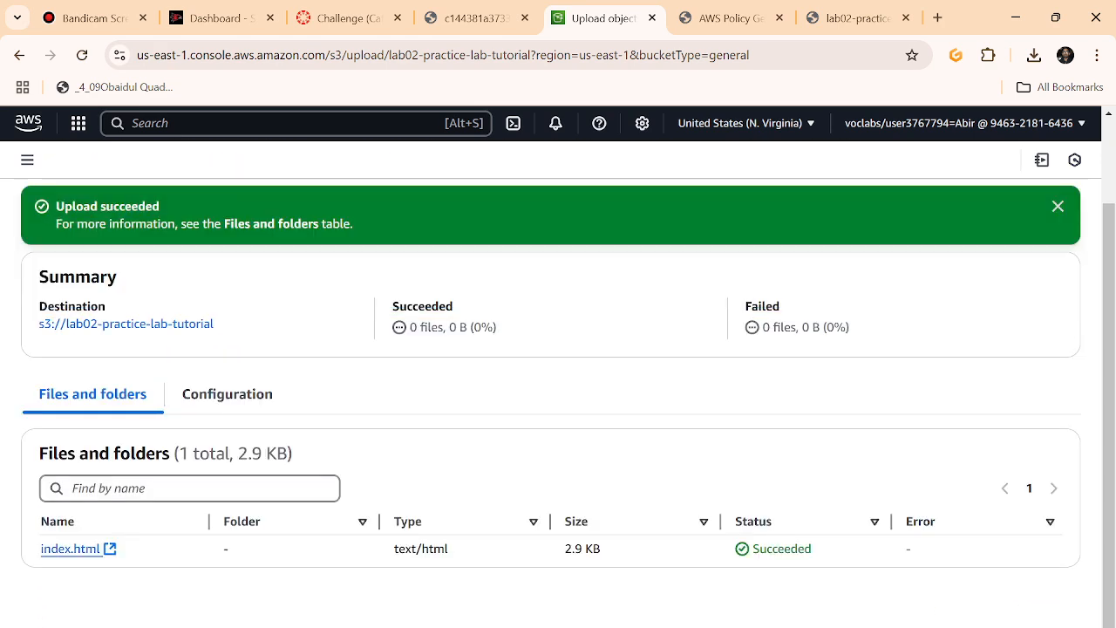
pyautogui.click(1058, 208)
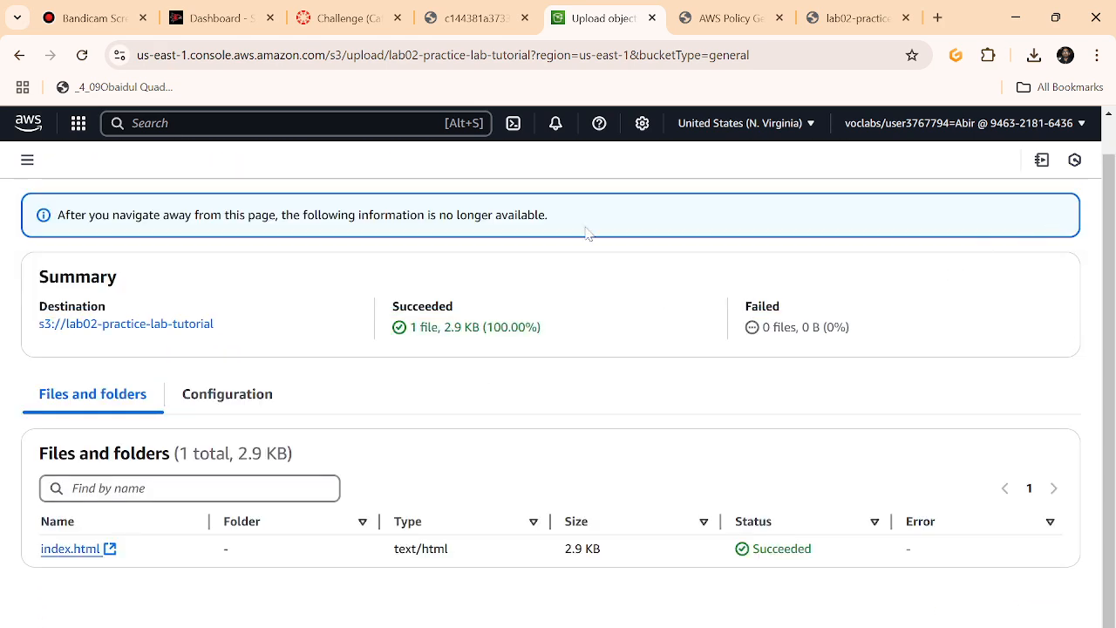
# - Return to the lab instructions and read step 20 about reloading the website
pyautogui.click(471, 18)
pyautogui.click(386, 9)
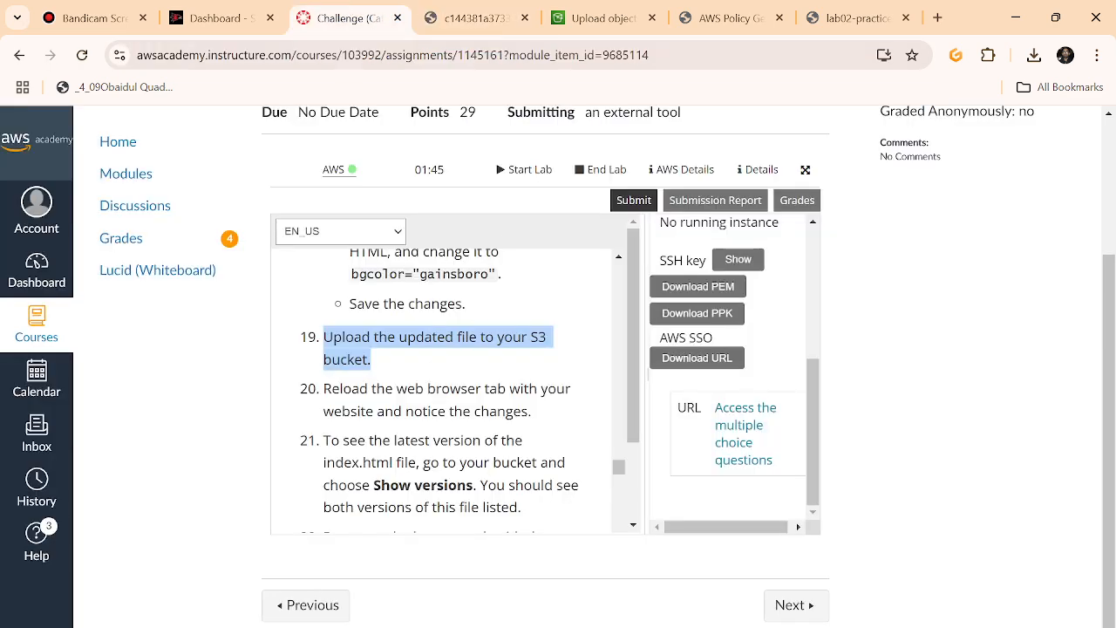
pyautogui.scroll(-1, 440, 431)
pyautogui.moveTo(532, 324); pyautogui.dragTo(331, 302)
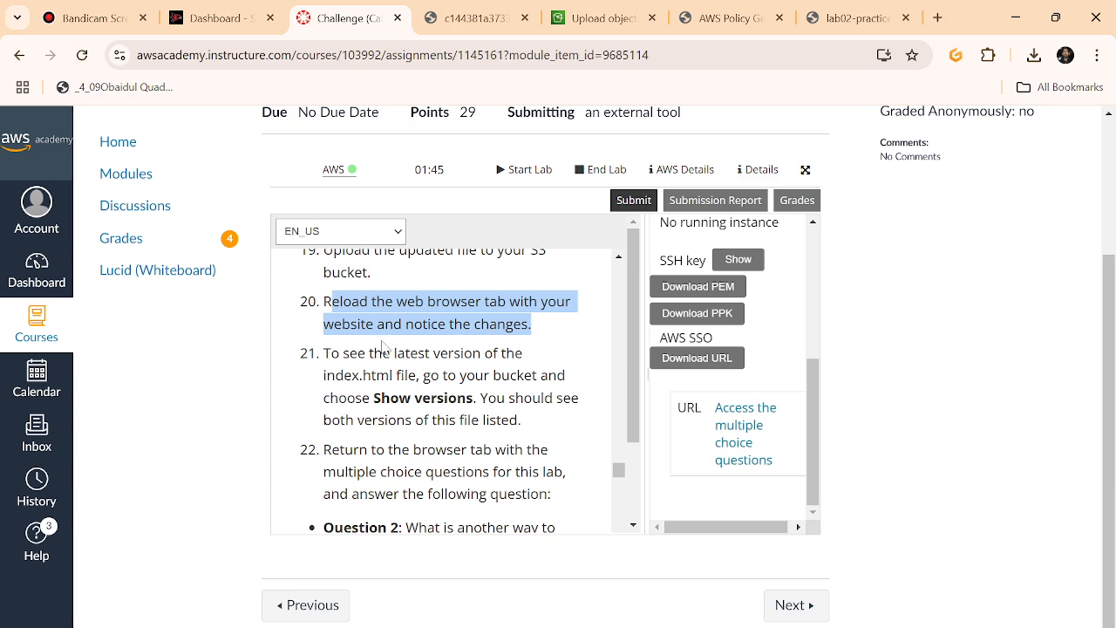
# - Reload the bucket's index.html page in the browser and examine the background colors of the cookies, drinks and tarts cells
pyautogui.click(709, 19)
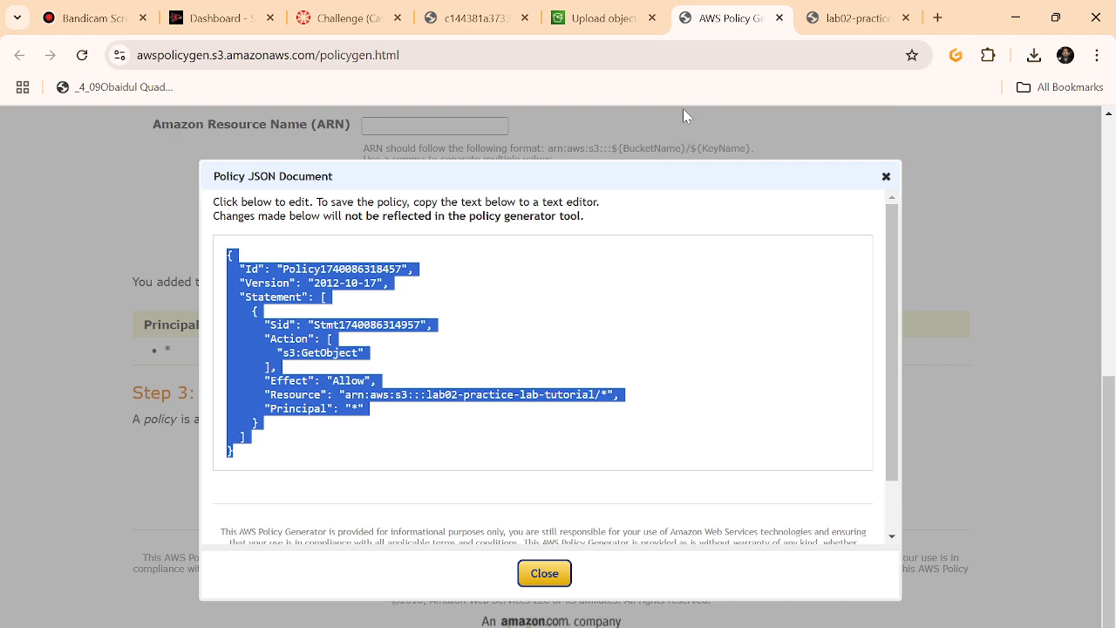
pyautogui.click(602, 18)
pyautogui.click(851, 17)
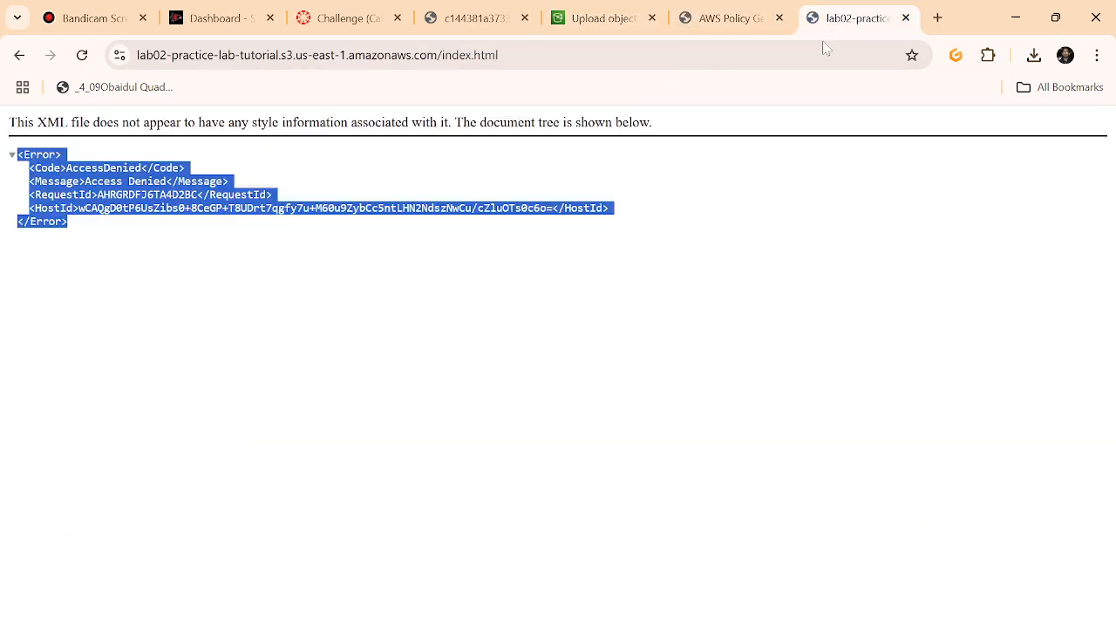
pyautogui.click(340, 315)
pyautogui.press('F5')
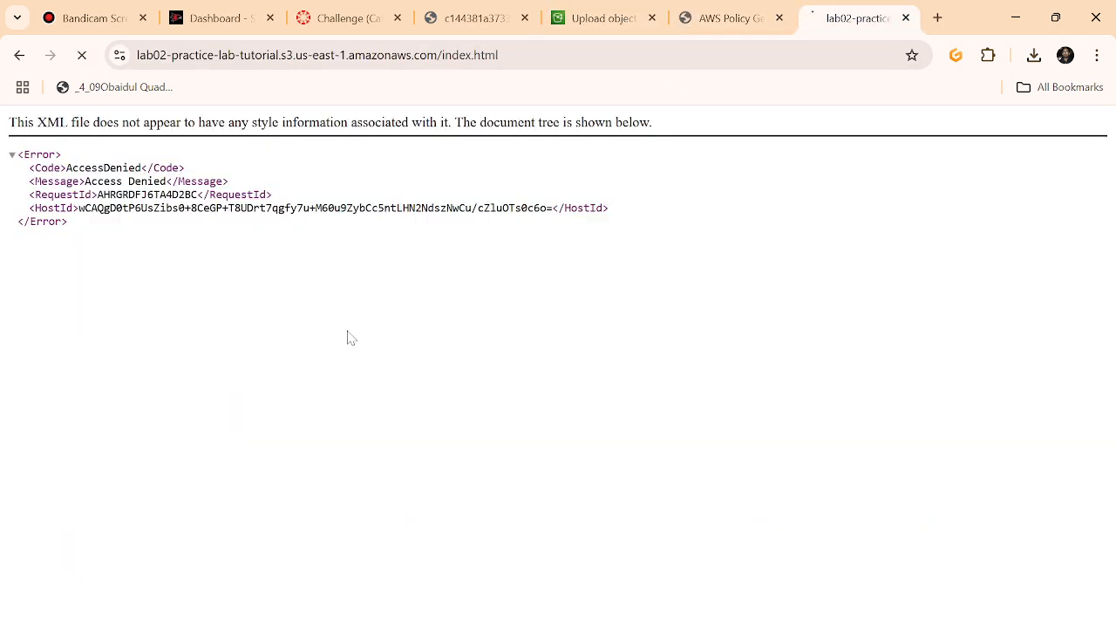
pyautogui.scroll(-3, 656, 384)
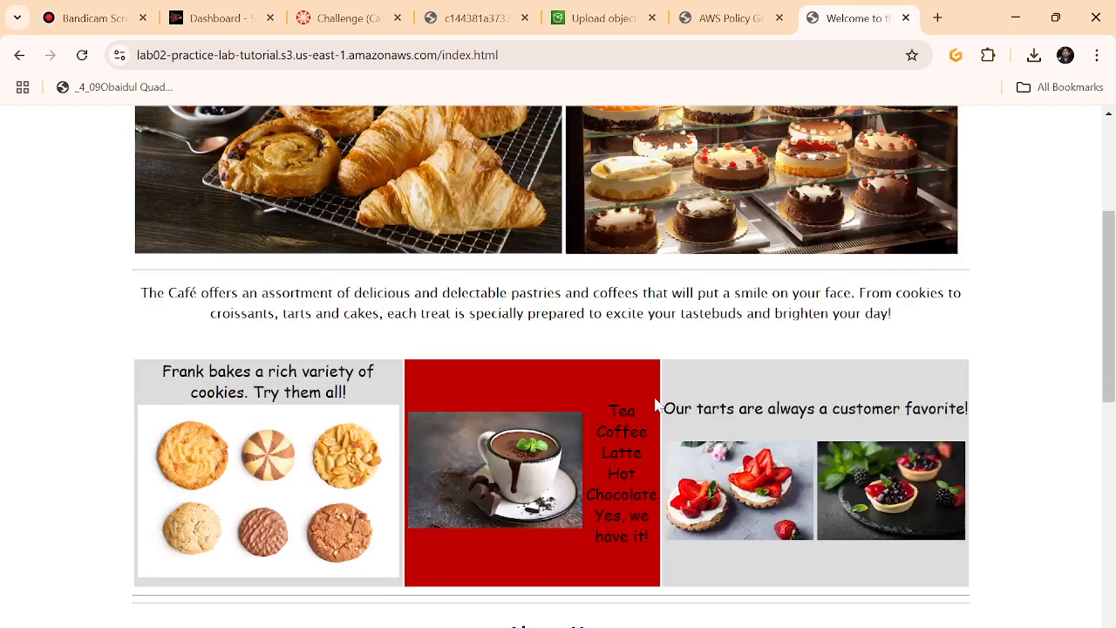
pyautogui.scroll(-1, 656, 403)
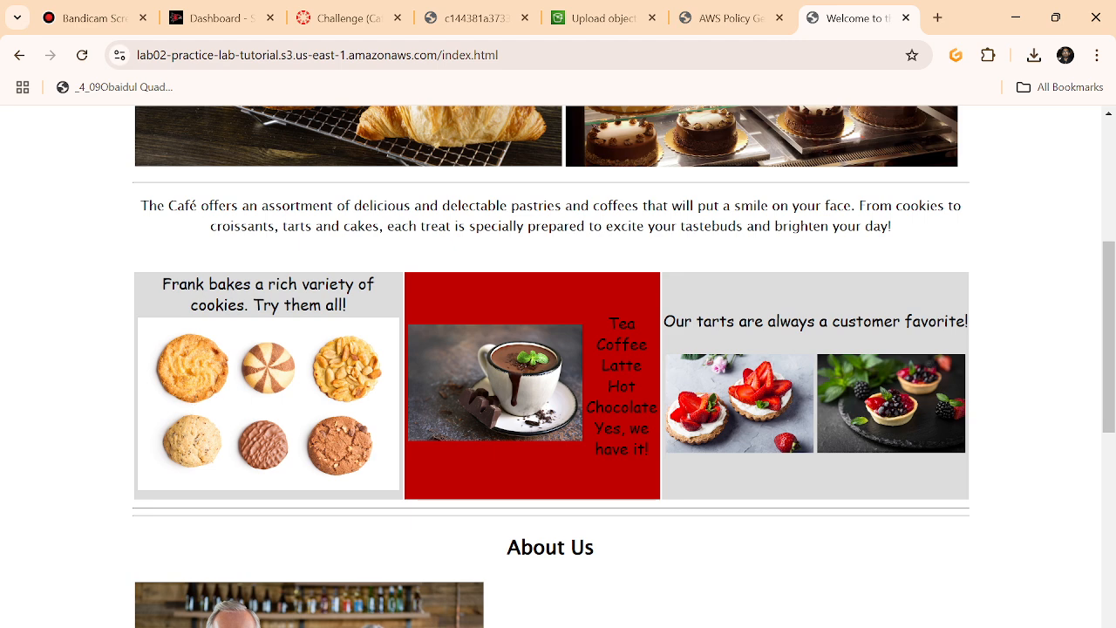
# - Compare the drinks cell's color on the café page with its bgcolor value in index.html in Visual Studio Code
pyautogui.moveTo(622, 283); pyautogui.dragTo(635, 307)
pyautogui.hotkey('alt', 'Tab')
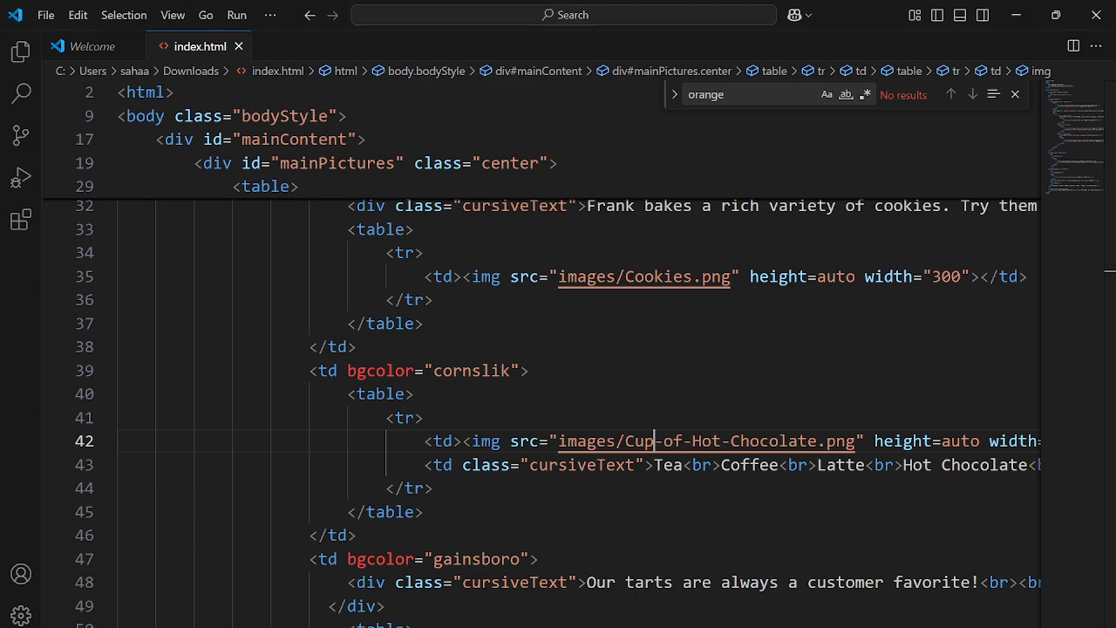
pyautogui.hotkey('alt', 'Tab')
pyautogui.scroll(-2, 820, 545)
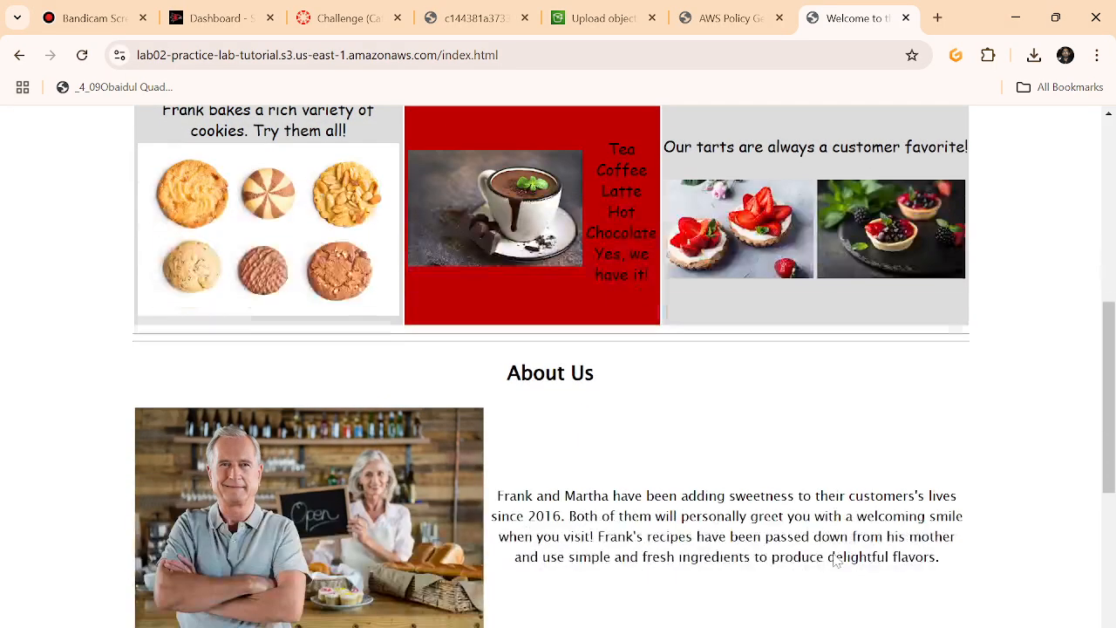
pyautogui.scroll(2, 835, 560)
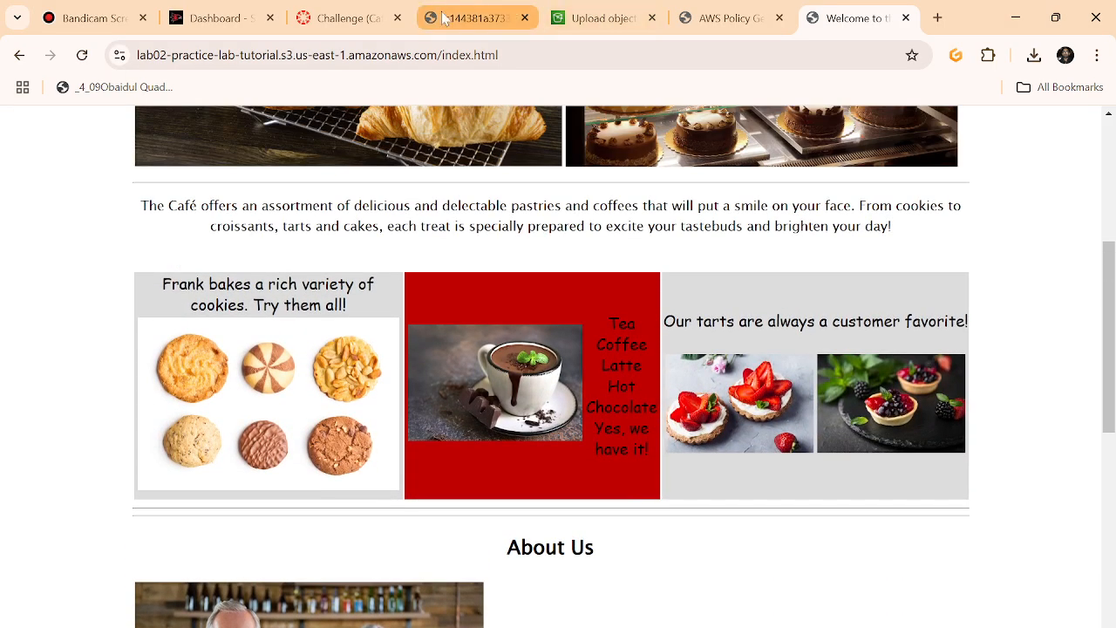
# - Look at the multiple choice questions page, and read steps 21 and 22 of the lab instructions
pyautogui.click(445, 18)
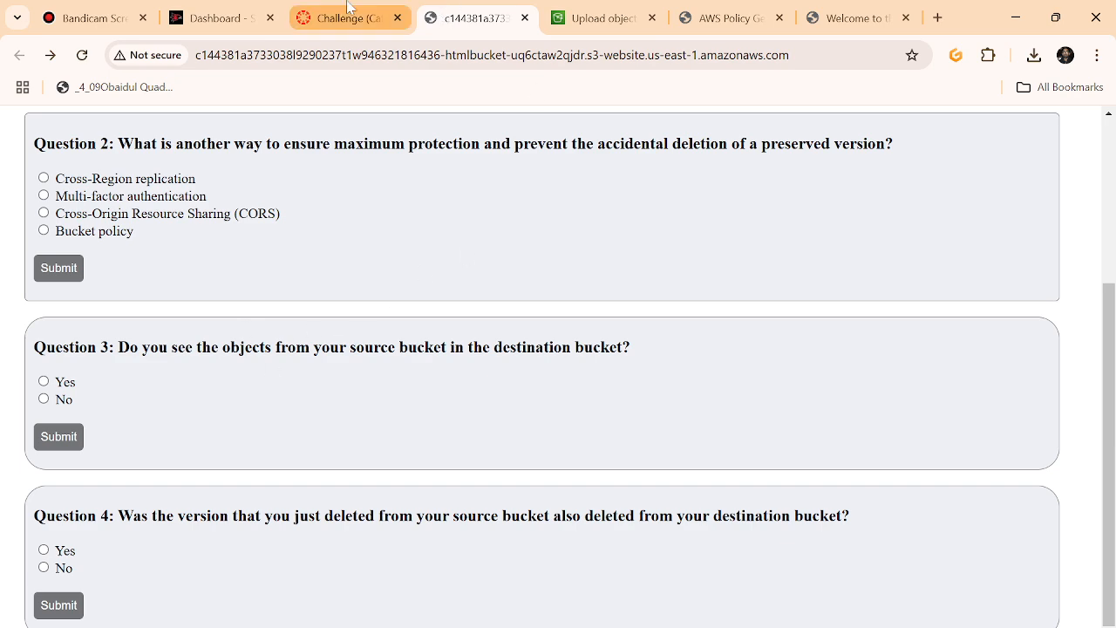
pyautogui.click(348, 16)
pyautogui.scroll(-2, 440, 391)
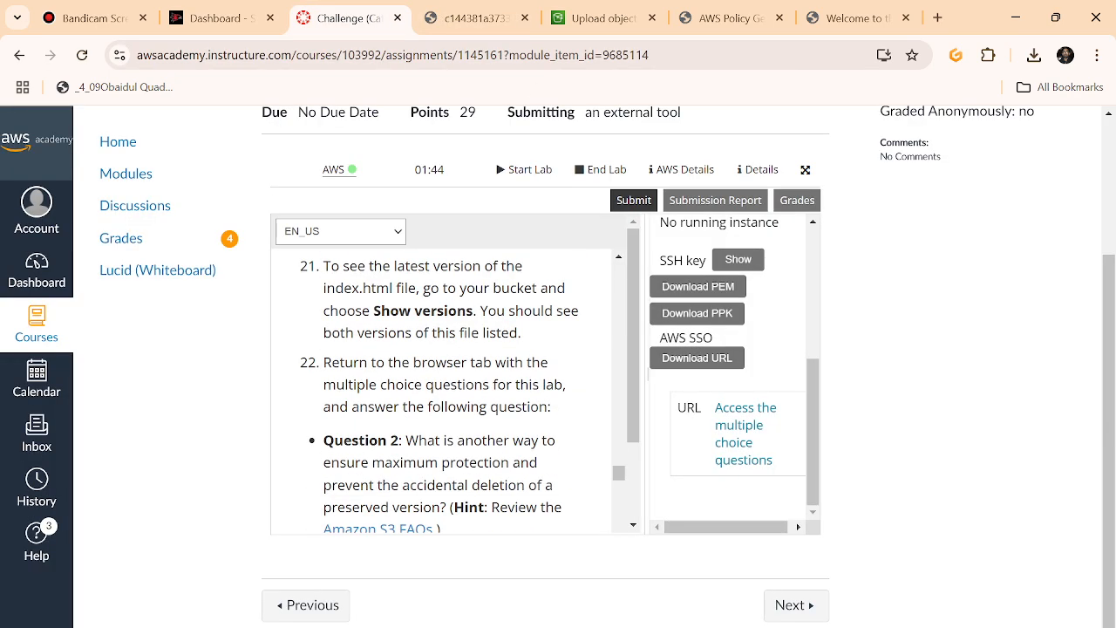
# - Close the upload status in the S3 console and show all object versions in the lab02-practice-lab-tutorial bucket
pyautogui.moveTo(329, 266); pyautogui.dragTo(565, 344)
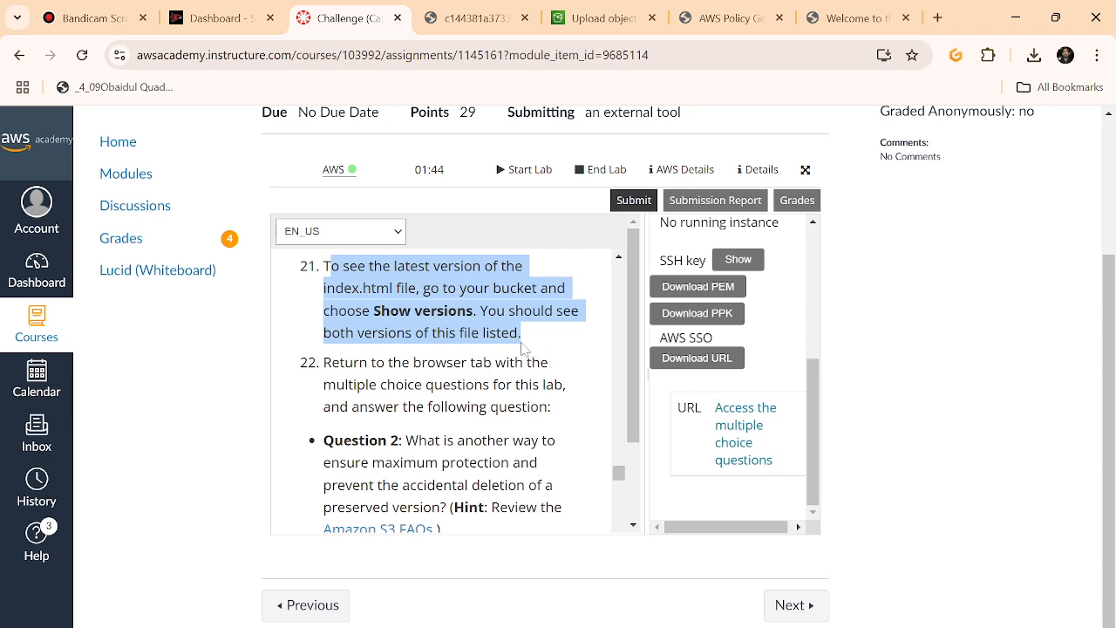
pyautogui.click(602, 18)
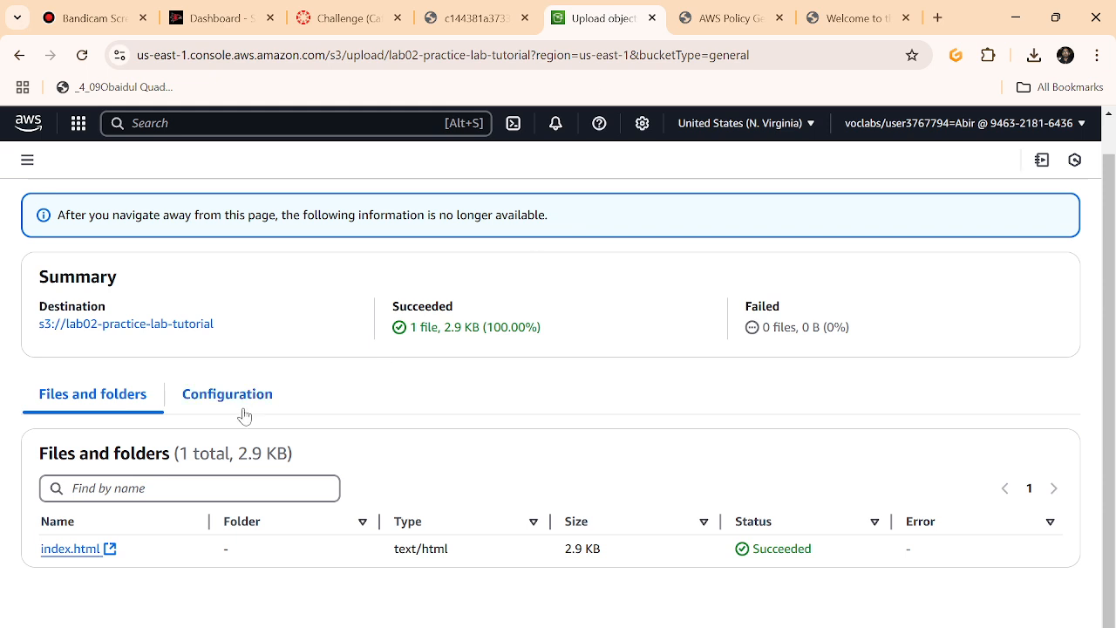
pyautogui.scroll(1, 439, 311)
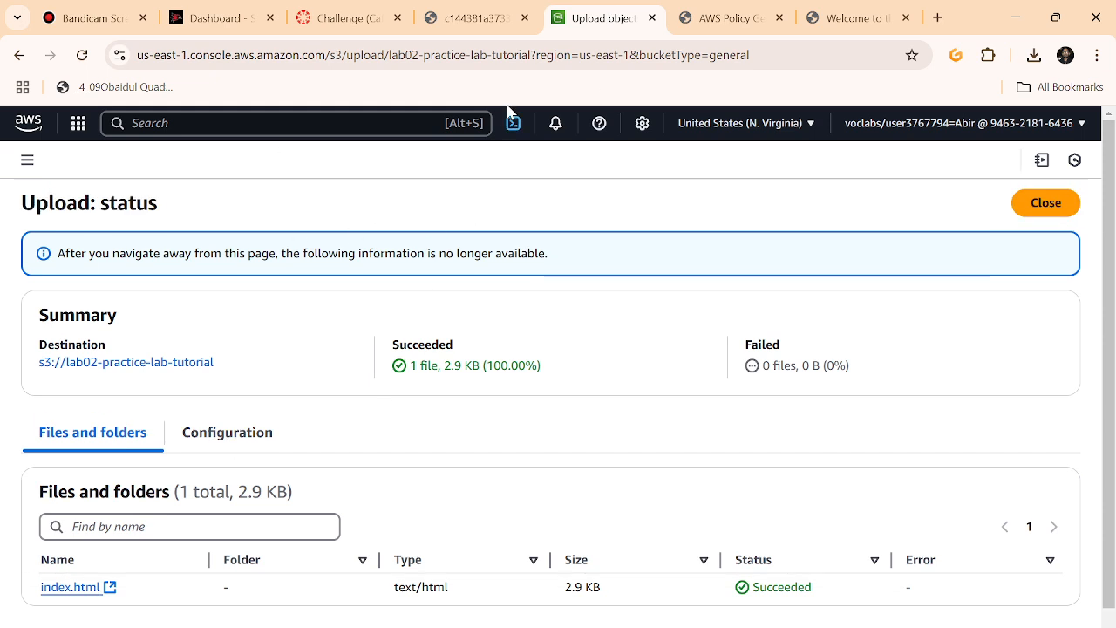
pyautogui.click(1046, 202)
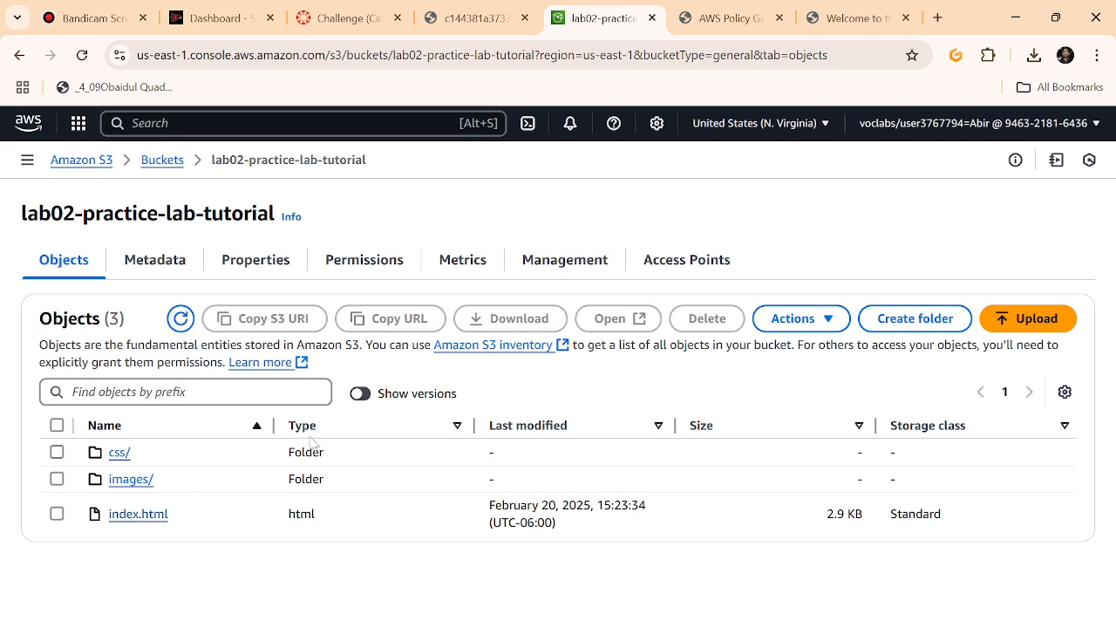
pyautogui.click(360, 393)
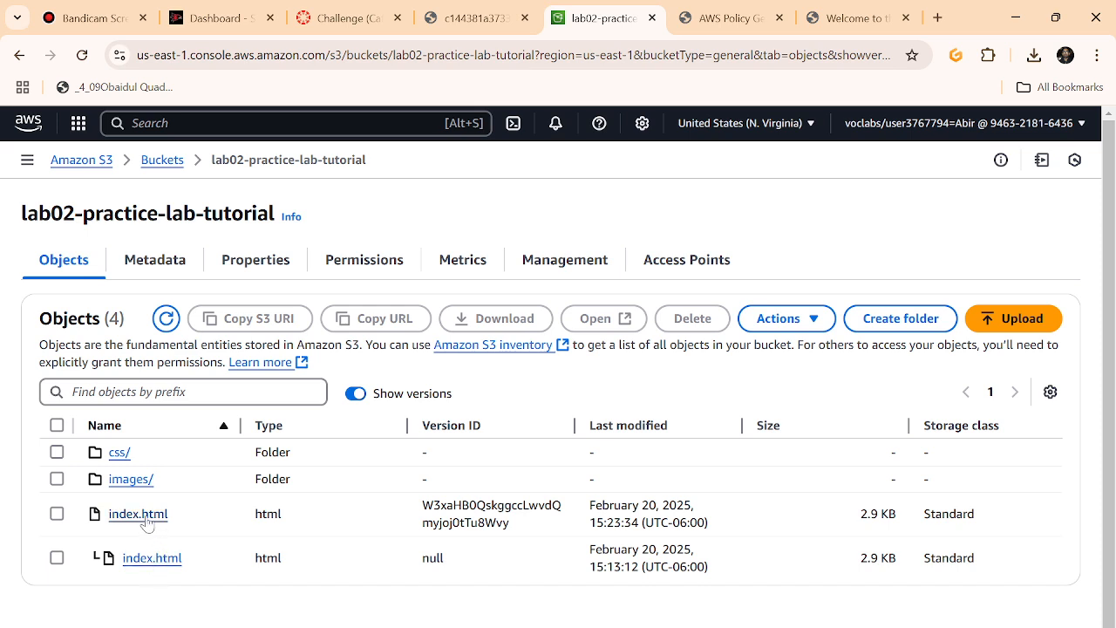
# - Return to the lab instructions and read step 22 with Question 2 on preventing accidental deletion of a preserved version
pyautogui.click(344, 17)
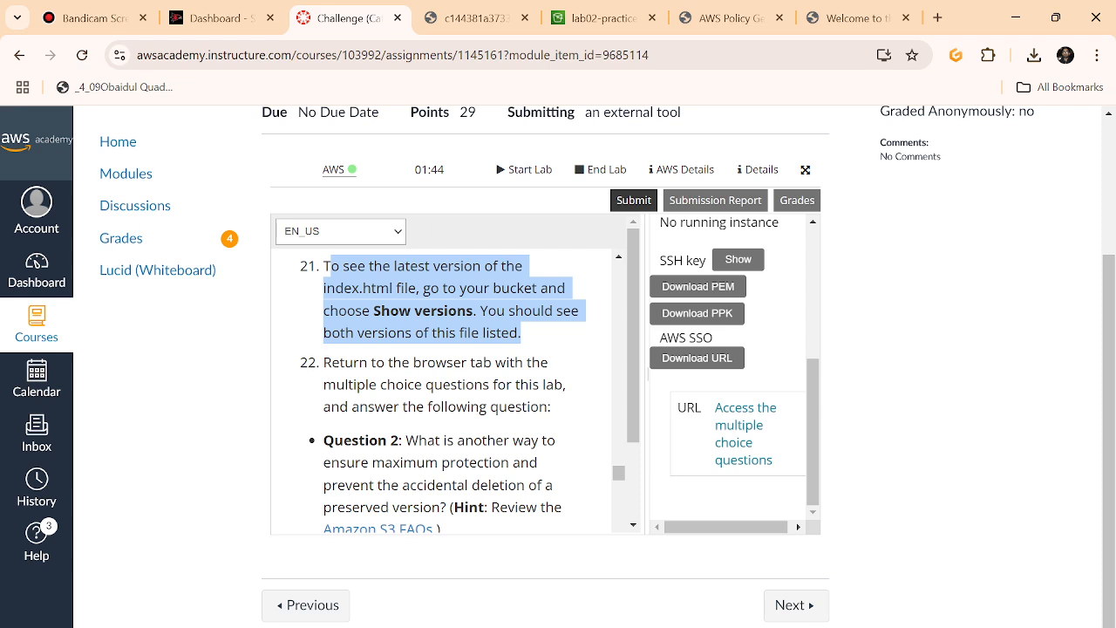
pyautogui.scroll(-1, 439, 437)
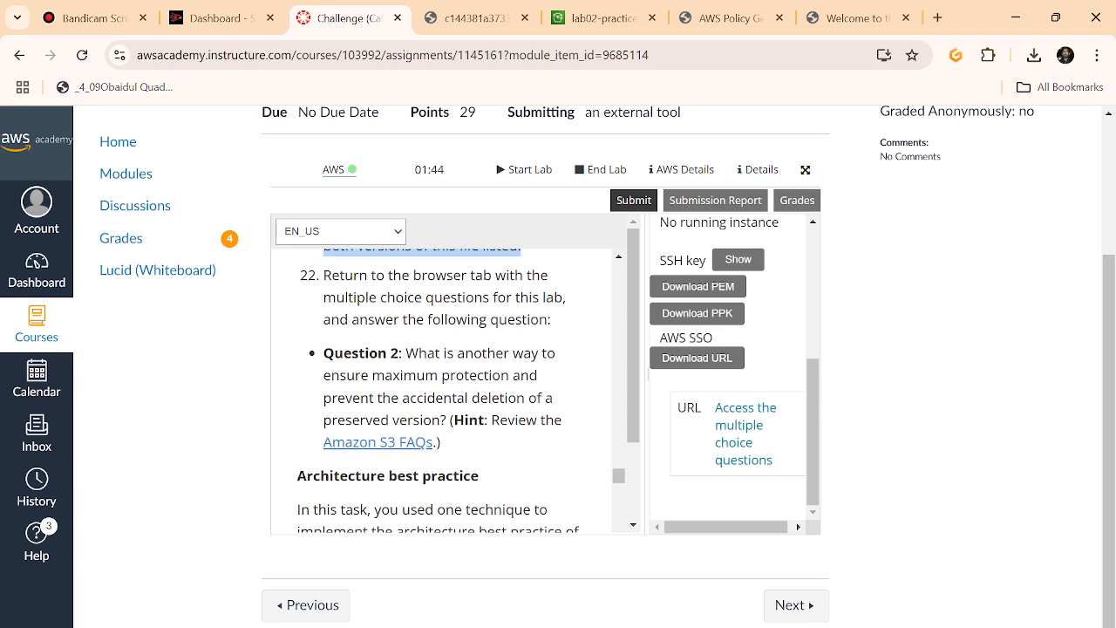
pyautogui.scroll(1, 503, 355)
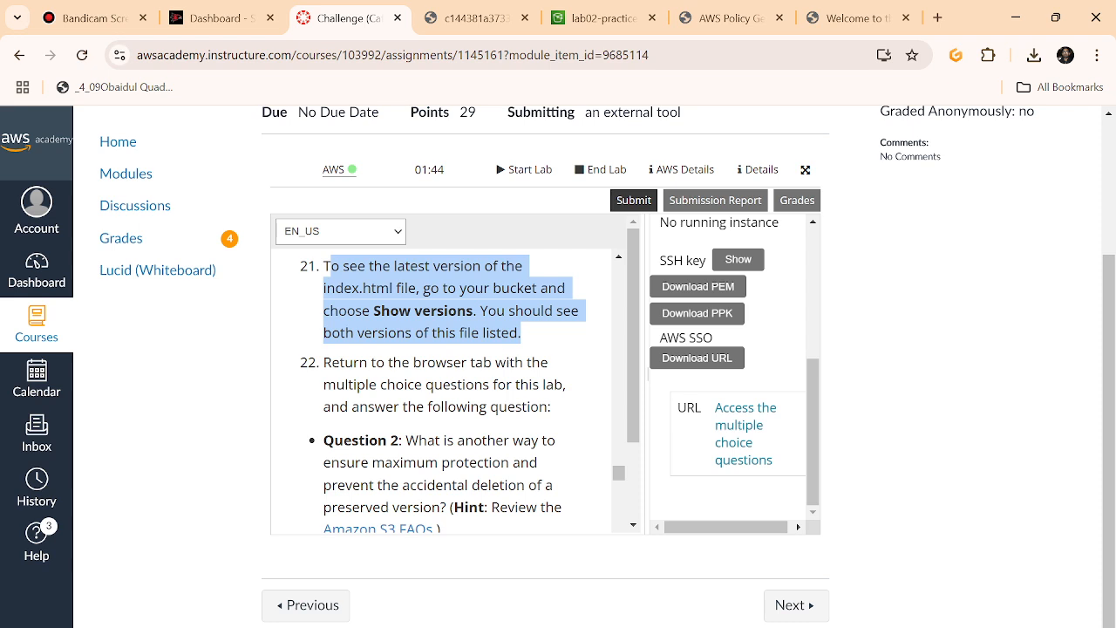
pyautogui.moveTo(330, 362); pyautogui.dragTo(545, 433)
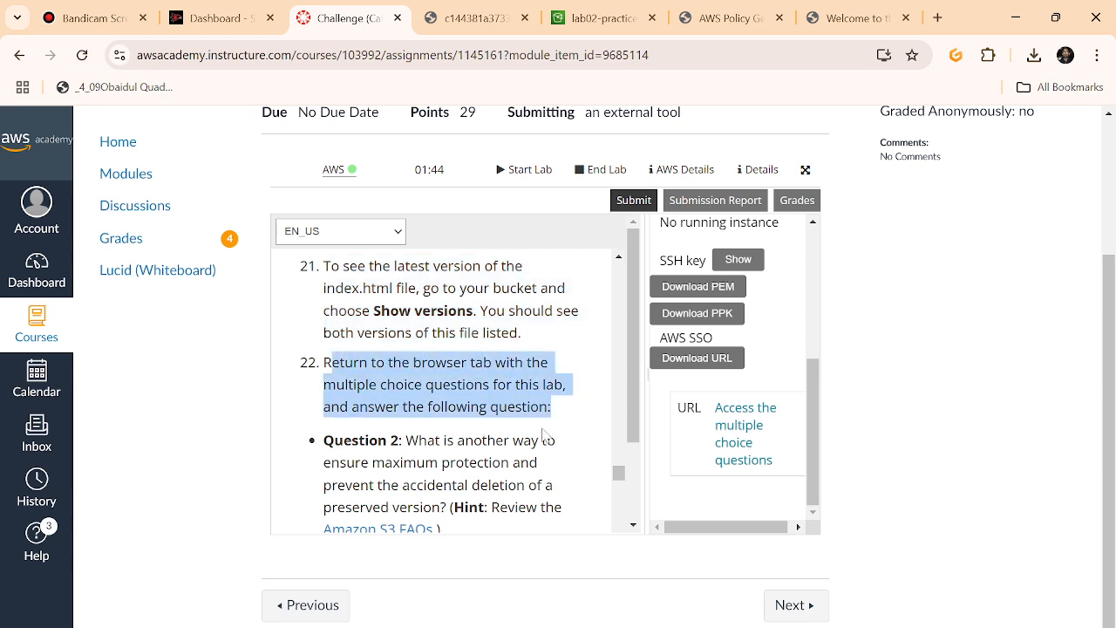
pyautogui.scroll(-1, 542, 434)
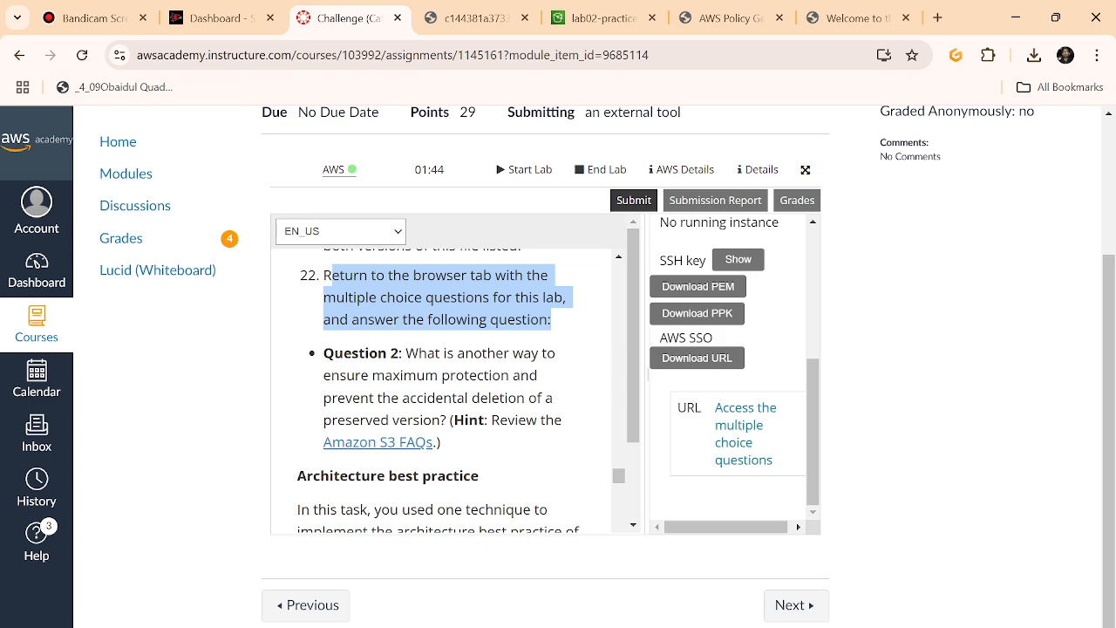
pyautogui.moveTo(400, 353); pyautogui.dragTo(323, 353)
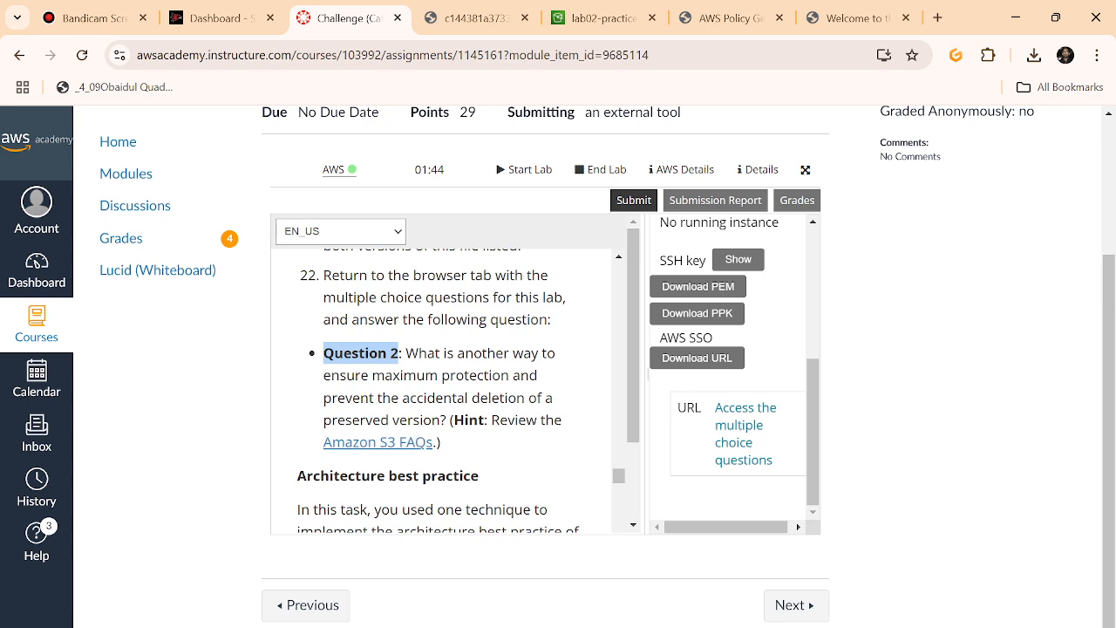
pyautogui.moveTo(446, 420); pyautogui.dragTo(324, 419)
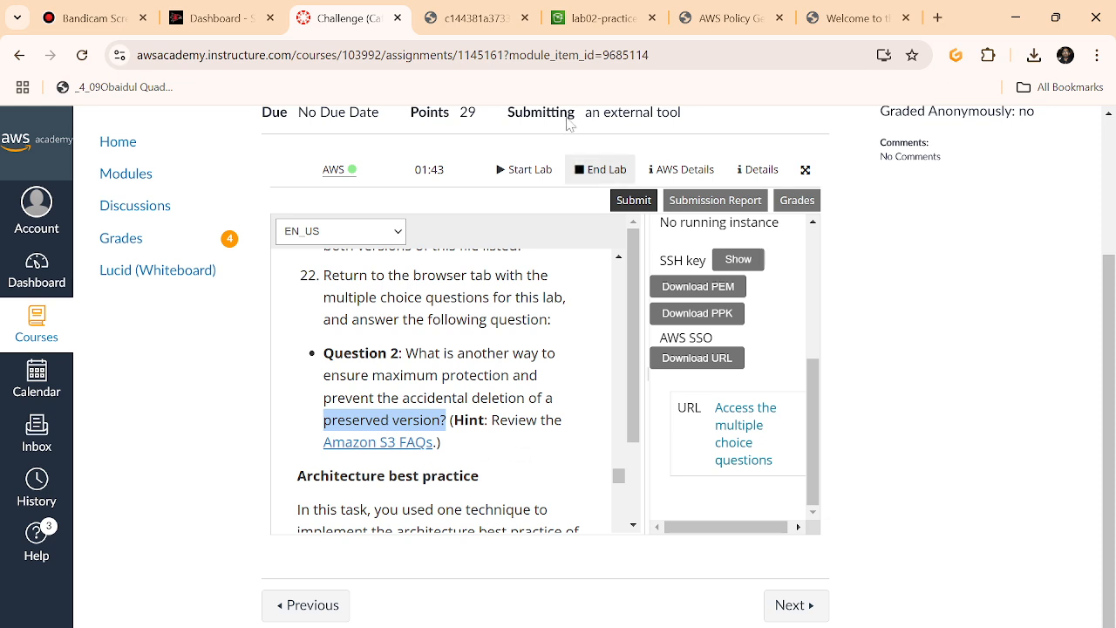
# - Submit "Multi-factor authentication" as the answer to Question 2 and return to the question list
pyautogui.click(471, 18)
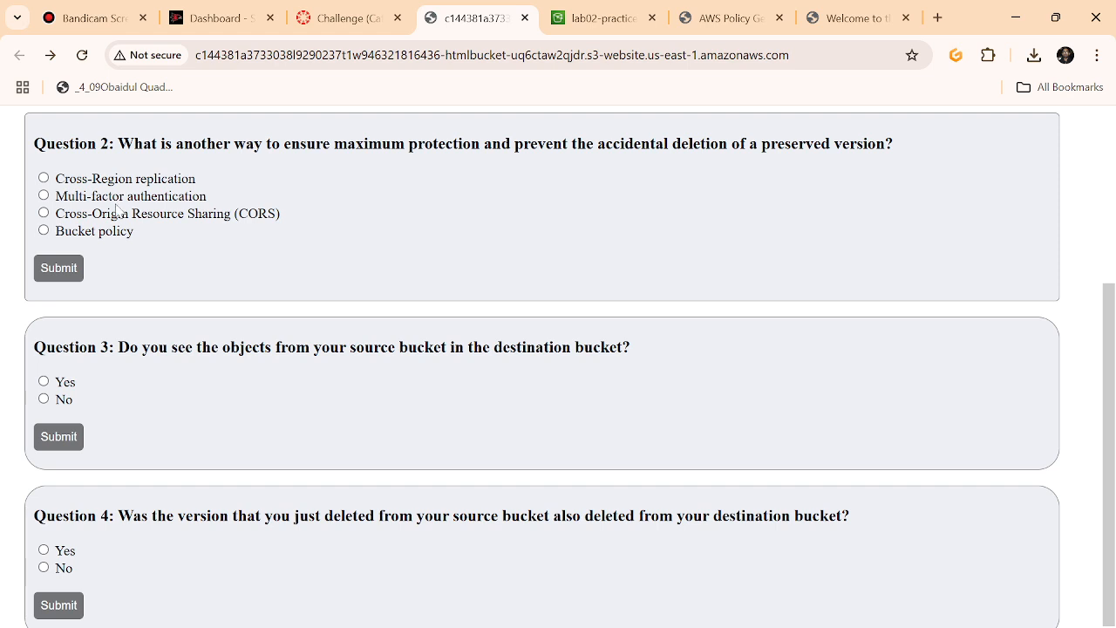
pyautogui.click(114, 203)
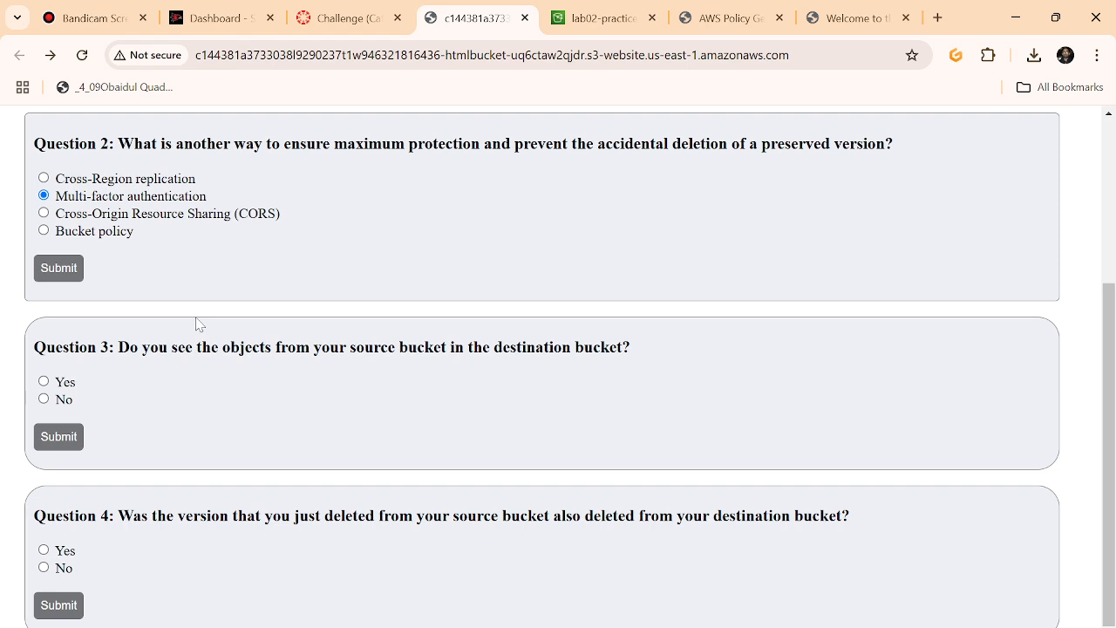
pyautogui.click(114, 180)
pyautogui.click(177, 200)
pyautogui.moveTo(59, 199); pyautogui.dragTo(216, 201)
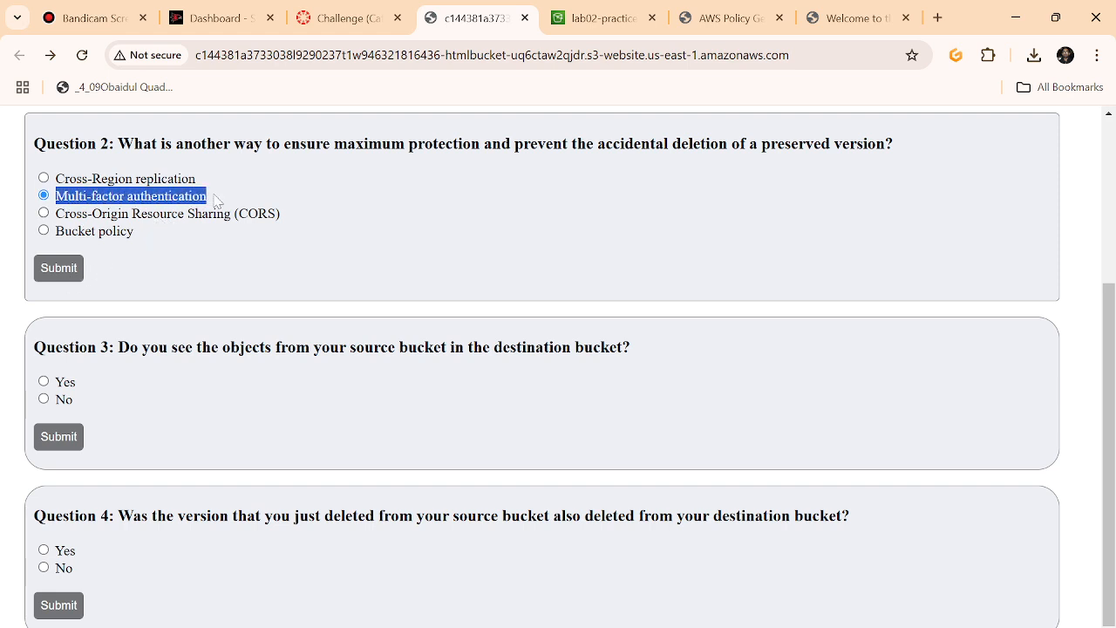
pyautogui.click(68, 272)
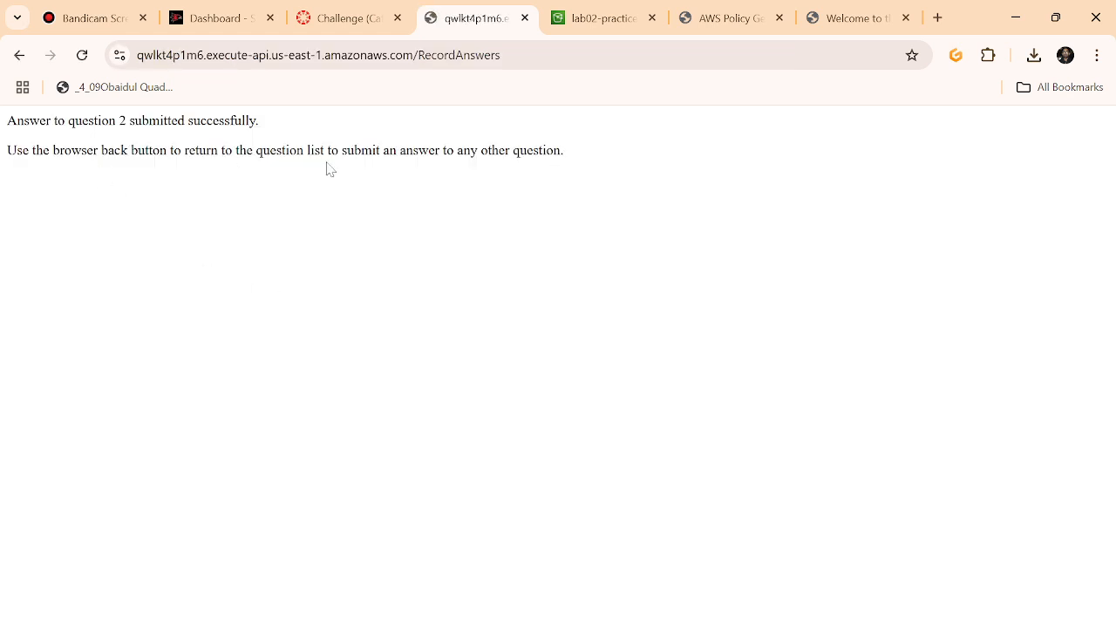
pyautogui.click(19, 55)
# - Read the challenge 3 requirement on optimizing costs of Amazon S3 object storage in the lab instructions
pyautogui.click(344, 18)
pyautogui.scroll(-3, 414, 417)
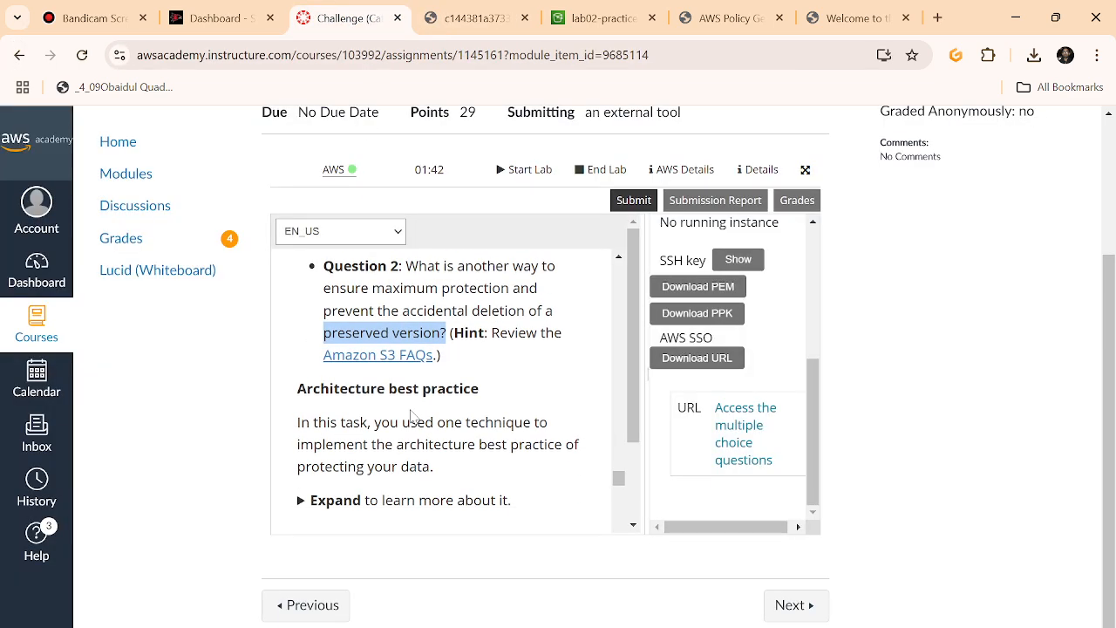
pyautogui.scroll(-3, 403, 405)
pyautogui.scroll(3, 397, 402)
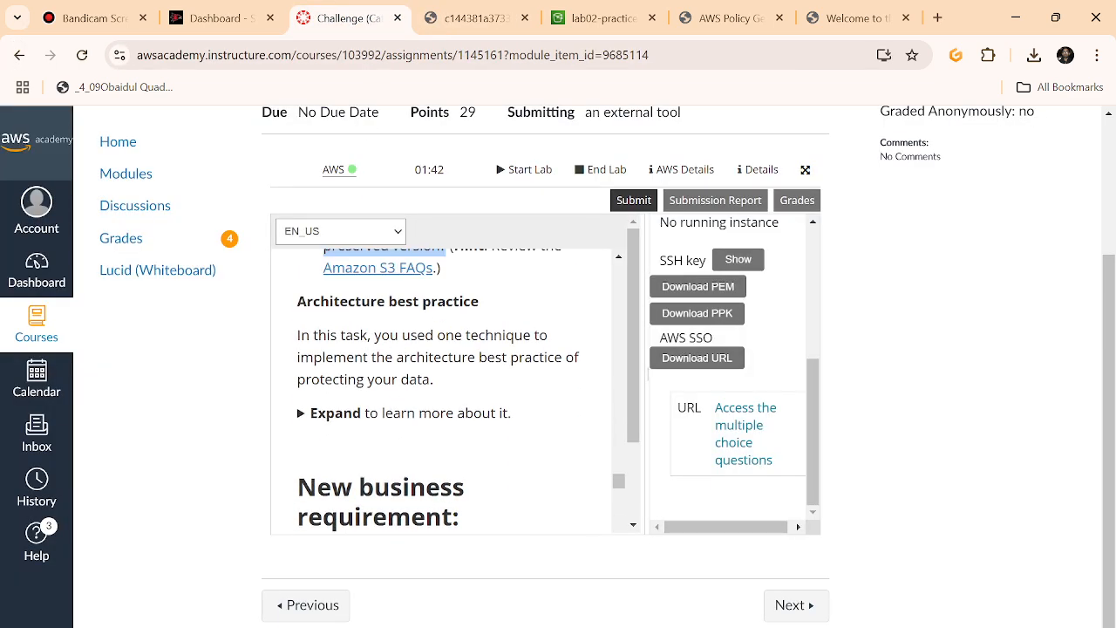
pyautogui.scroll(-2, 397, 403)
pyautogui.scroll(-2, 439, 391)
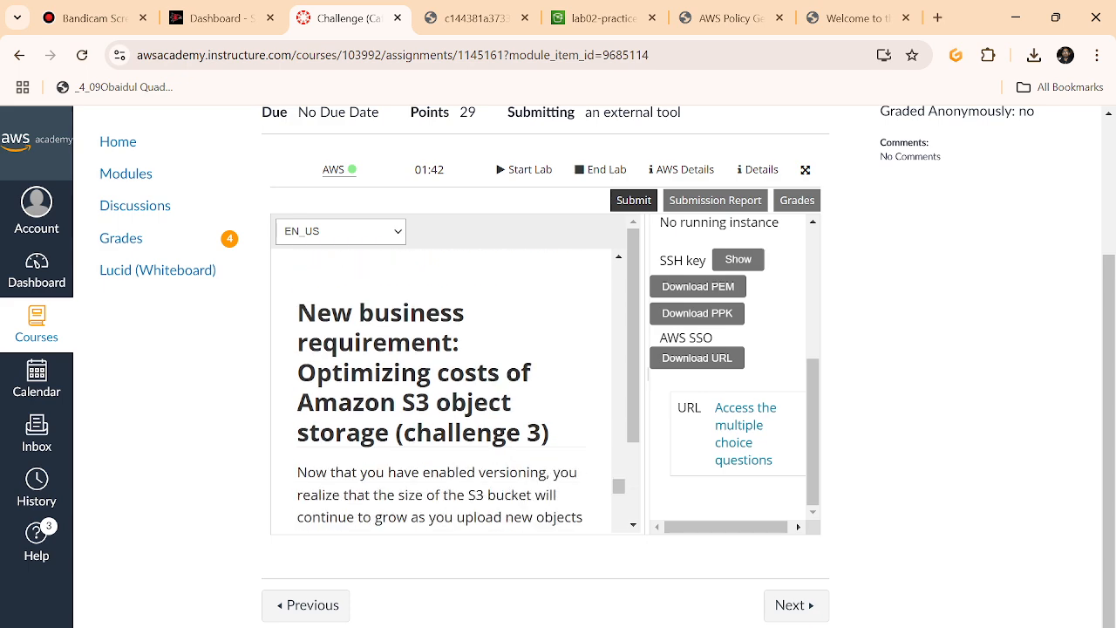
pyautogui.scroll(-2, 445, 393)
pyautogui.scroll(8, 440, 391)
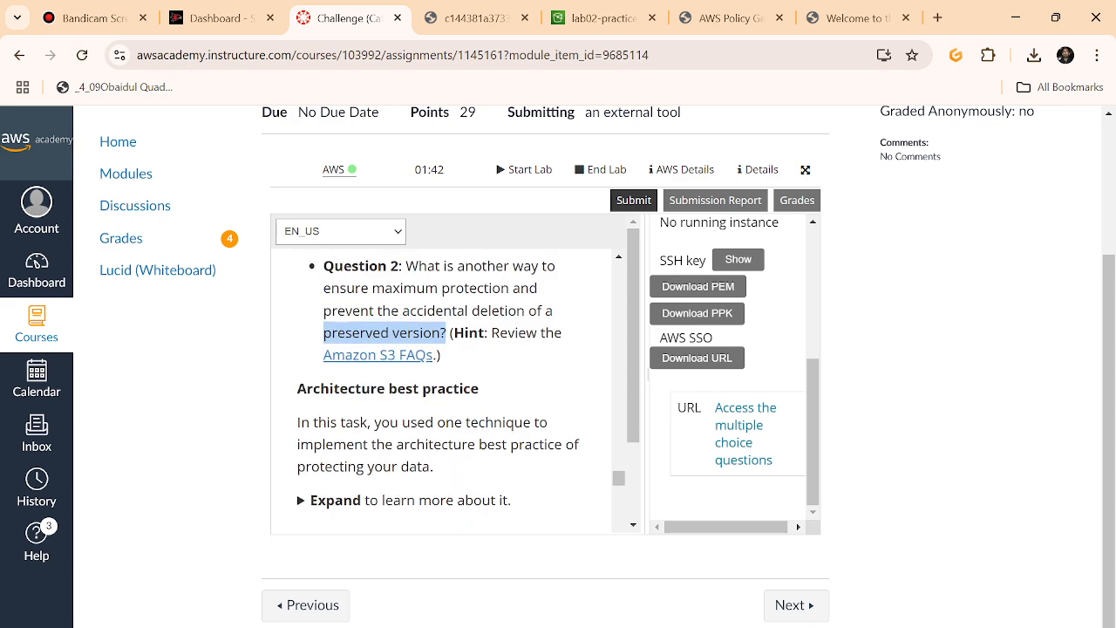
pyautogui.scroll(-12, 441, 391)
pyautogui.scroll(3, 441, 391)
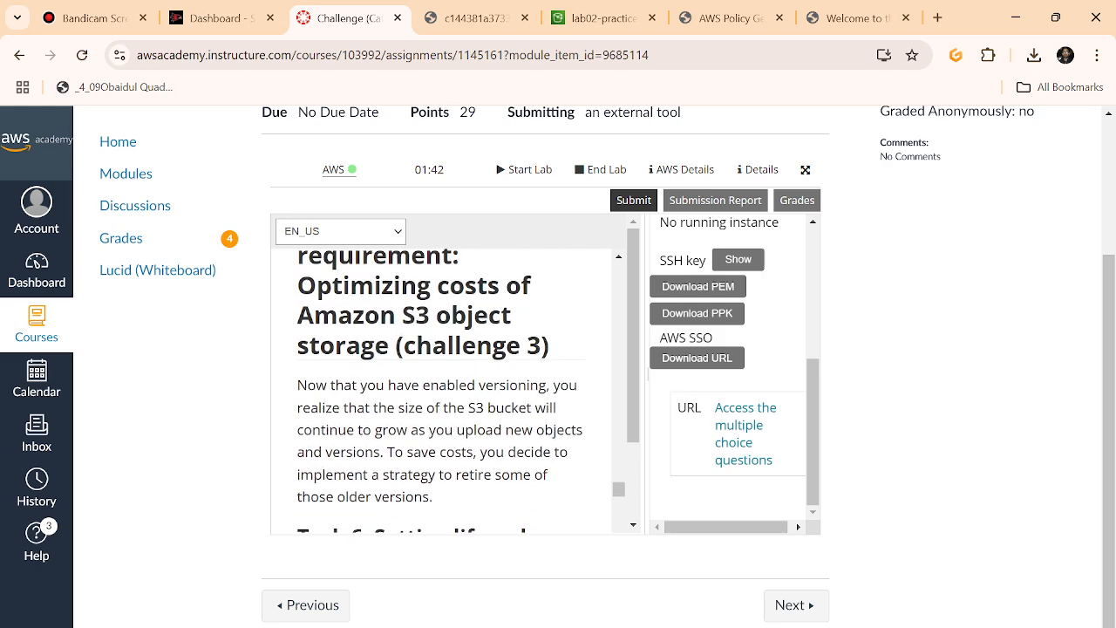
pyautogui.scroll(-1, 441, 391)
pyautogui.scroll(2, 440, 391)
pyautogui.scroll(-1, 441, 391)
pyautogui.scroll(-3, 441, 391)
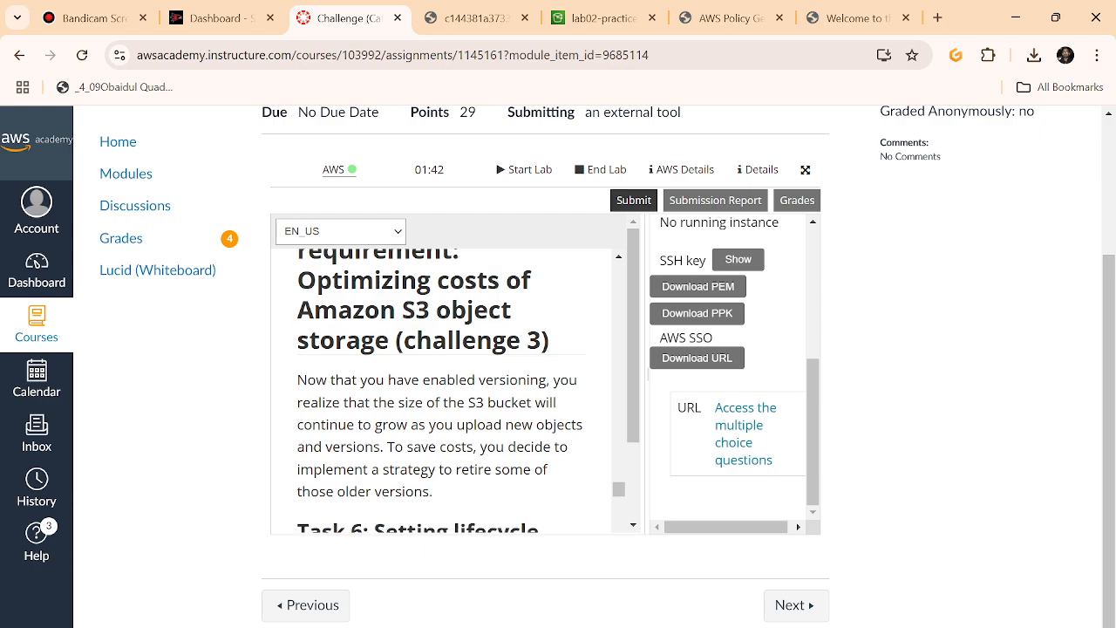
pyautogui.scroll(2, 440, 390)
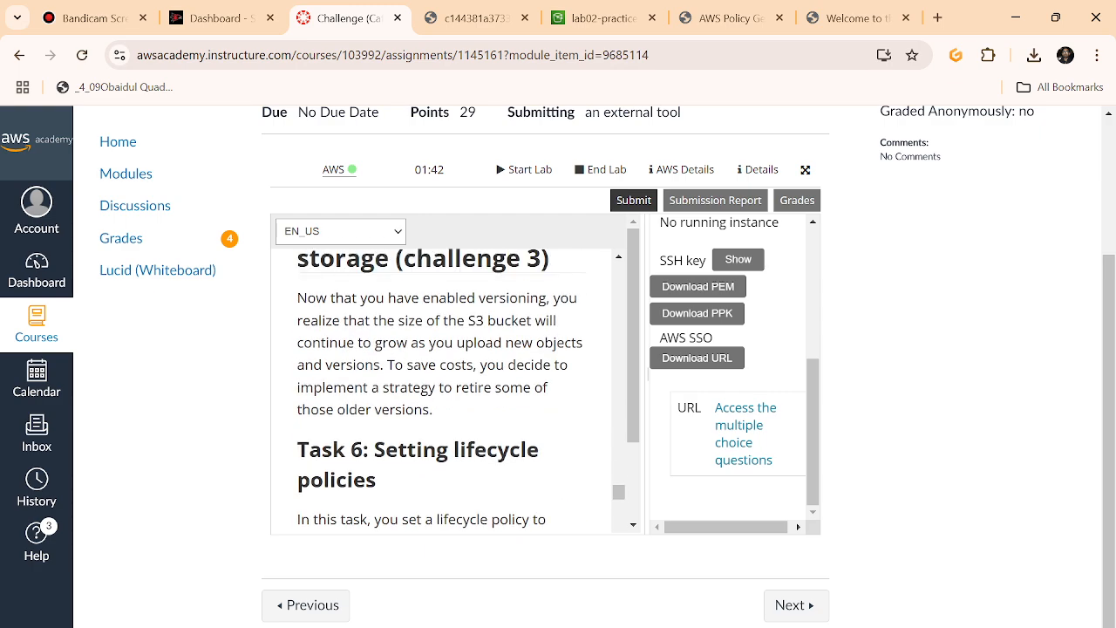
pyautogui.scroll(-3, 440, 391)
pyautogui.scroll(2, 441, 390)
pyautogui.scroll(-2, 441, 390)
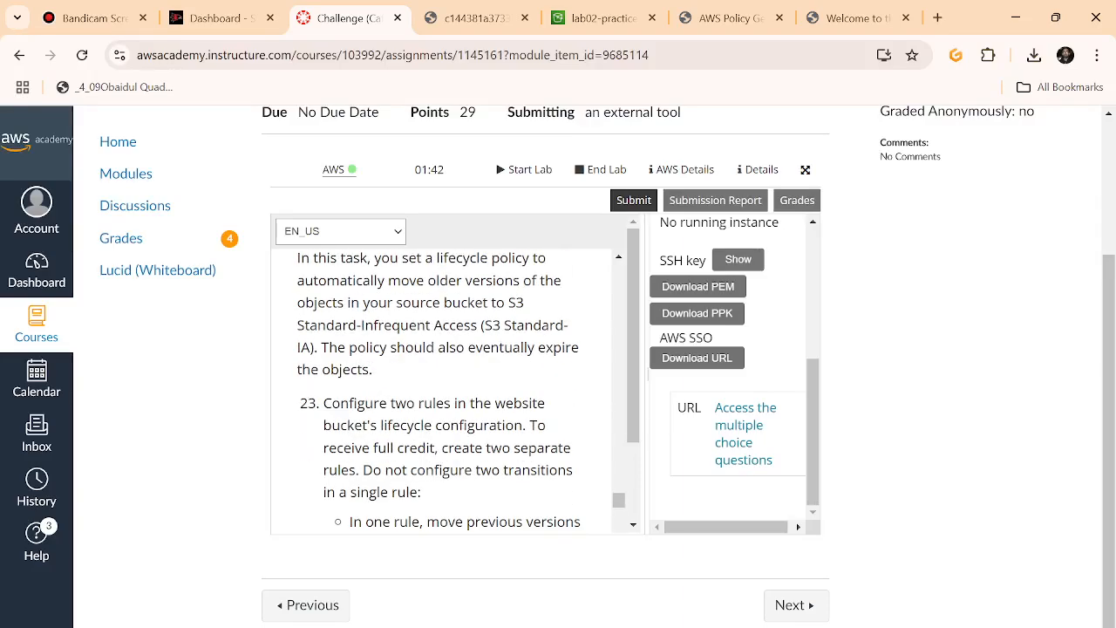
# - Read the Task 6 instructions for the two separate lifecycle rules required on the website bucket
pyautogui.scroll(1, 441, 391)
pyautogui.moveTo(375, 305); pyautogui.dragTo(373, 274)
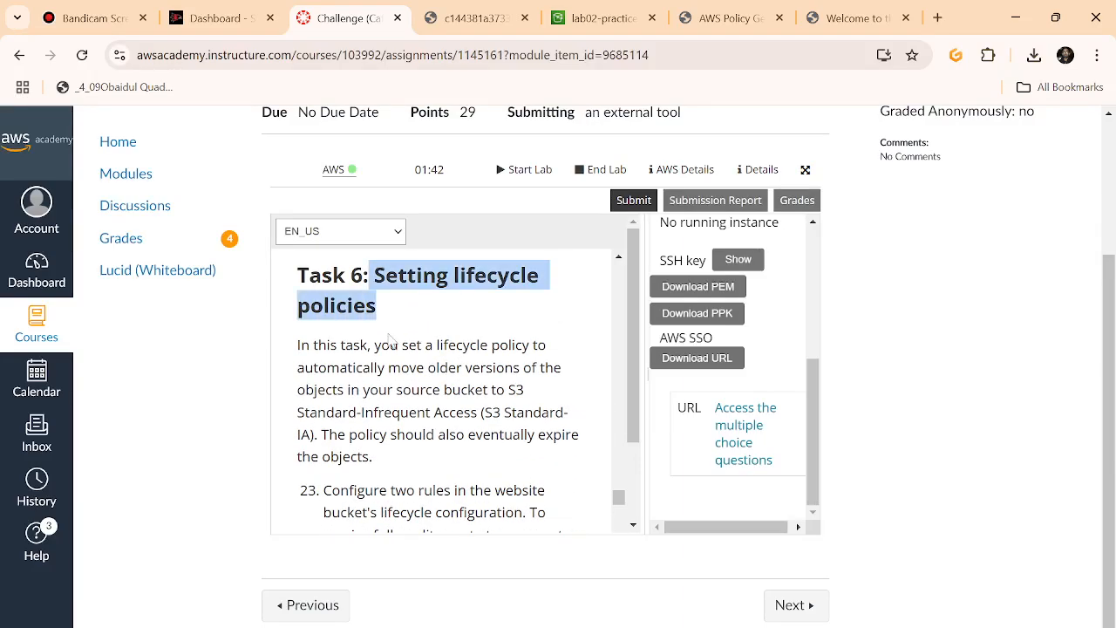
pyautogui.scroll(-3, 397, 366)
pyautogui.scroll(1, 402, 372)
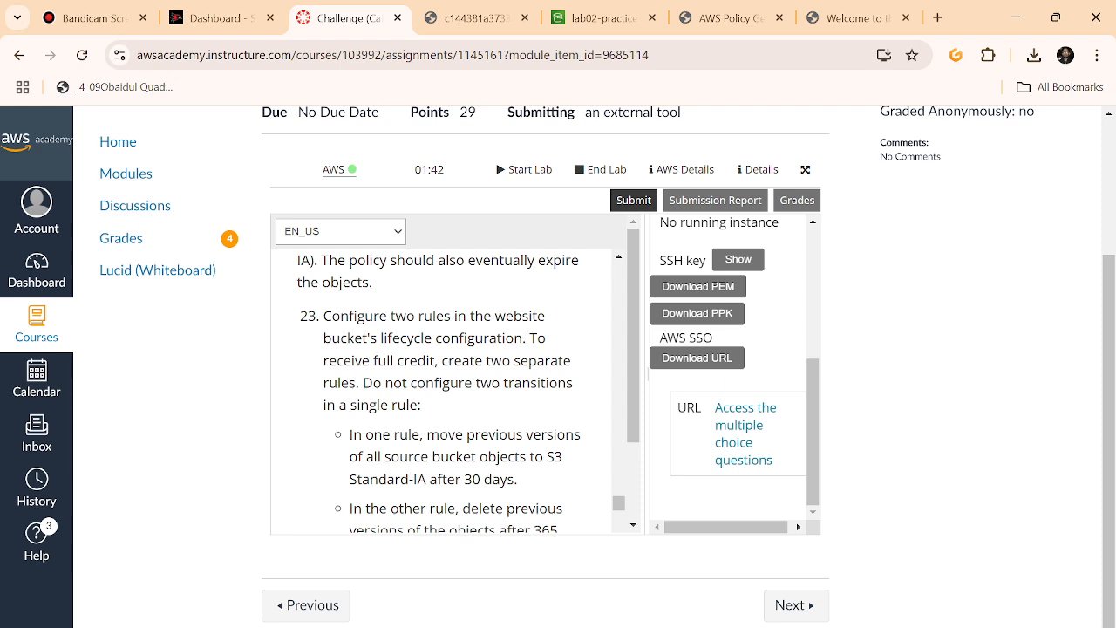
pyautogui.scroll(-1, 410, 417)
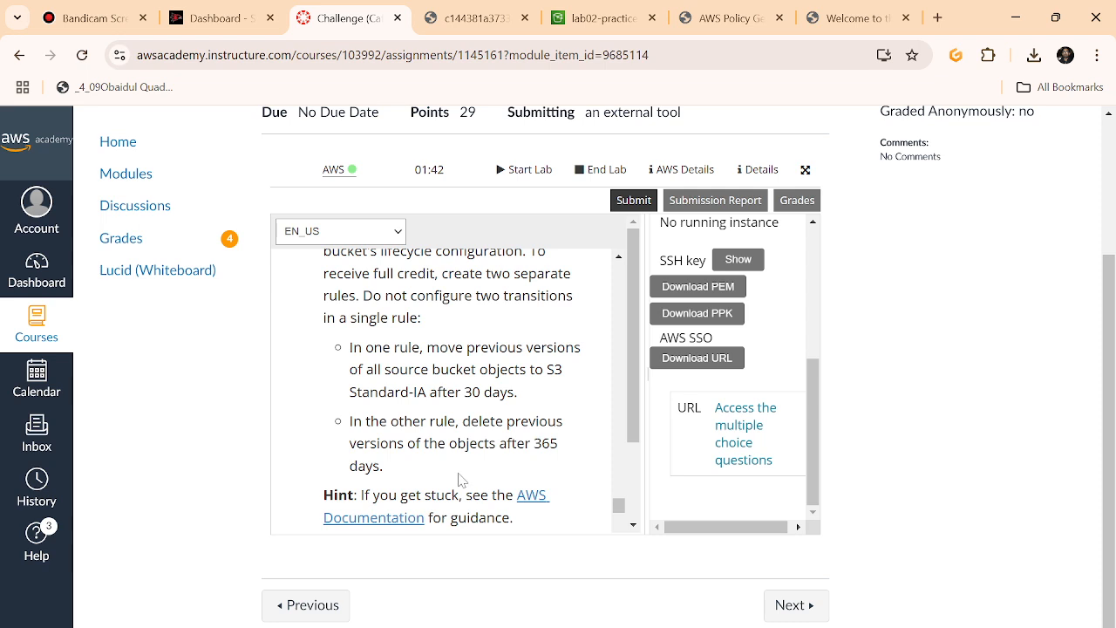
pyautogui.scroll(-2, 429, 440)
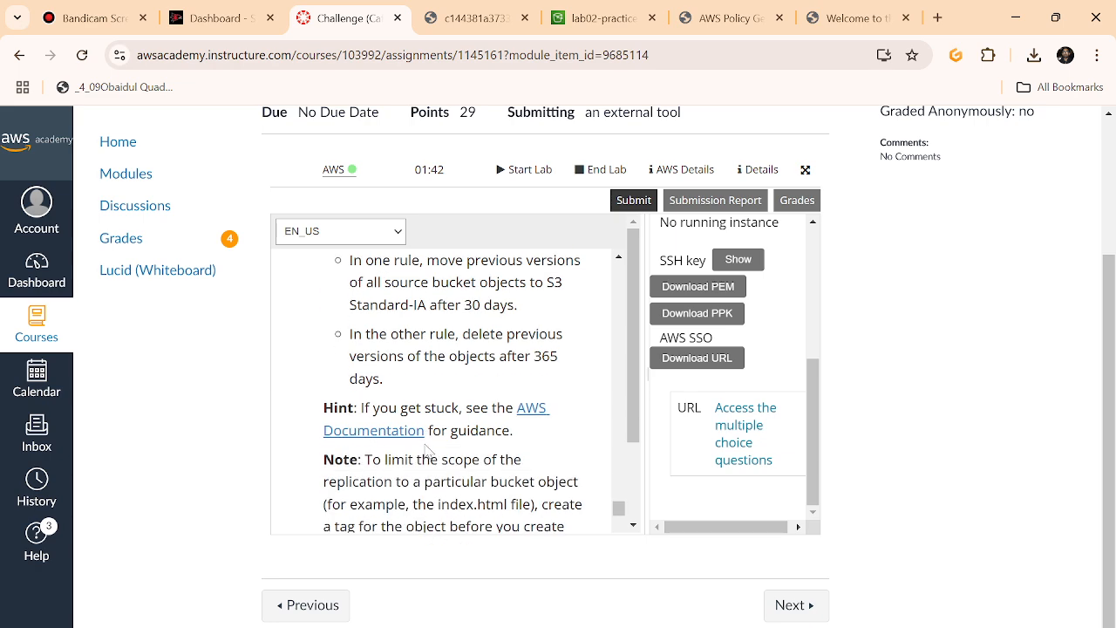
pyautogui.scroll(4, 429, 441)
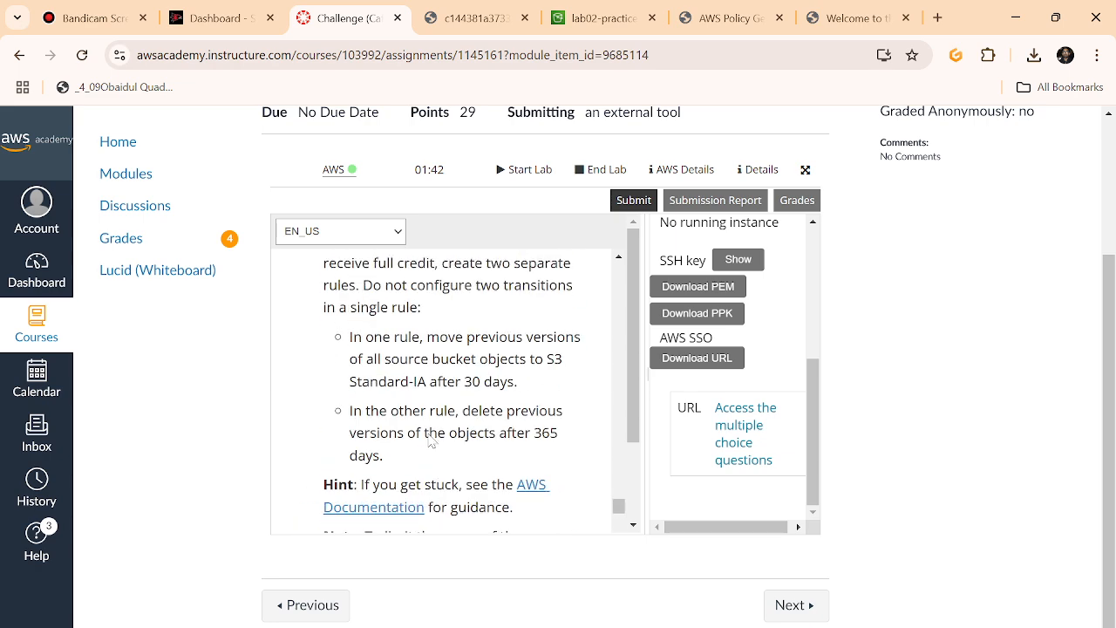
pyautogui.scroll(-1, 433, 438)
pyautogui.scroll(2, 440, 391)
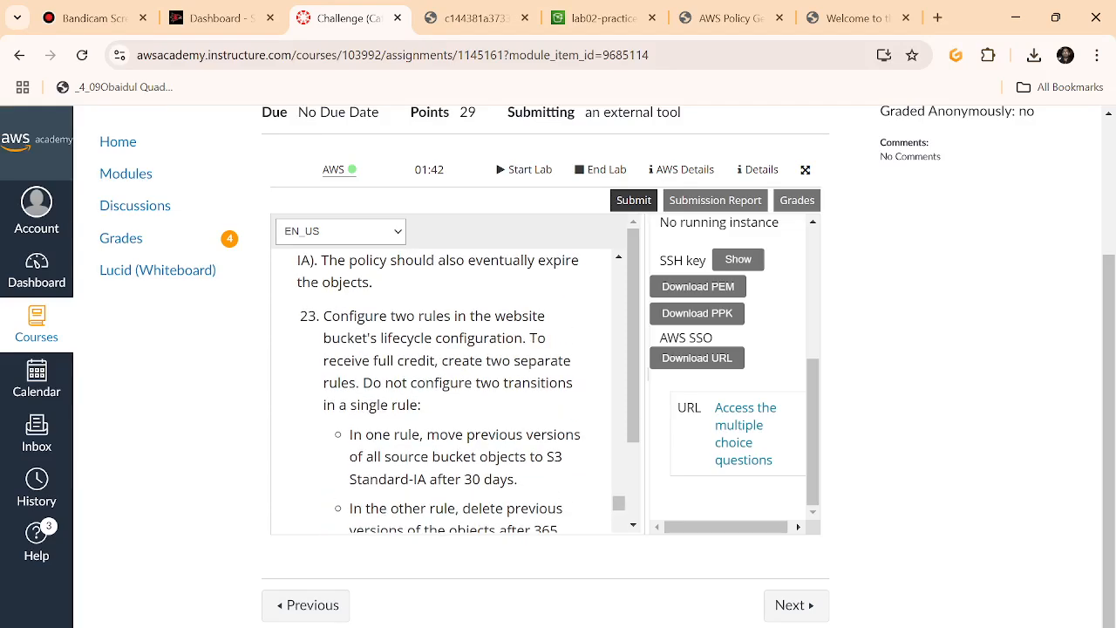
pyautogui.scroll(-1, 445, 393)
pyautogui.scroll(-1, 450, 449)
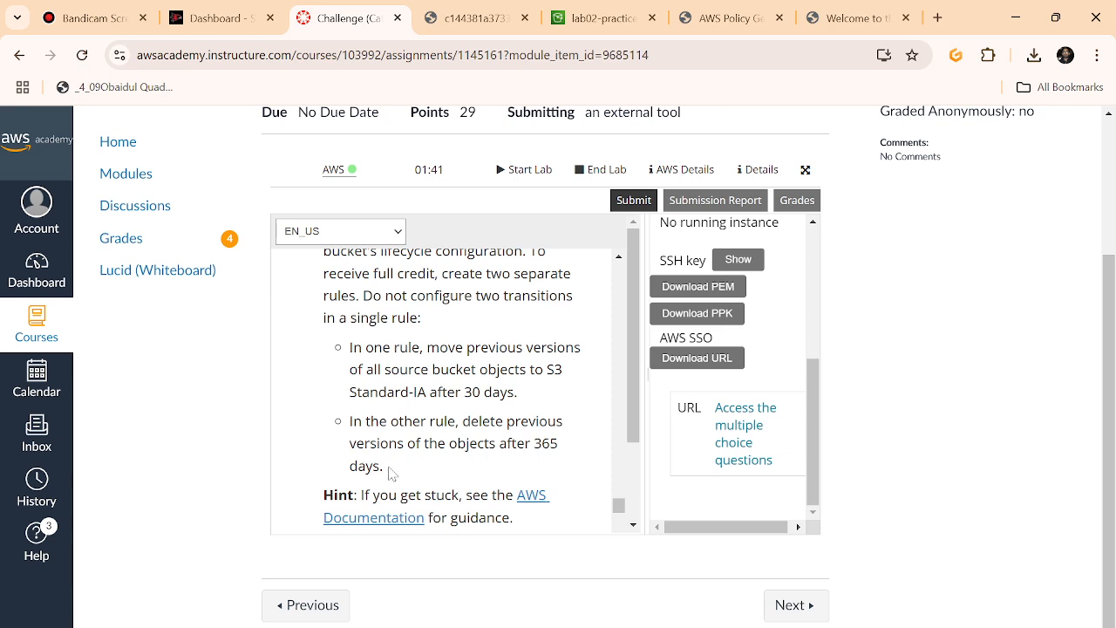
pyautogui.moveTo(385, 470); pyautogui.dragTo(349, 347)
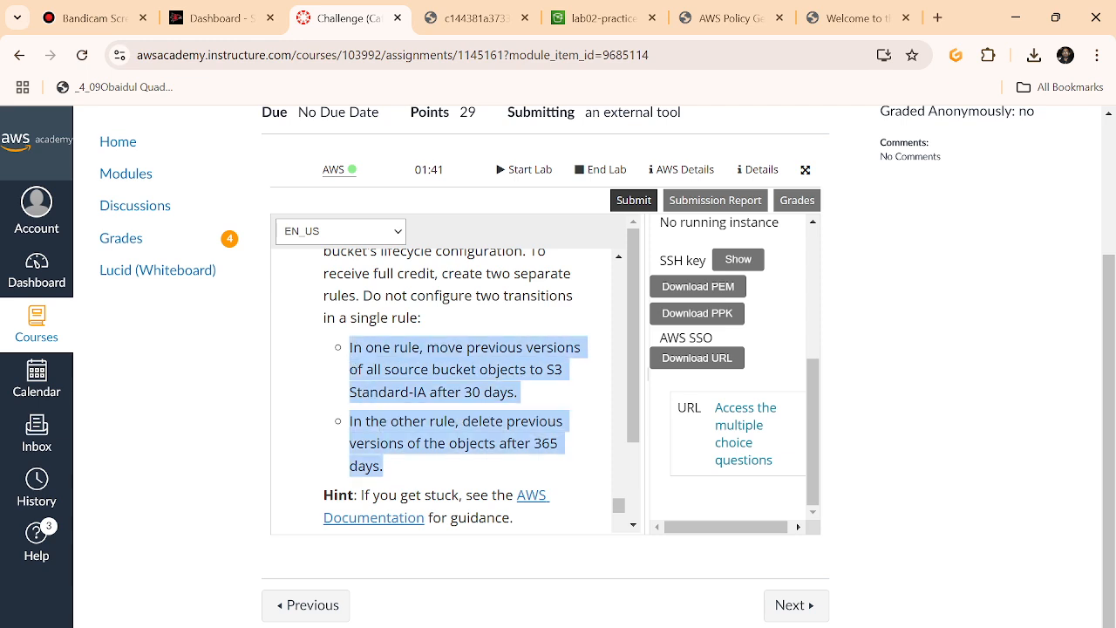
pyautogui.scroll(-1, 469, 450)
pyautogui.scroll(1, 469, 450)
# - Switch to the S3 console and start a new lifecycle rule for the lab02-practice-lab-tutorial bucket
pyautogui.click(590, 19)
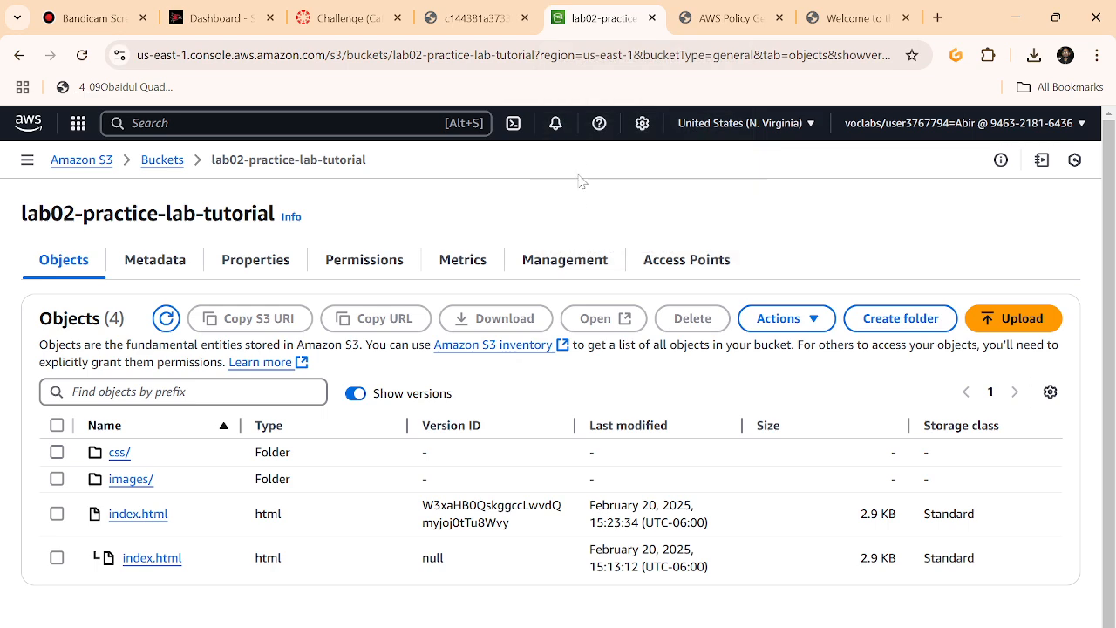
pyautogui.click(565, 261)
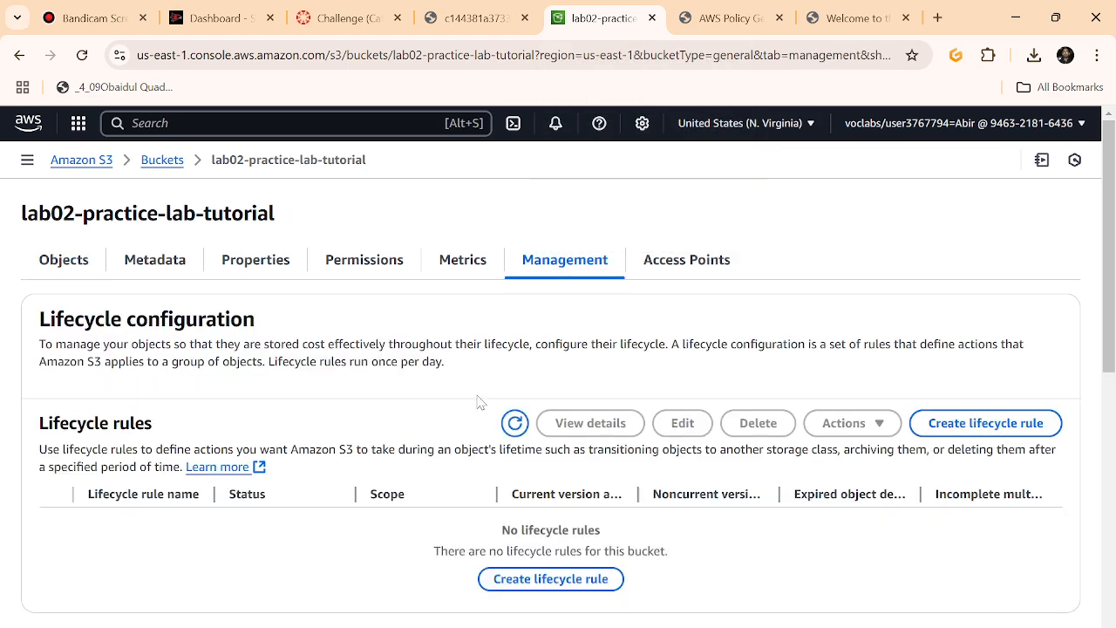
pyautogui.scroll(-1, 478, 401)
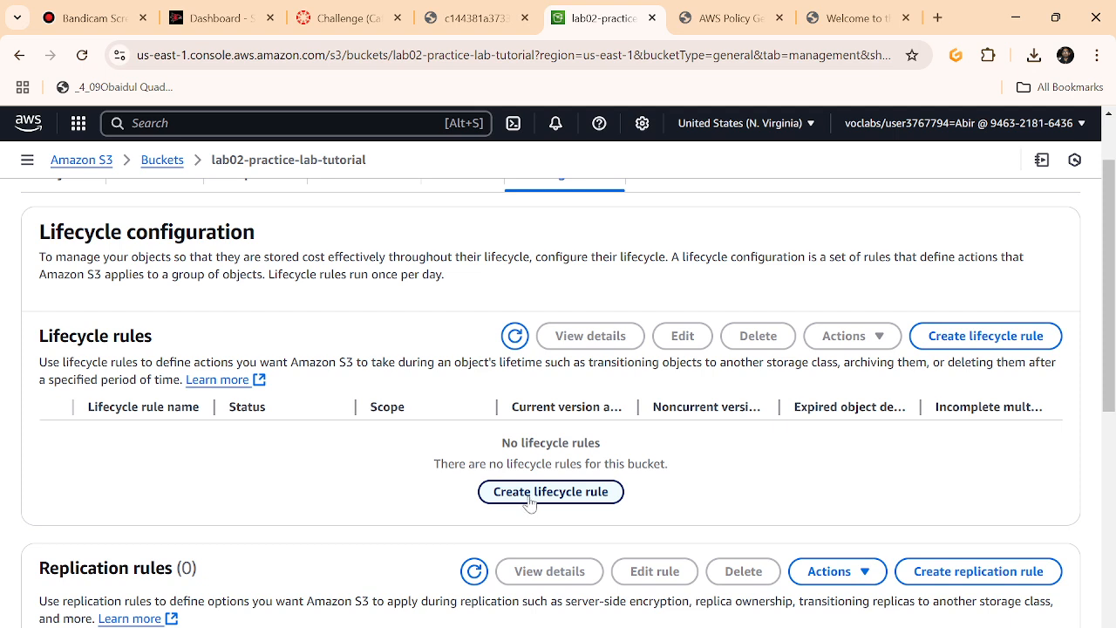
pyautogui.click(529, 502)
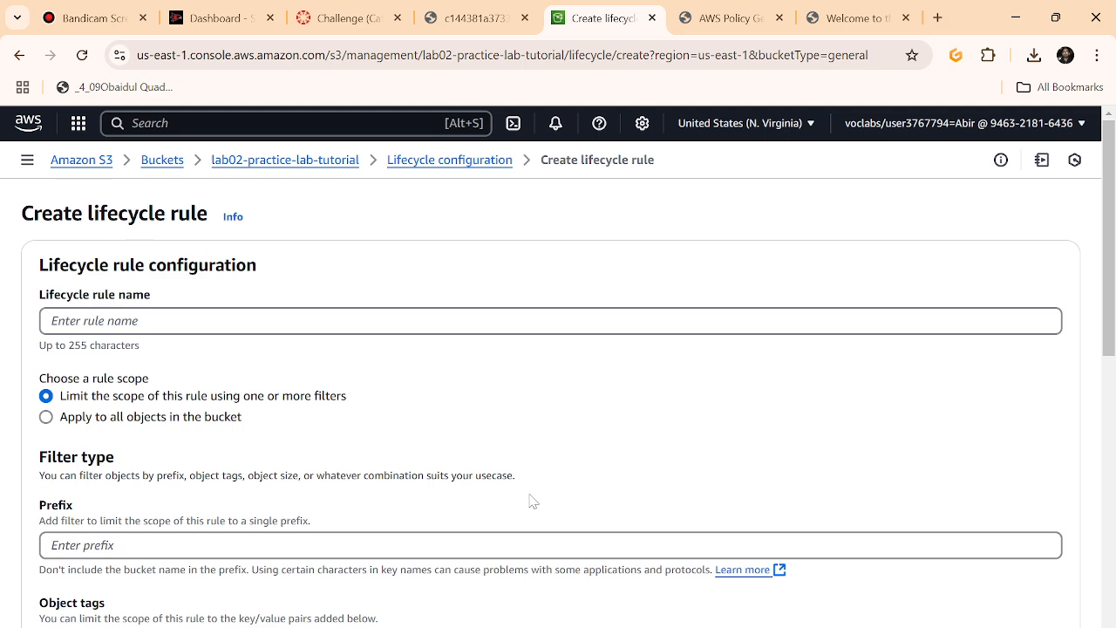
# - Name the lifecycle rule lab02-previous-version-shift, rechecking the two rule requirements in the lab instructions
pyautogui.click(262, 323)
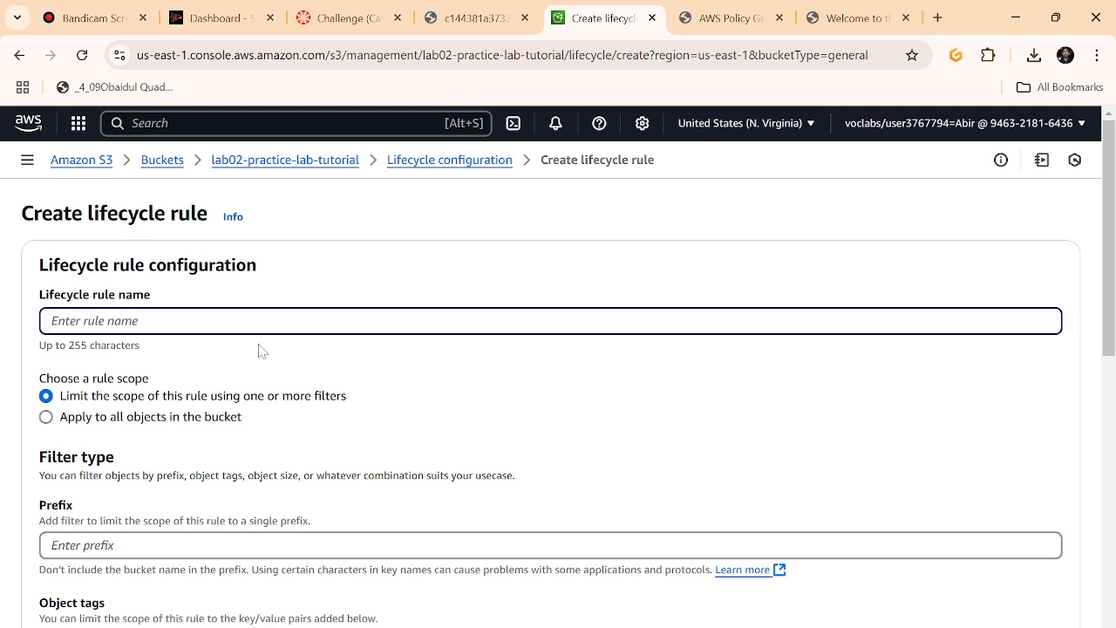
pyautogui.write('lab-')
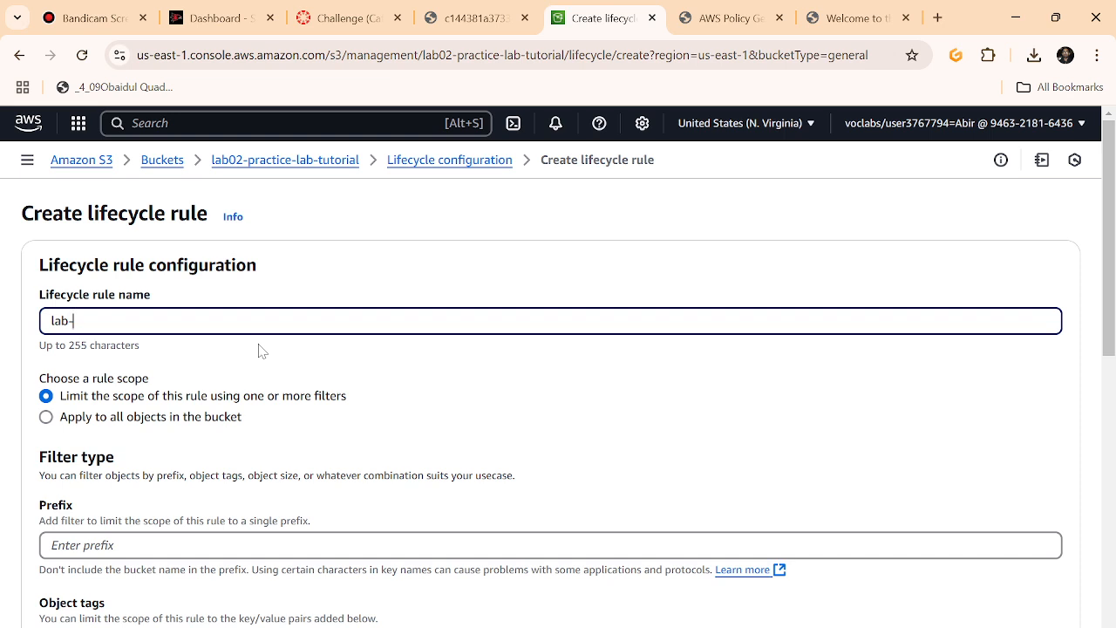
pyautogui.press('BackSpace')
pyautogui.write('02-')
pyautogui.click(345, 18)
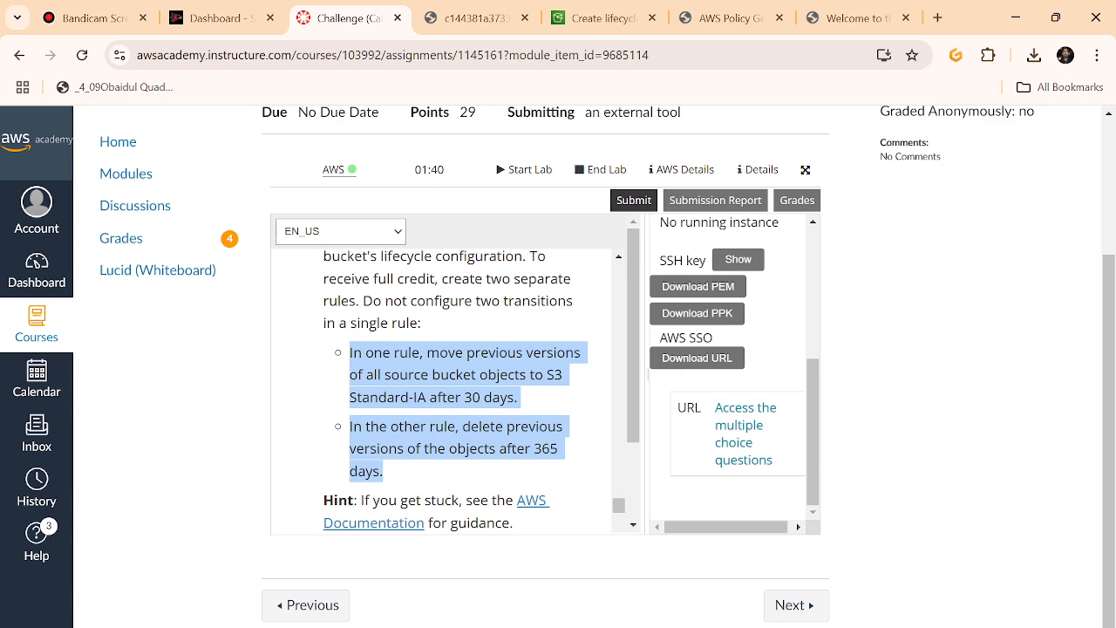
pyautogui.scroll(1, 446, 386)
pyautogui.scroll(-1, 439, 391)
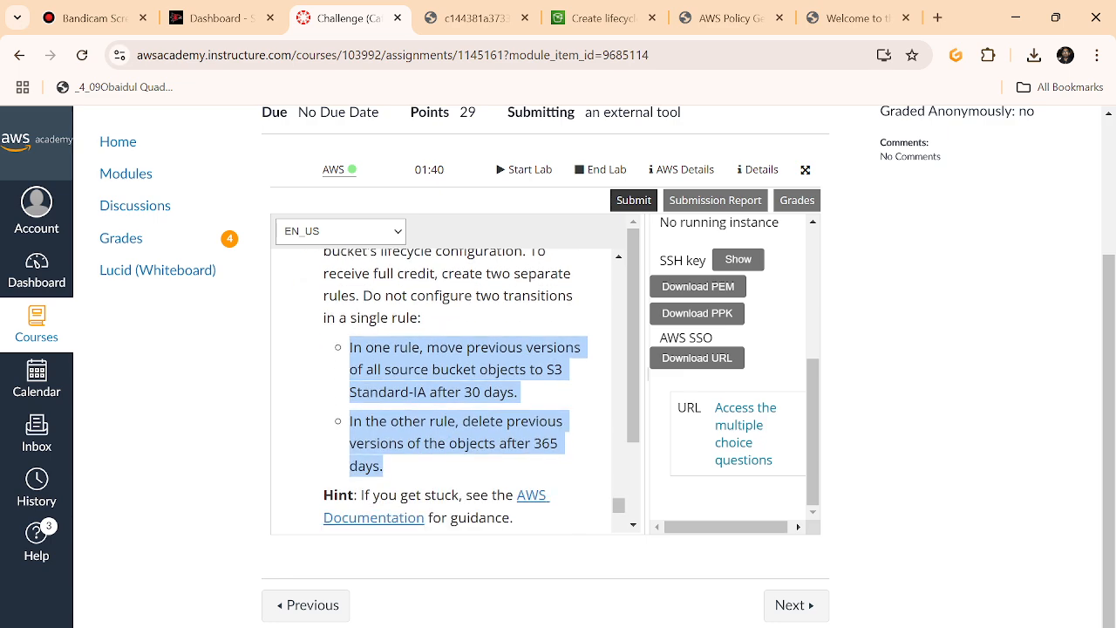
pyautogui.click(728, 18)
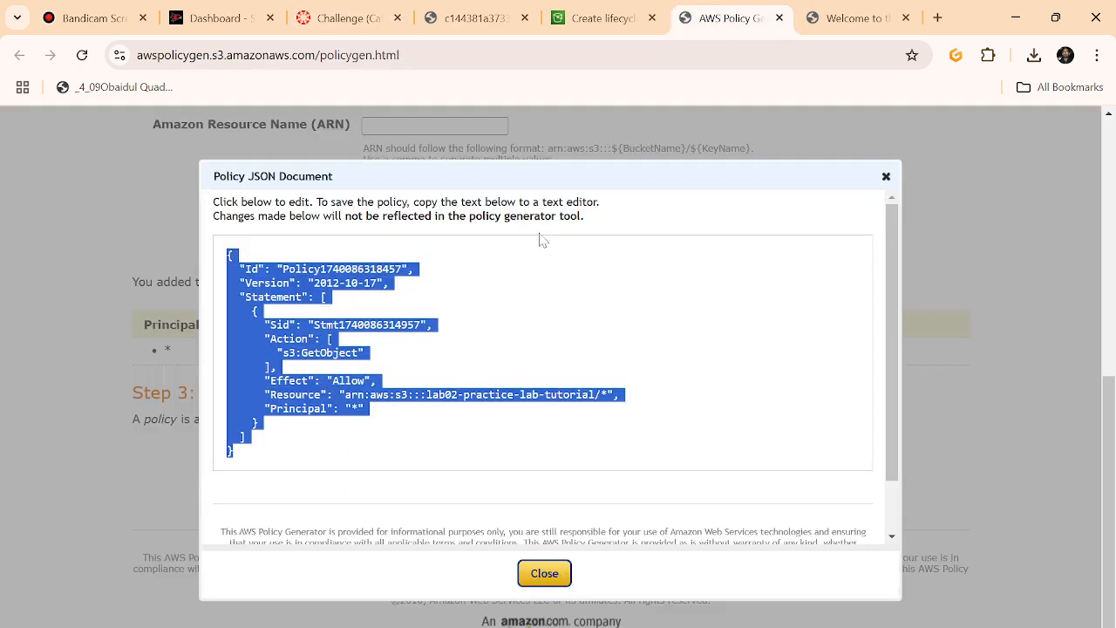
pyautogui.click(837, 17)
pyautogui.click(600, 17)
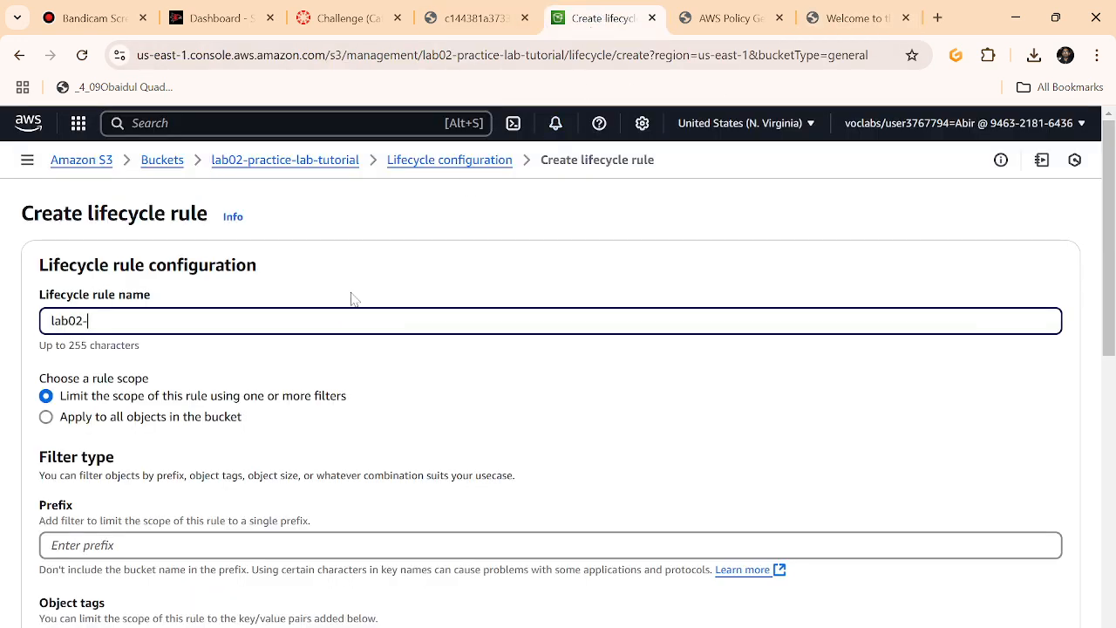
pyautogui.write('previous-version')
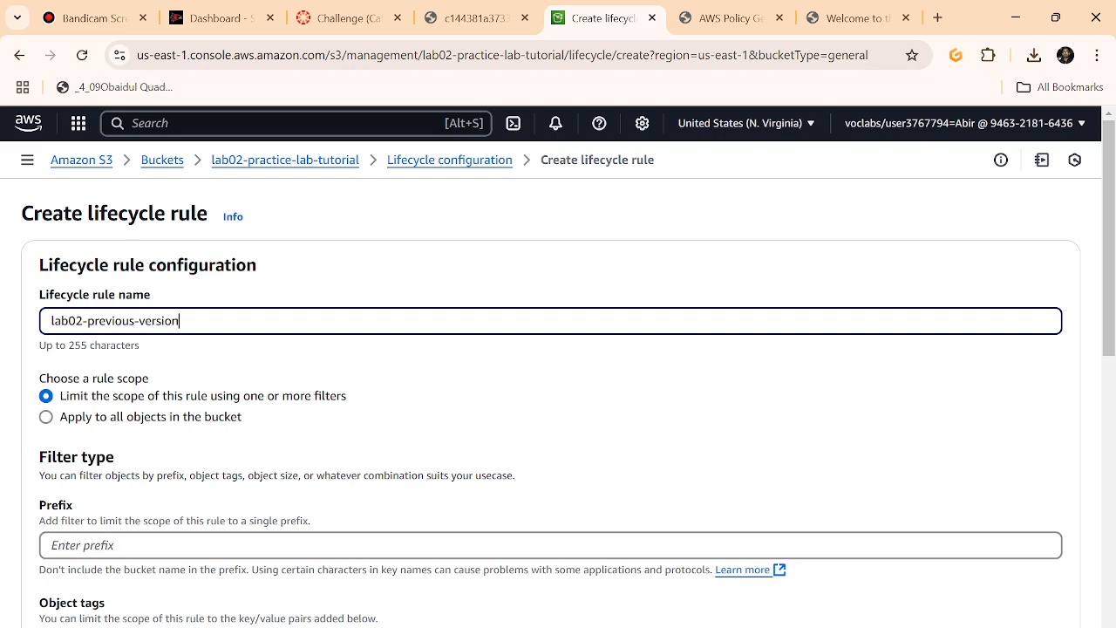
pyautogui.write('-shift')
# - Apply the rule to all objects in the bucket and acknowledge that scope
pyautogui.scroll(-1, 204, 364)
pyautogui.click(214, 333)
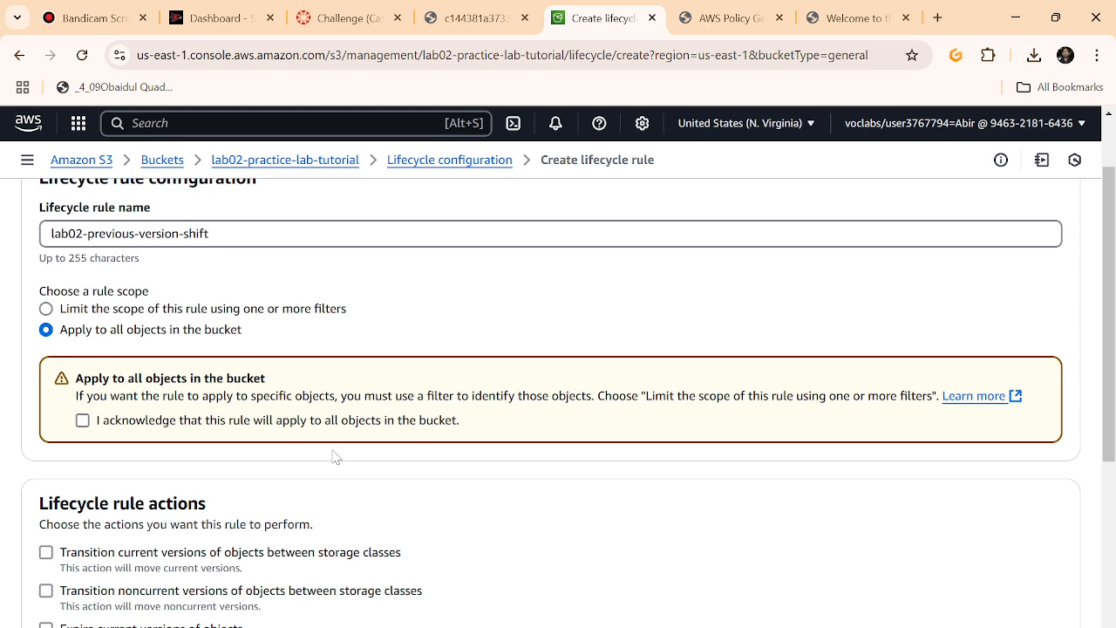
pyautogui.click(83, 421)
# - Enable transitioning noncurrent object versions between storage classes and acknowledge the transition cost per request
pyautogui.scroll(-1, 124, 453)
pyautogui.scroll(-1, 125, 453)
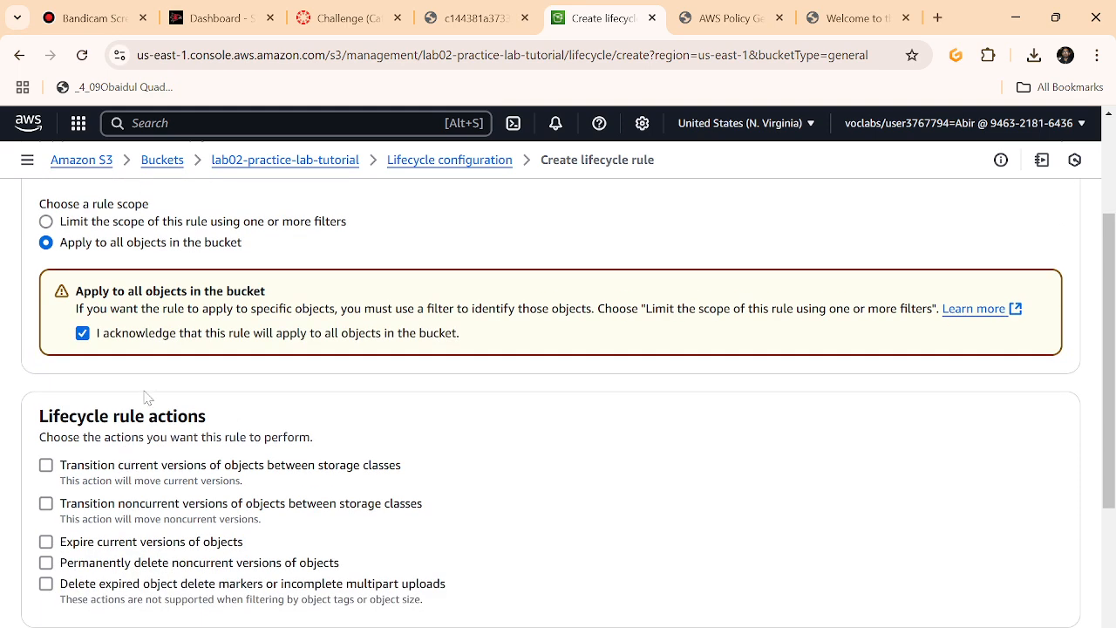
pyautogui.scroll(-1, 149, 391)
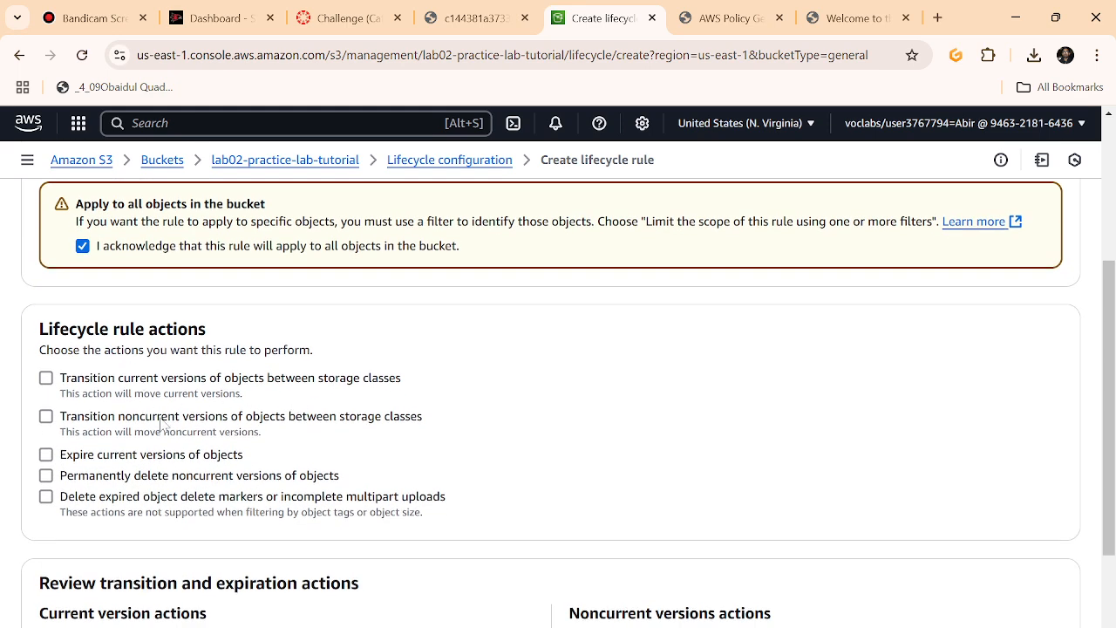
pyautogui.click(164, 422)
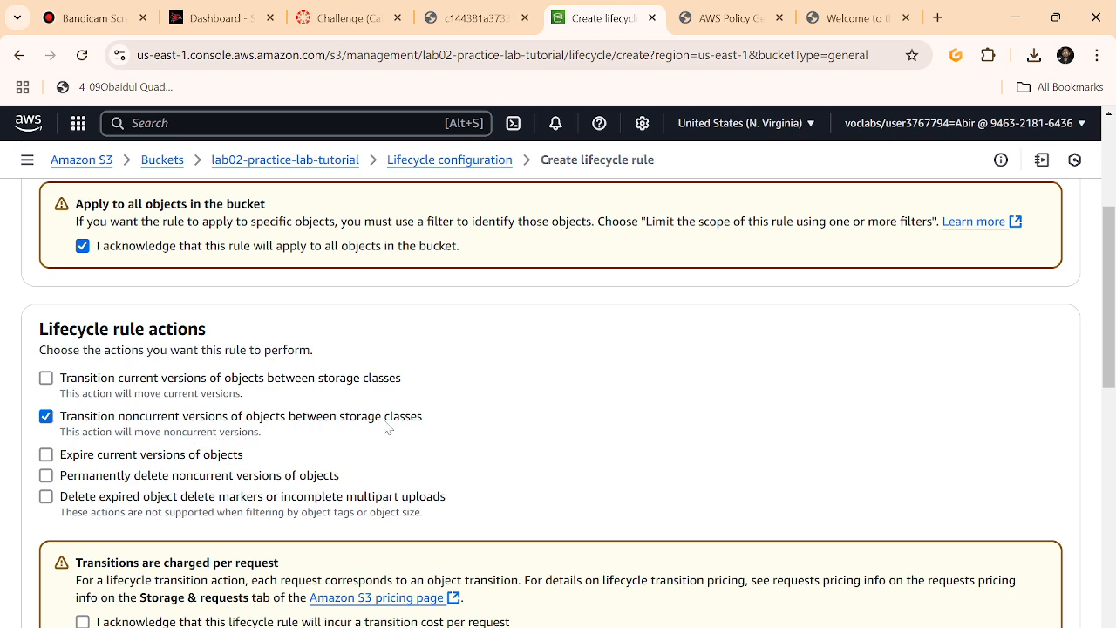
pyautogui.scroll(-1, 417, 431)
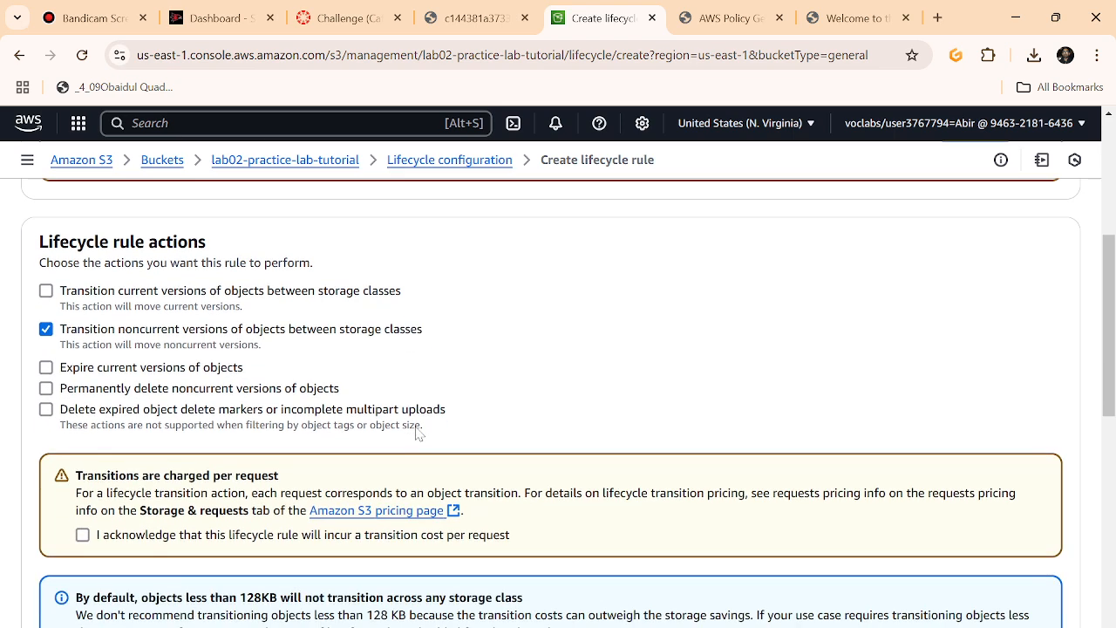
pyautogui.click(109, 542)
# - Have noncurrent versions move to Standard-IA 30 days after becoming noncurrent, and create the rule
pyautogui.scroll(-1, 481, 389)
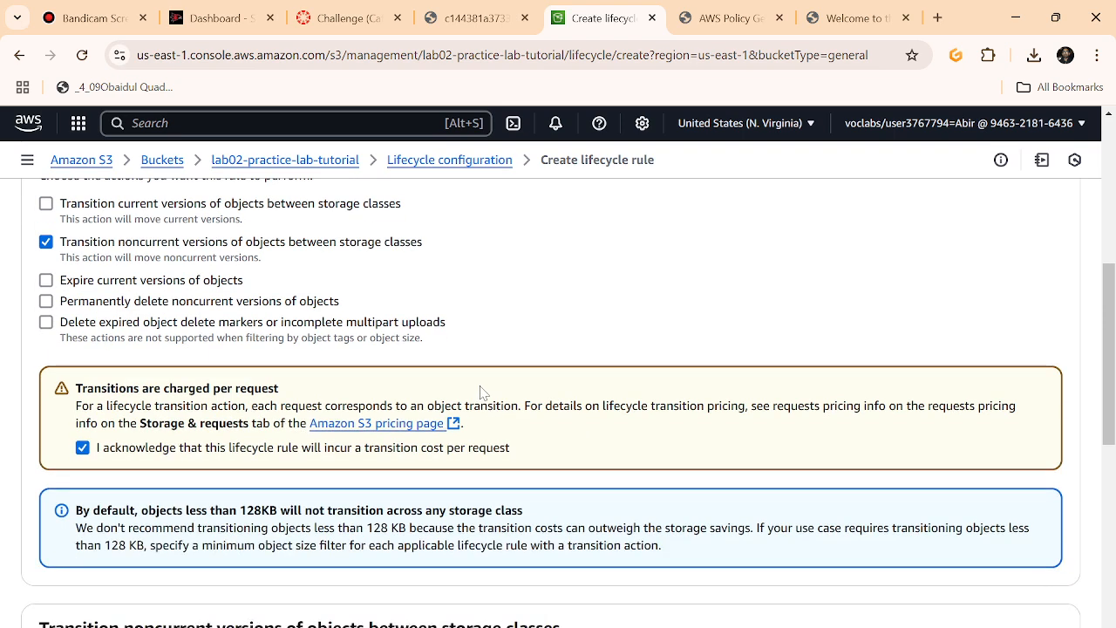
pyautogui.scroll(-2, 485, 390)
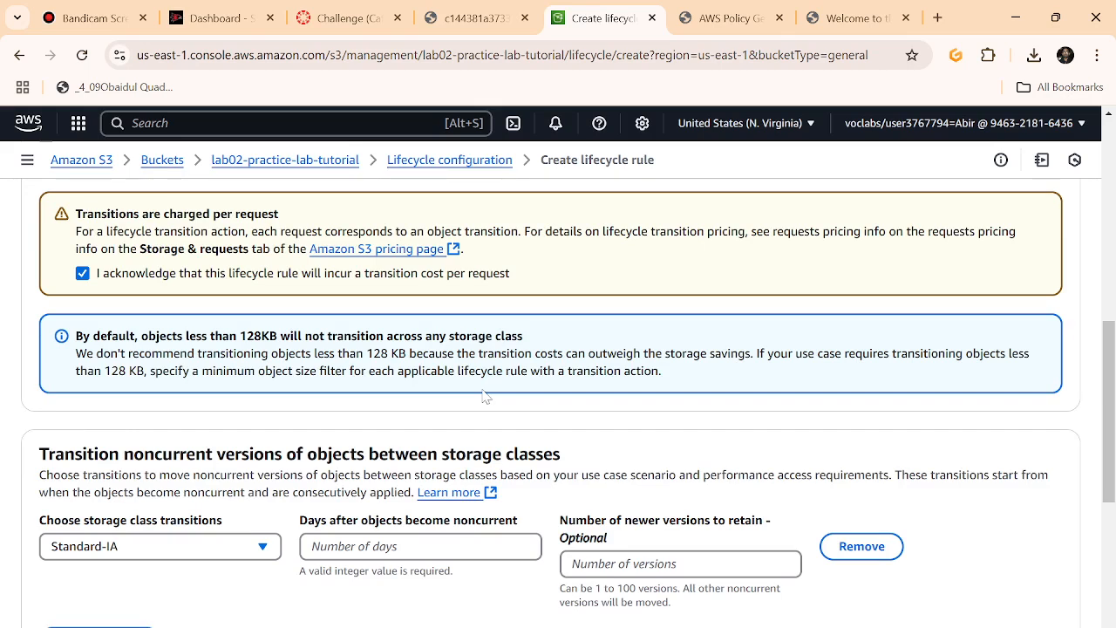
pyautogui.scroll(-1, 482, 410)
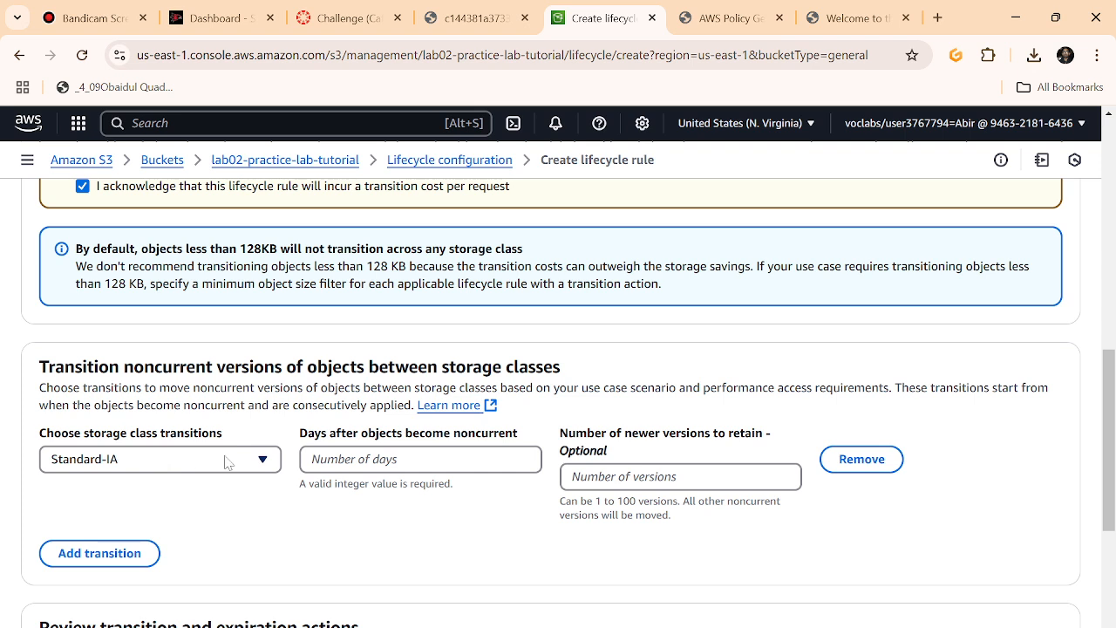
pyautogui.click(392, 459)
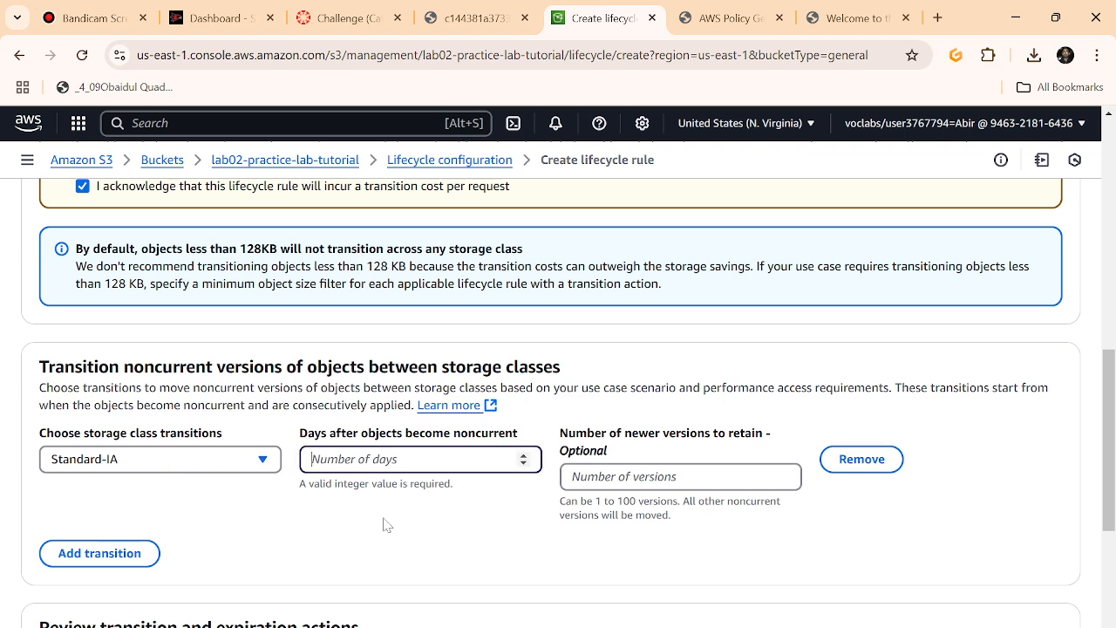
pyautogui.write('30')
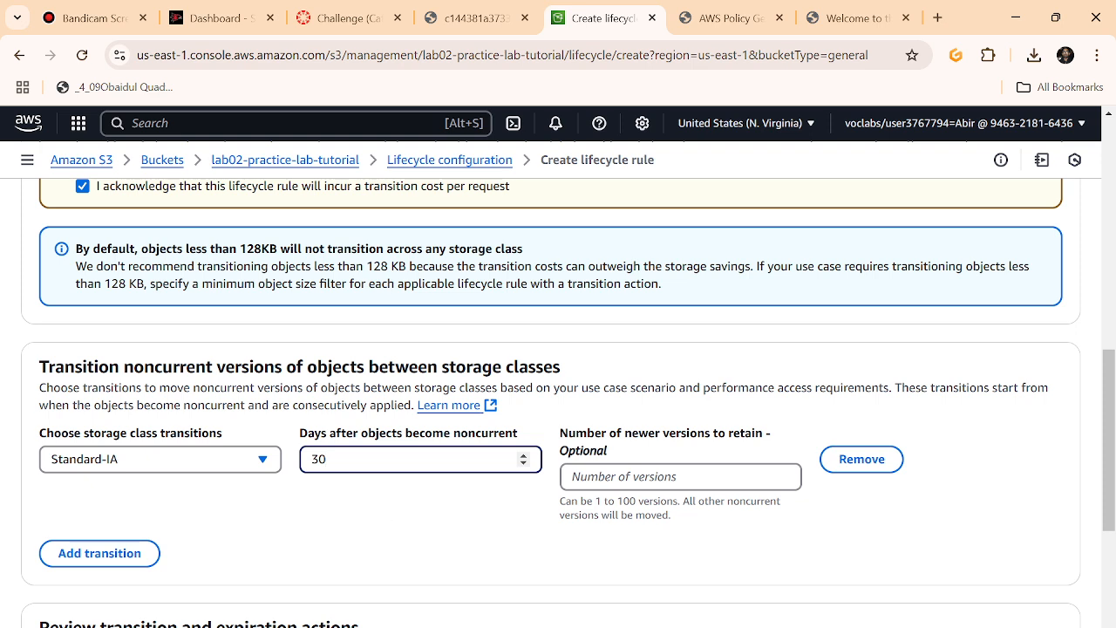
pyautogui.hotkey('ctrl', 'a')
pyautogui.click(360, 461)
pyautogui.scroll(-3, 186, 461)
pyautogui.scroll(-2, 441, 446)
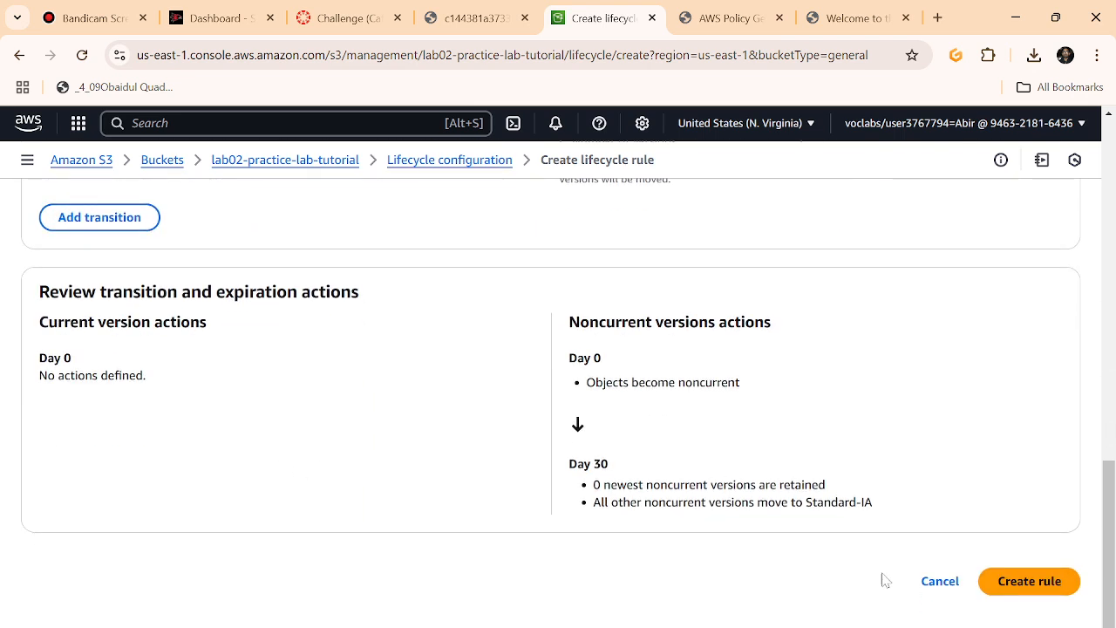
pyautogui.click(1026, 581)
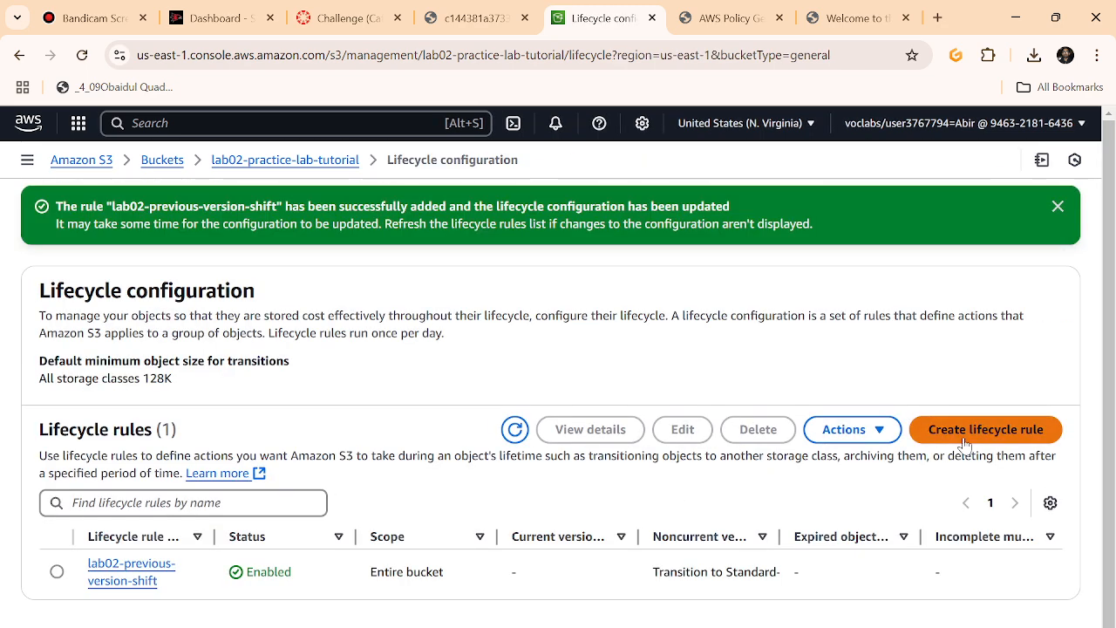
# - Start a second lifecycle rule and set its scope to all objects in the bucket
pyautogui.click(965, 429)
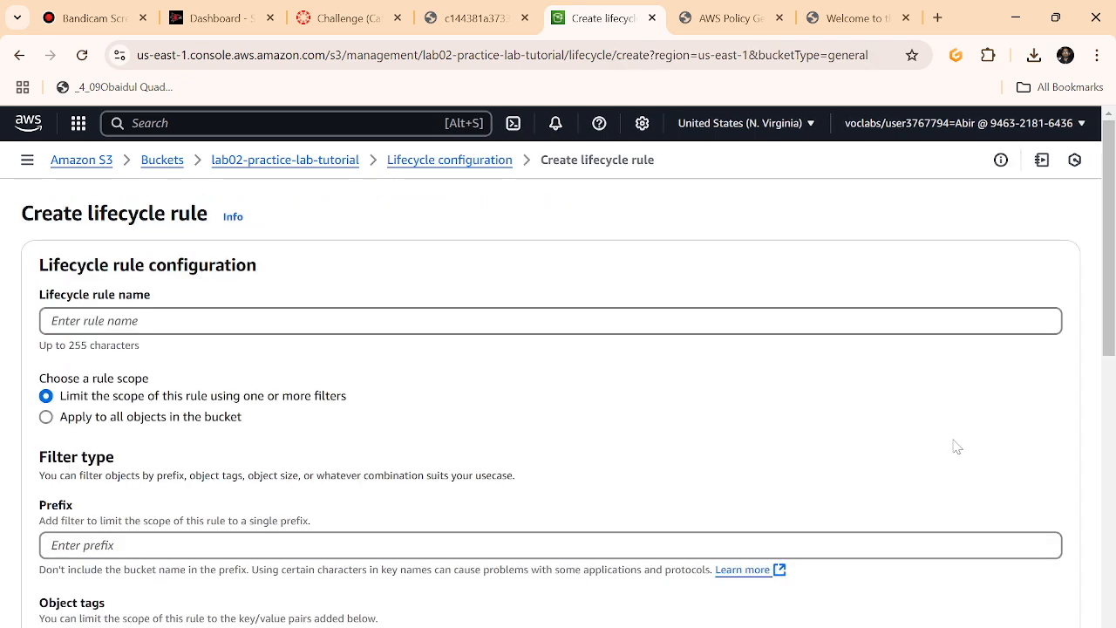
pyautogui.scroll(-2, 469, 456)
pyautogui.click(84, 242)
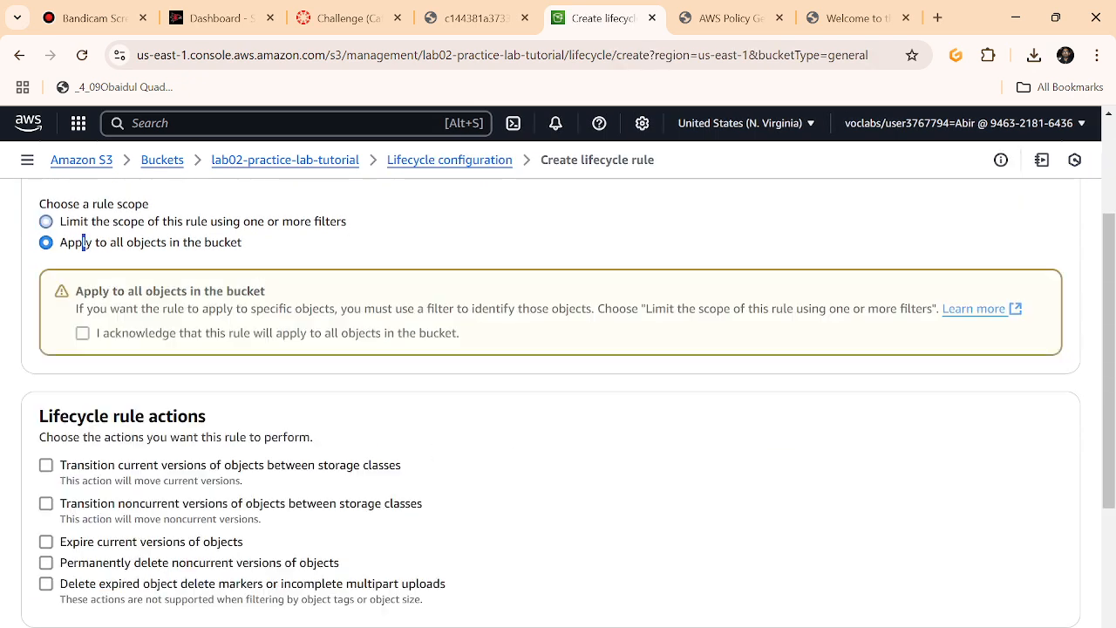
# - Enable permanent deletion of noncurrent object versions 365 days after they become noncurrent
pyautogui.scroll(-2, 186, 419)
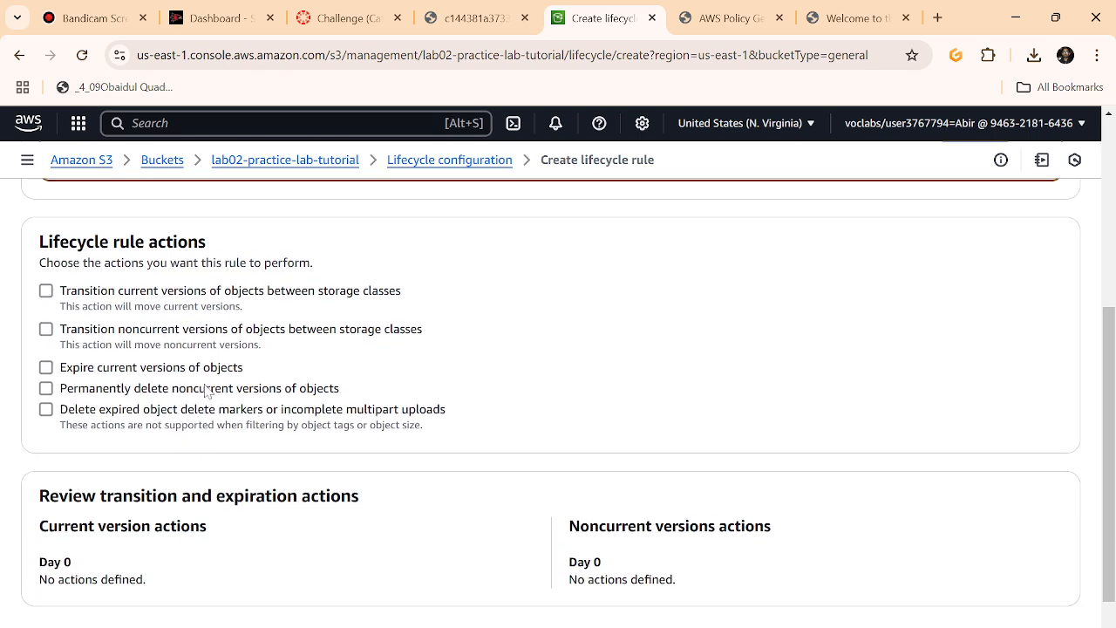
pyautogui.click(207, 389)
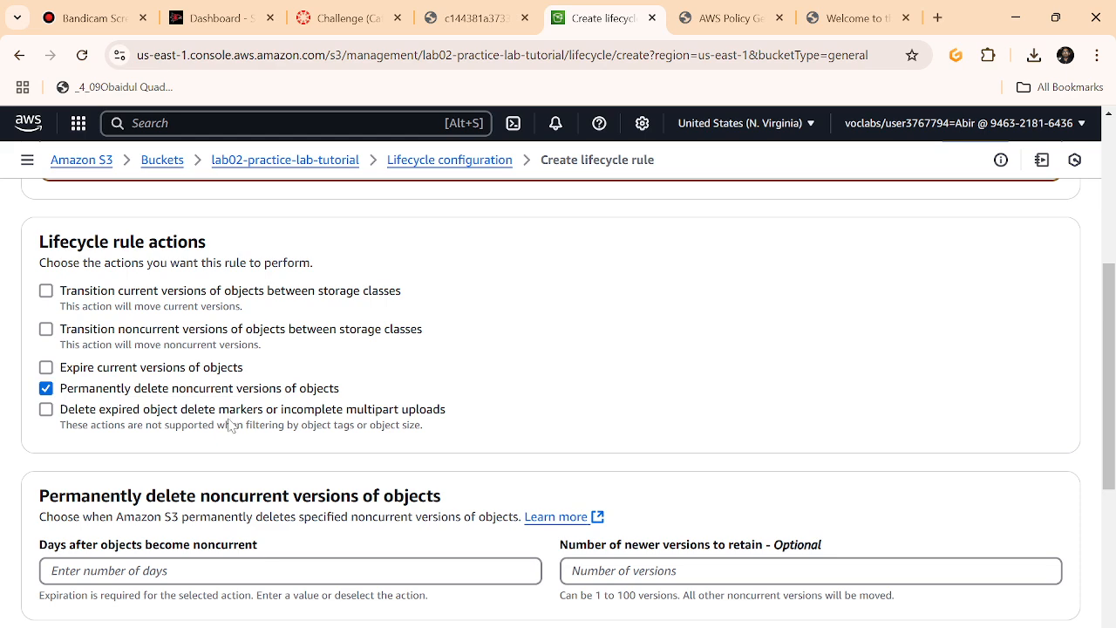
pyautogui.scroll(-1, 231, 426)
pyautogui.click(174, 483)
pyautogui.write('3')
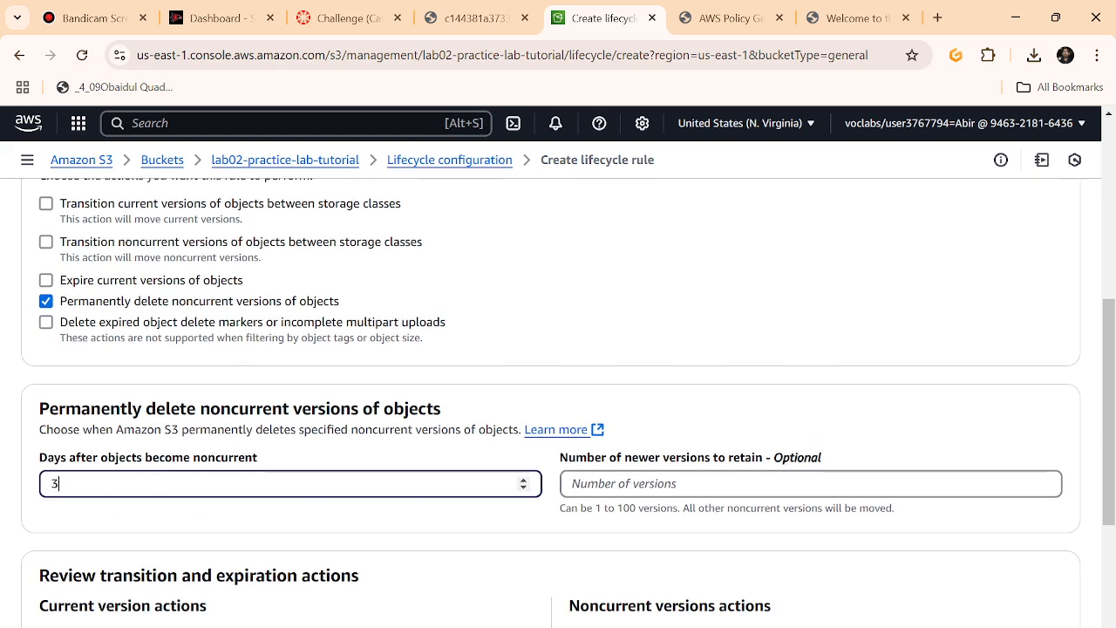
pyautogui.write('65')
# - Acknowledge that the deletion rule applies to all objects in the bucket and try to create the rule
pyautogui.scroll(-3, 274, 511)
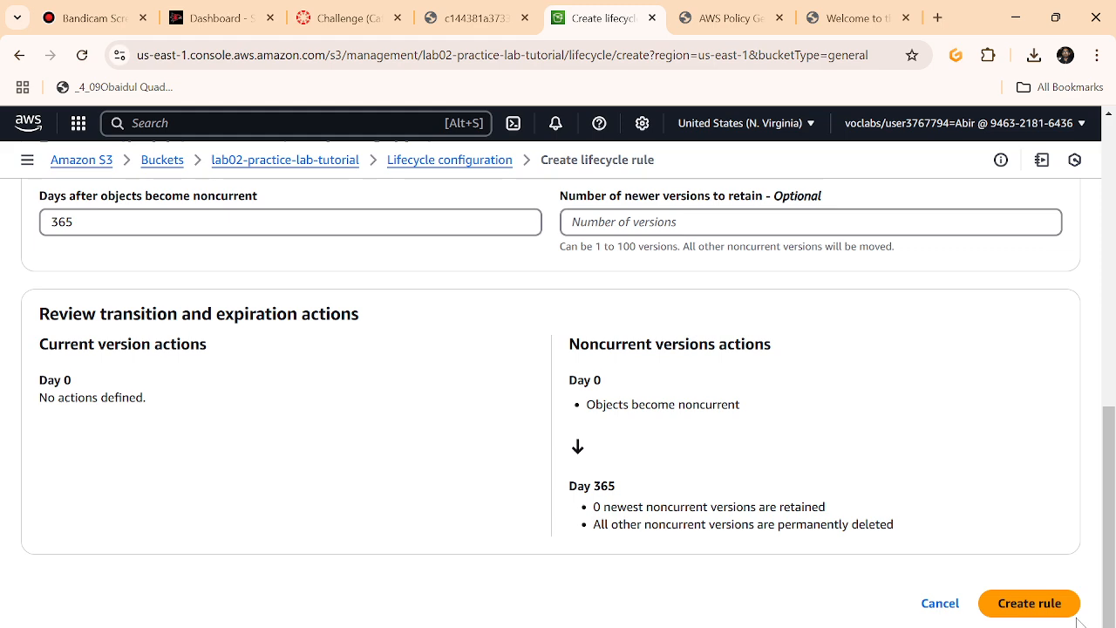
pyautogui.scroll(1, 359, 553)
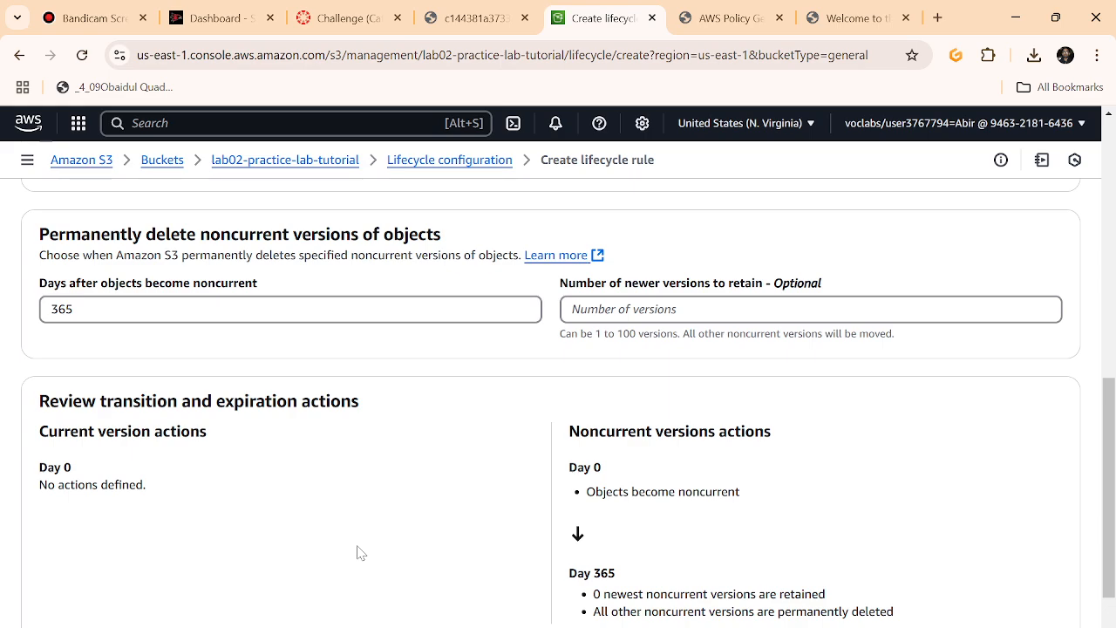
pyautogui.scroll(4, 358, 553)
pyautogui.moveTo(83, 213); pyautogui.dragTo(88, 232)
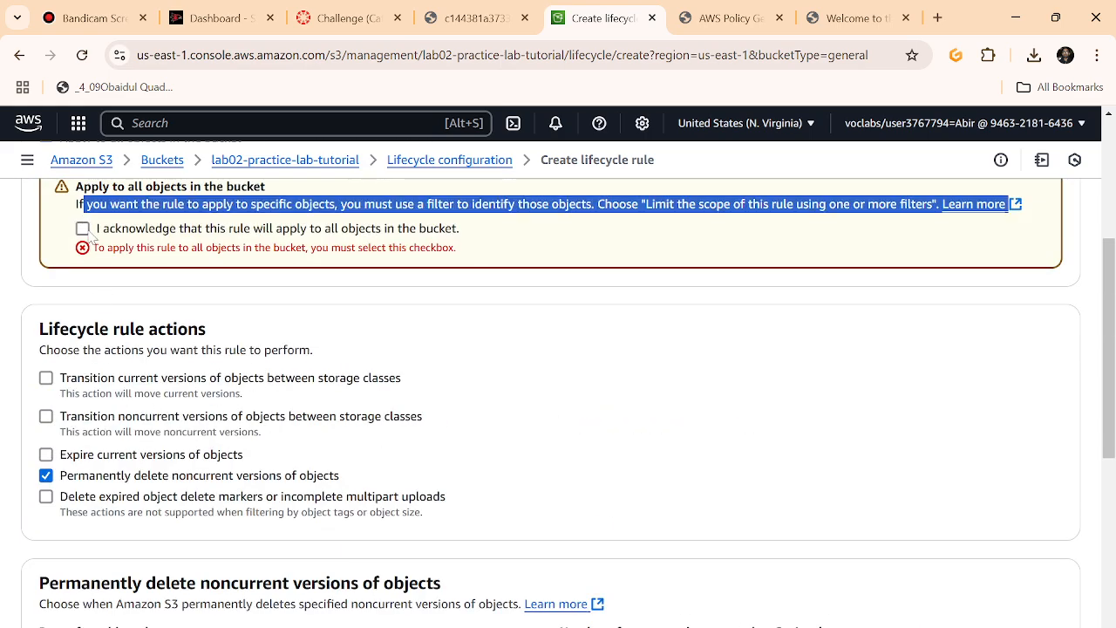
pyautogui.click(83, 229)
pyautogui.scroll(-5, 389, 391)
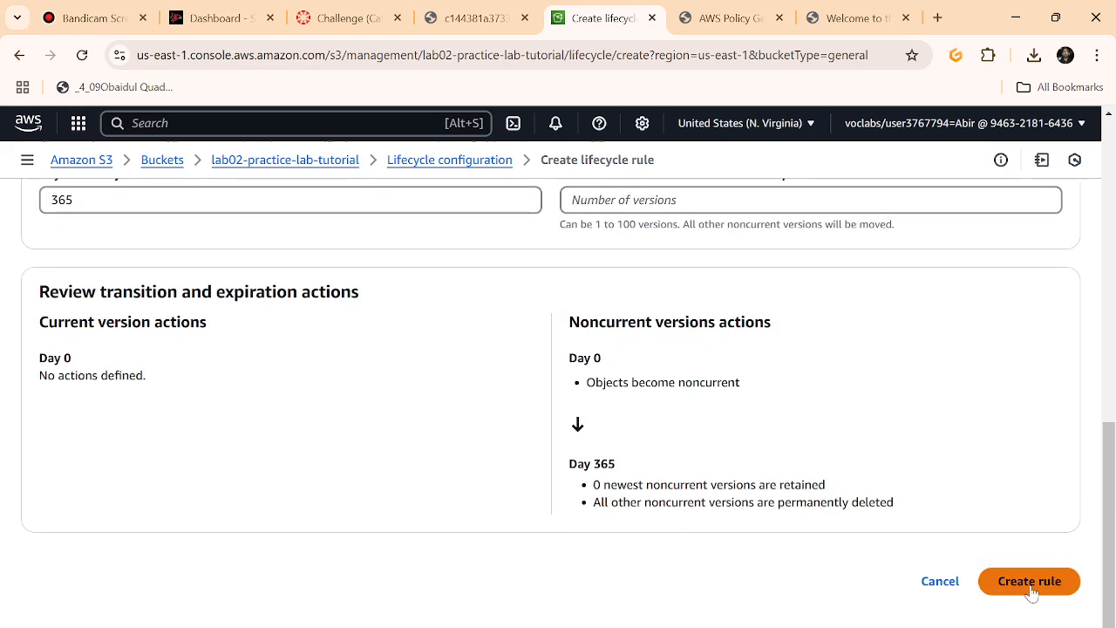
pyautogui.click(1030, 582)
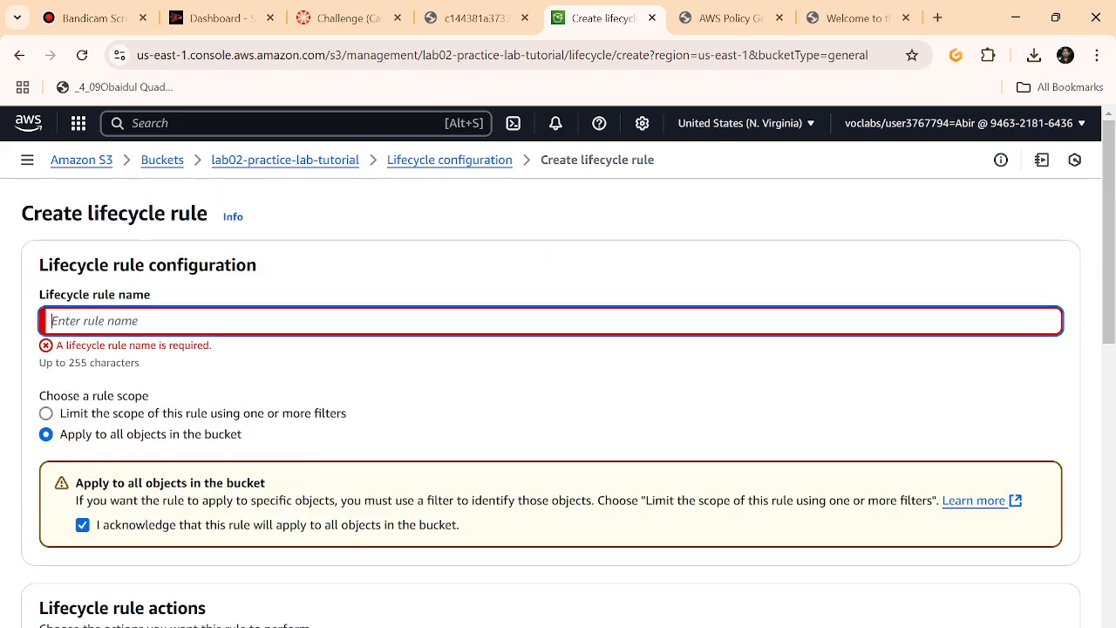
# - Name the lifecycle rule permanent-delete and create it
pyautogui.write('permane')
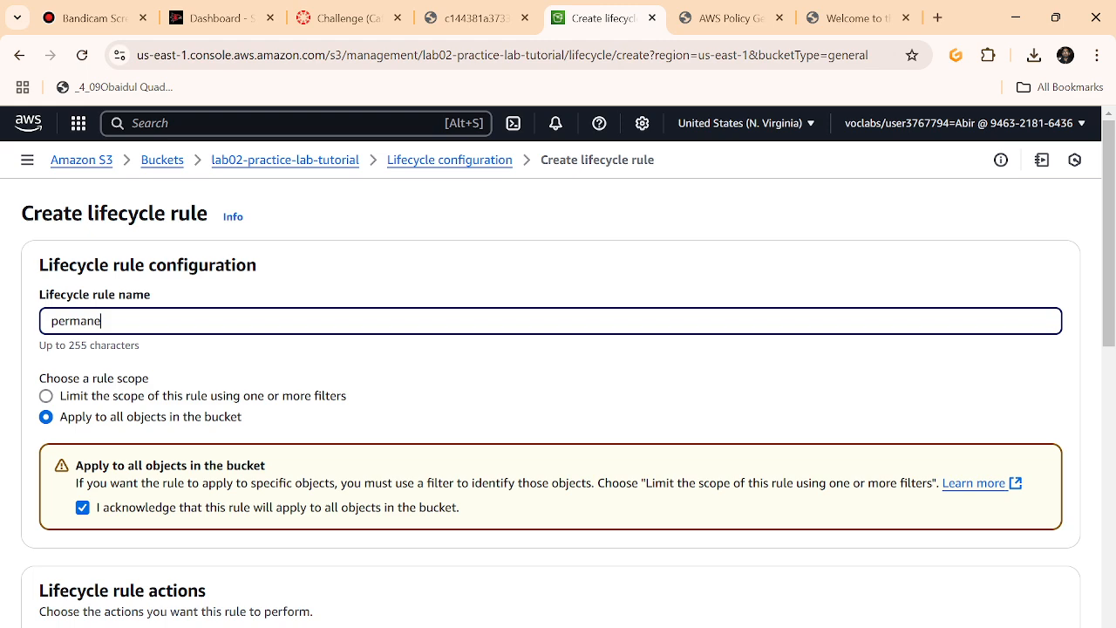
pyautogui.write('nt-delete')
pyautogui.scroll(-3, 482, 322)
pyautogui.scroll(-10, 481, 323)
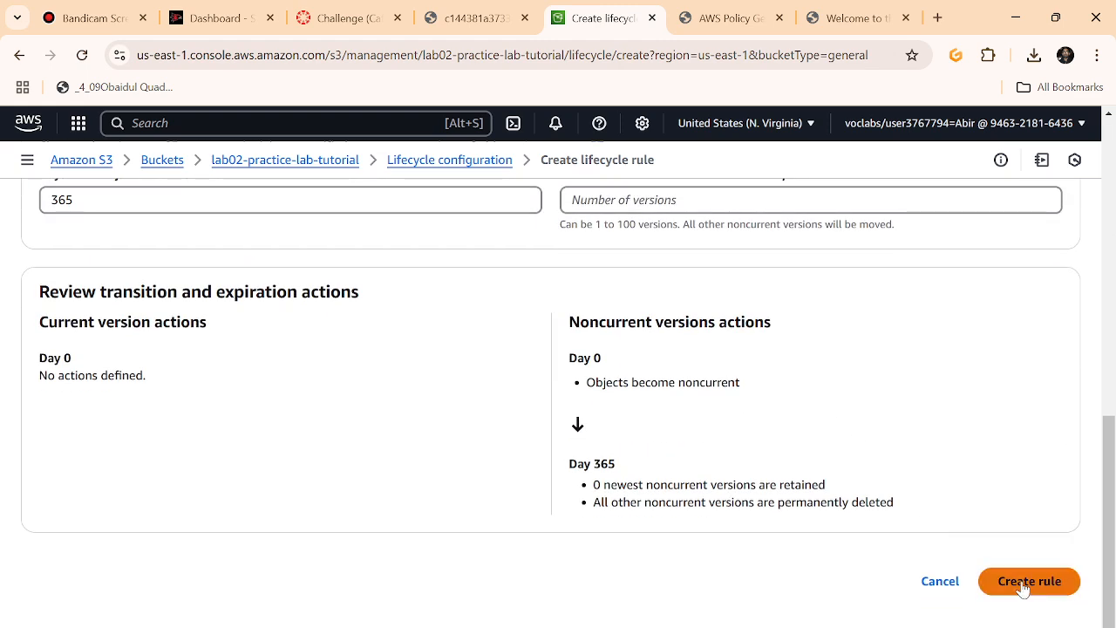
pyautogui.click(1022, 582)
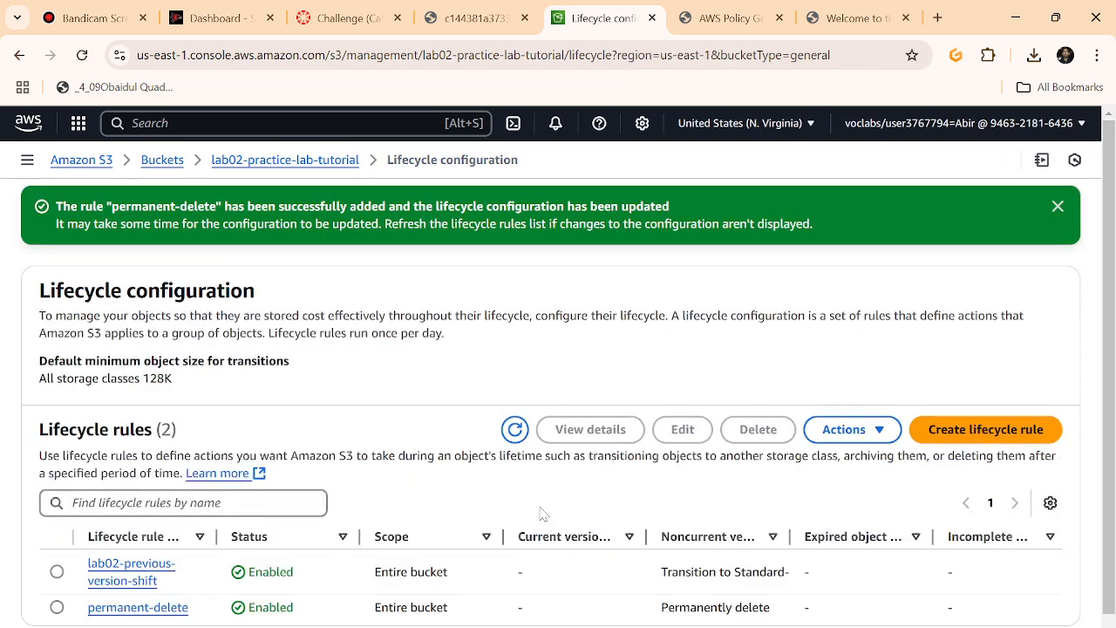
pyautogui.scroll(-1, 545, 519)
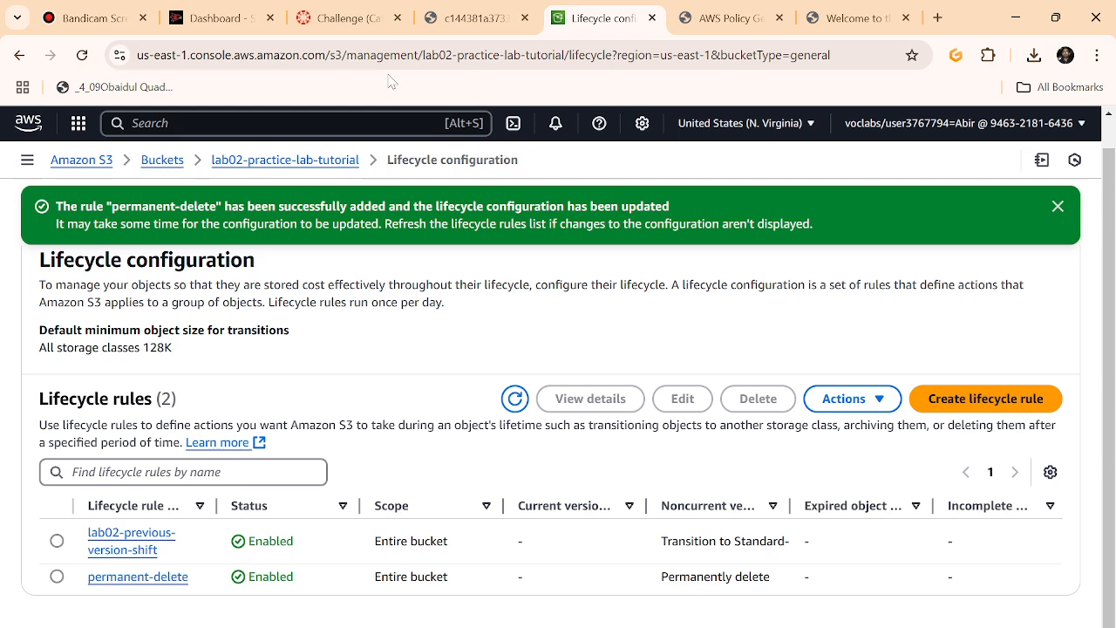
# - Return to the lab instructions and read the challenge 4 scenario down to the introduction of Task 7 on cross-Region replication
pyautogui.click(366, 18)
pyautogui.scroll(-3, 454, 384)
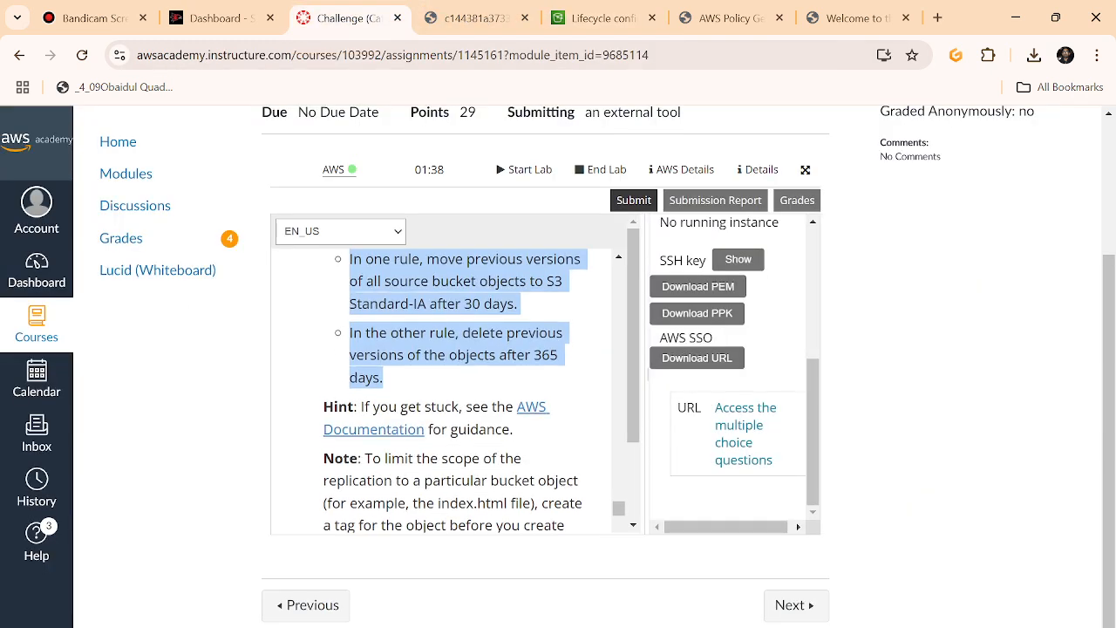
pyautogui.scroll(-4, 440, 384)
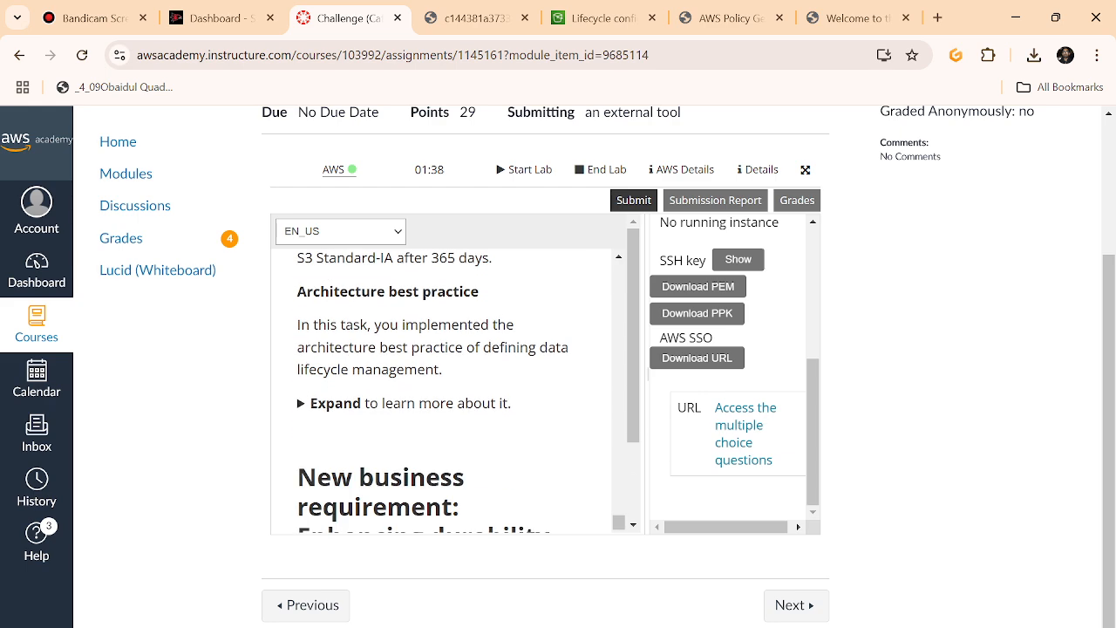
pyautogui.scroll(-1, 440, 384)
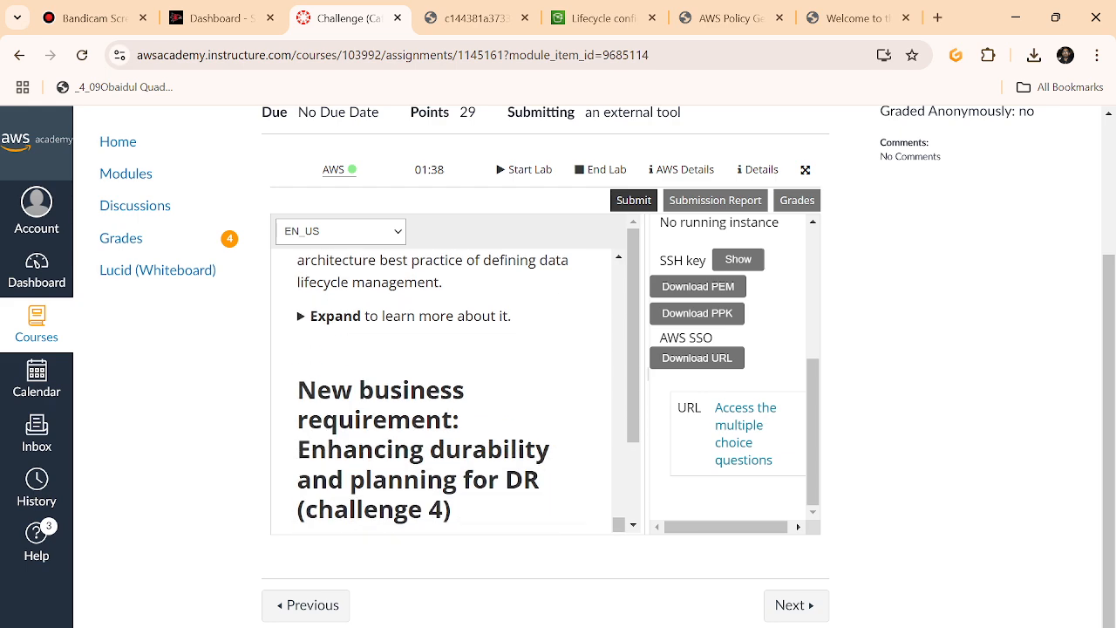
pyautogui.scroll(-2, 441, 384)
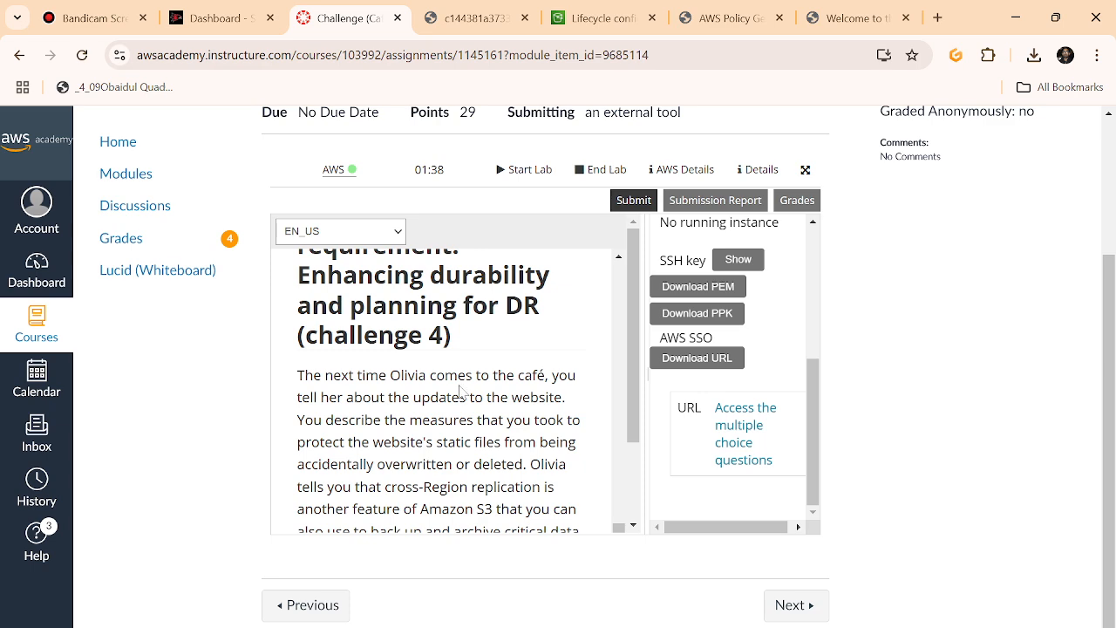
pyautogui.scroll(-1, 490, 440)
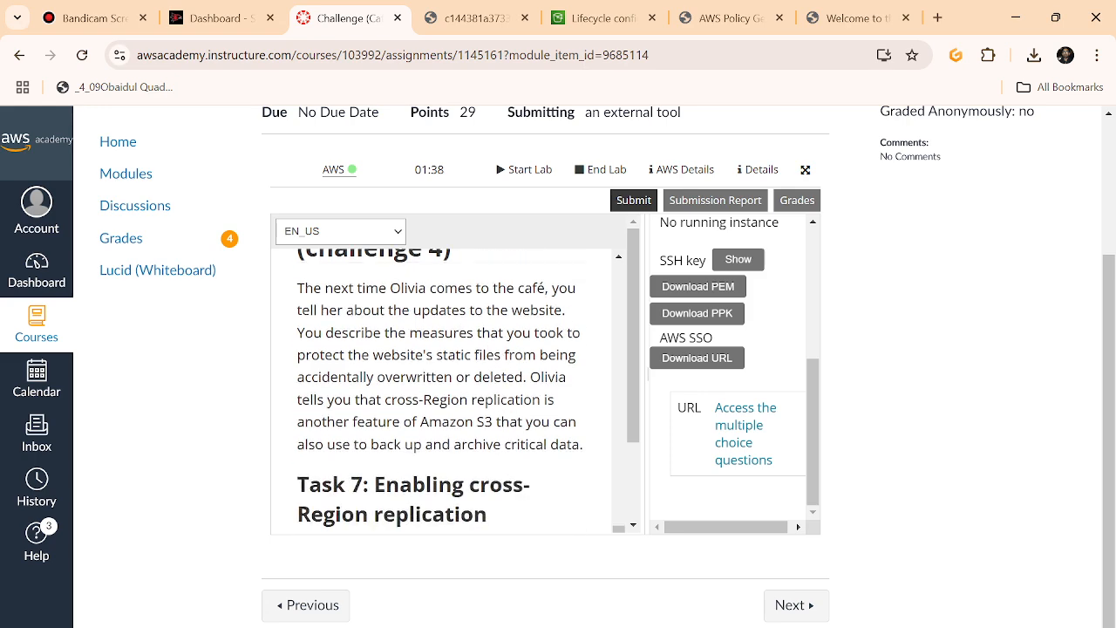
pyautogui.scroll(1, 490, 441)
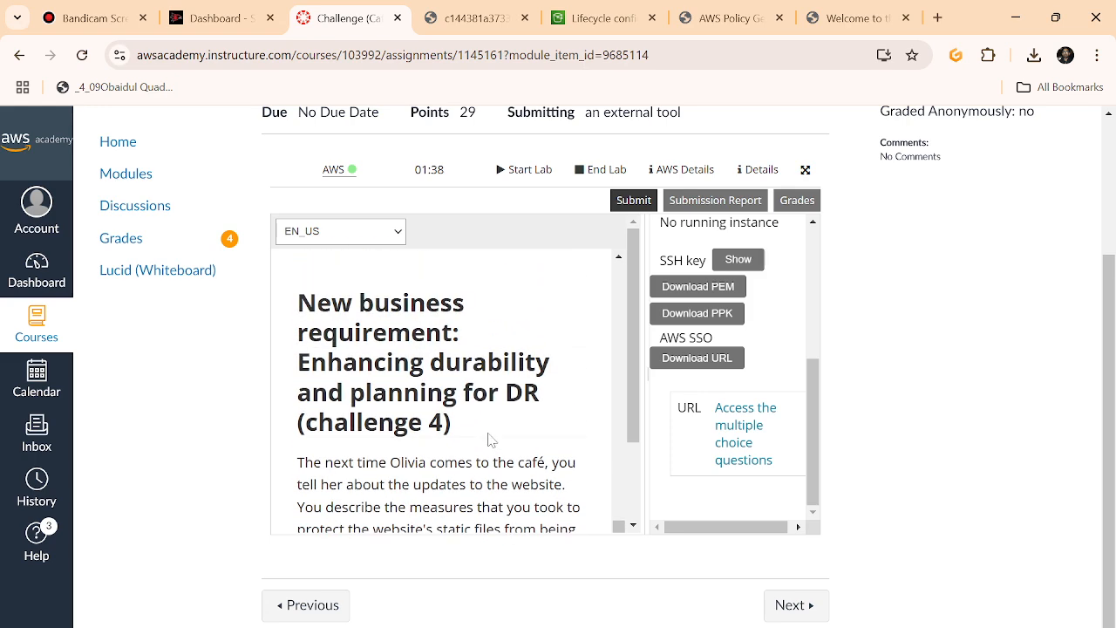
pyautogui.scroll(1, 490, 441)
pyautogui.scroll(-1, 490, 440)
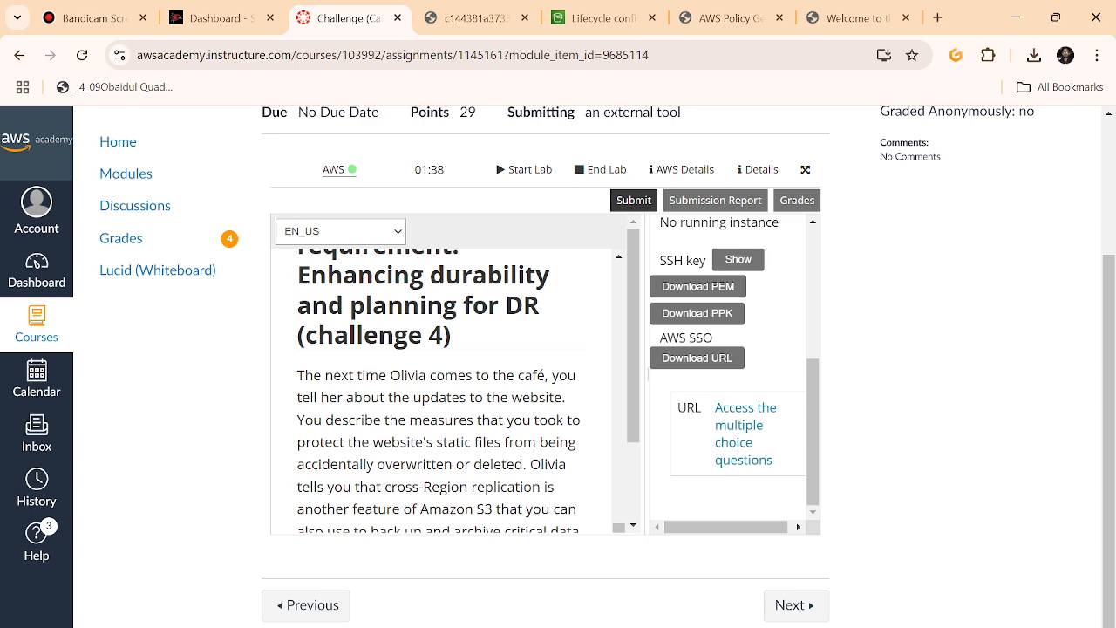
pyautogui.scroll(-1, 449, 391)
pyautogui.scroll(-1, 445, 388)
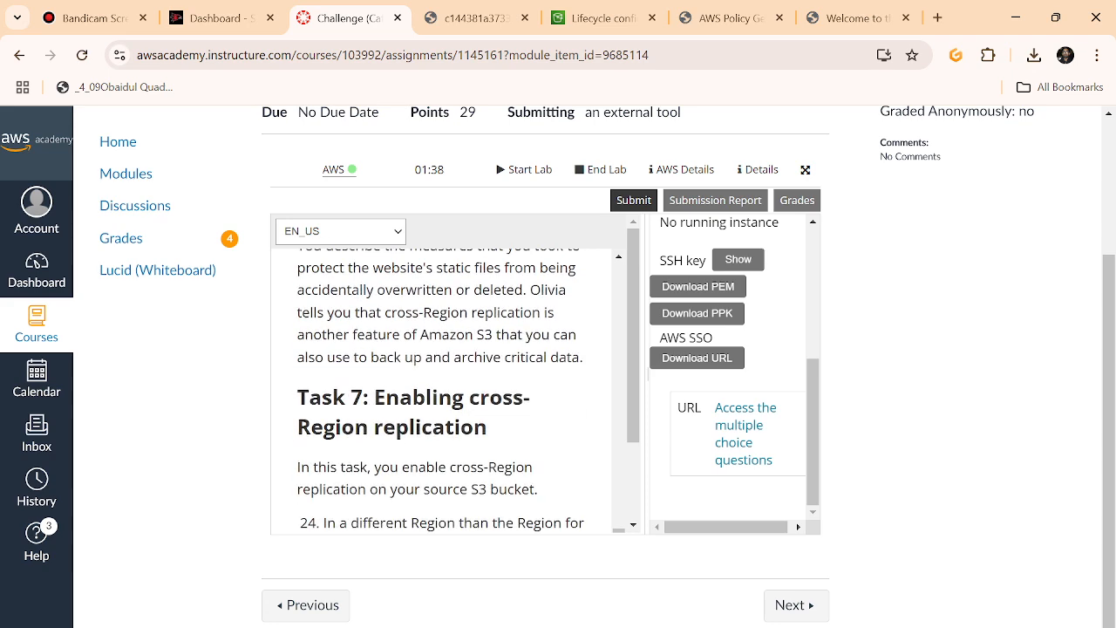
pyautogui.scroll(1, 440, 388)
pyautogui.scroll(-1, 441, 389)
pyautogui.scroll(-1, 440, 388)
pyautogui.scroll(1, 440, 388)
pyautogui.moveTo(488, 427); pyautogui.dragTo(297, 430)
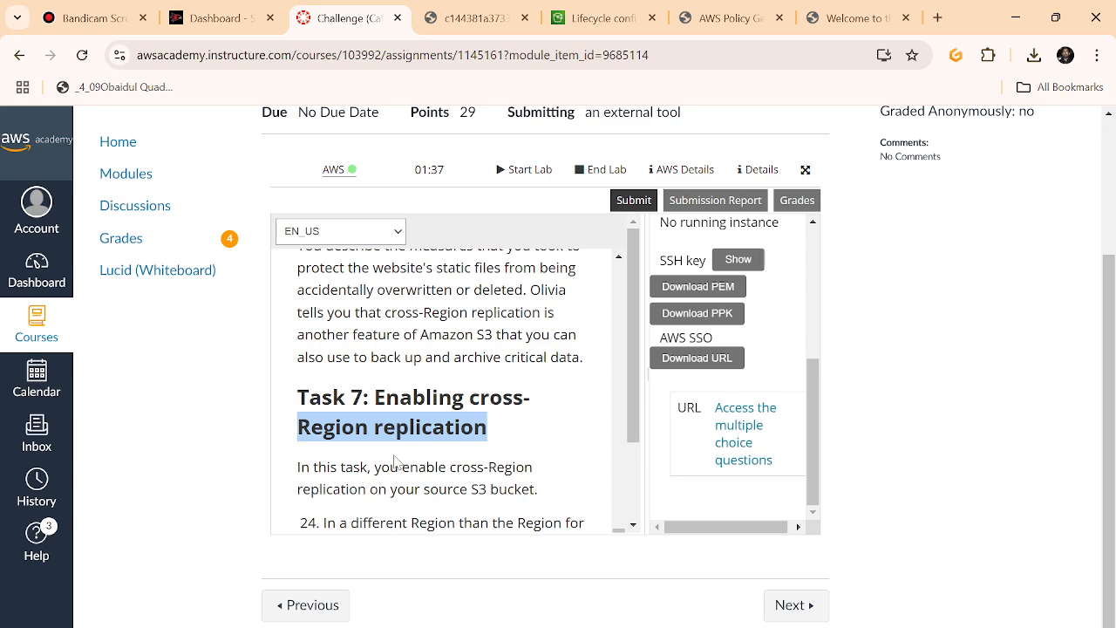
# - Read instructions 24 and 25 for the destination bucket and the replication rule, including its scope, IAM role and existing-objects choice
pyautogui.scroll(-2, 395, 462)
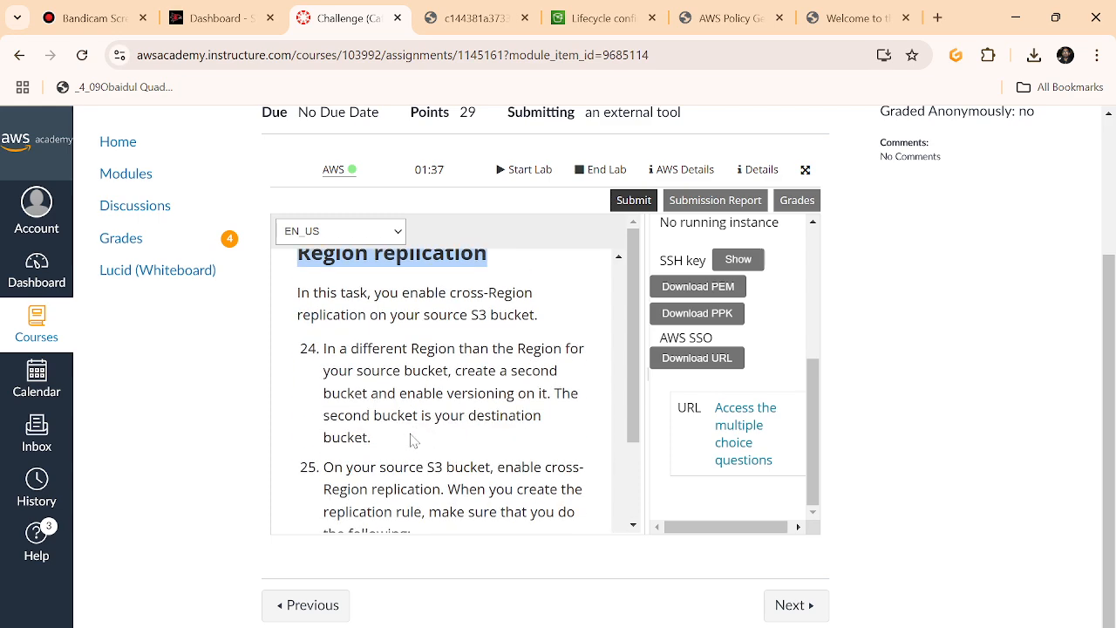
pyautogui.scroll(-1, 414, 442)
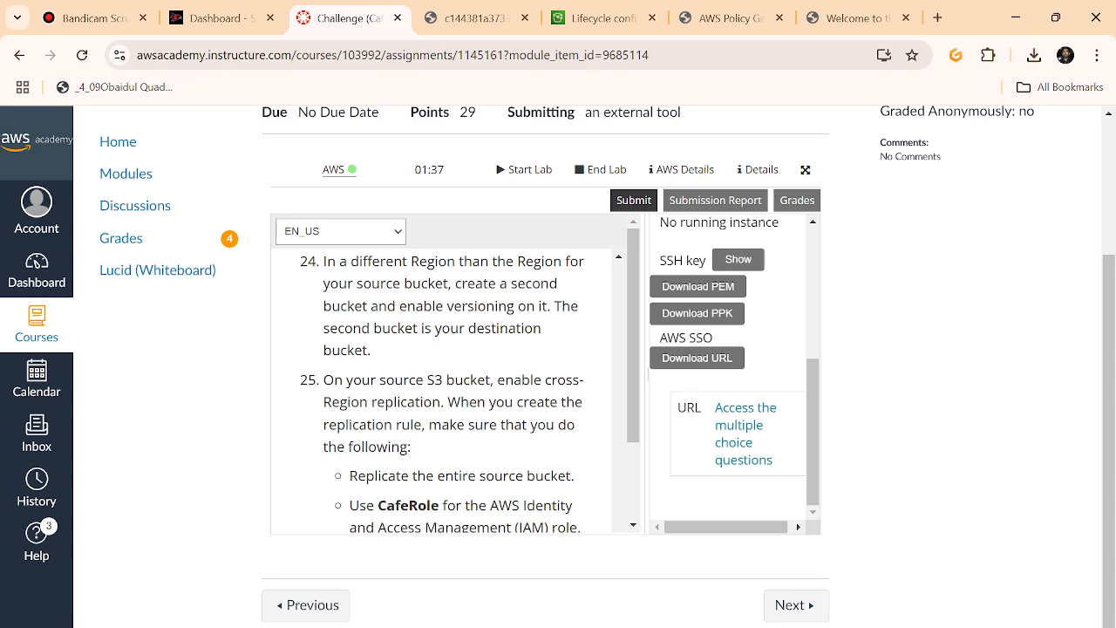
pyautogui.moveTo(323, 273); pyautogui.dragTo(381, 354)
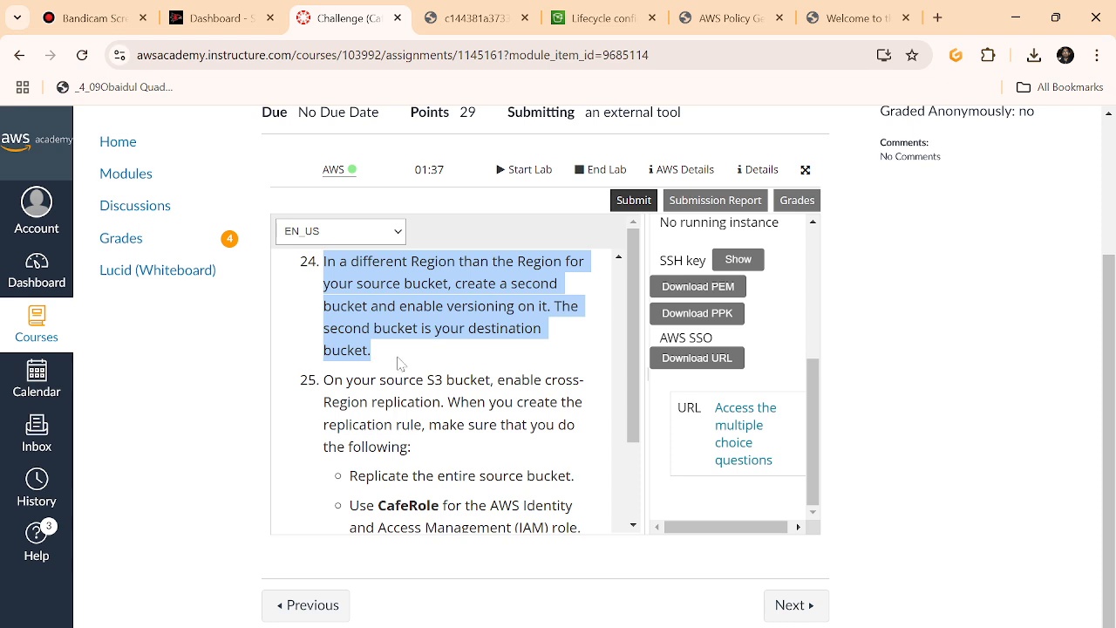
pyautogui.scroll(-1, 399, 364)
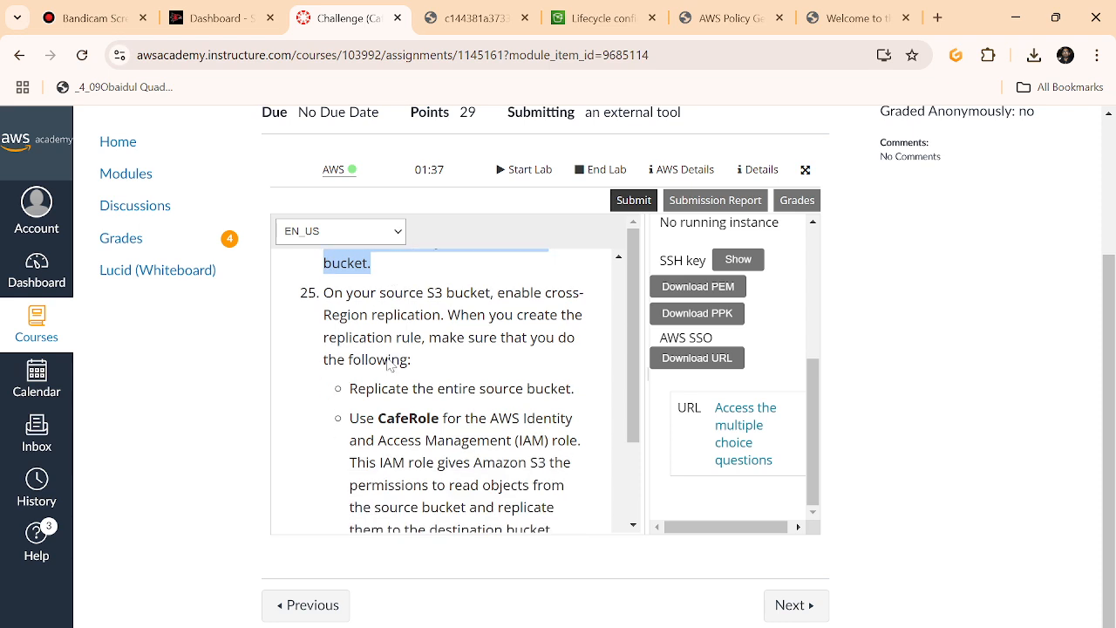
pyautogui.scroll(1, 388, 360)
pyautogui.scroll(-1, 389, 361)
pyautogui.moveTo(325, 295); pyautogui.dragTo(439, 359)
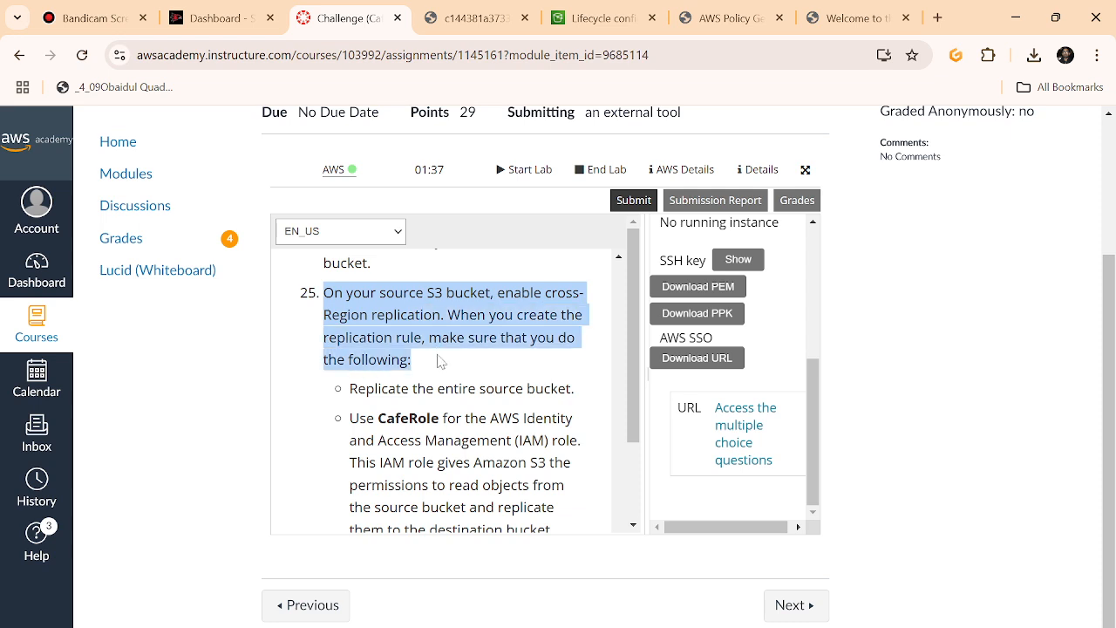
pyautogui.click(440, 360)
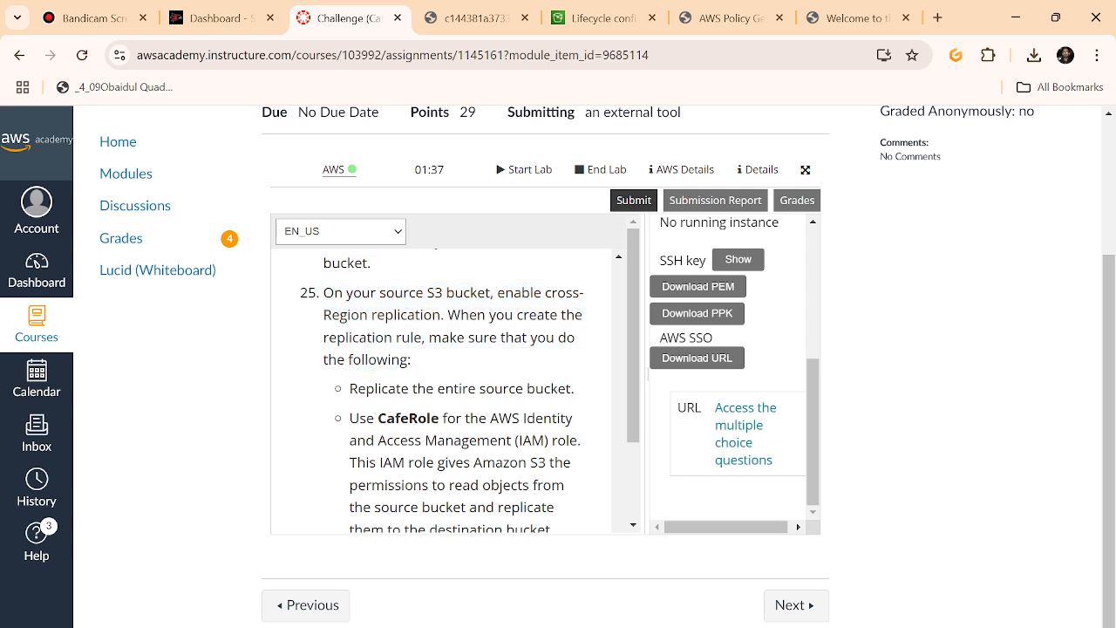
pyautogui.scroll(-1, 440, 360)
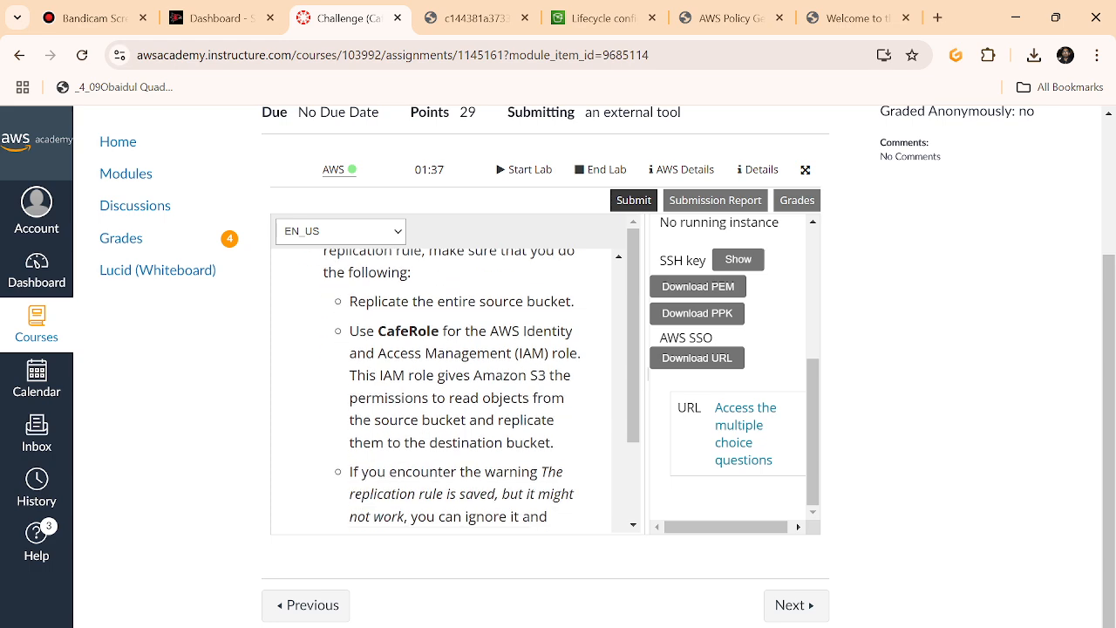
pyautogui.scroll(1, 440, 359)
pyautogui.scroll(-1, 439, 359)
pyautogui.scroll(-1, 439, 359)
pyautogui.scroll(1, 439, 360)
pyautogui.moveTo(378, 331); pyautogui.dragTo(439, 332)
pyautogui.scroll(-1, 455, 394)
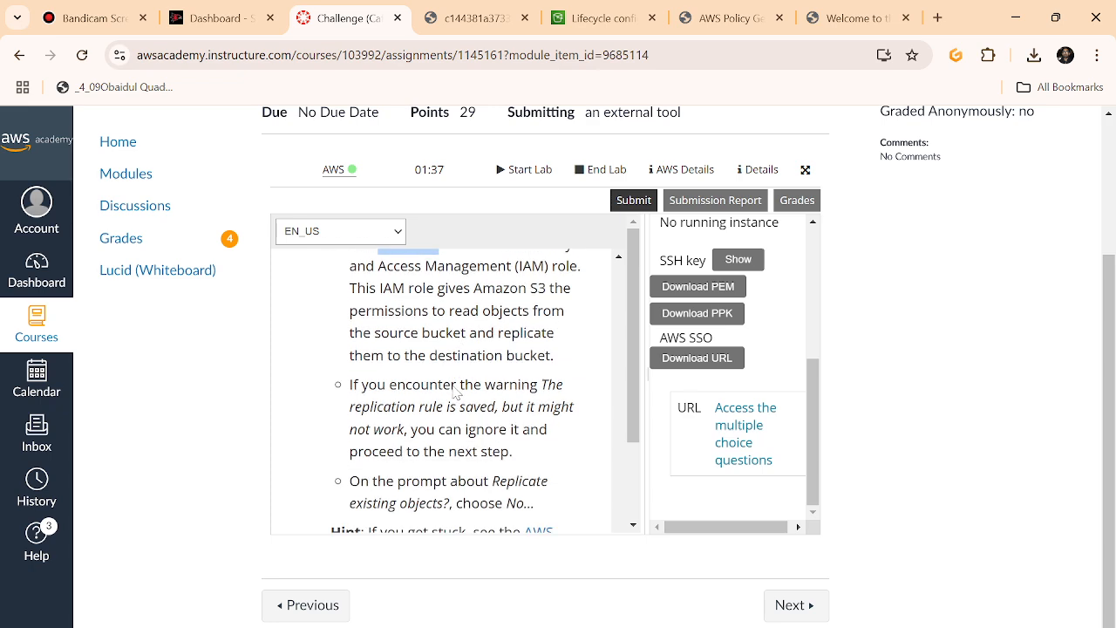
pyautogui.scroll(-1, 445, 384)
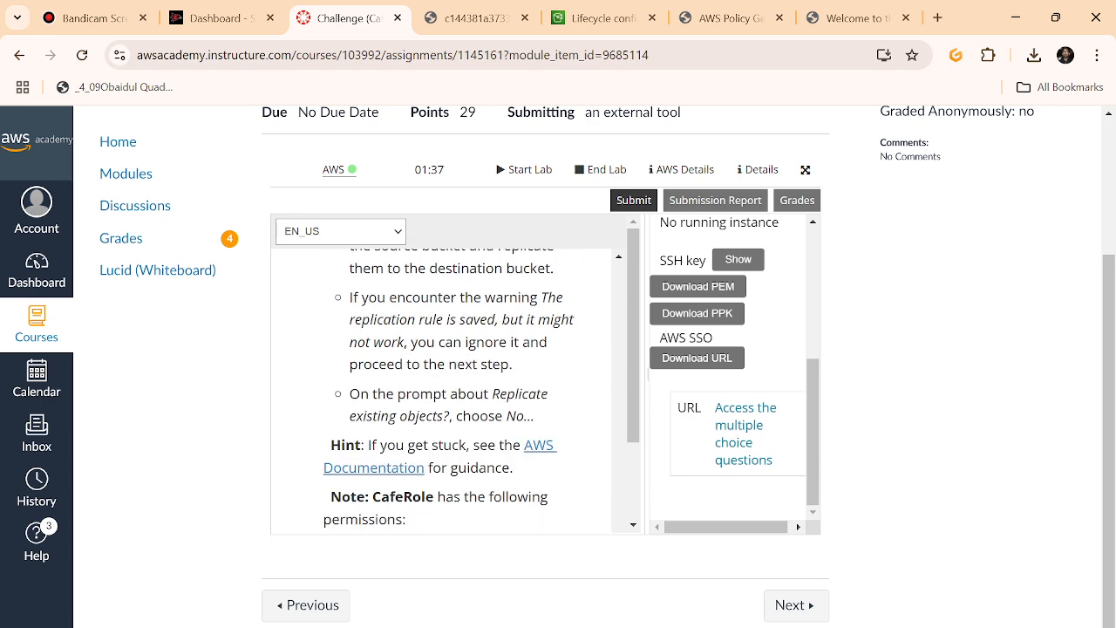
# - Examine the CafeRole permissions note and Question 3 in the lab instructions, and recheck the replication rule requirements
pyautogui.scroll(-6, 513, 449)
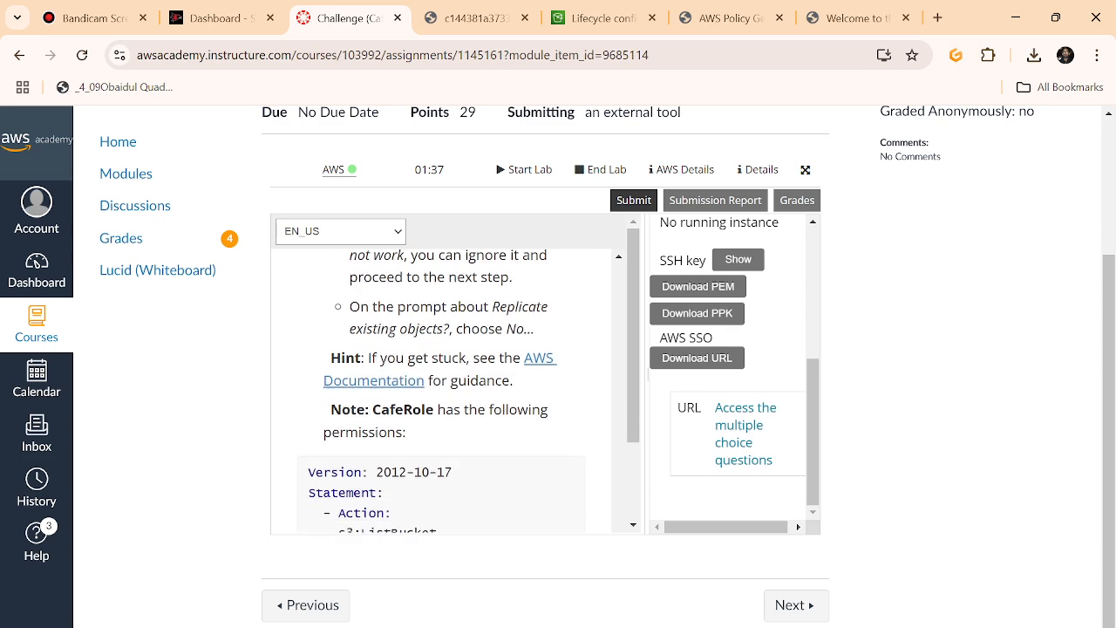
pyautogui.scroll(-2, 513, 449)
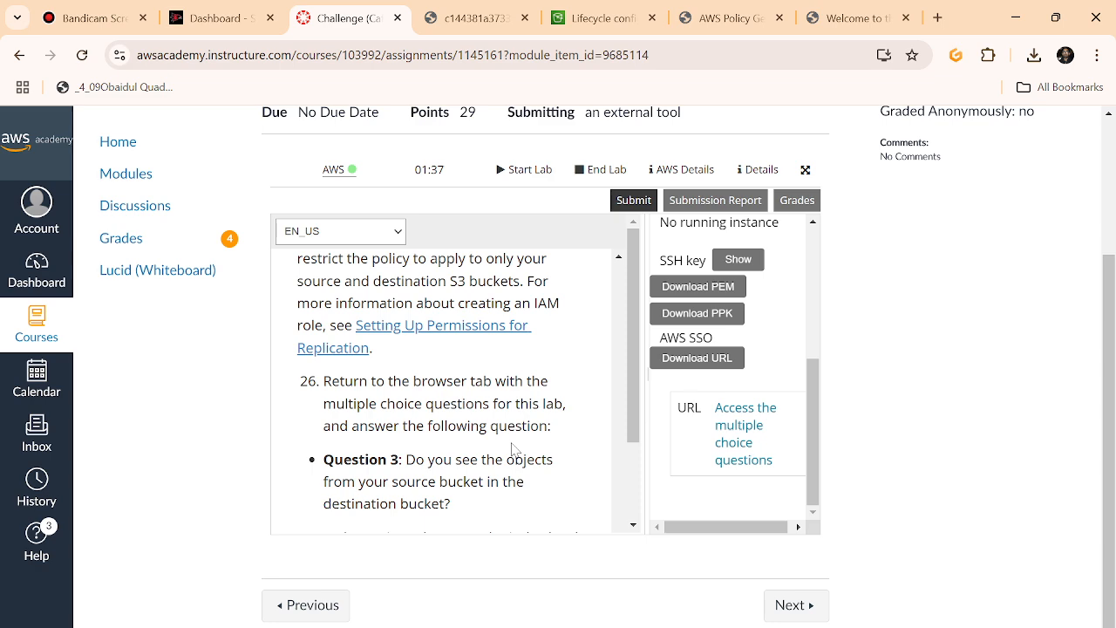
pyautogui.scroll(-1, 513, 450)
pyautogui.moveTo(452, 418); pyautogui.dragTo(358, 373)
pyautogui.scroll(8, 532, 351)
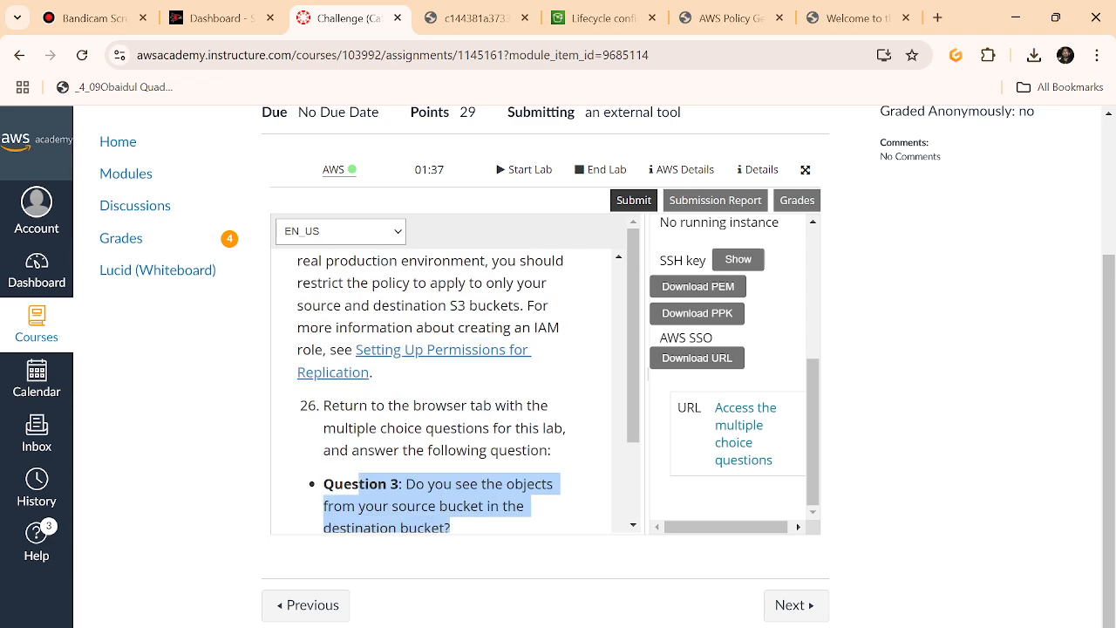
pyautogui.scroll(2, 532, 350)
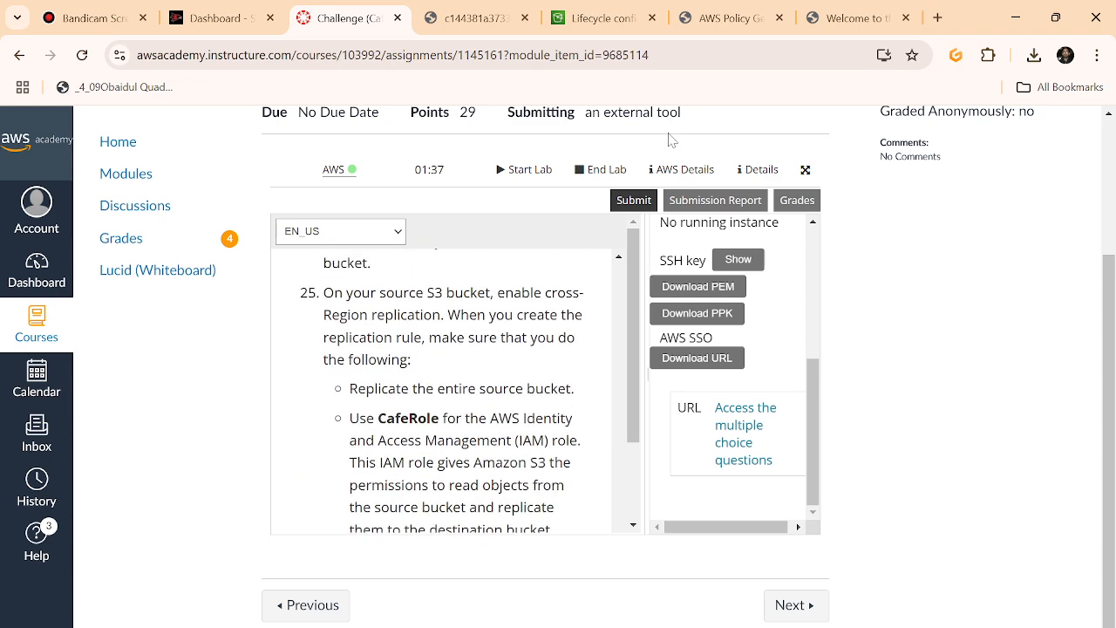
pyautogui.scroll(-2, 454, 383)
pyautogui.scroll(-2, 514, 389)
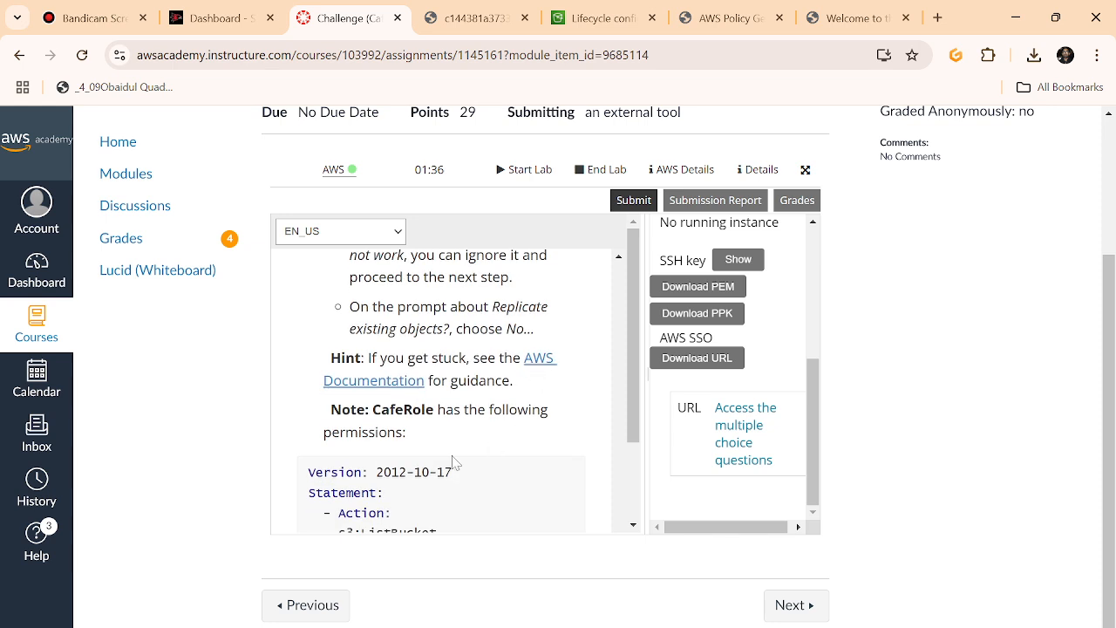
# - Open the AWS Documentation link from the Task 7 hint in a new tab, skim the replication walkthroughs, and return to the lab instructions
pyautogui.rightClick(540, 373)
pyautogui.click(564, 389)
pyautogui.hotkey('ctrl', 'Tab')
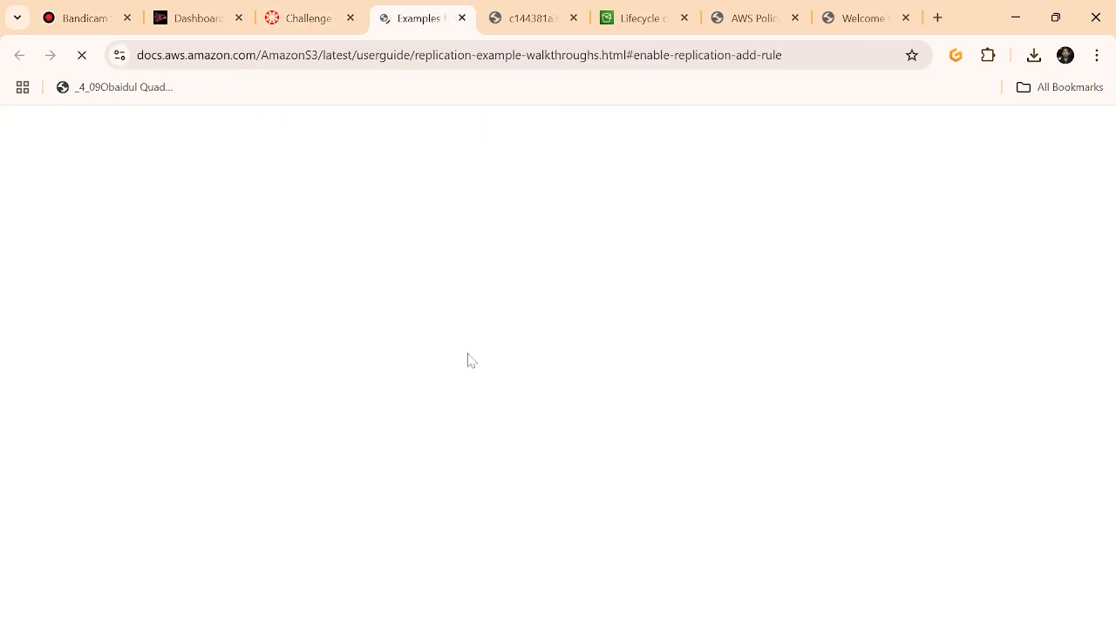
pyautogui.scroll(-7, 468, 417)
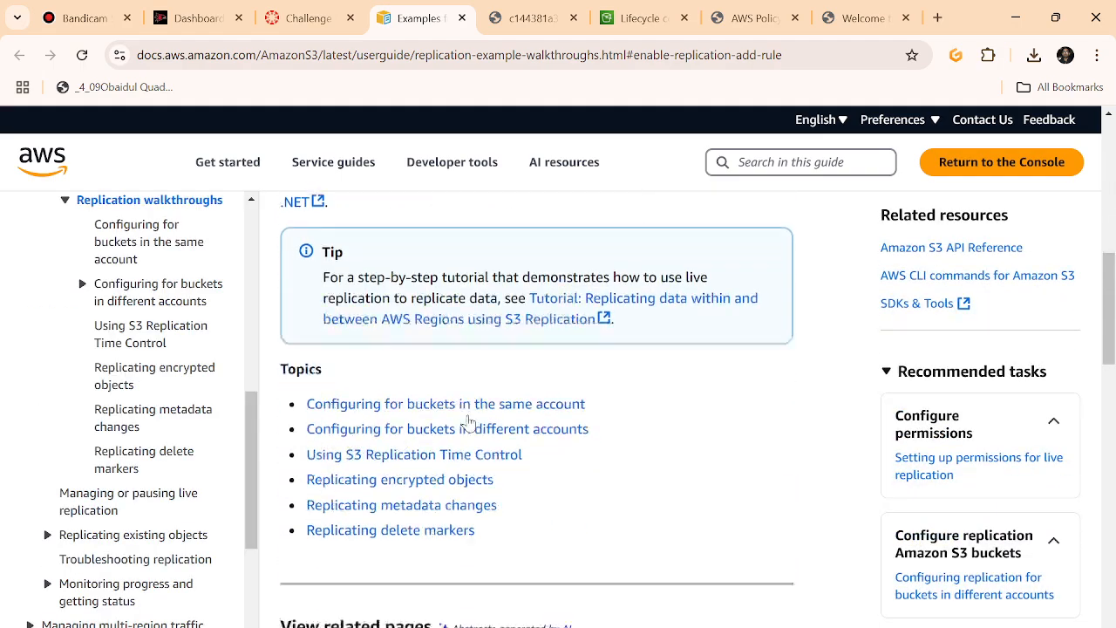
pyautogui.scroll(-4, 469, 423)
pyautogui.scroll(8, 468, 423)
pyautogui.click(314, 19)
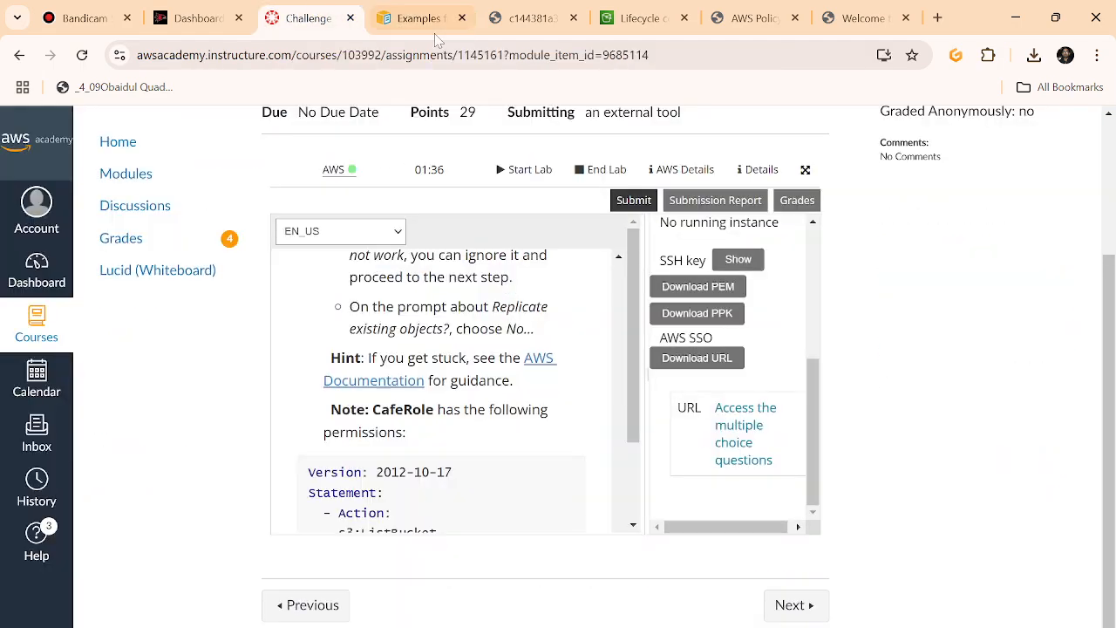
# - In the S3 console, switch the region to US East (Ohio) us-east-2 and start creating a bucket
pyautogui.click(661, 19)
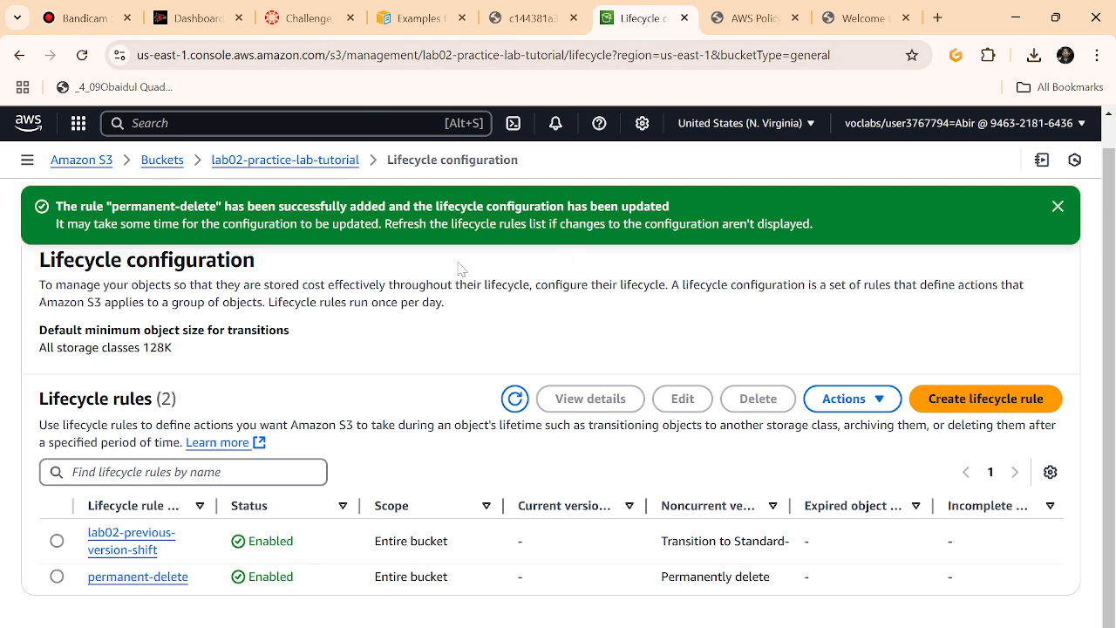
pyautogui.click(81, 161)
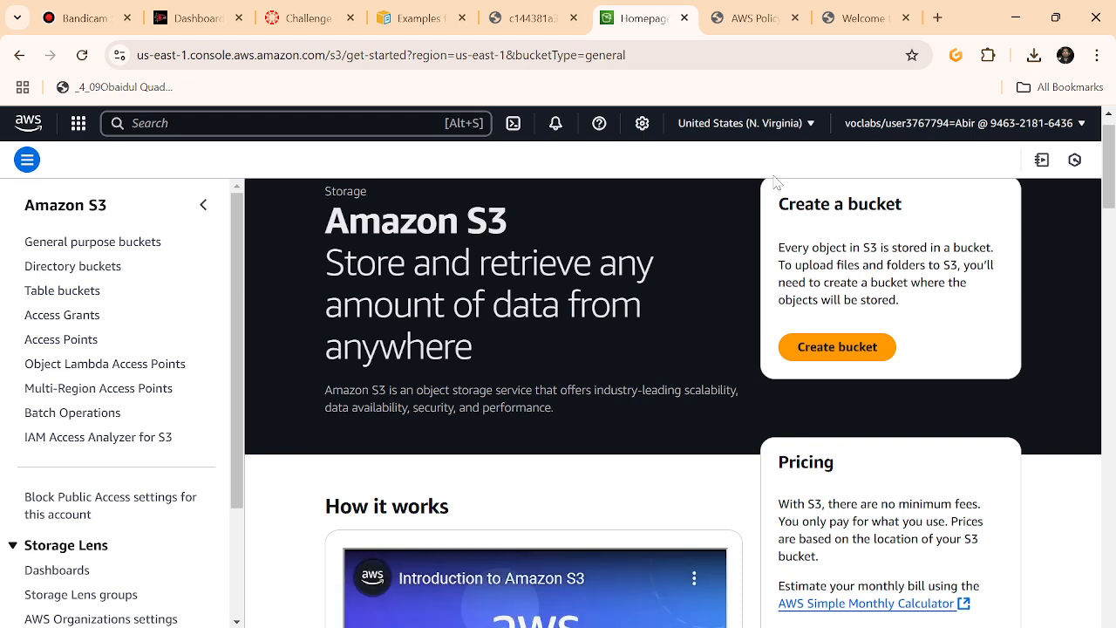
pyautogui.click(741, 123)
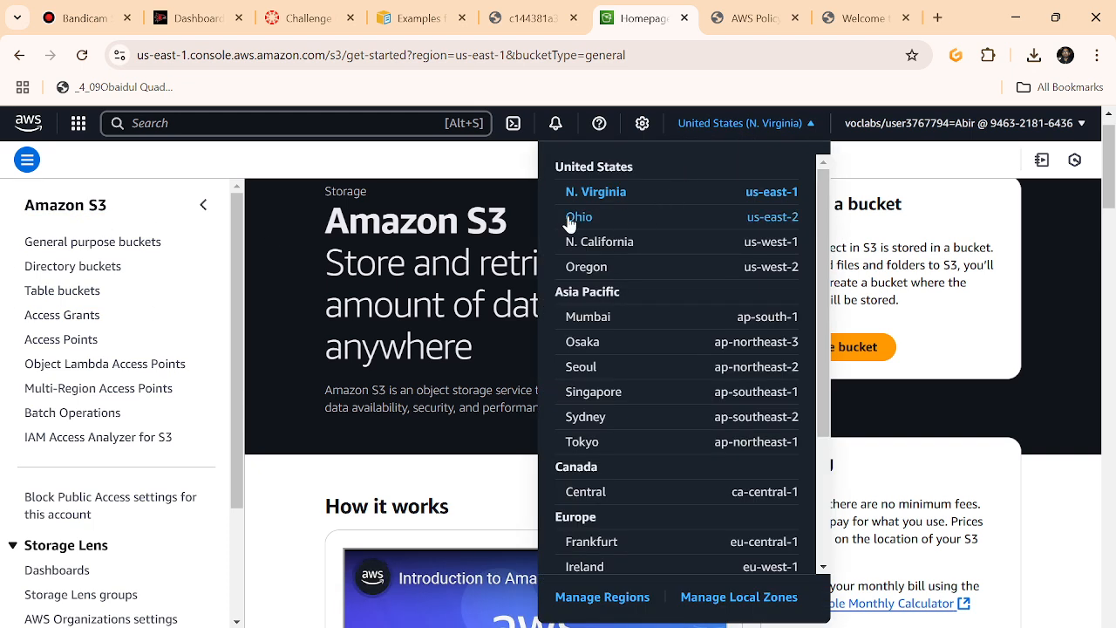
pyautogui.click(576, 218)
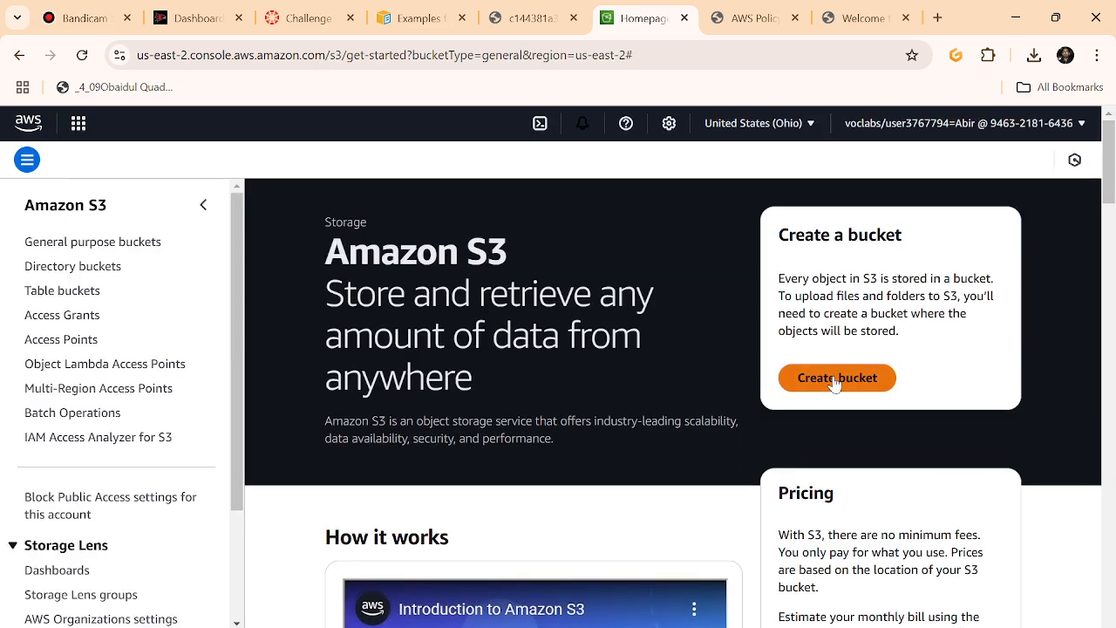
pyautogui.click(837, 377)
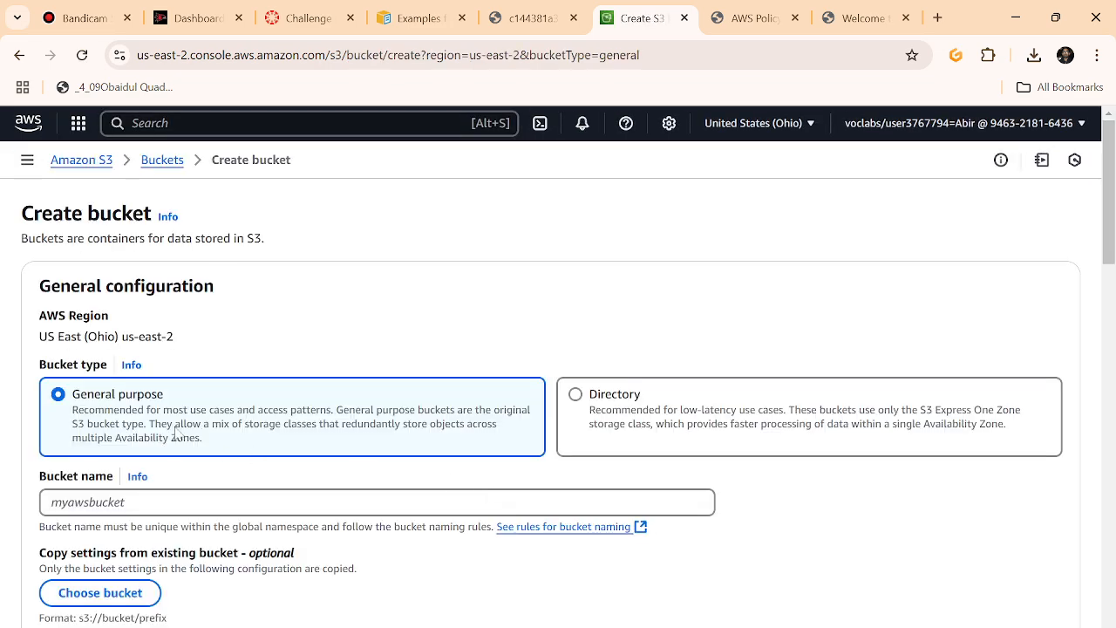
# - Name the new general purpose bucket lab02-practice-destination
pyautogui.scroll(-2, 166, 447)
pyautogui.click(174, 328)
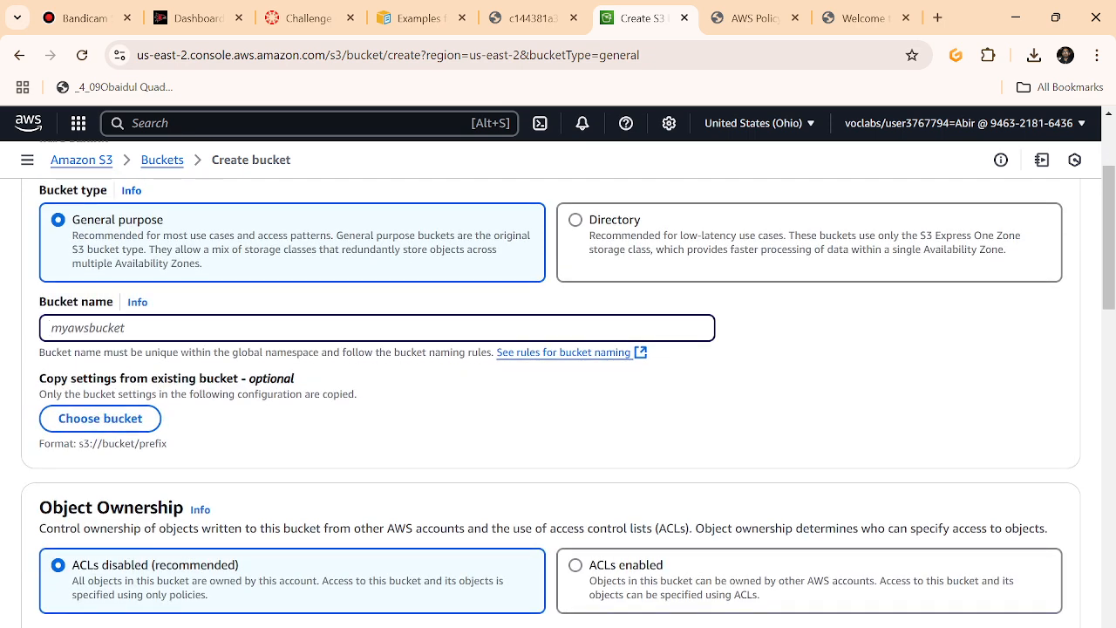
pyautogui.write('lab02-practice-ex')
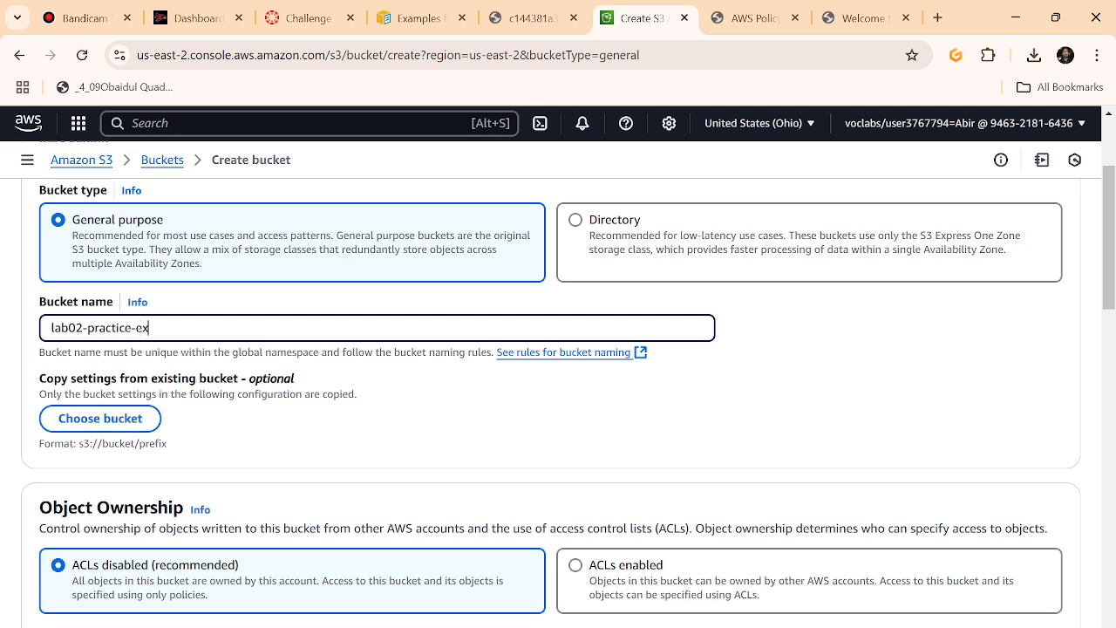
pyautogui.press('BackSpace')
pyautogui.press('BackSpace')
pyautogui.write('so')
# - Enable Bucket Versioning for the new bucket, leaving all public access blocked
pyautogui.scroll(-5, 456, 448)
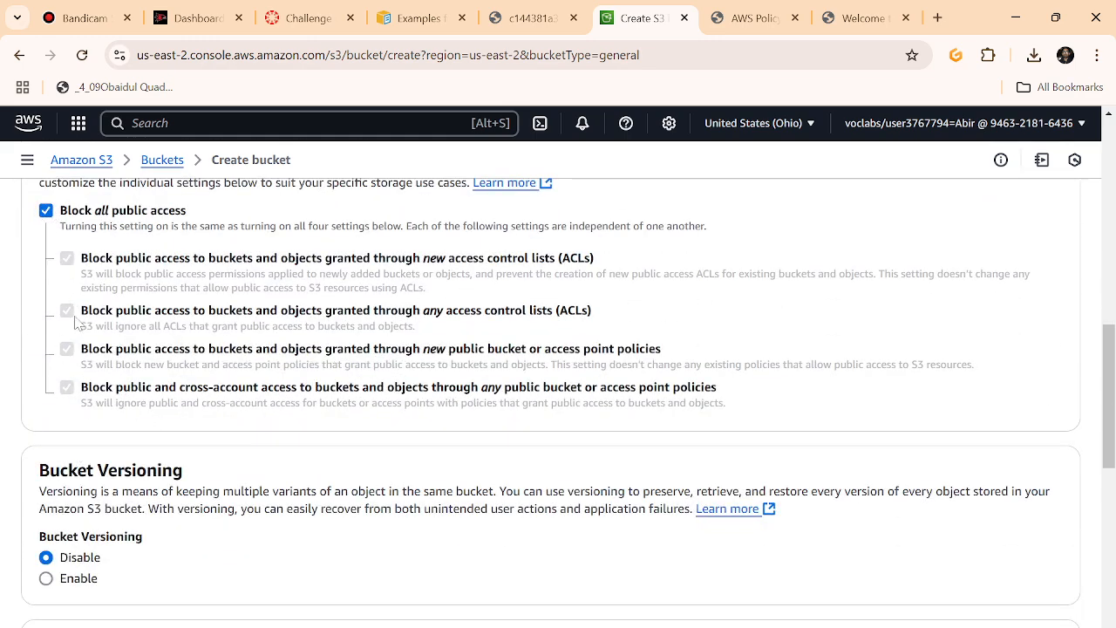
pyautogui.scroll(-2, 70, 423)
pyautogui.click(63, 406)
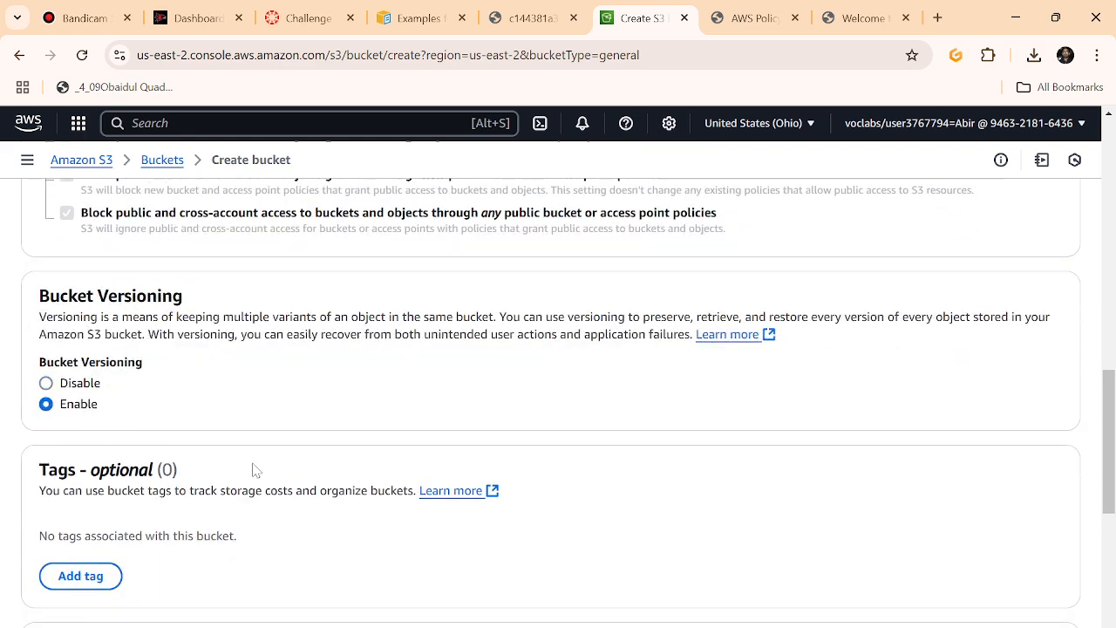
pyautogui.scroll(-4, 253, 471)
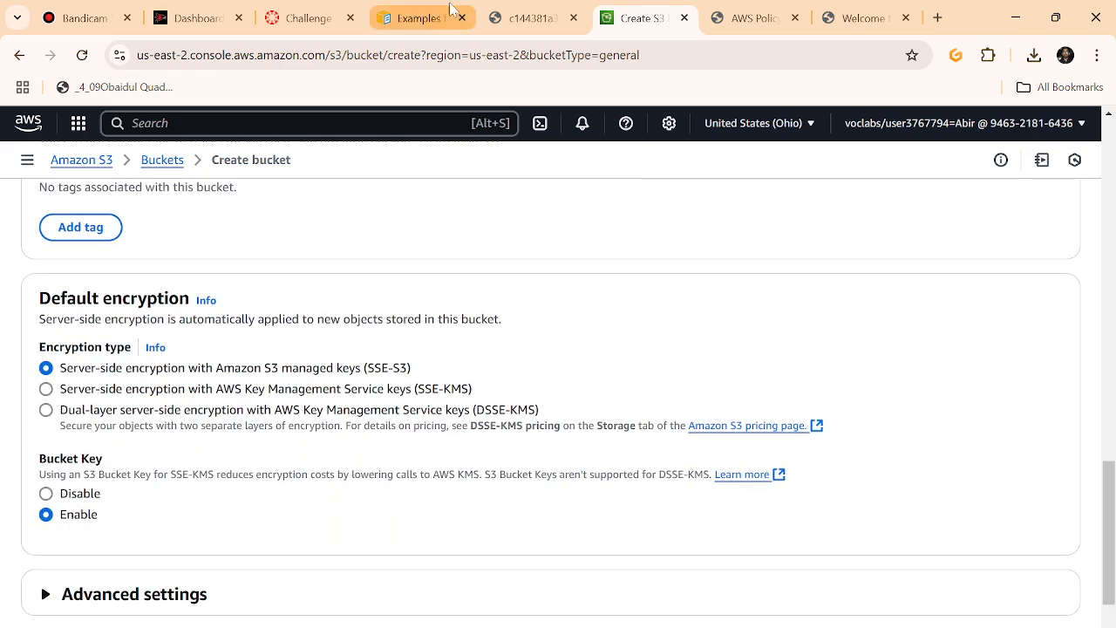
# - Recheck the destination bucket's versioning requirement in instruction 24 of the lab page, and return to the bucket creation form
pyautogui.click(310, 19)
pyautogui.scroll(5, 411, 388)
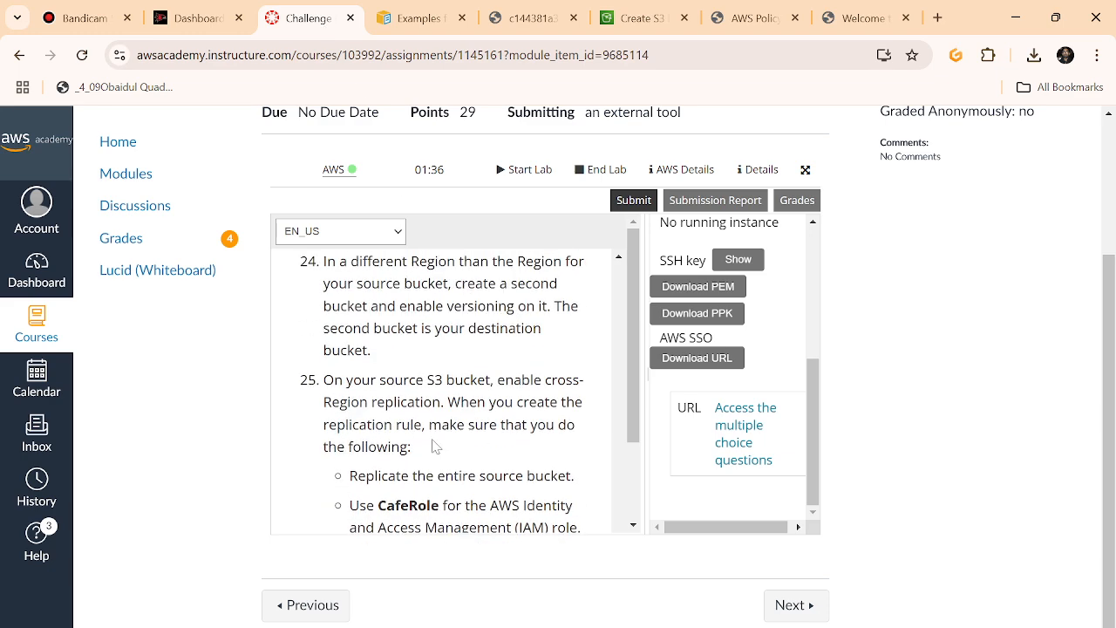
pyautogui.scroll(1, 426, 450)
pyautogui.moveTo(388, 443); pyautogui.dragTo(400, 393)
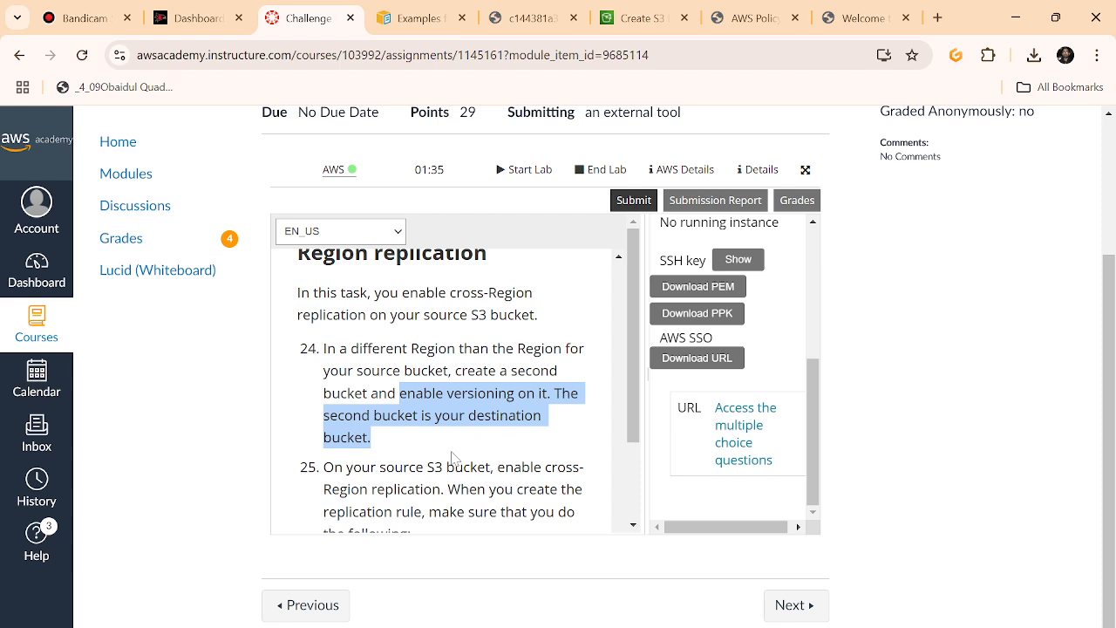
pyautogui.click(656, 18)
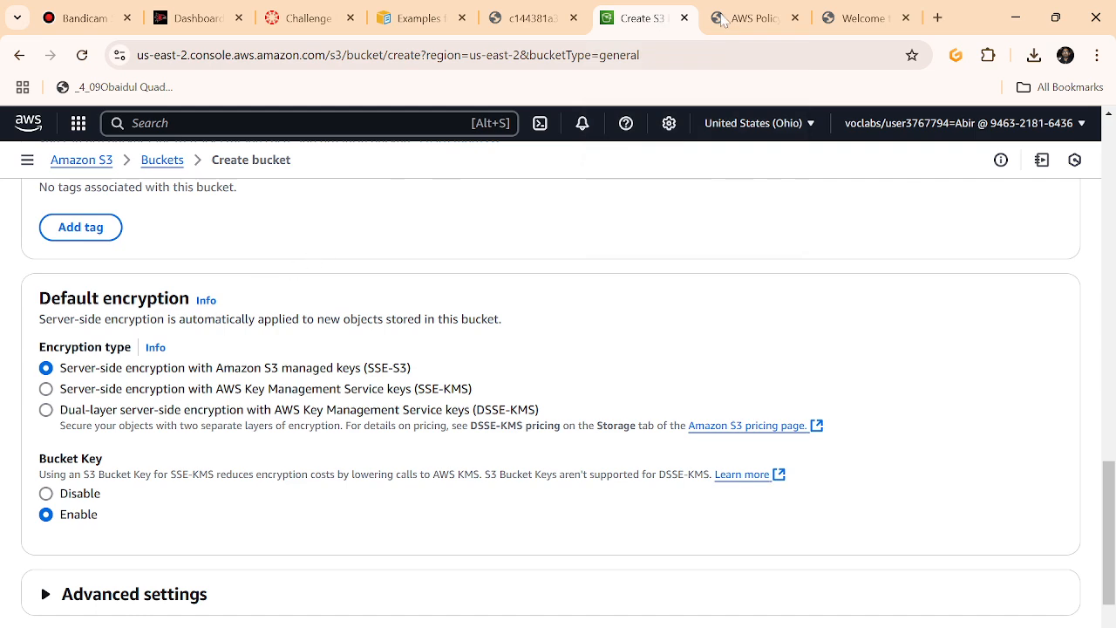
pyautogui.click(755, 18)
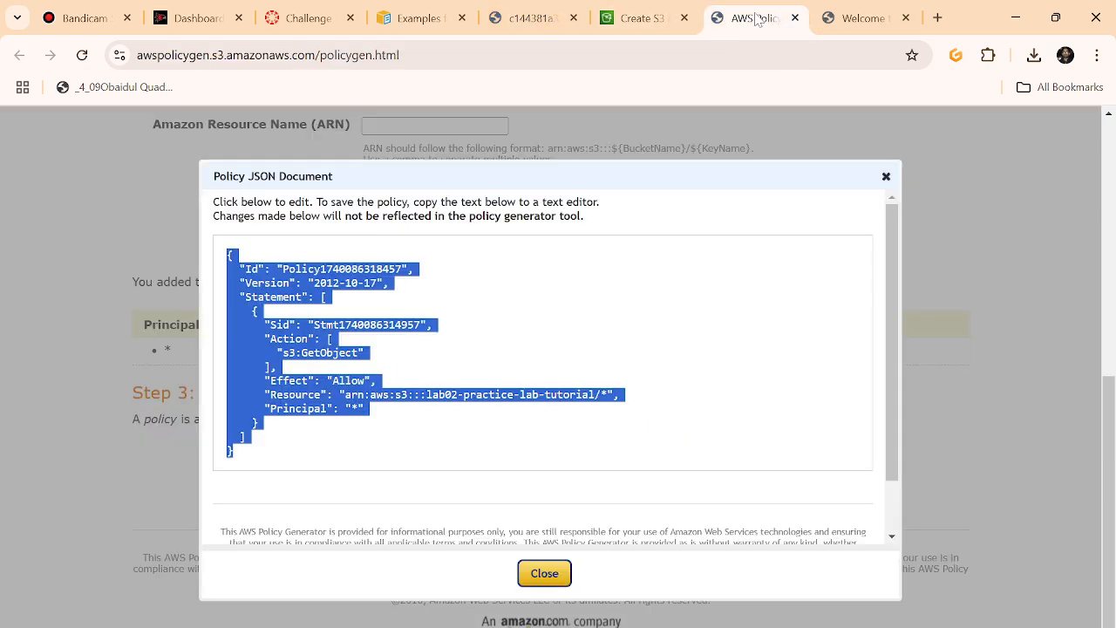
pyautogui.click(841, 18)
pyautogui.click(646, 17)
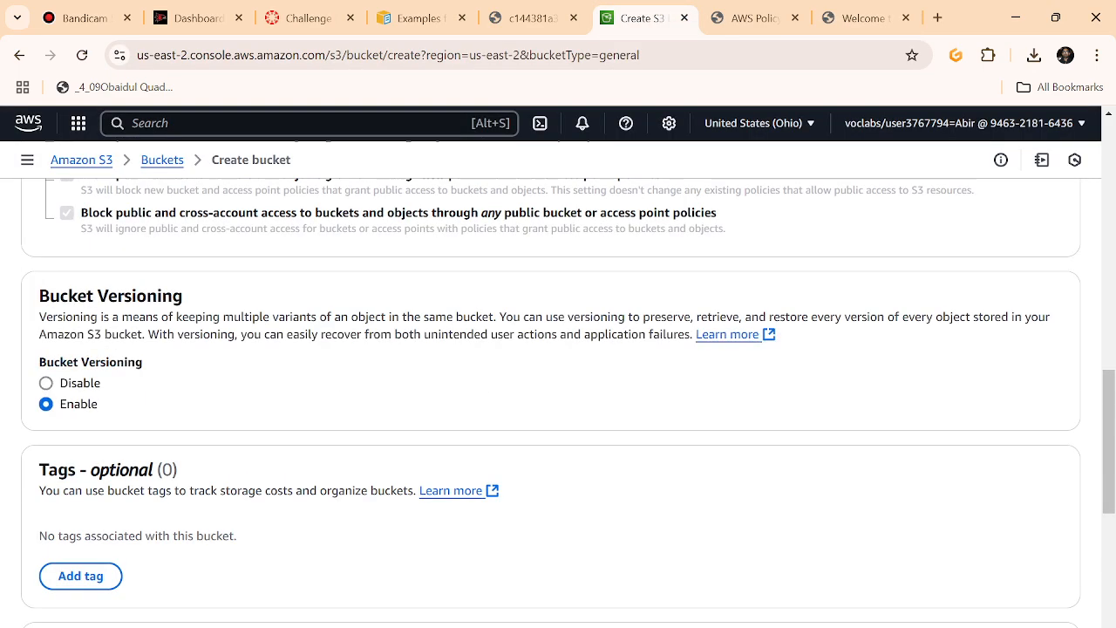
# - Create the destination bucket with SSE-S3 default encryption and Bucket Key enabled
pyautogui.scroll(-1, 82, 336)
pyautogui.scroll(-5, 339, 435)
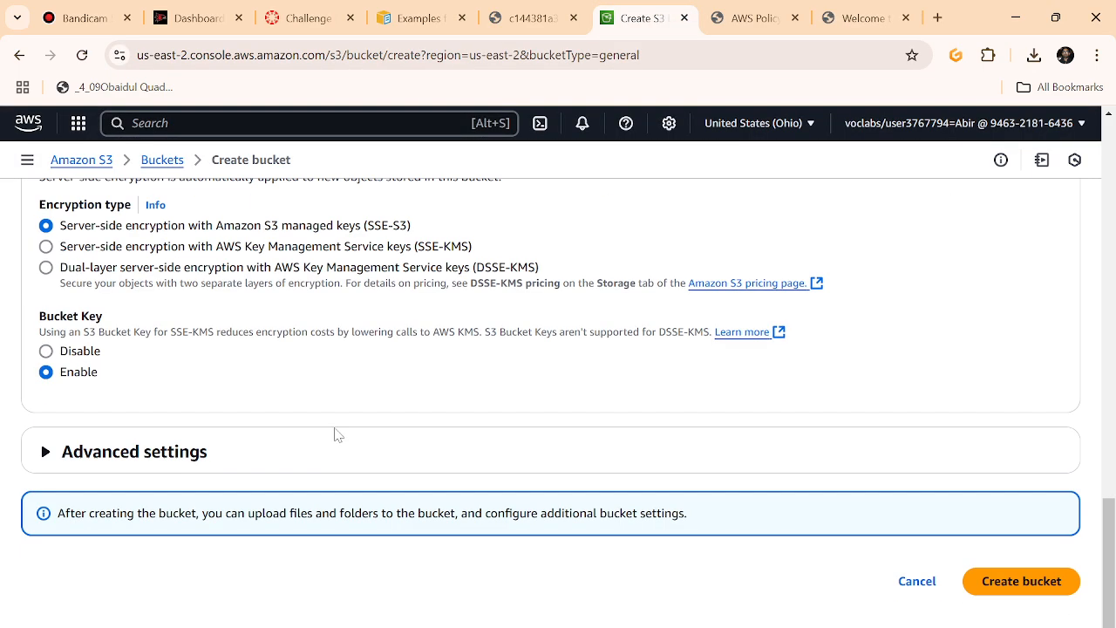
pyautogui.click(1000, 586)
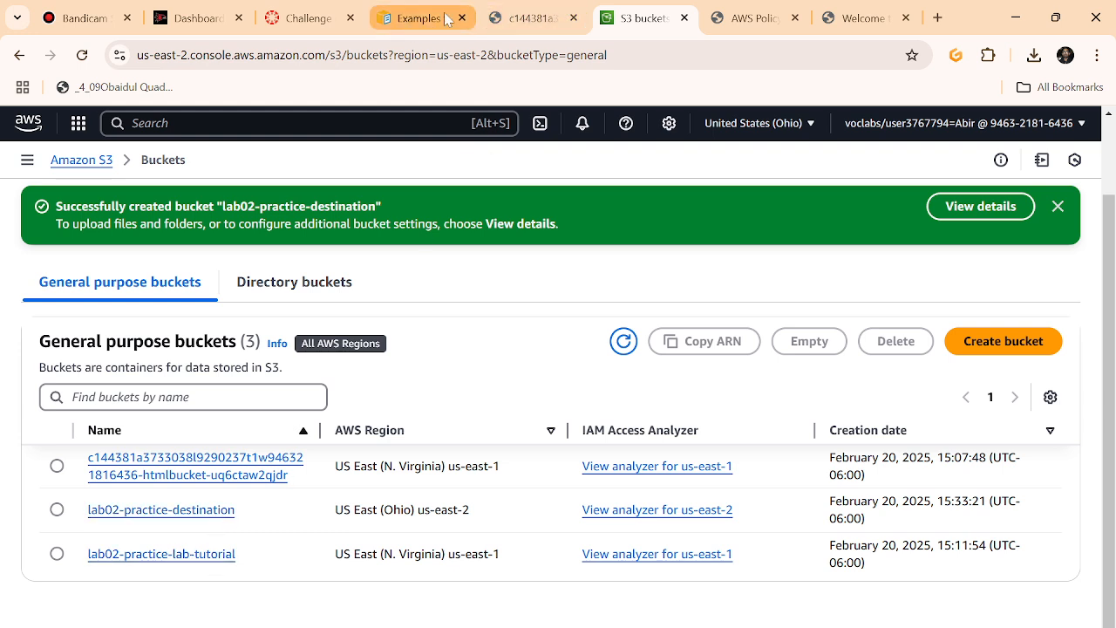
# - Read instruction 25 on the lab page for the replication rule's scope and IAM role requirements
pyautogui.click(306, 18)
pyautogui.scroll(-3, 452, 391)
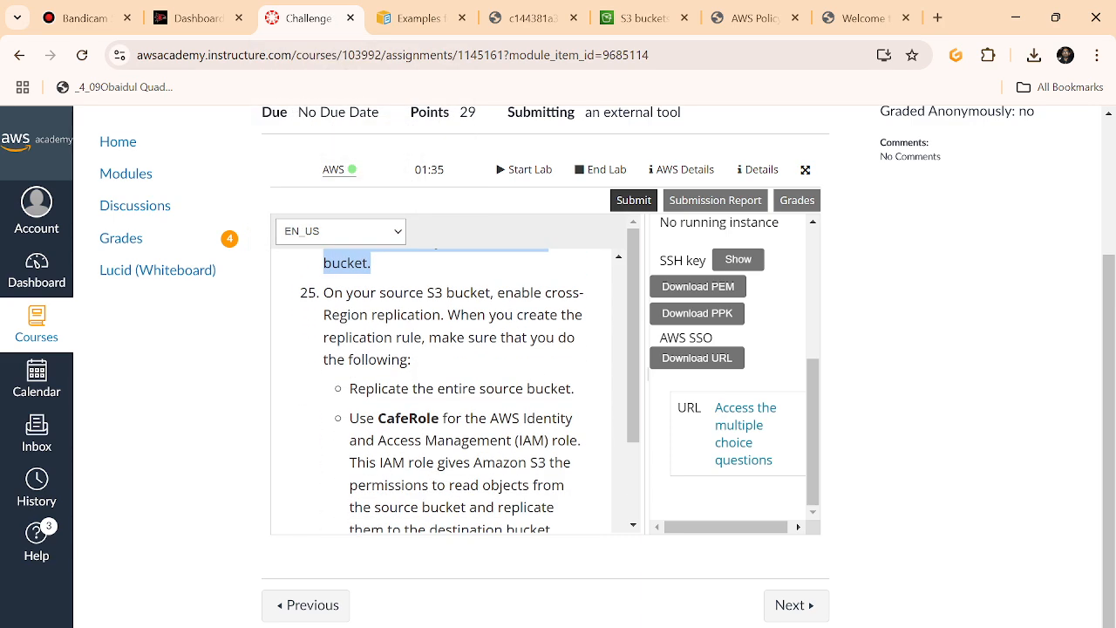
pyautogui.scroll(1, 452, 391)
pyautogui.moveTo(334, 294); pyautogui.dragTo(587, 366)
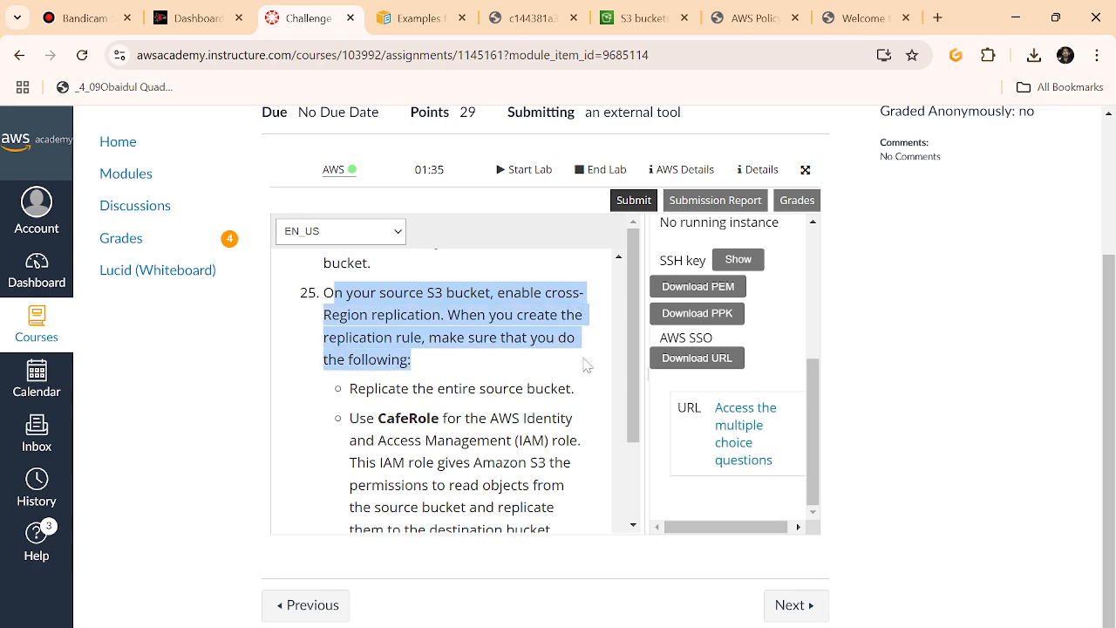
pyautogui.scroll(-1, 454, 383)
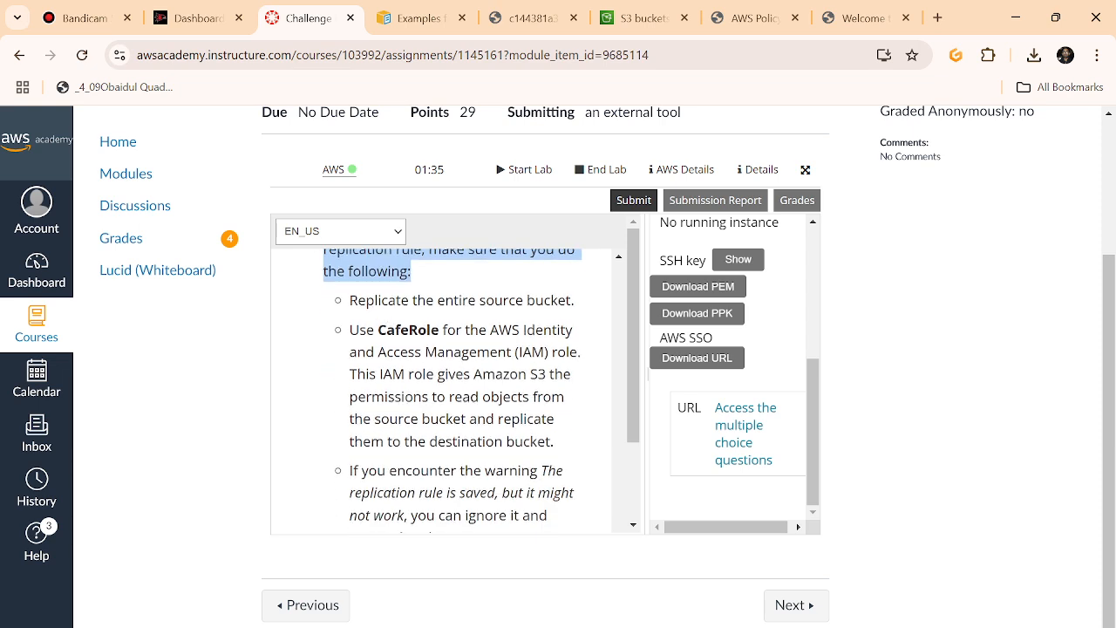
pyautogui.scroll(-1, 461, 301)
pyautogui.scroll(1, 462, 301)
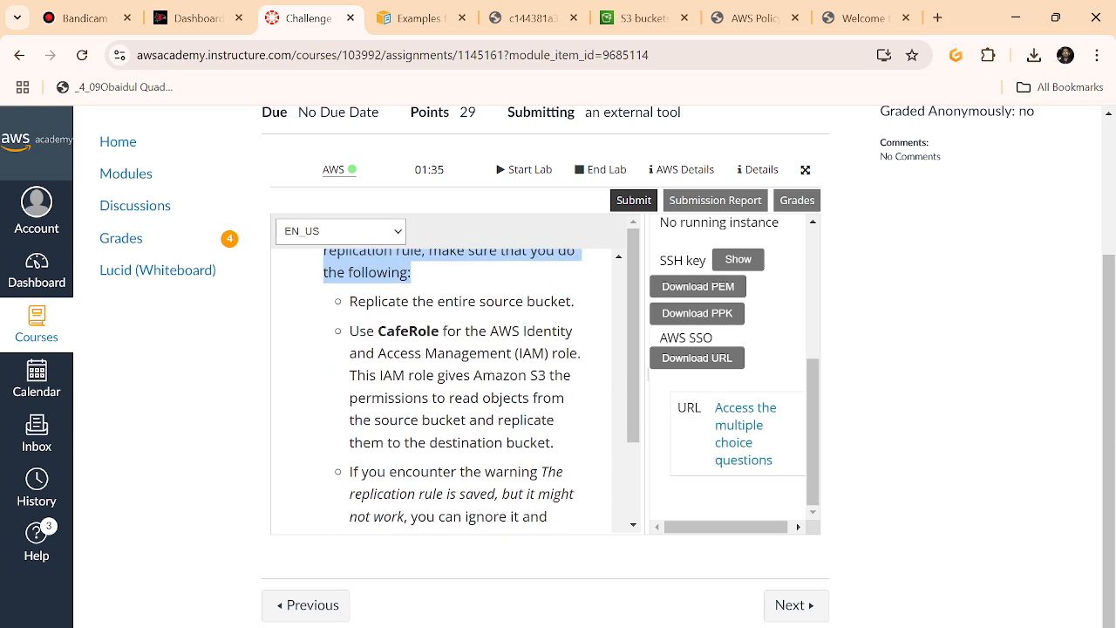
# - Return to the S3 console, open the source bucket lab02-practice-lab-tutorial, and start creating a replication rule for it
pyautogui.click(872, 19)
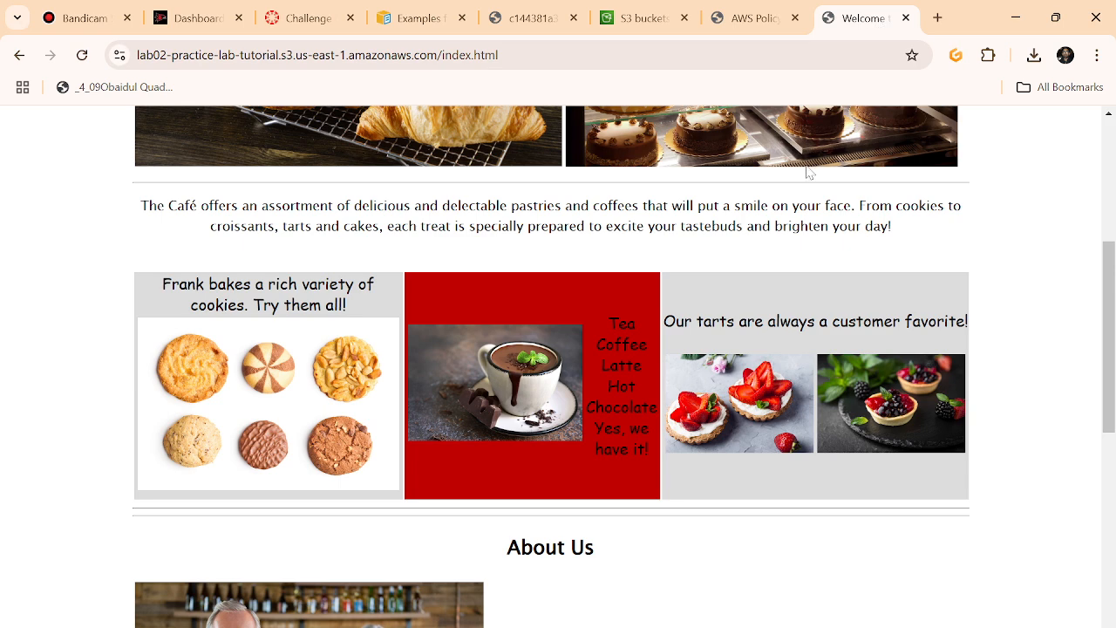
pyautogui.click(747, 33)
pyautogui.click(643, 18)
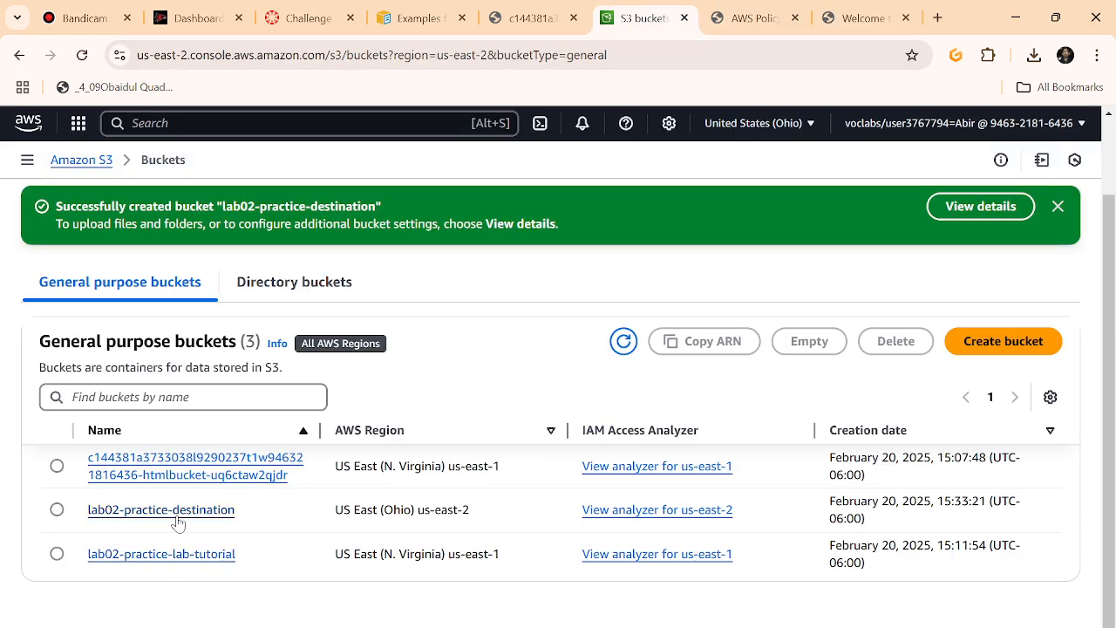
pyautogui.click(176, 566)
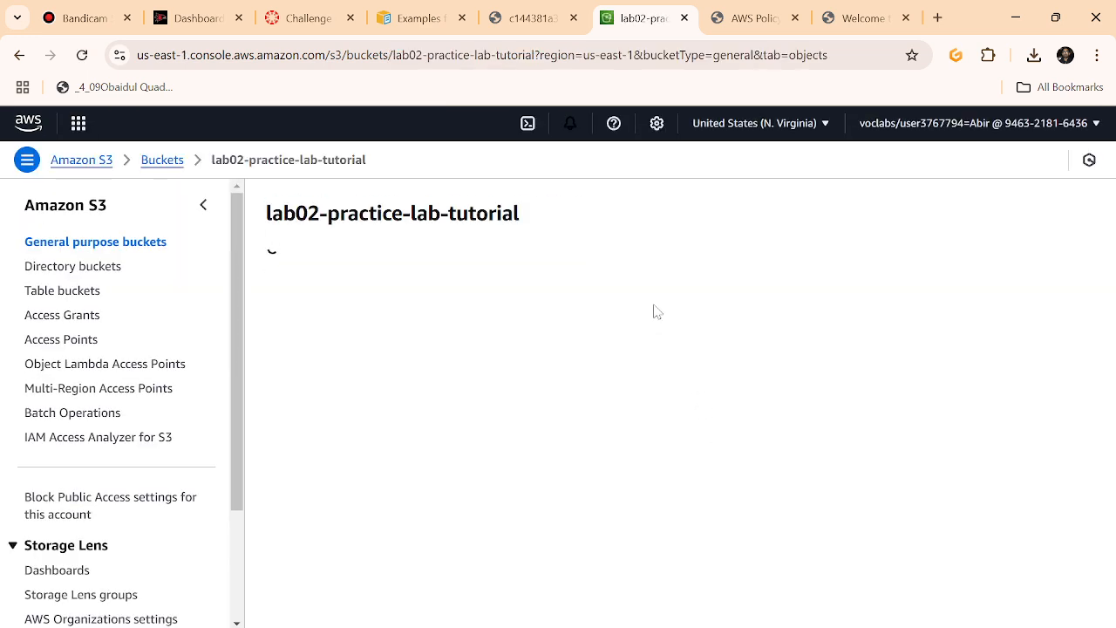
pyautogui.click(810, 260)
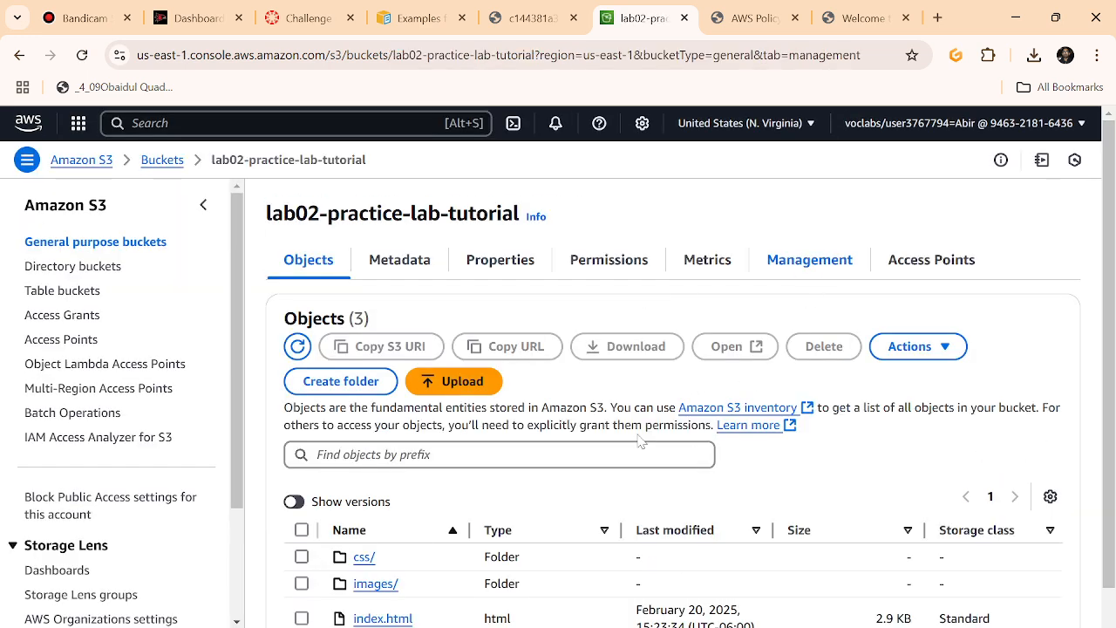
pyautogui.scroll(-3, 641, 441)
pyautogui.scroll(-3, 641, 440)
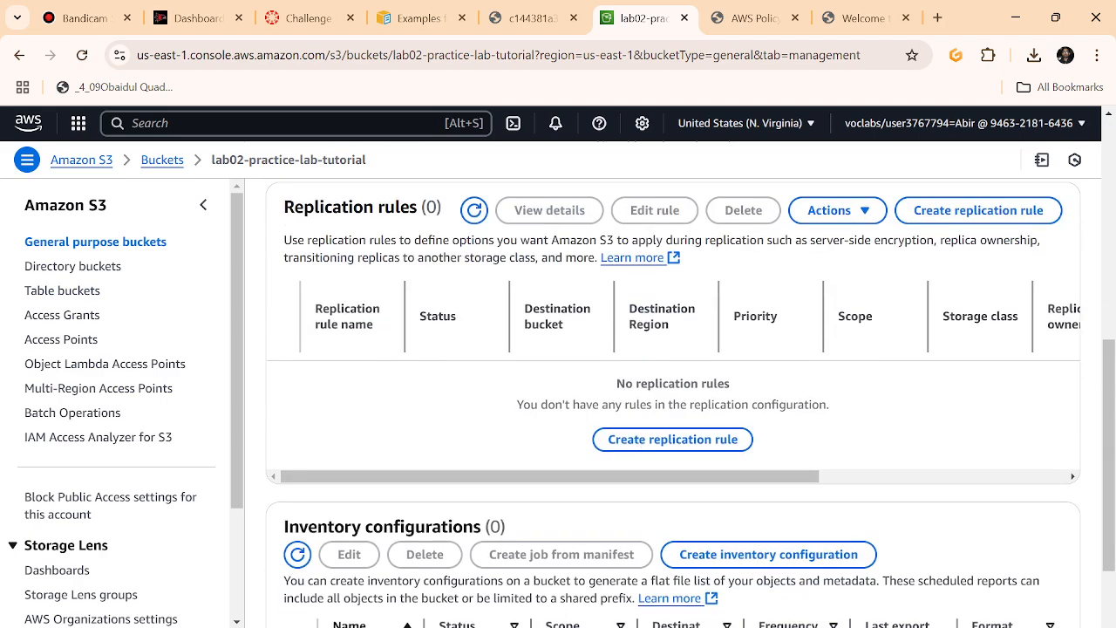
pyautogui.click(673, 440)
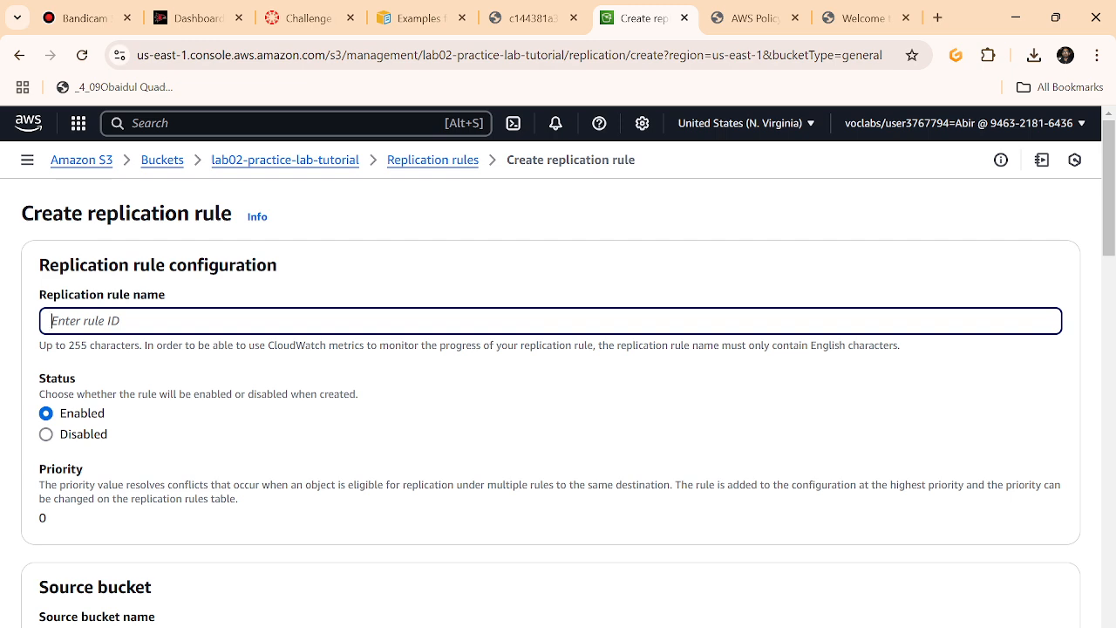
# - Name the replication rule replicationrule and set its status to Enabled
pyautogui.write('repliucat')
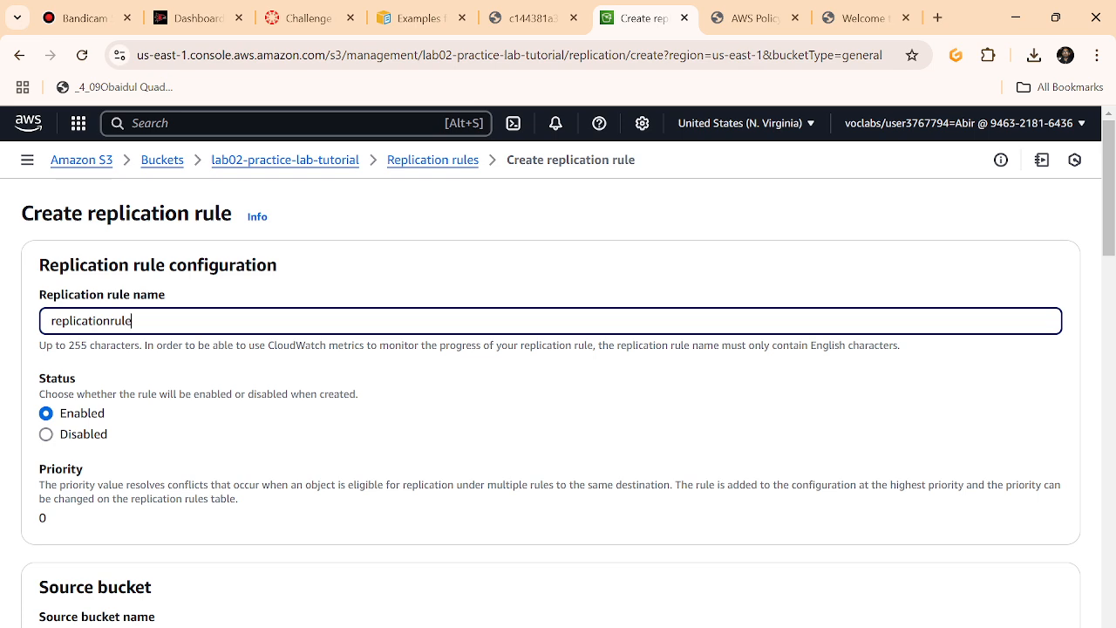
pyautogui.write('ionrule')
pyautogui.scroll(-1, 130, 378)
pyautogui.click(100, 345)
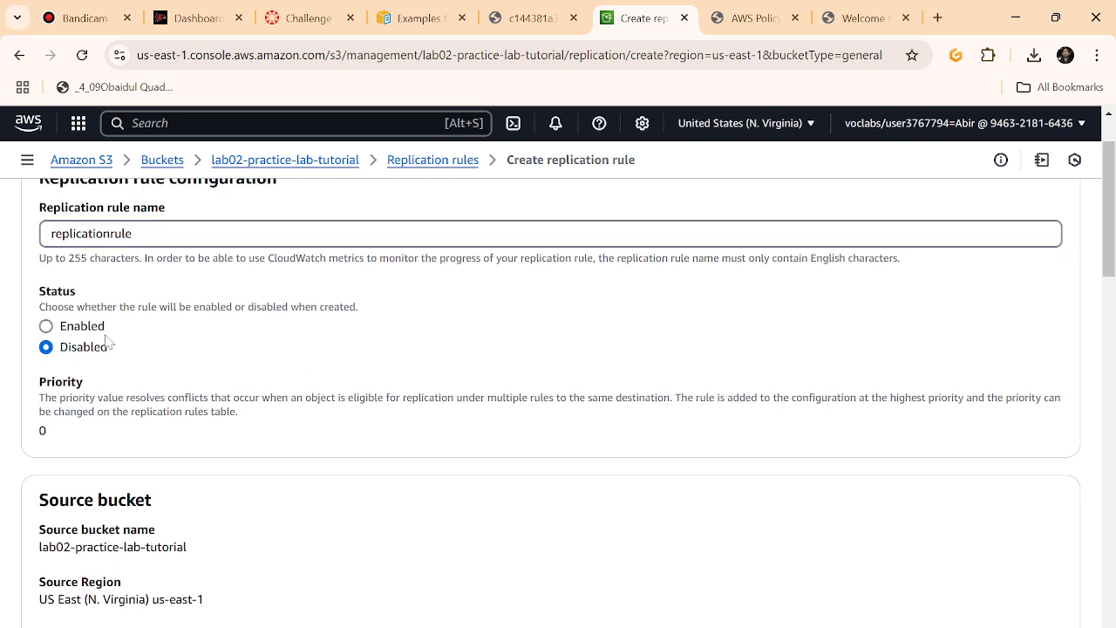
pyautogui.click(102, 328)
# - Apply the rule to all objects in the source bucket and choose lab02-practice-destination in this account as the destination
pyautogui.scroll(-3, 274, 443)
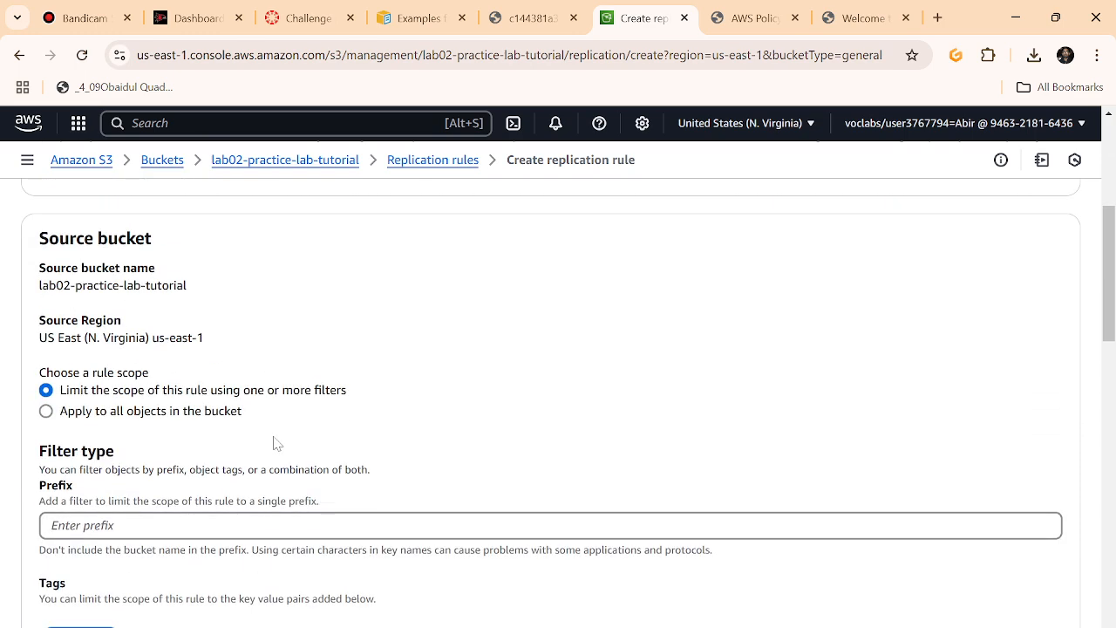
pyautogui.click(126, 417)
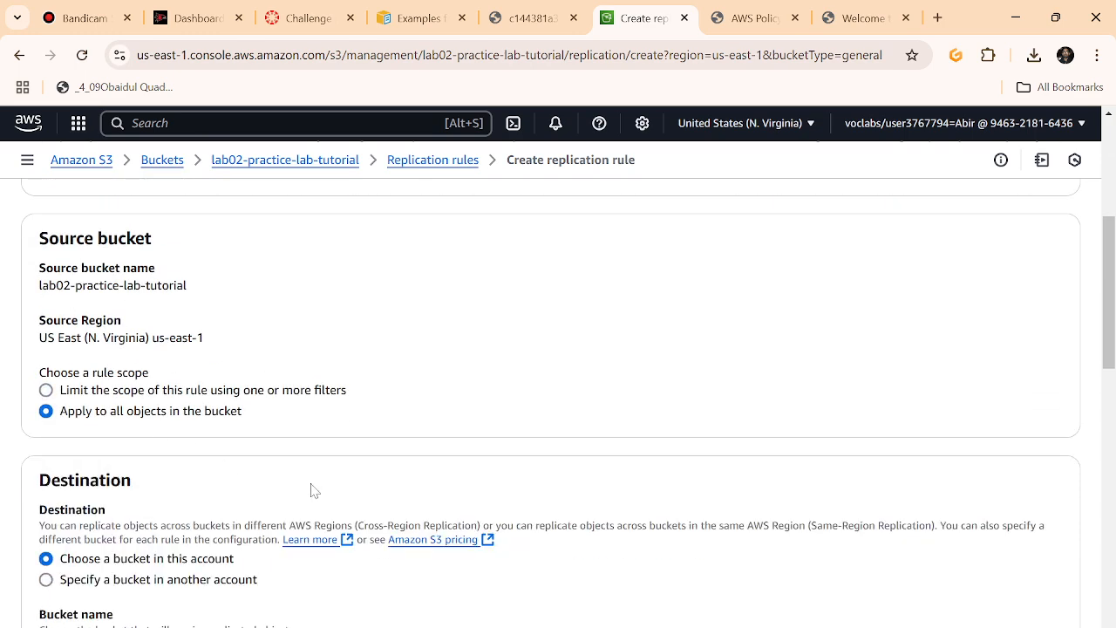
pyautogui.scroll(-2, 314, 491)
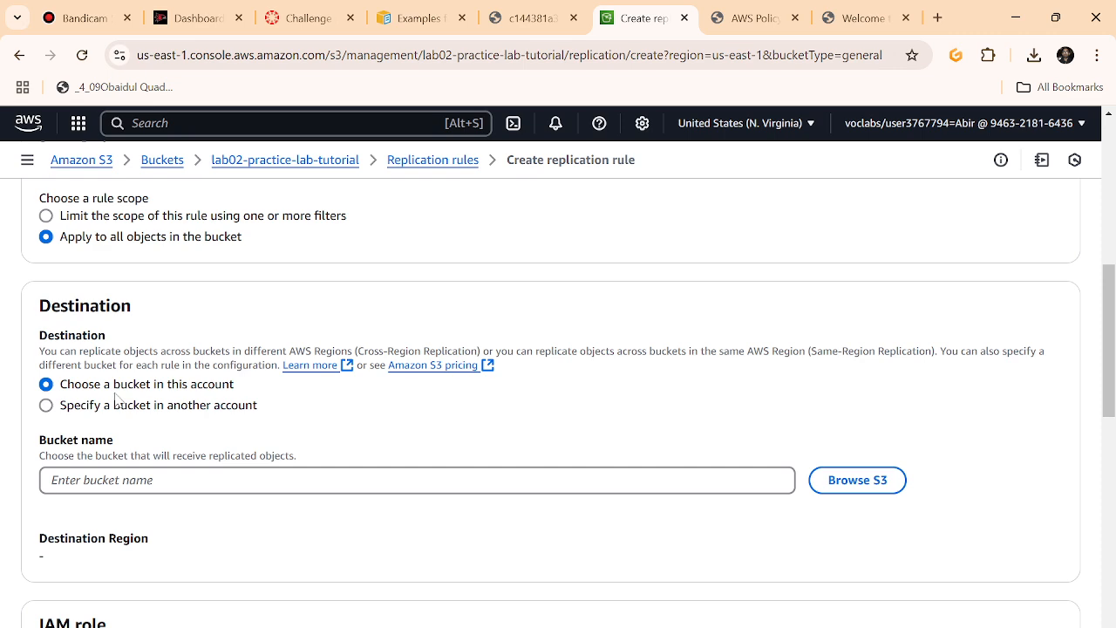
pyautogui.click(142, 485)
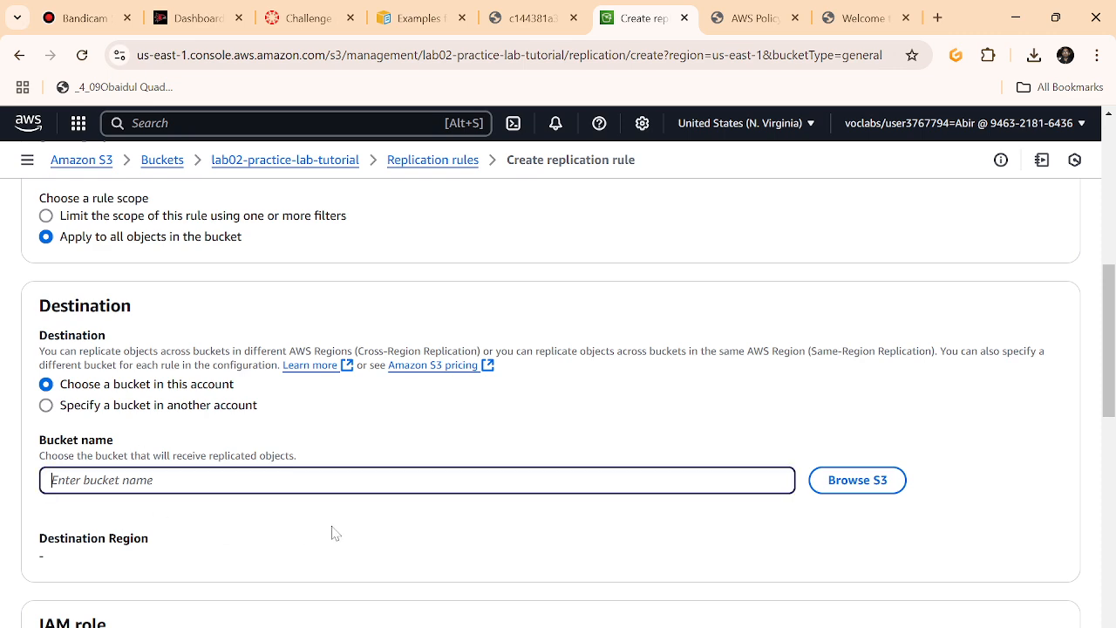
pyautogui.click(857, 482)
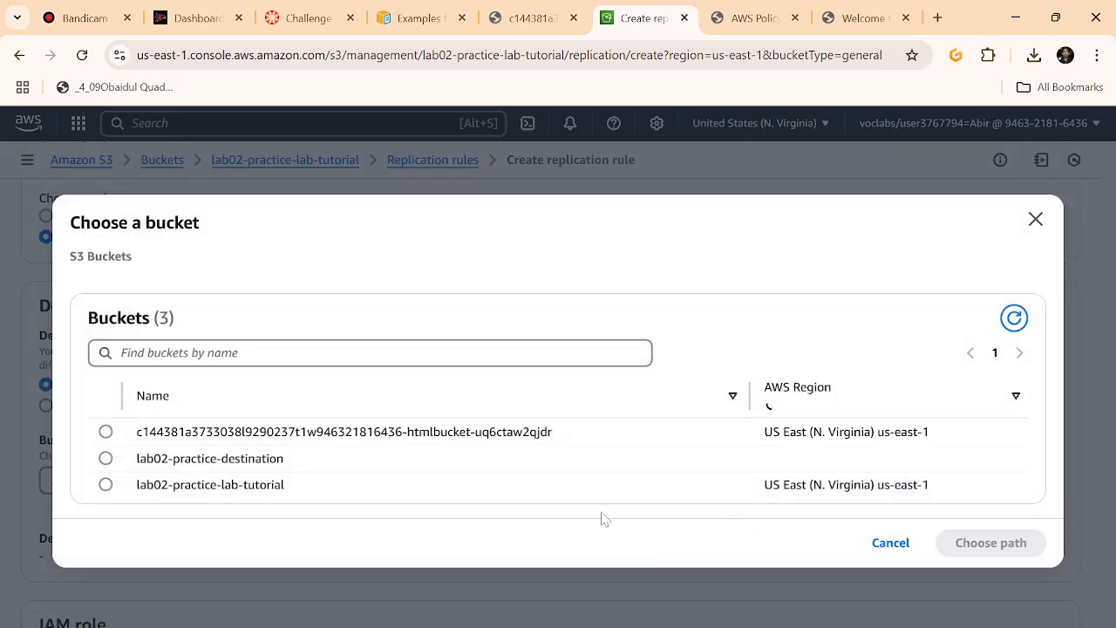
pyautogui.click(106, 449)
pyautogui.click(984, 534)
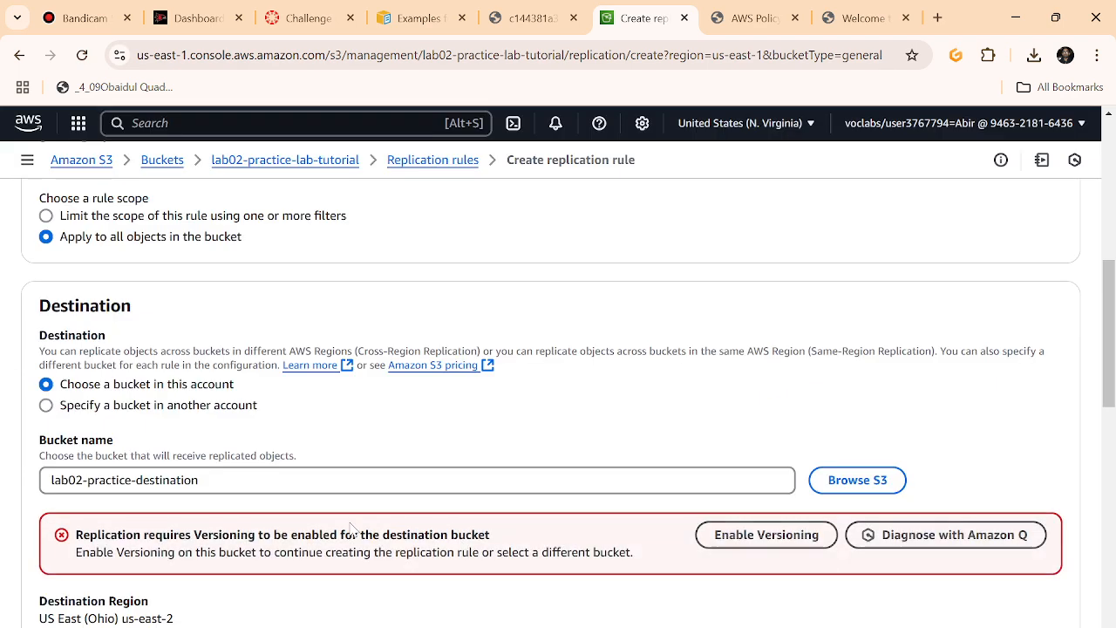
# - Assign the existing IAM role CafeRole to the replication rule, leaving encryption, storage class and additional replication options unselected
pyautogui.scroll(-5, 348, 531)
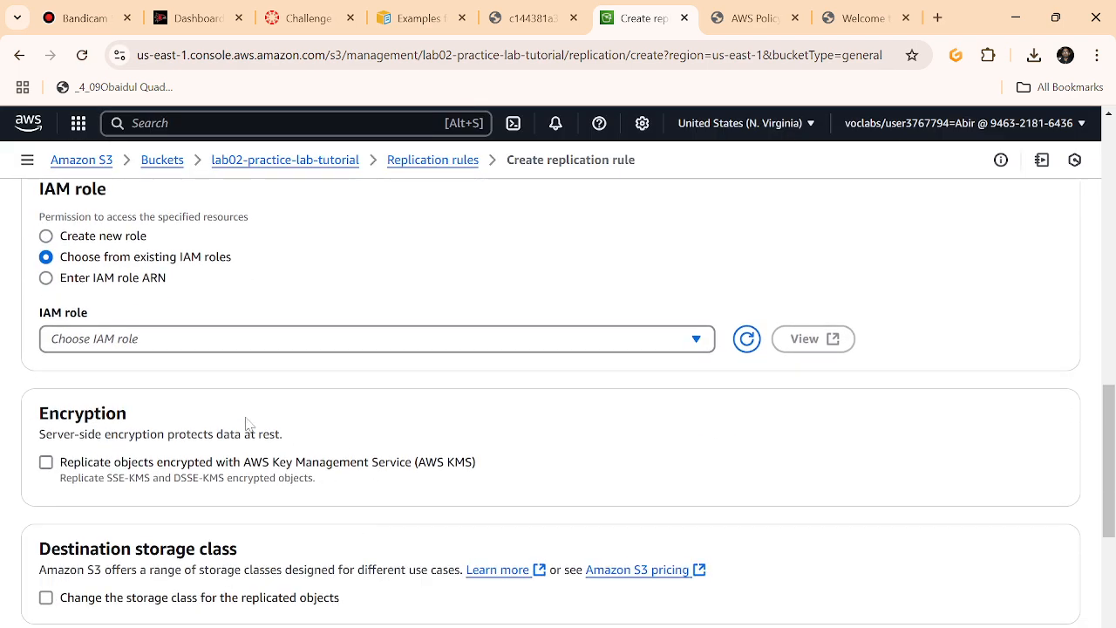
pyautogui.click(133, 340)
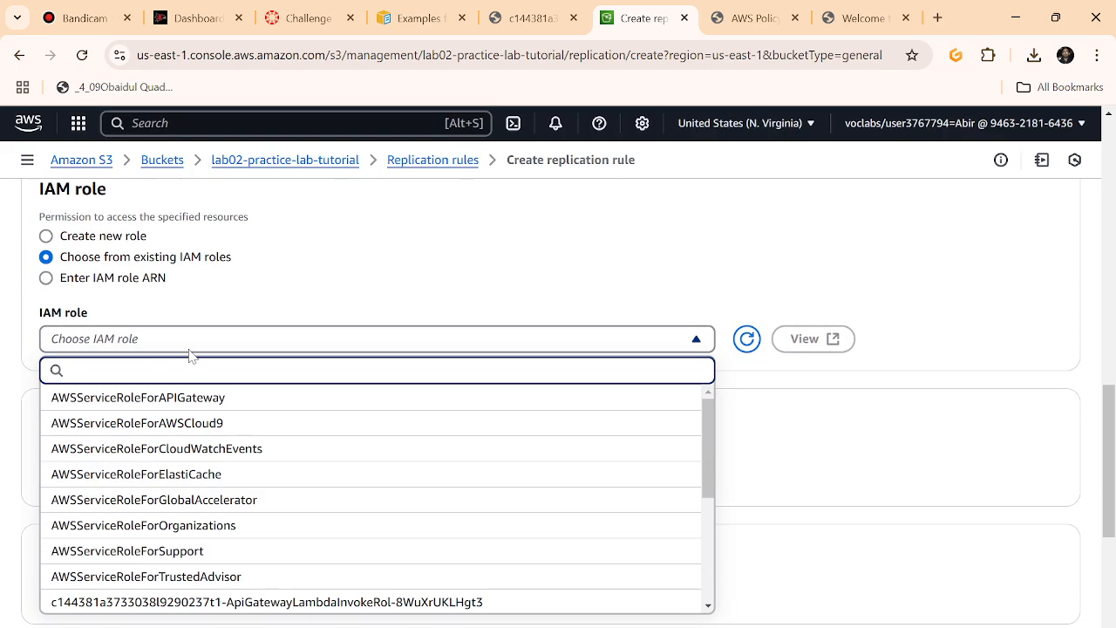
pyautogui.scroll(-5, 224, 544)
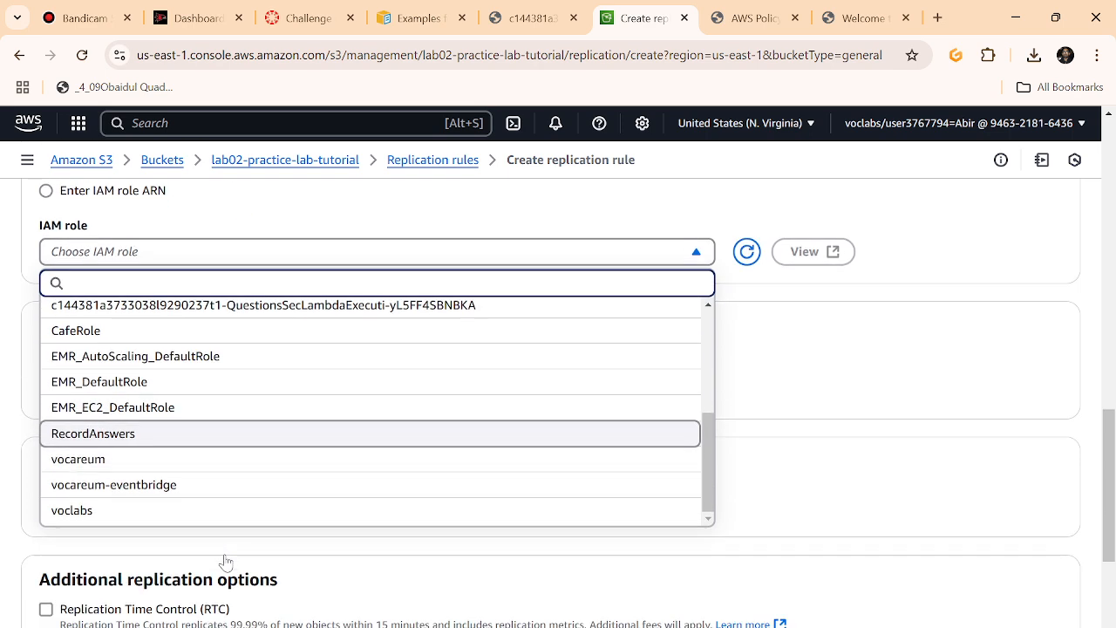
pyautogui.click(98, 335)
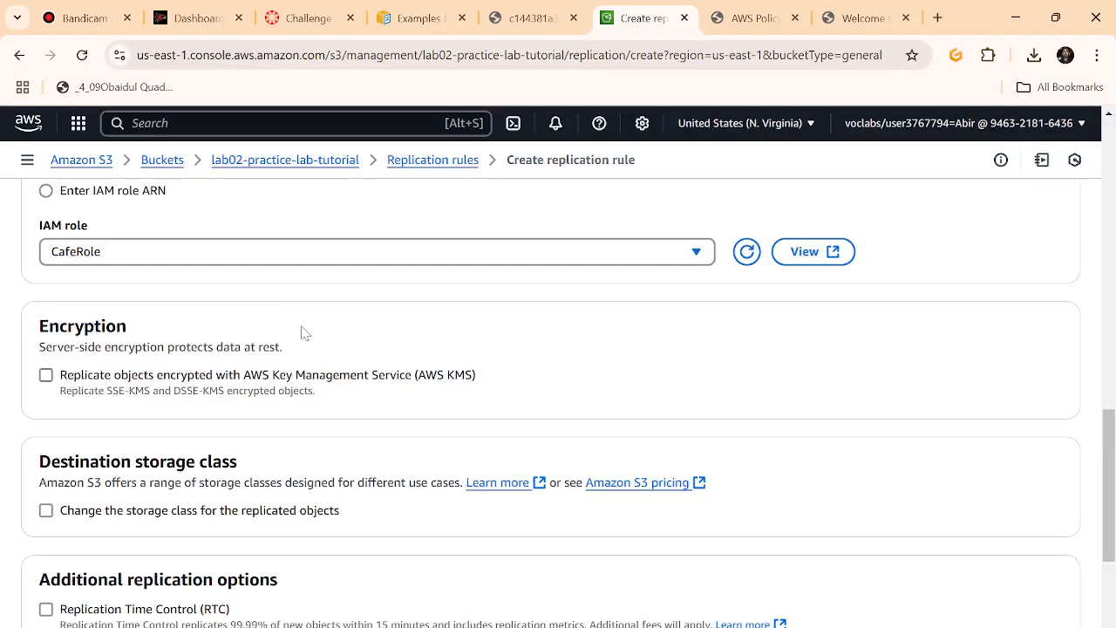
pyautogui.scroll(-4, 297, 381)
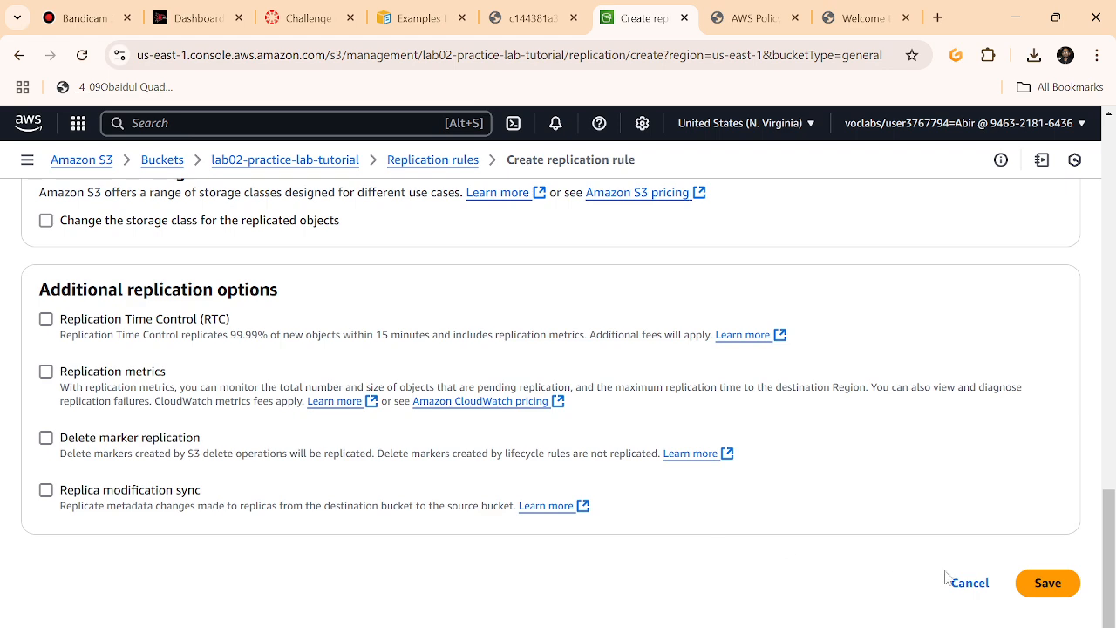
# - Save the replication rule and choose not to replicate existing objects
pyautogui.click(1046, 583)
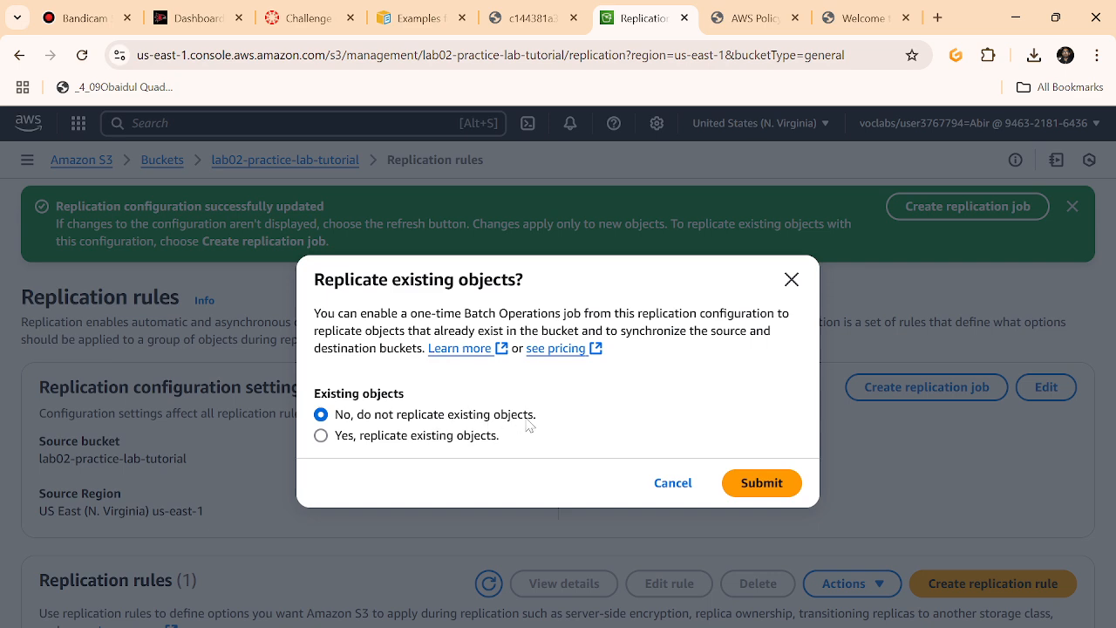
pyautogui.click(755, 487)
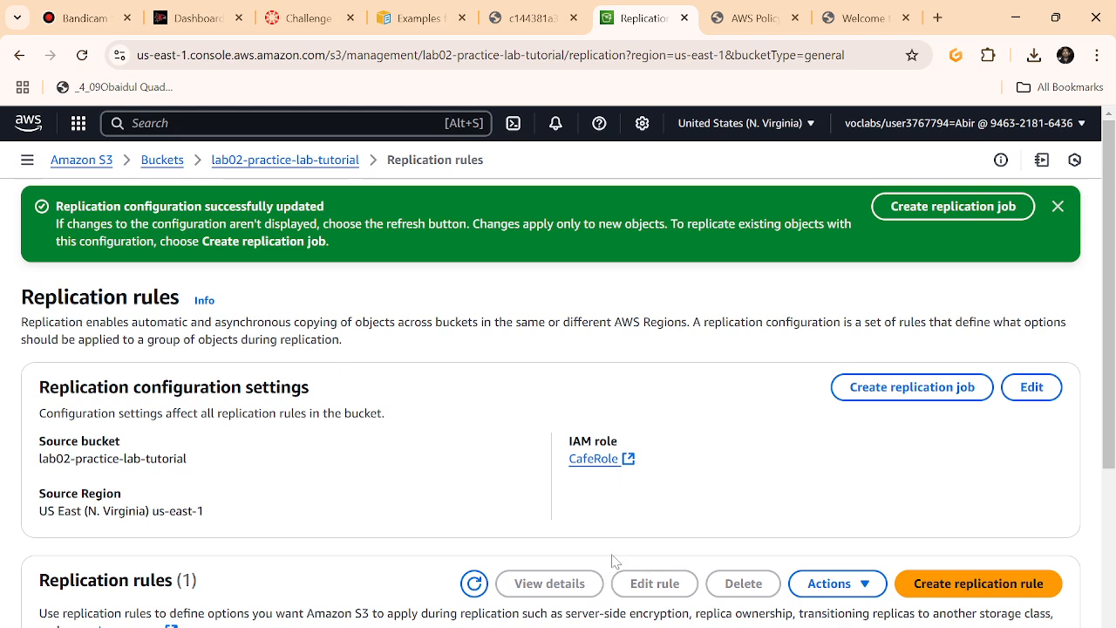
# - Review the saved rule's status, destination bucket, destination Region and scope in the source bucket's replication rules list
pyautogui.scroll(-3, 578, 478)
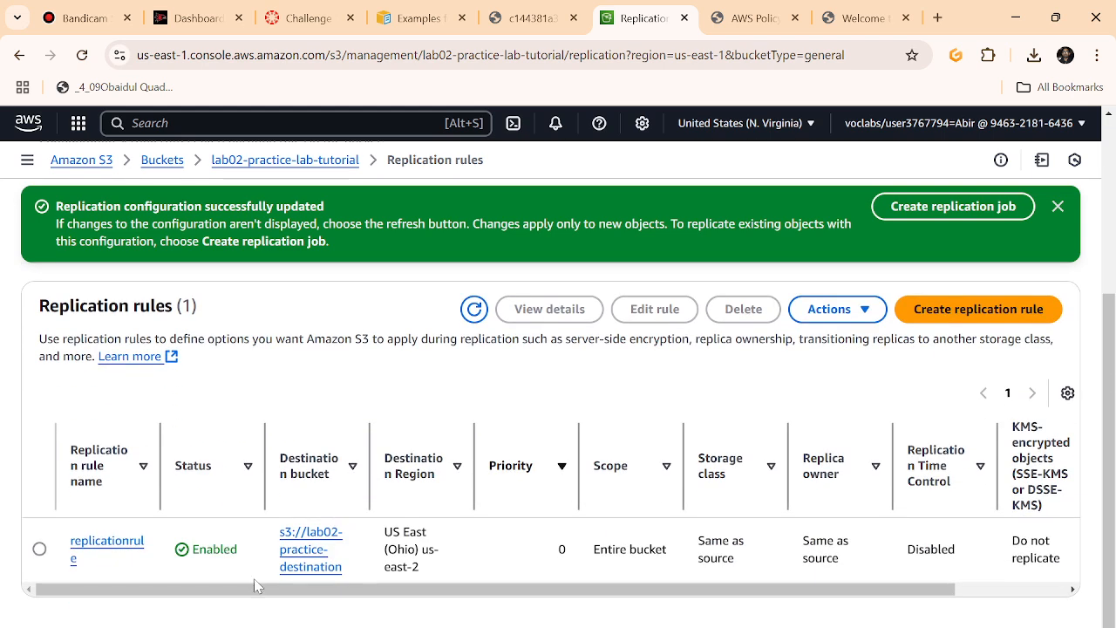
pyautogui.scroll(1, 261, 583)
pyautogui.scroll(-1, 312, 583)
pyautogui.click(1004, 591)
pyautogui.moveTo(983, 592); pyautogui.dragTo(788, 599)
pyautogui.click(772, 125)
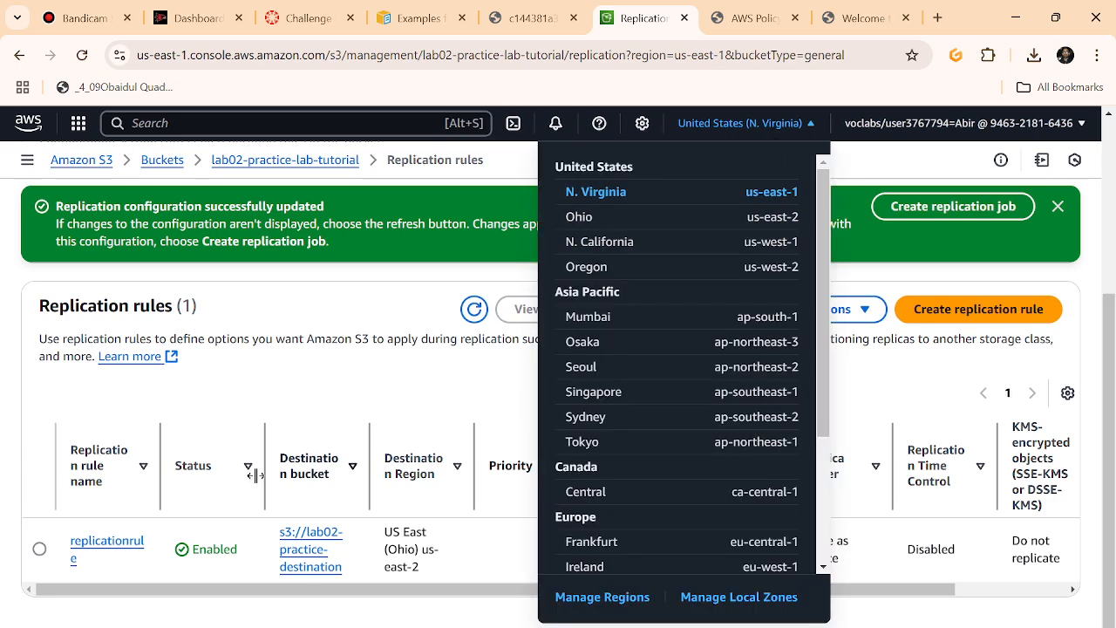
pyautogui.click(194, 587)
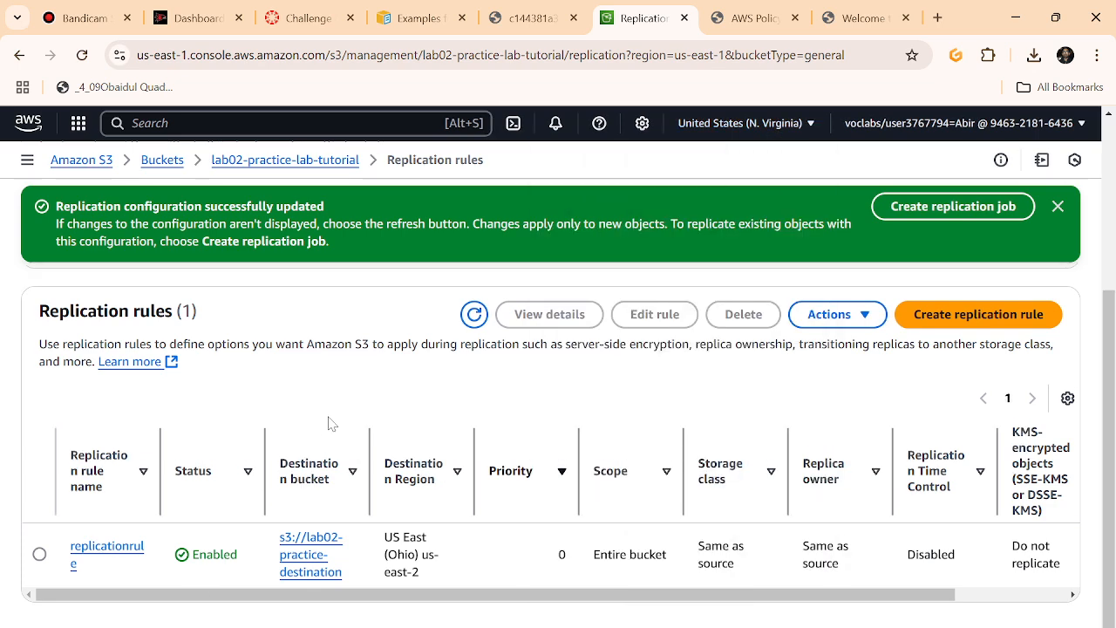
pyautogui.scroll(3, 194, 523)
# - Return to the lab instructions, read Question 3, and find the same question on the multiple choice page
pyautogui.click(310, 18)
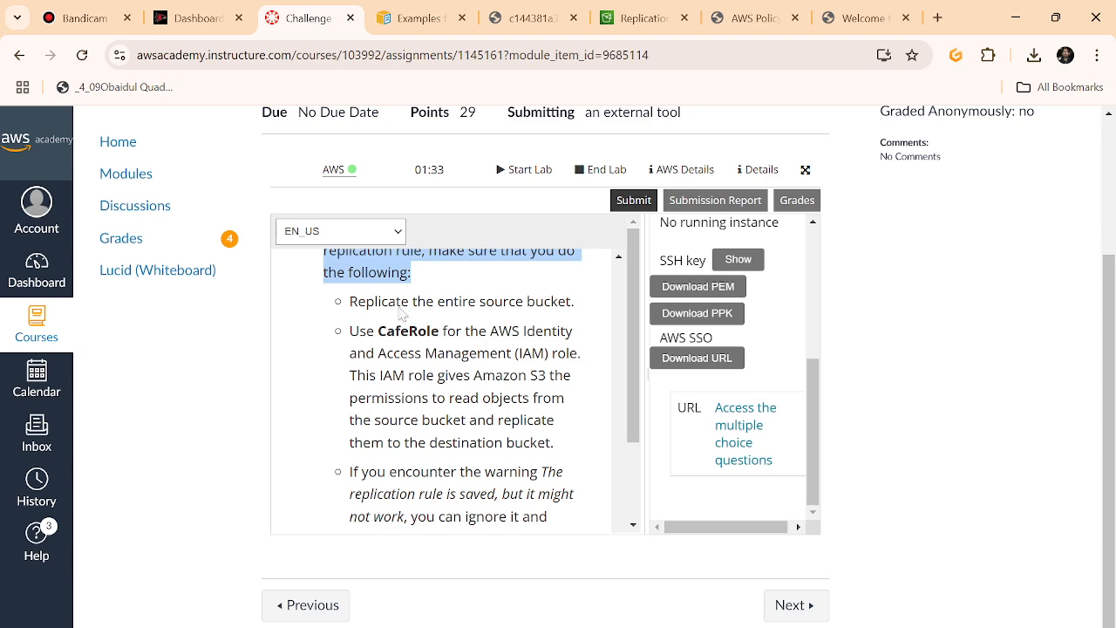
pyautogui.scroll(-5, 419, 415)
pyautogui.scroll(-10, 445, 393)
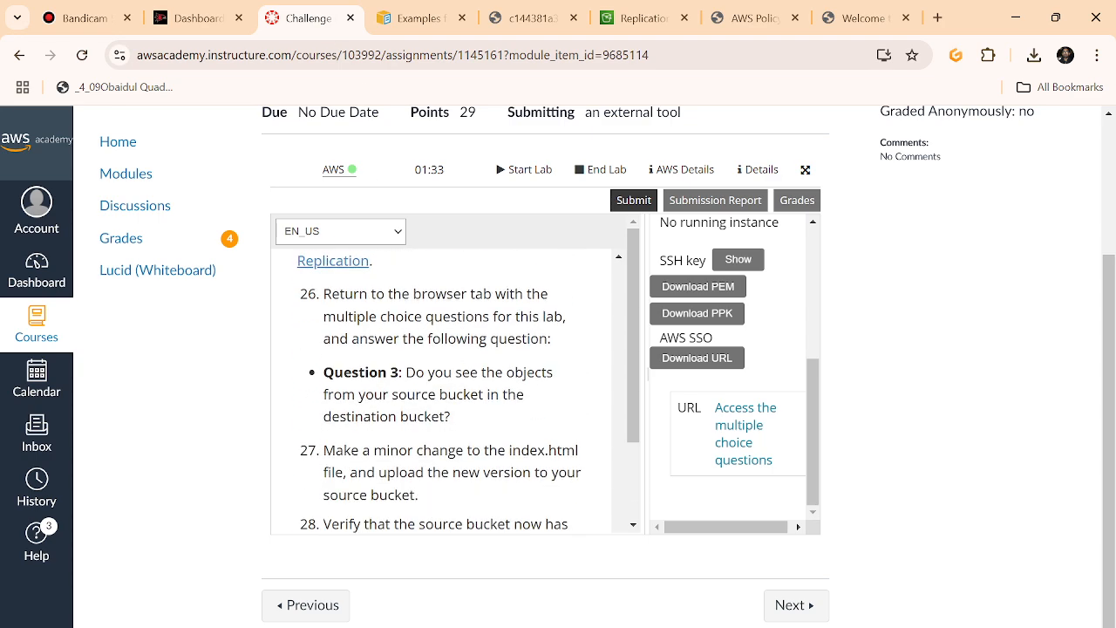
pyautogui.moveTo(403, 372); pyautogui.dragTo(452, 436)
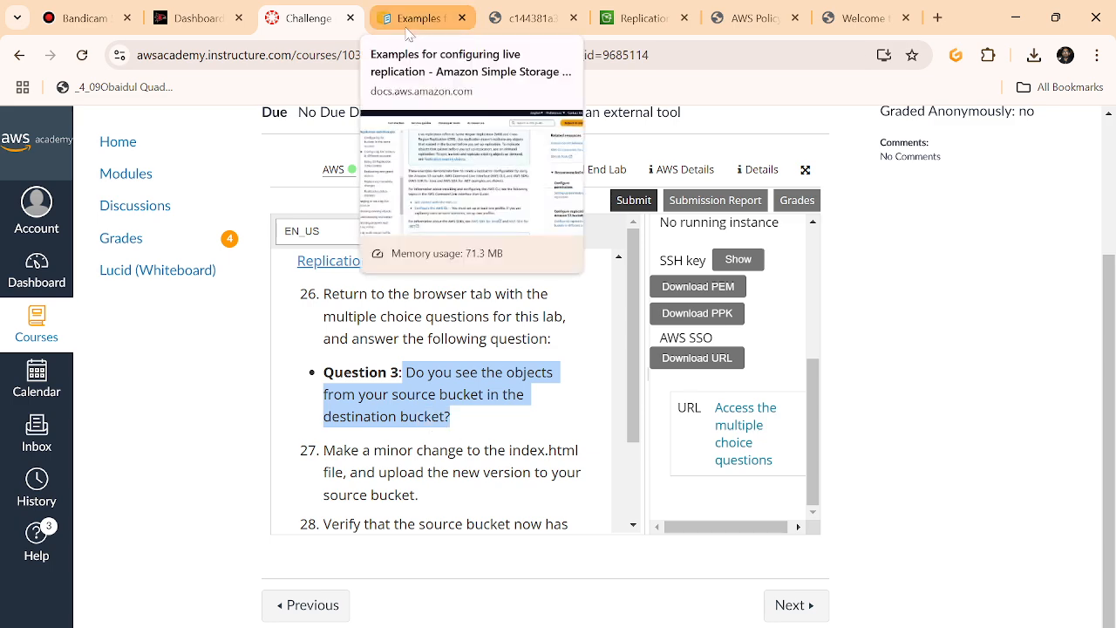
pyautogui.click(533, 20)
pyautogui.scroll(-1, 131, 362)
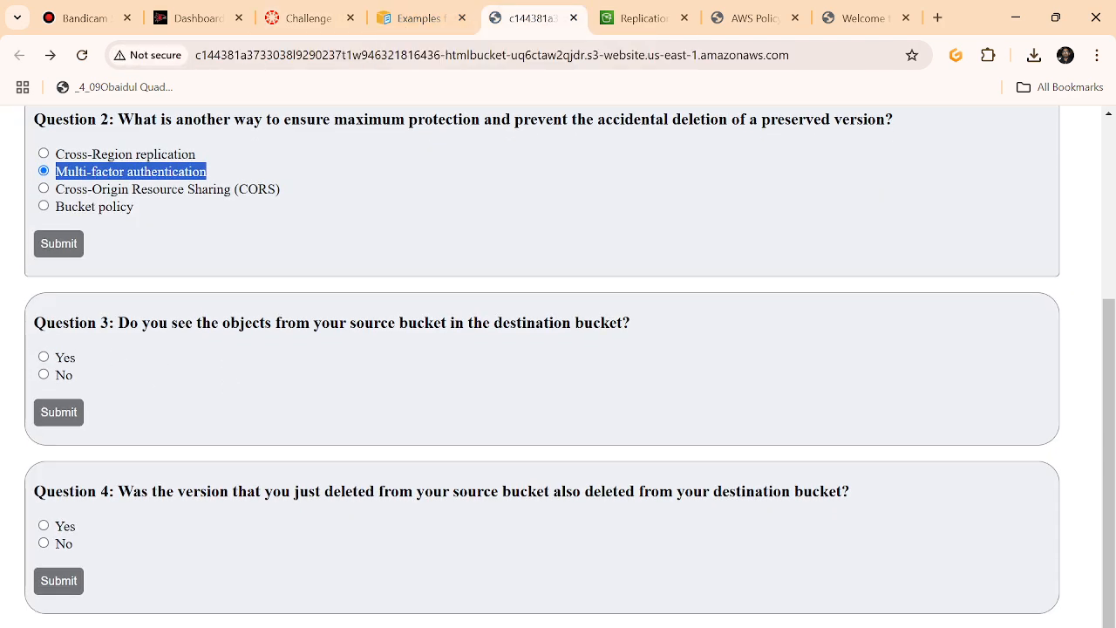
pyautogui.moveTo(116, 323); pyautogui.dragTo(353, 344)
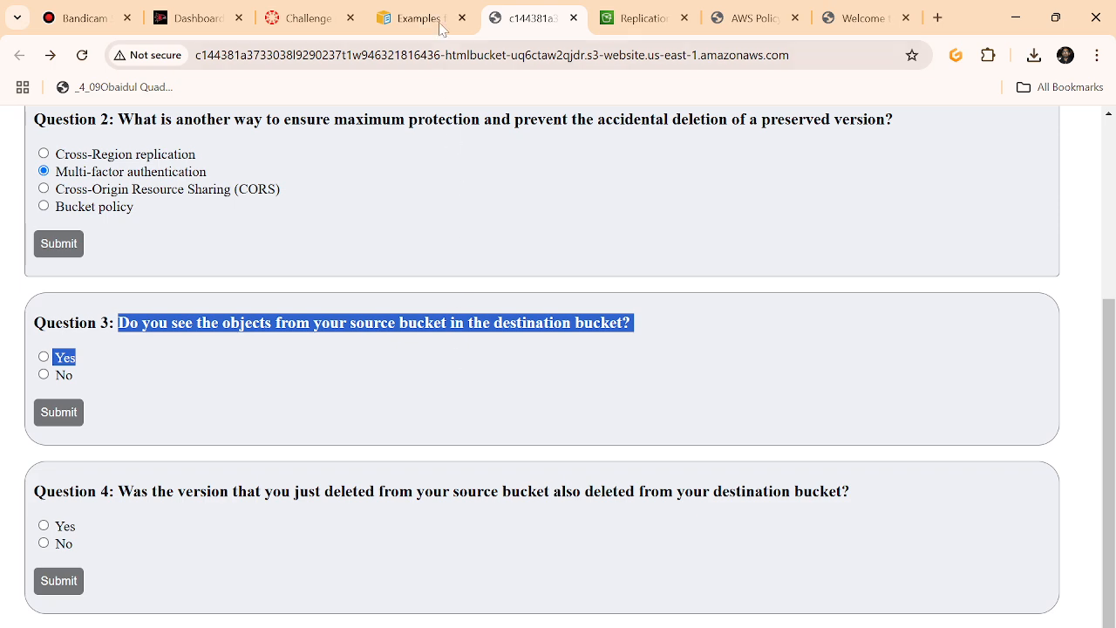
# - Open the lab02-practice-destination bucket in the S3 console and refresh its object list to check for replicated objects
pyautogui.click(305, 17)
pyautogui.hotkey('ctrl', 'Tab')
pyautogui.hotkey('ctrl', 'Tab')
pyautogui.hotkey('ctrl', 'Tab')
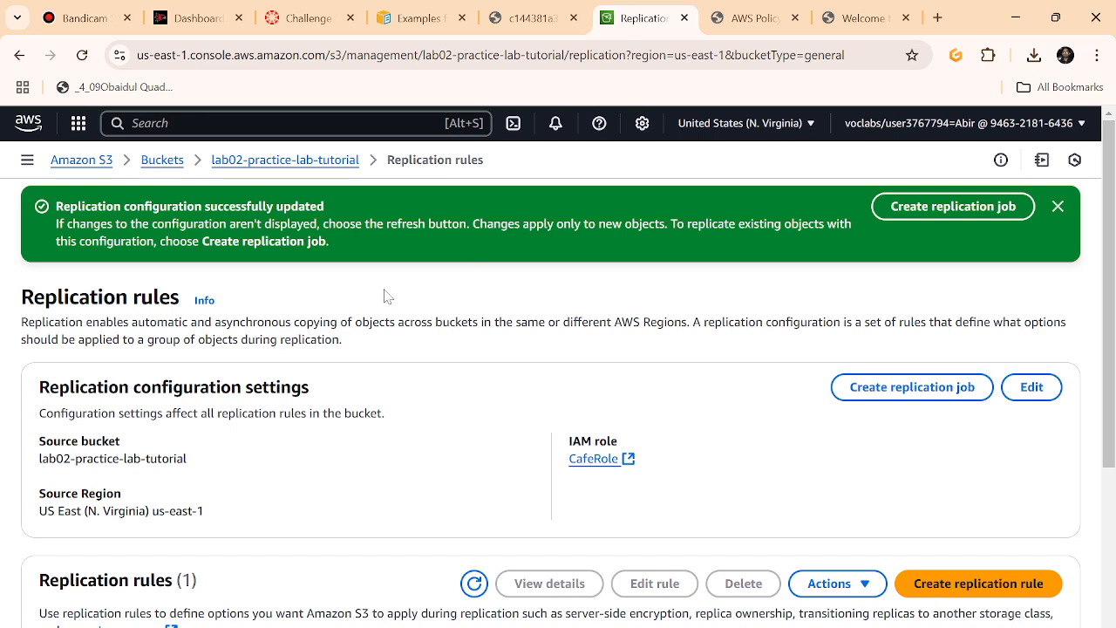
pyautogui.click(162, 160)
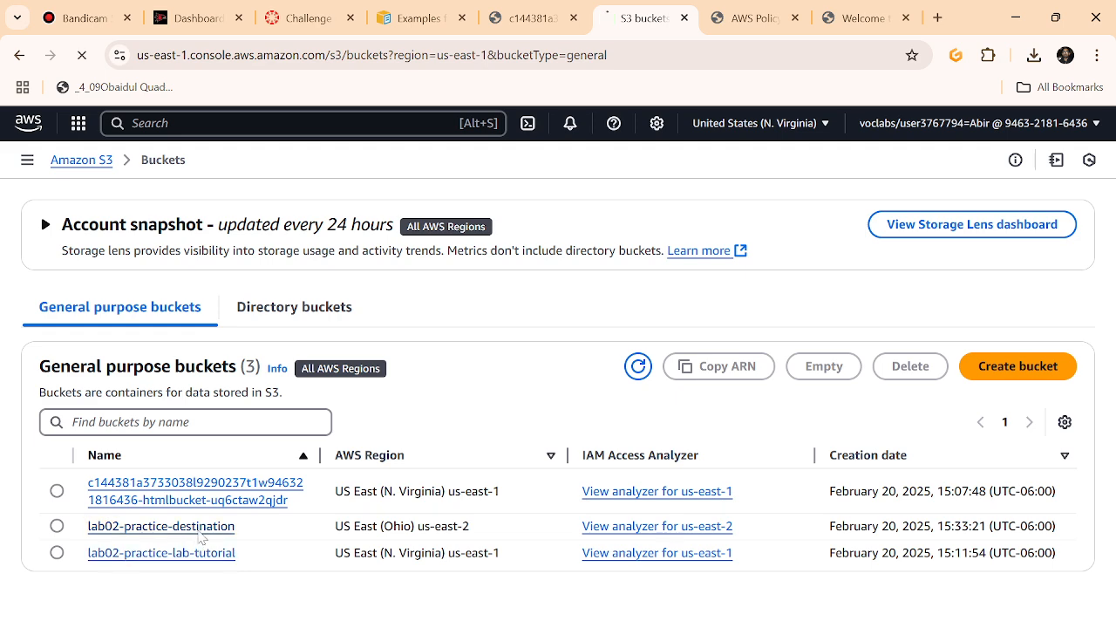
pyautogui.click(199, 527)
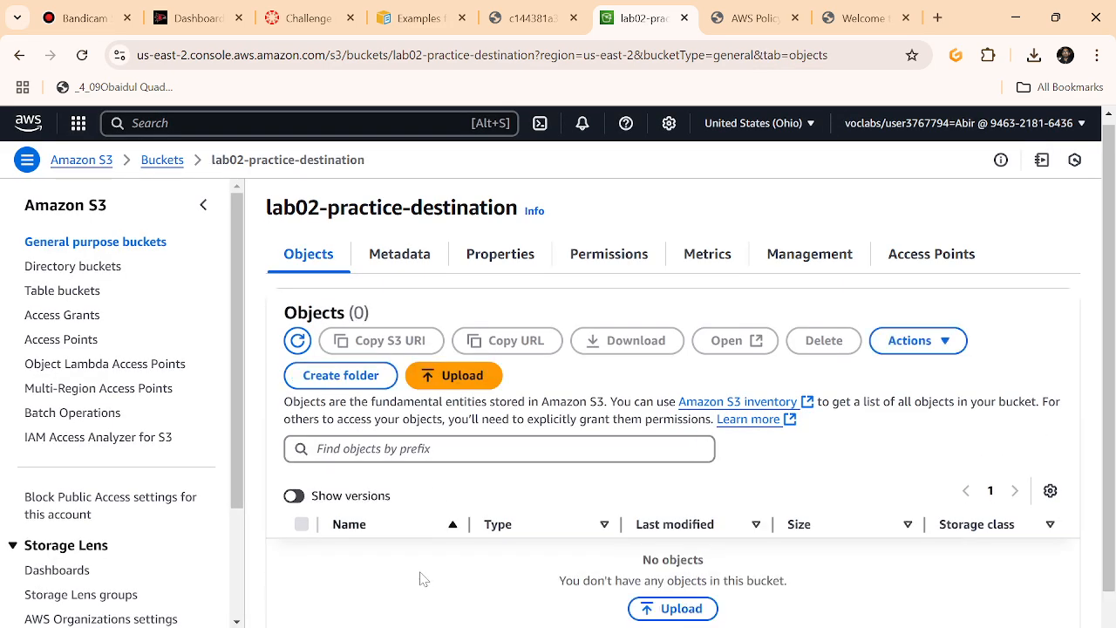
pyautogui.scroll(-1, 426, 568)
pyautogui.doubleClick(298, 282)
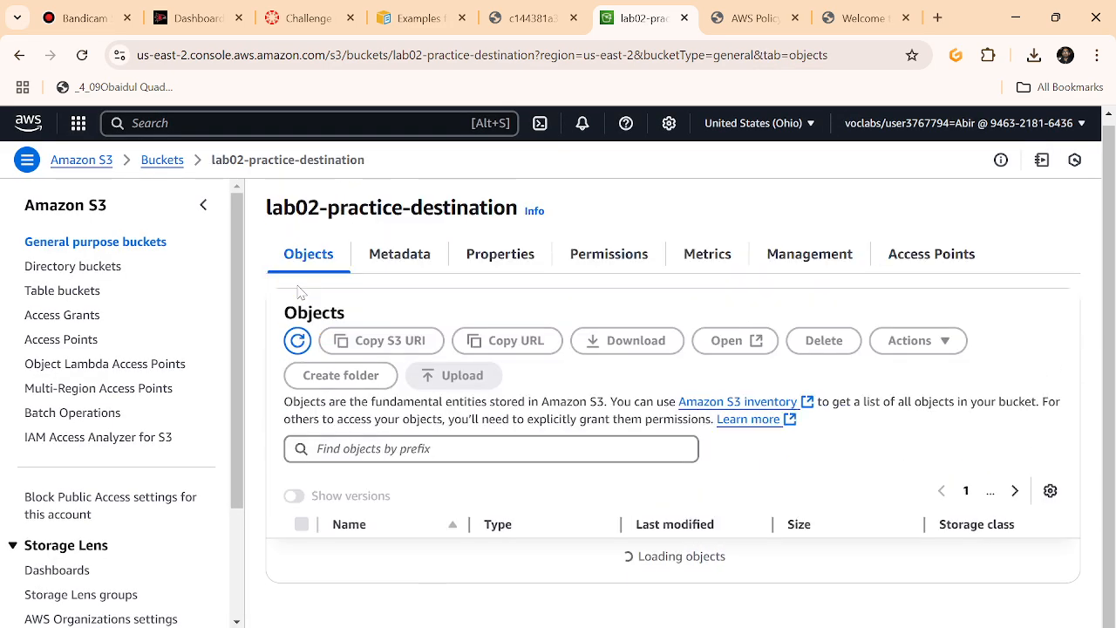
pyautogui.click(298, 340)
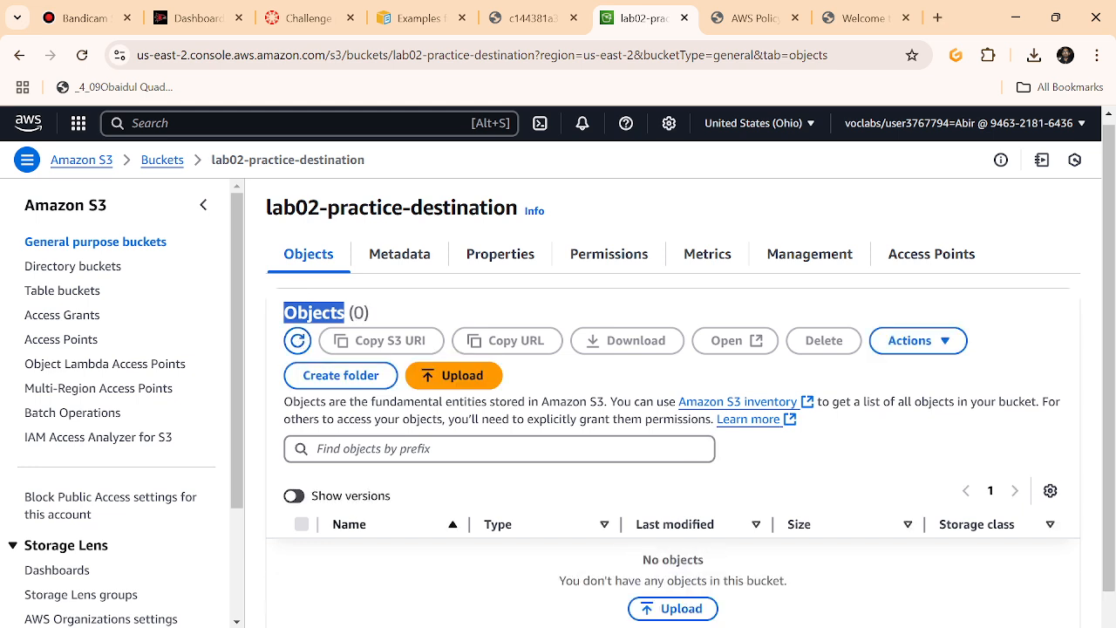
pyautogui.scroll(-1, 550, 563)
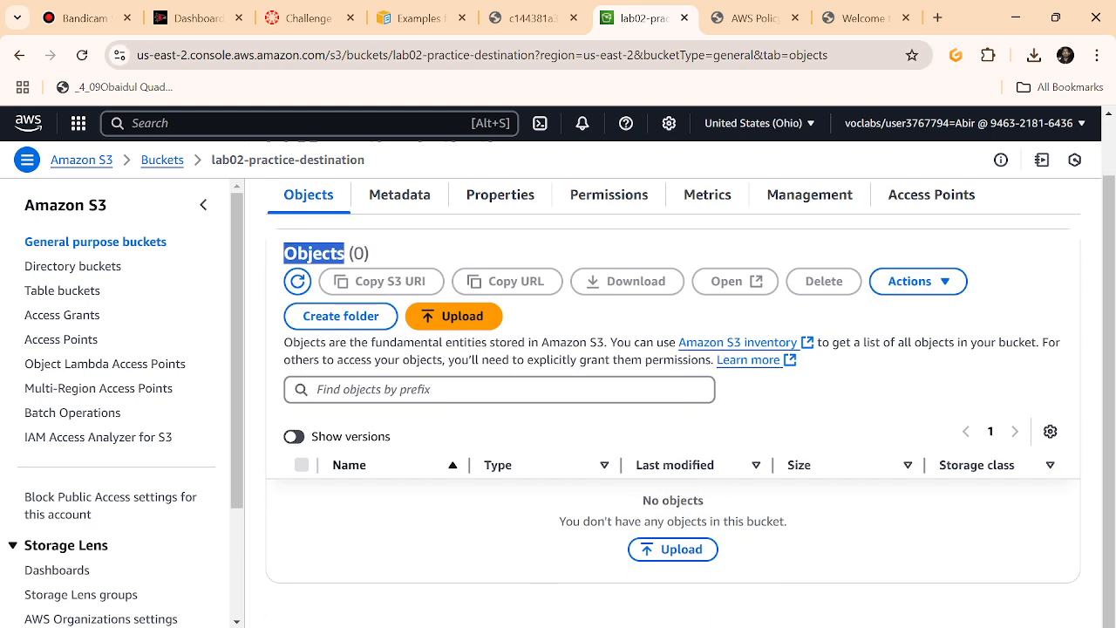
# - Select No as the answer to Question 3 on the multiple choice page
pyautogui.click(418, 17)
pyautogui.click(528, 16)
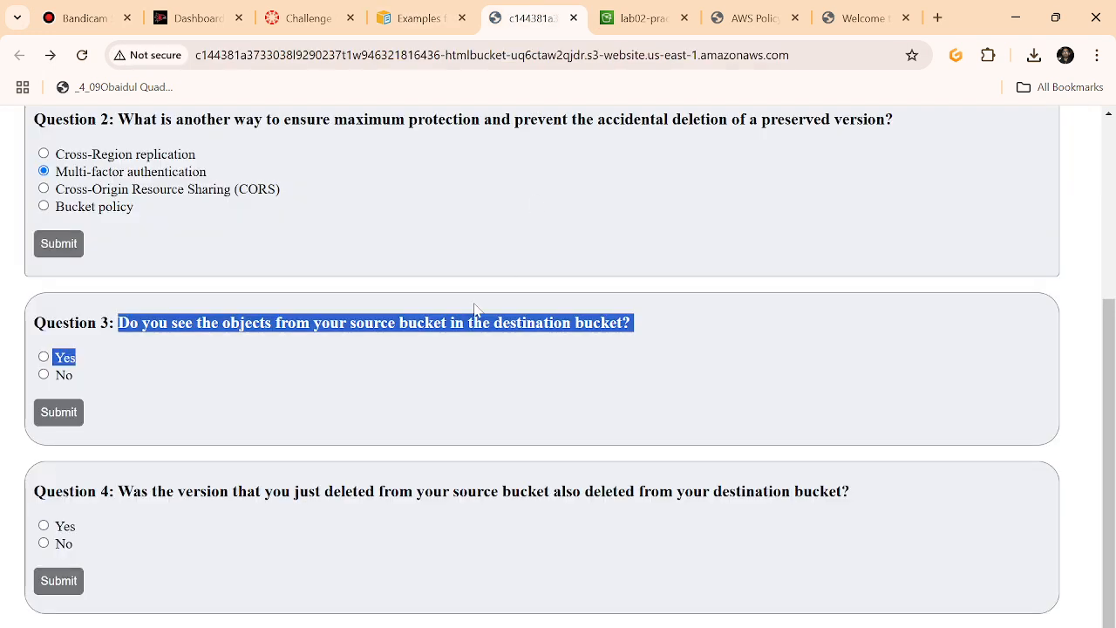
pyautogui.click(59, 376)
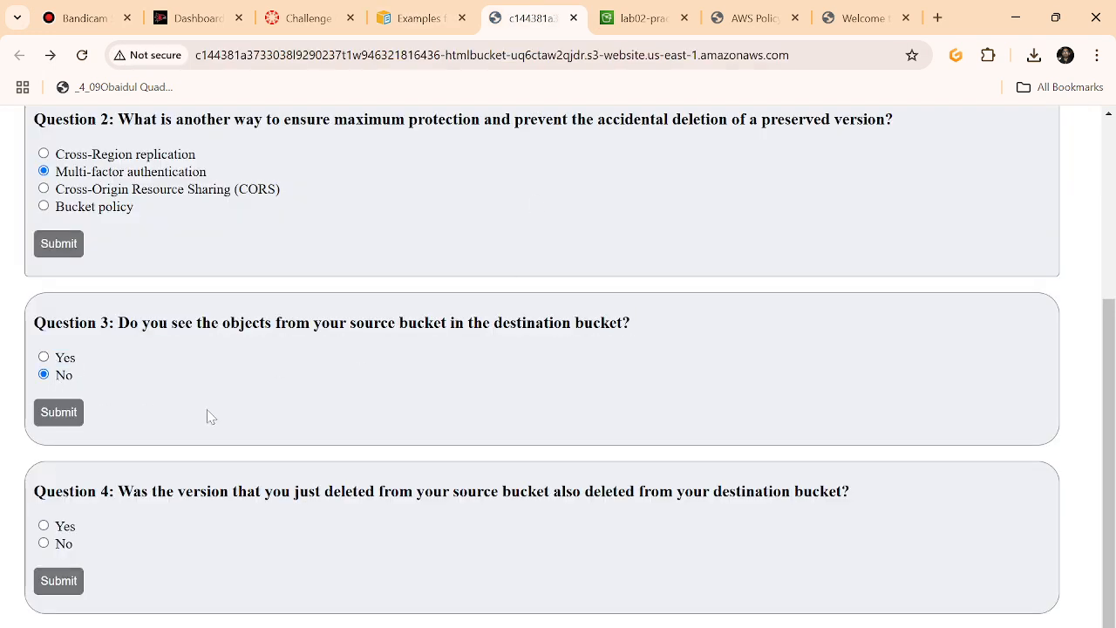
# - Look at Question 4, then read lab tasks 27 to 30 about updating index.html and checking its versions
pyautogui.moveTo(119, 491); pyautogui.dragTo(167, 491)
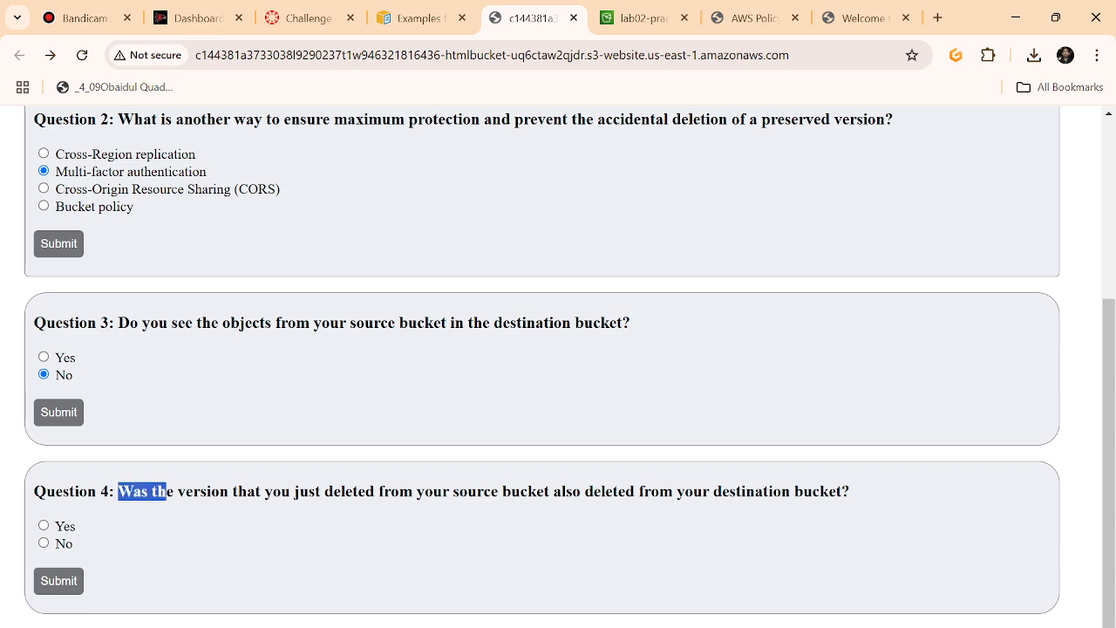
pyautogui.click(299, 19)
pyautogui.scroll(-5, 352, 436)
pyautogui.scroll(2, 352, 450)
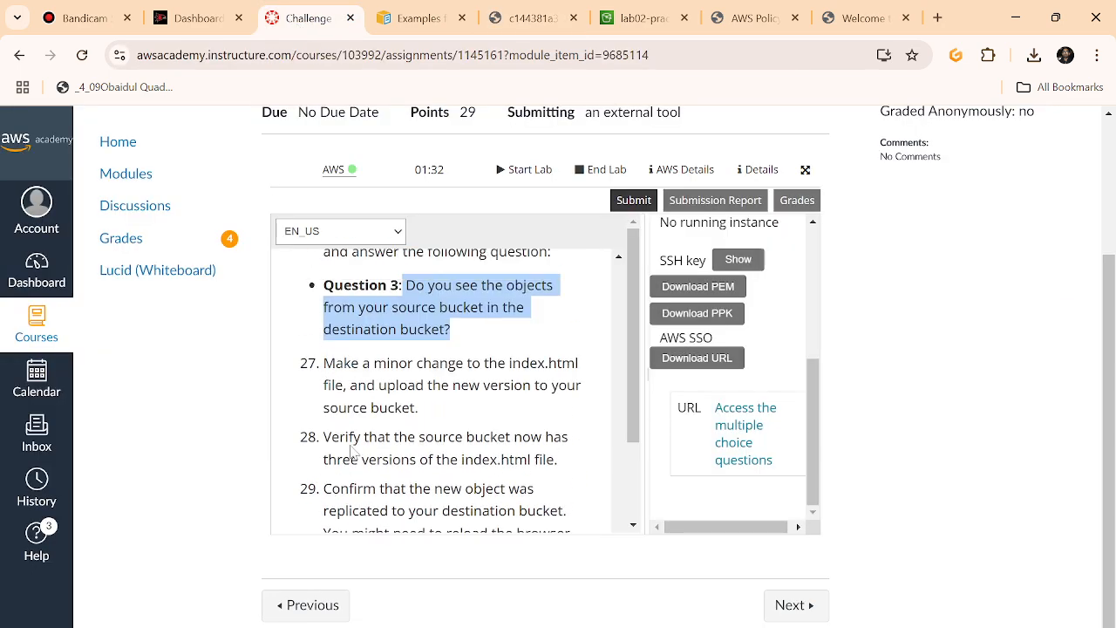
pyautogui.moveTo(325, 385); pyautogui.dragTo(335, 363)
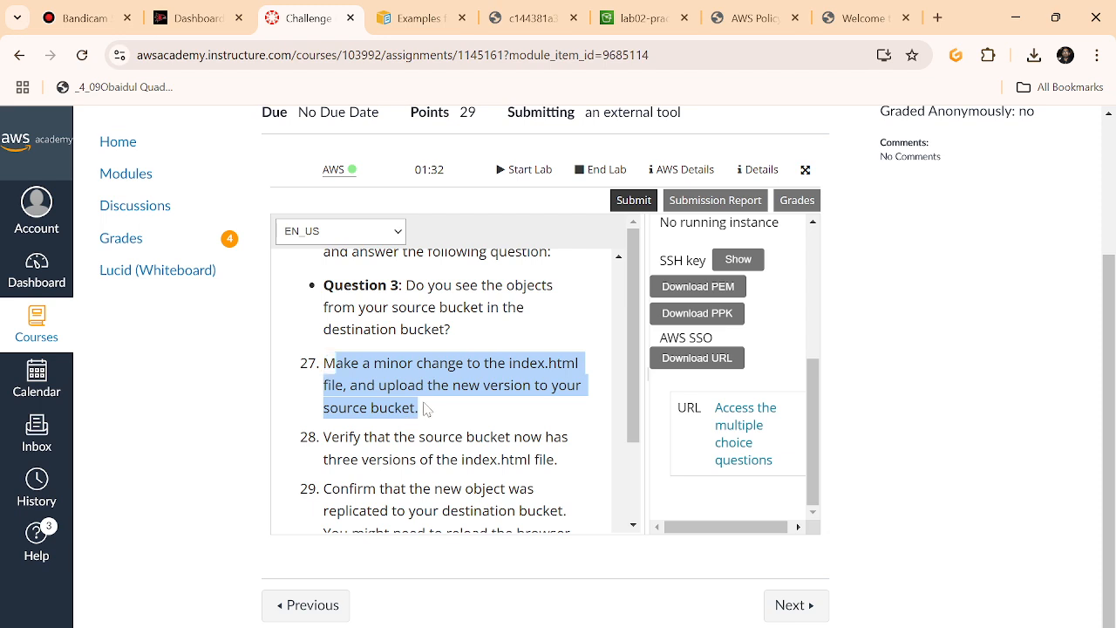
pyautogui.click(427, 410)
pyautogui.scroll(-1, 427, 410)
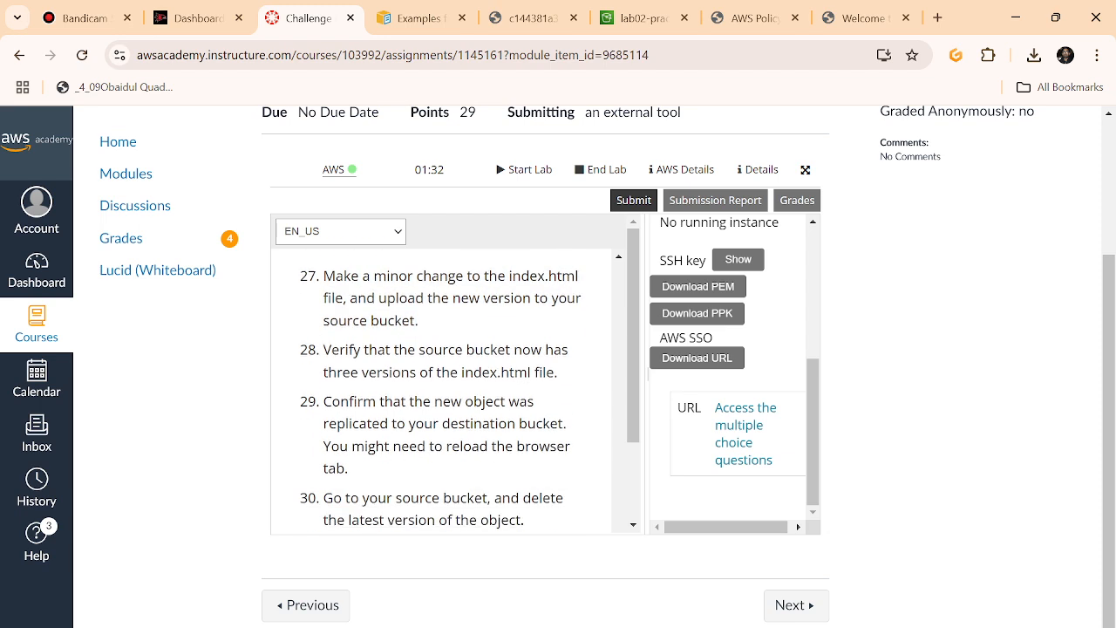
# - Switch to VS Code, insert "Hey! " before "Our tarts are always a customer favorite!" in index.html, and save the file
pyautogui.hotkey('alt', 'Tab')
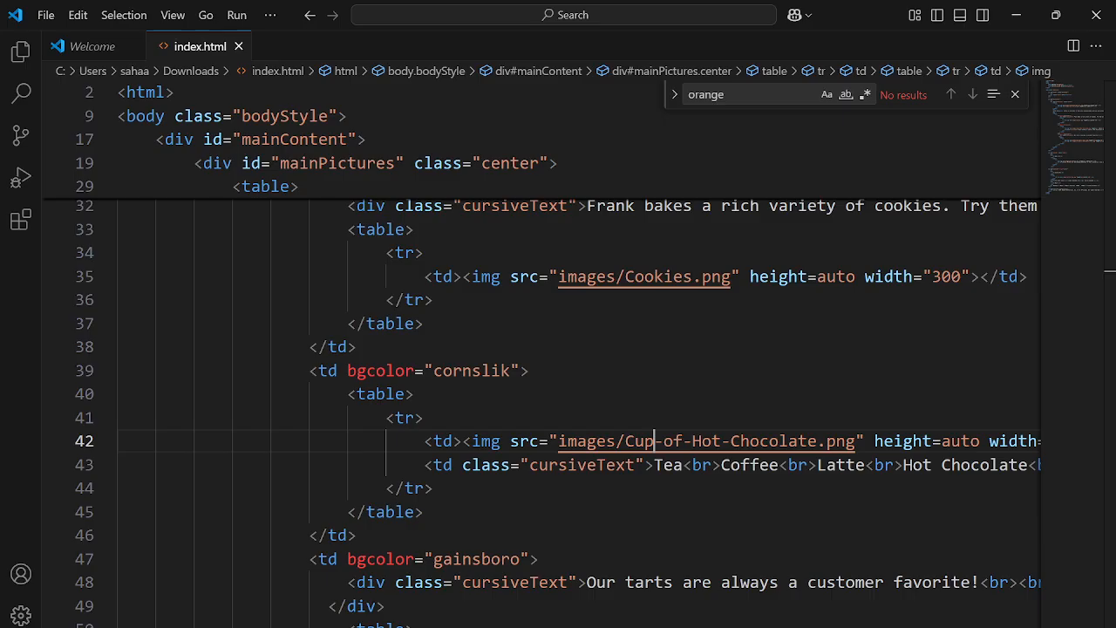
pyautogui.scroll(-6, 558, 410)
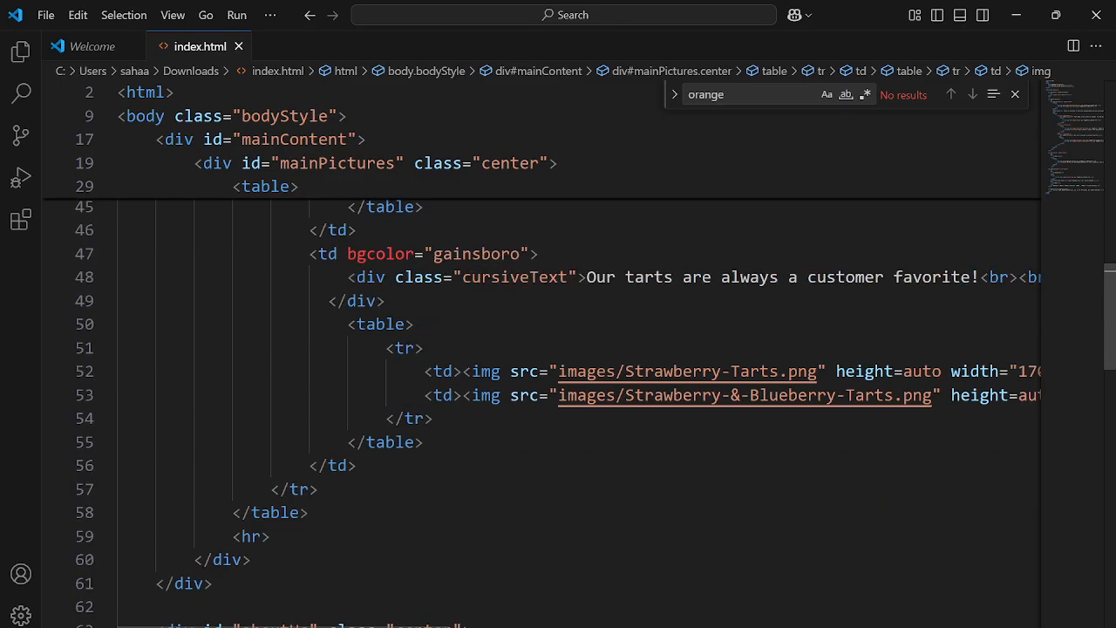
pyautogui.click(587, 278)
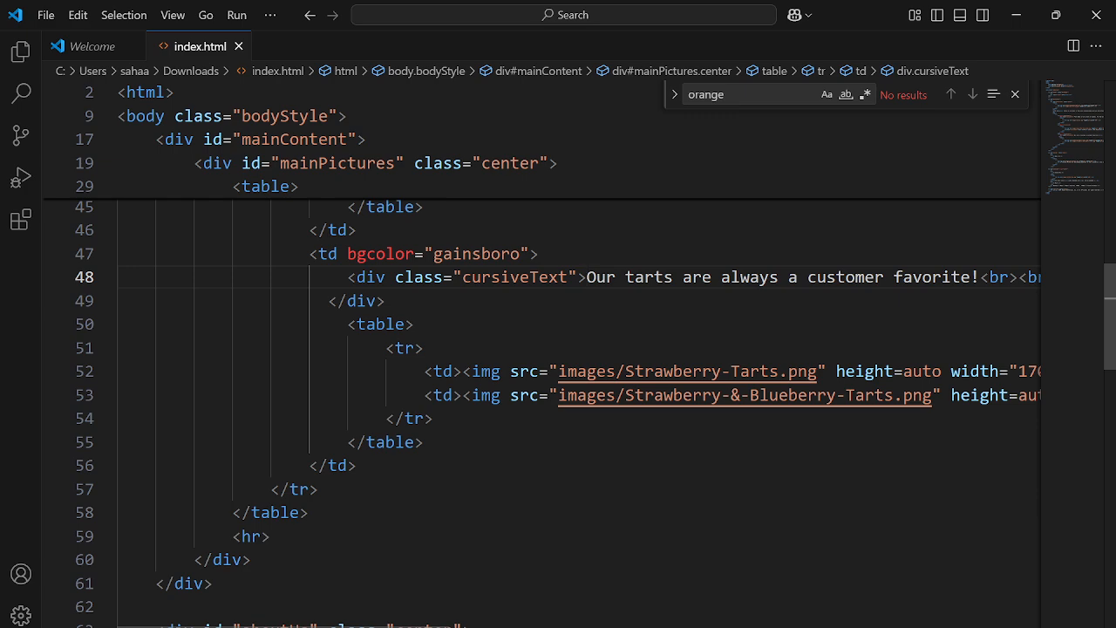
pyautogui.write('Hey !')
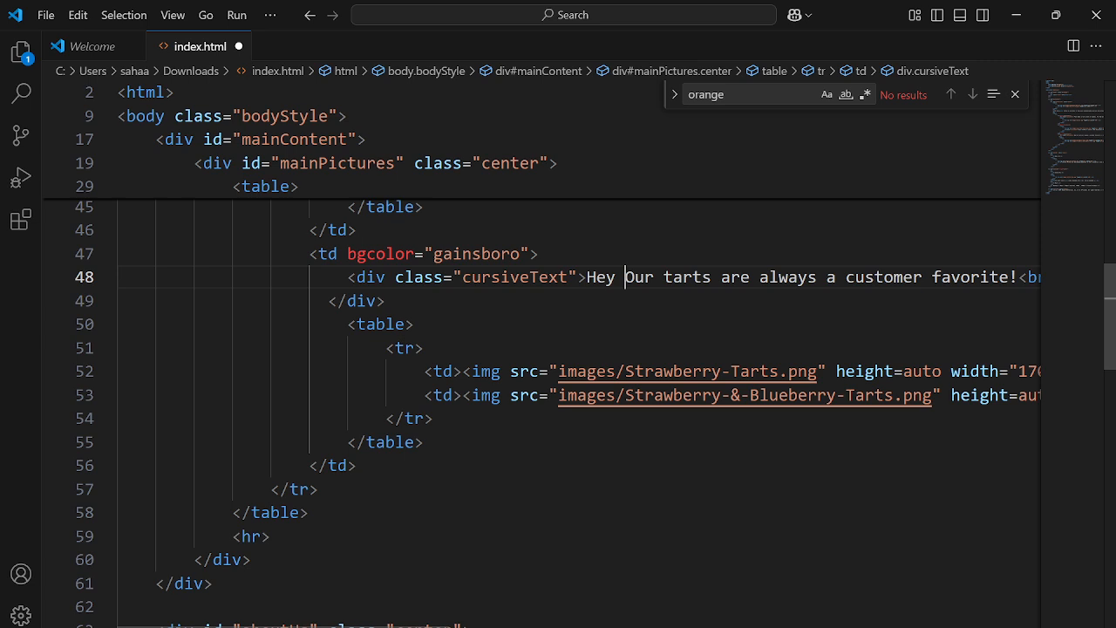
pyautogui.press('Left')
pyautogui.press('Left')
pyautogui.press('Right')
pyautogui.press('BackSpace')
pyautogui.press('Right')
pyautogui.hotkey('ctrl', 's')
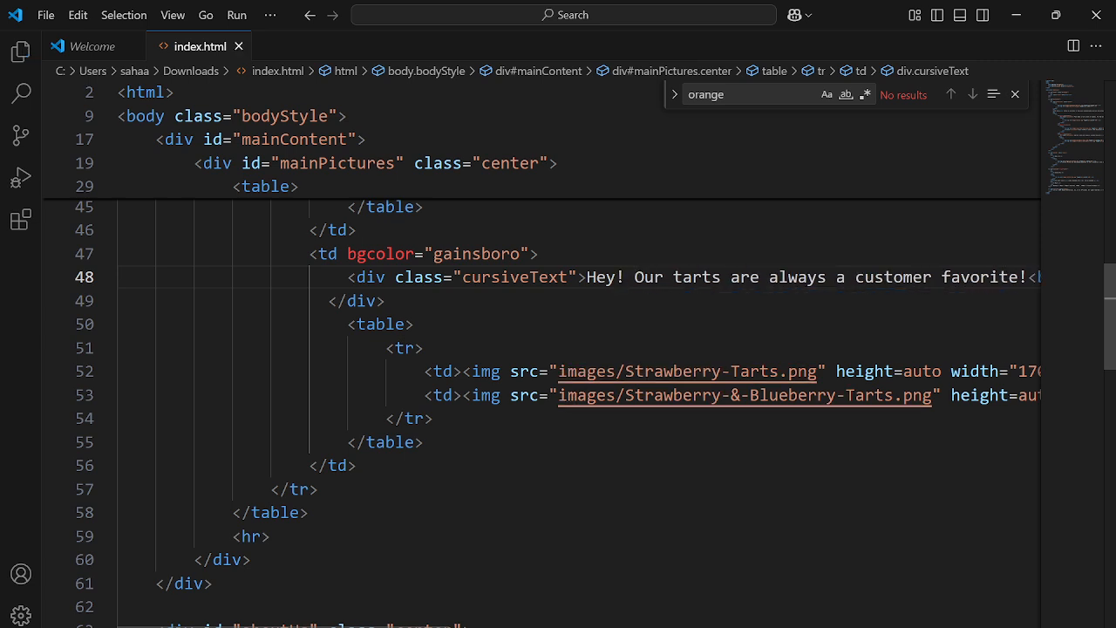
# - Append " Thank you!" to the end of the About Us paragraph, save index.html, and return to the lab instructions in the browser
pyautogui.scroll(-5, 541, 367)
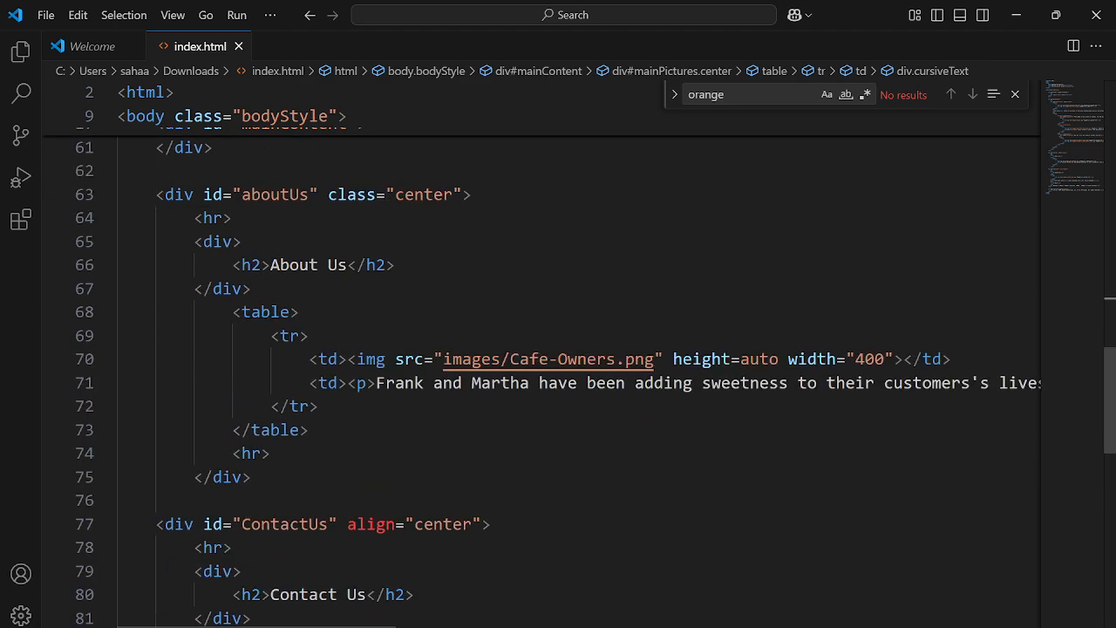
pyautogui.hscroll(15, 588, 616)
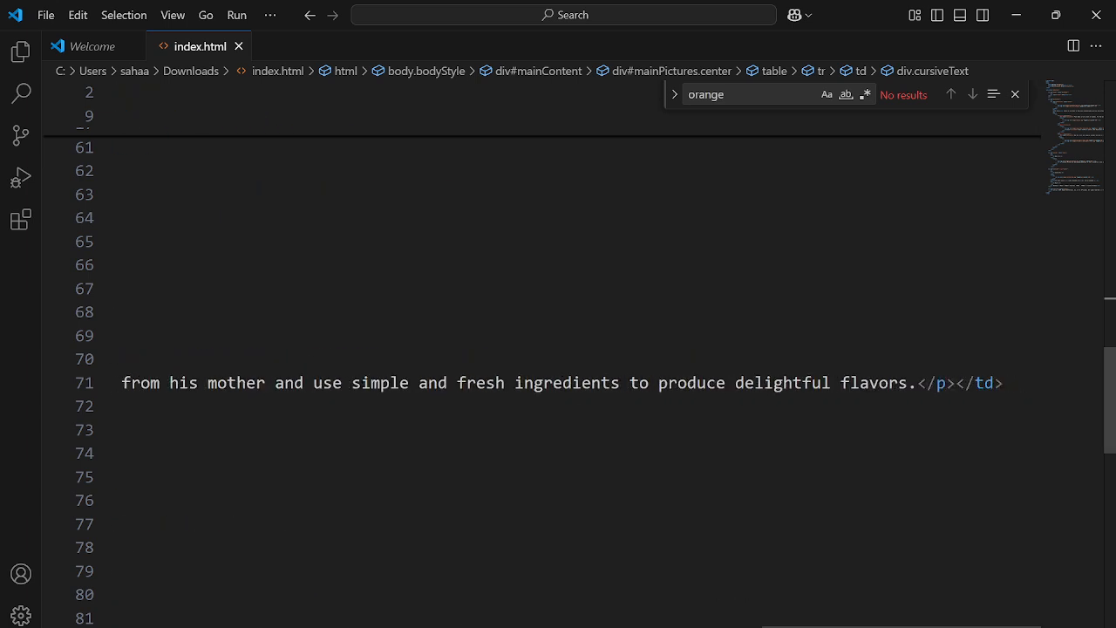
pyautogui.moveTo(908, 383); pyautogui.dragTo(918, 383)
pyautogui.click(919, 383)
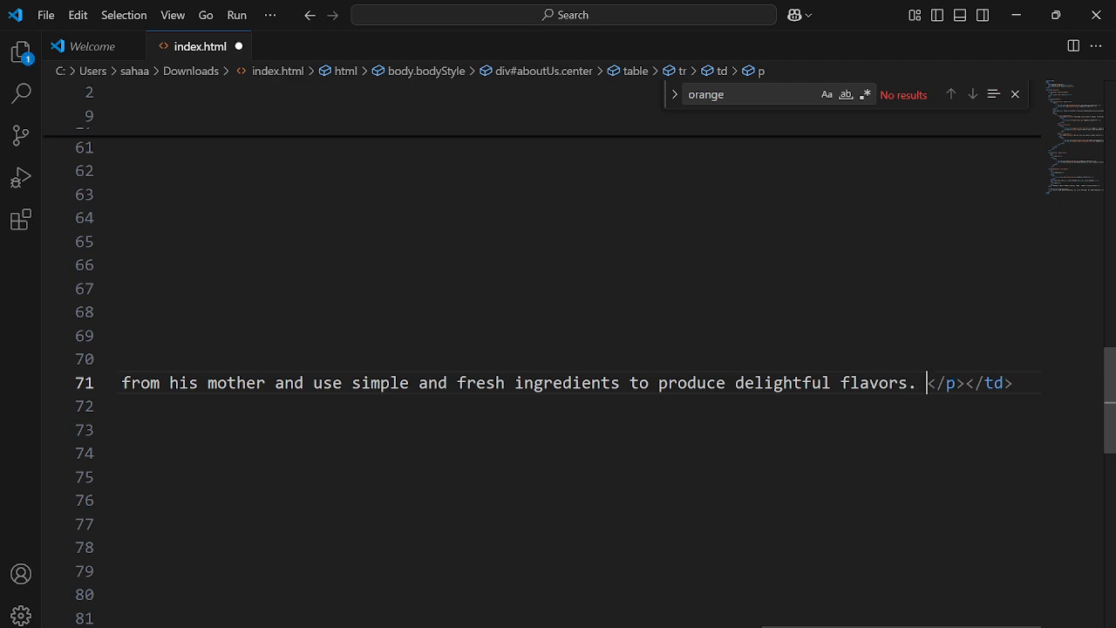
pyautogui.write('Trh')
pyautogui.press('BackSpace')
pyautogui.press('BackSpace')
pyautogui.write('han')
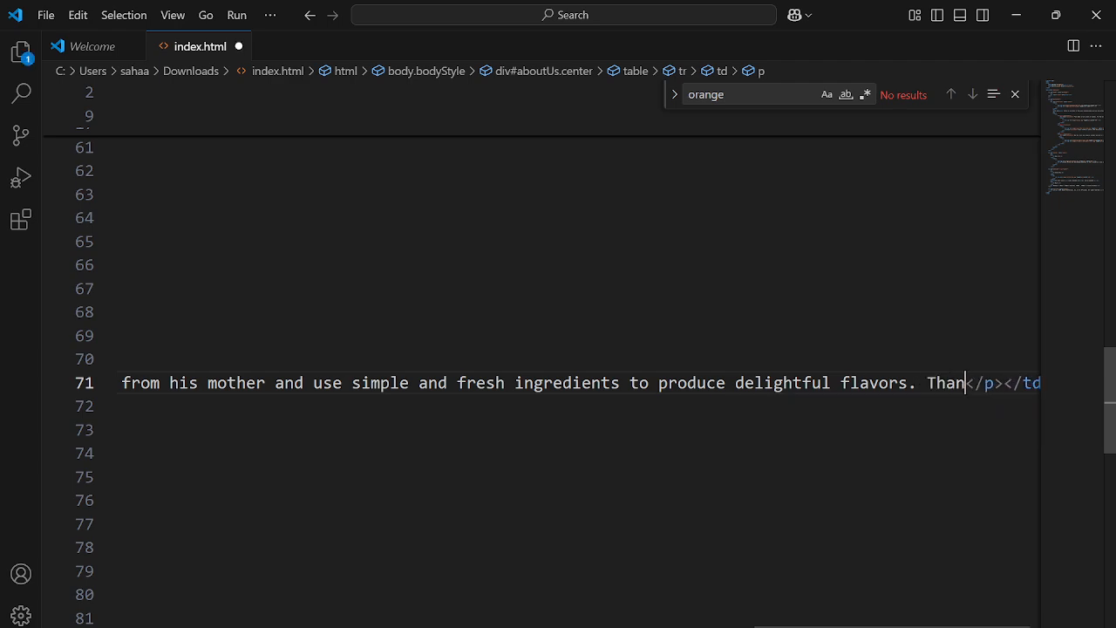
pyautogui.write('k you')
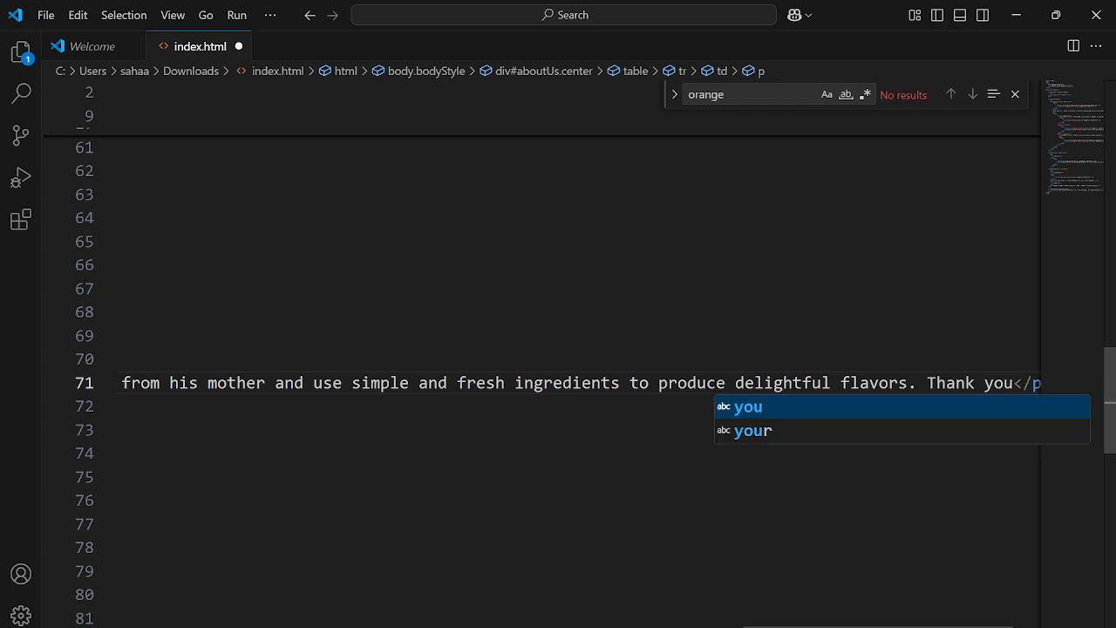
pyautogui.write('!')
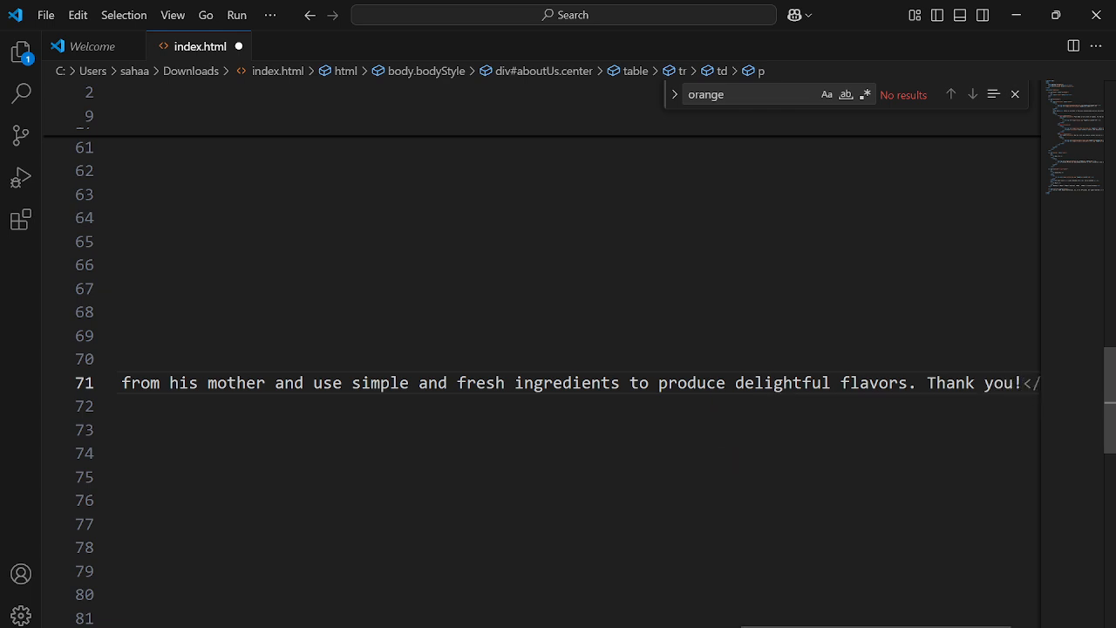
pyautogui.moveTo(877, 627); pyautogui.dragTo(251, 626)
pyautogui.click(233, 218)
pyautogui.hotkey('ctrl', 's')
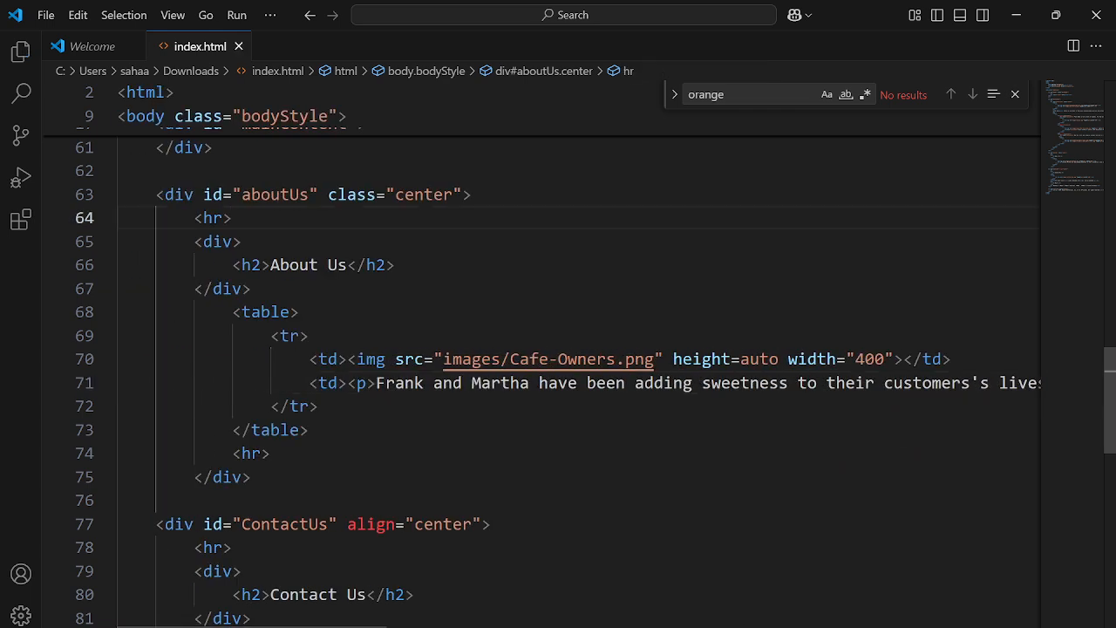
pyautogui.hotkey('alt', 'Tab')
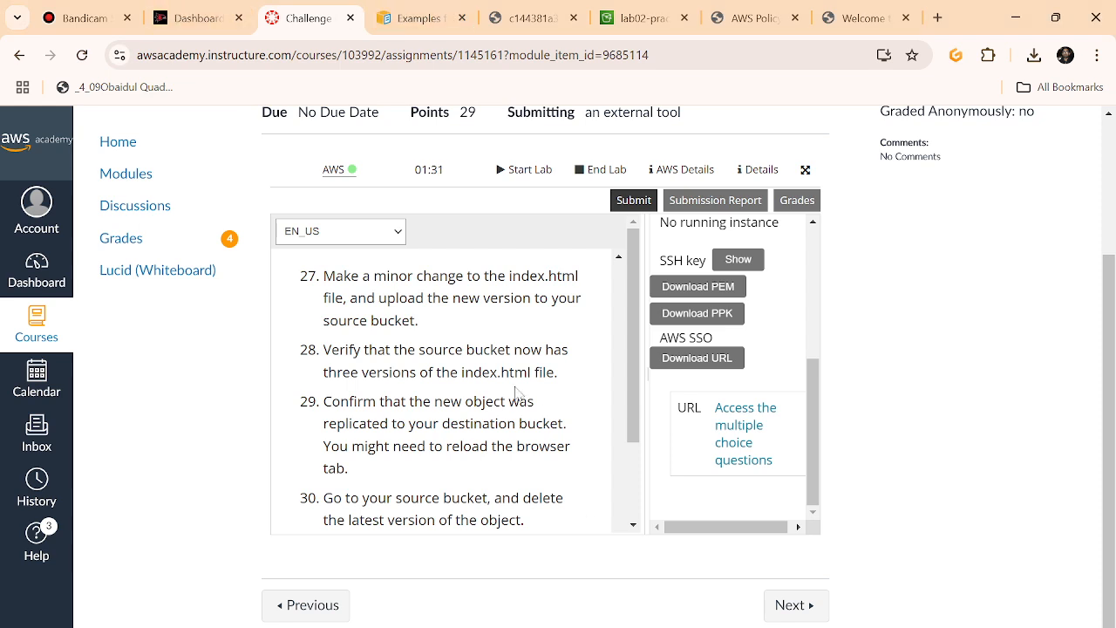
# - Read lab tasks 27 and 28 about uploading the changed index.html to the source bucket and verifying its versions
pyautogui.moveTo(558, 372); pyautogui.dragTo(323, 356)
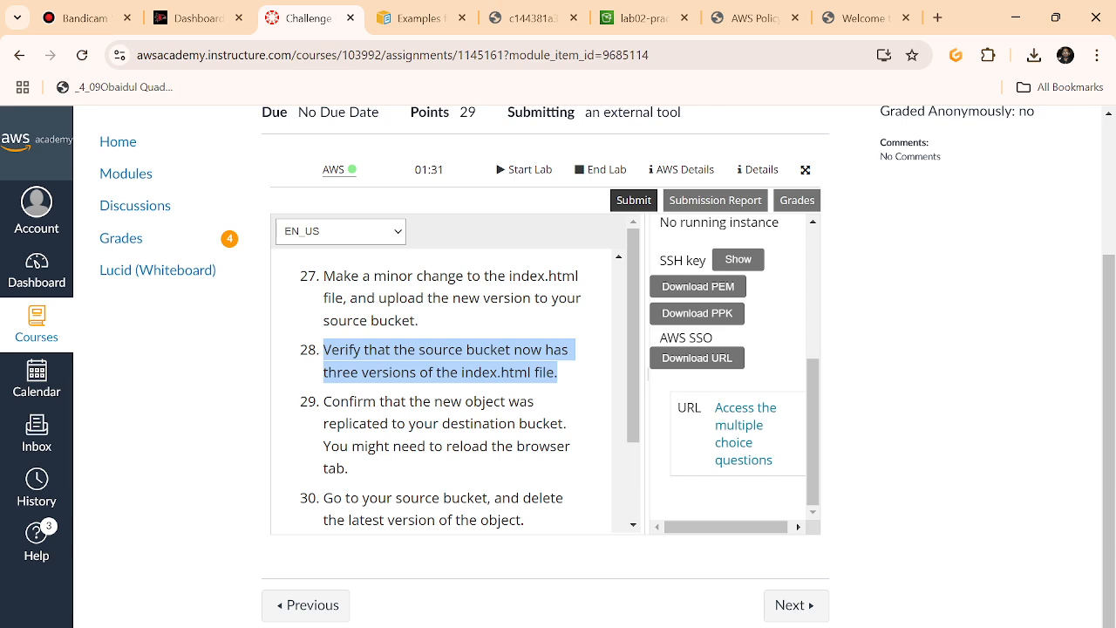
pyautogui.scroll(1, 406, 349)
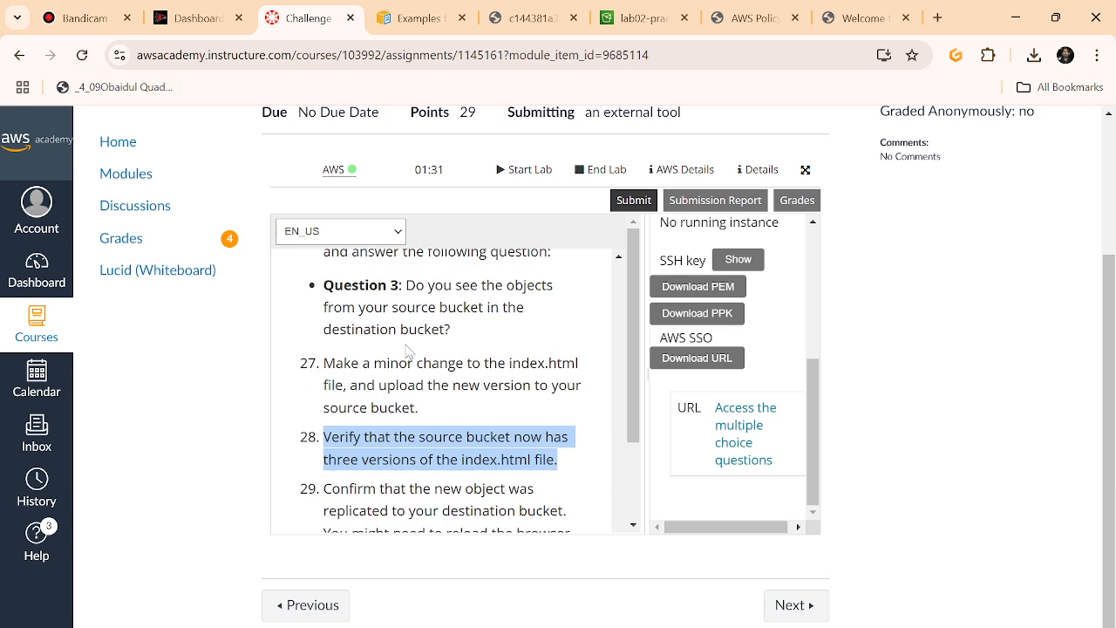
pyautogui.moveTo(423, 411); pyautogui.dragTo(335, 363)
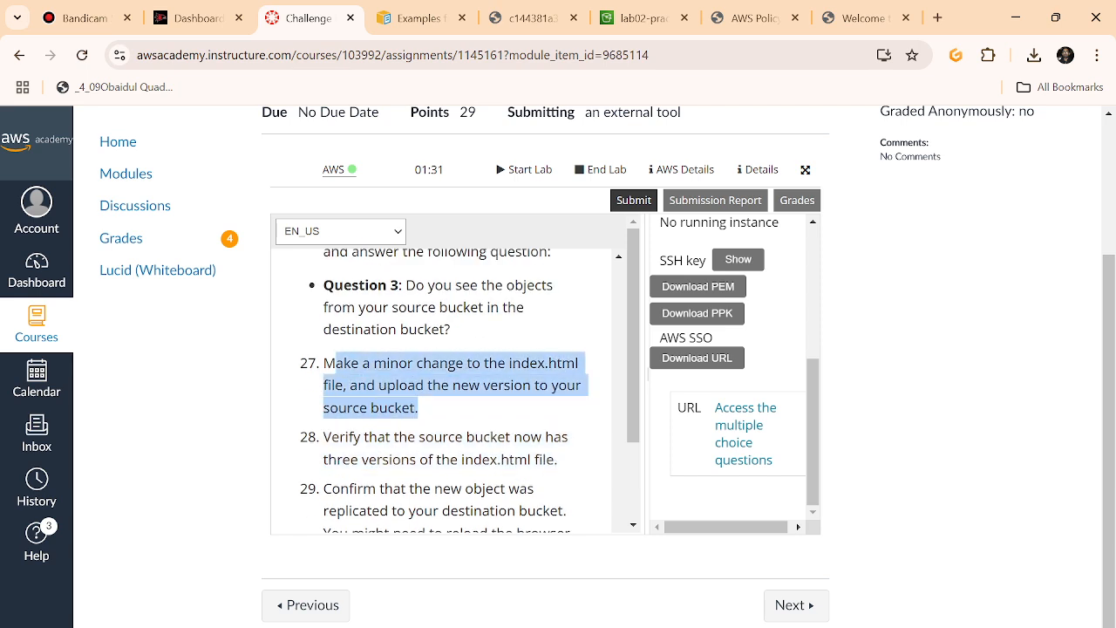
pyautogui.click(396, 404)
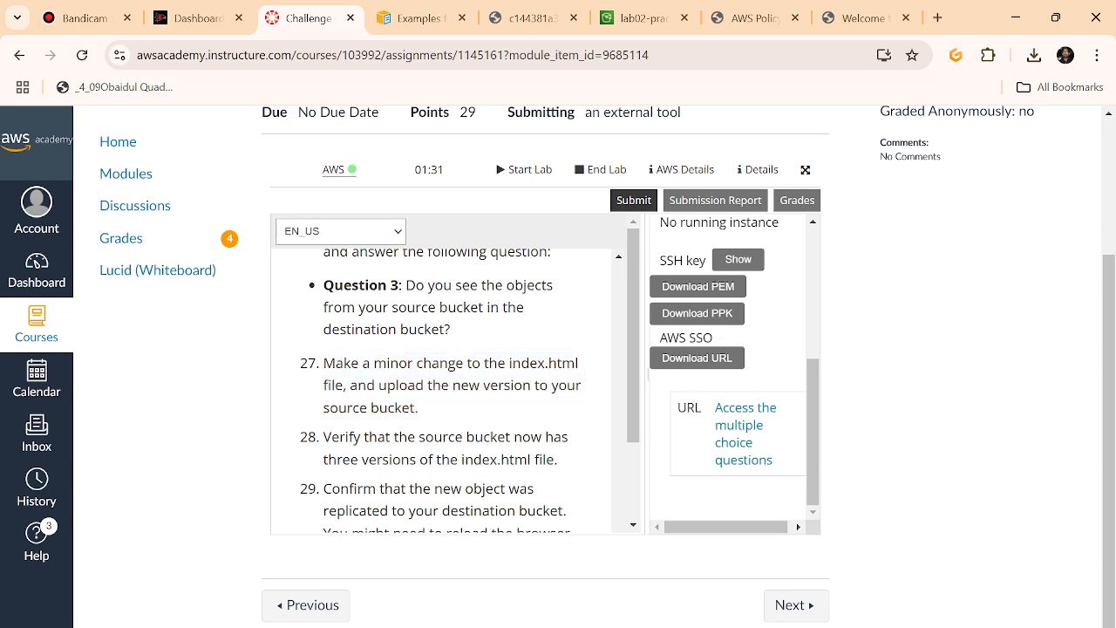
pyautogui.moveTo(344, 385); pyautogui.dragTo(420, 419)
pyautogui.click(349, 375)
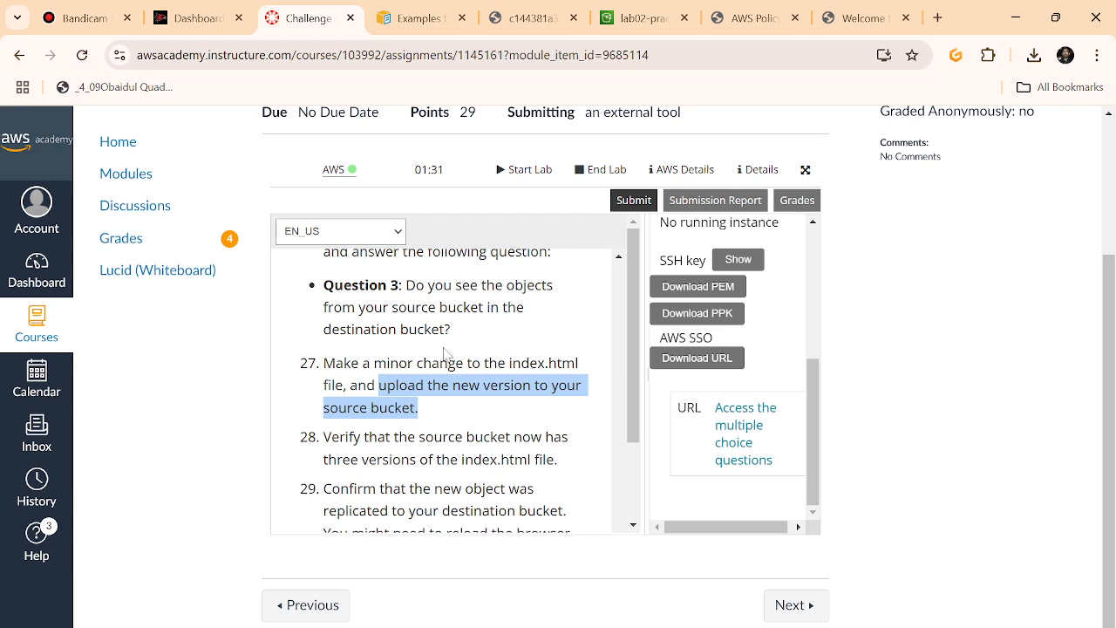
# - Switch to the S3 console and open the source bucket lab02-practice-lab-tutorial from the bucket list
pyautogui.click(631, 15)
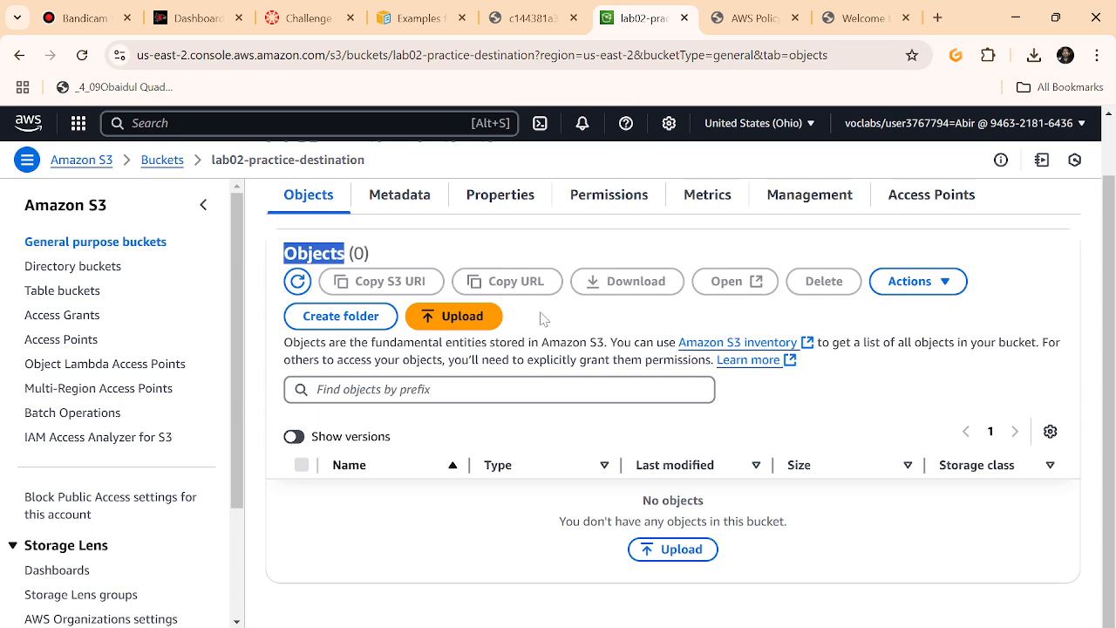
pyautogui.scroll(1, 437, 322)
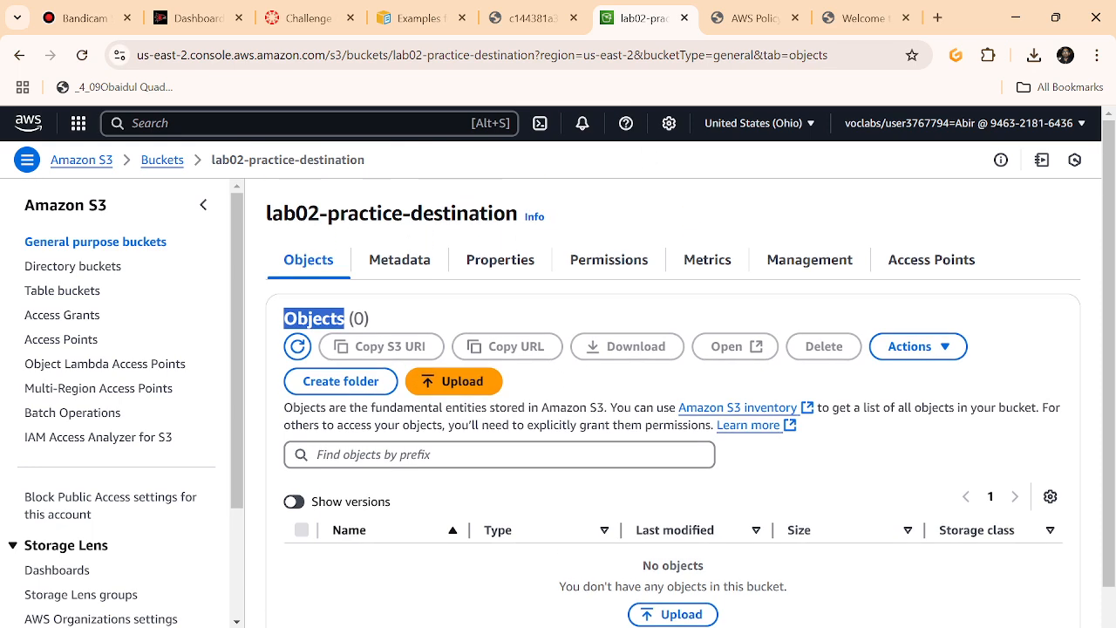
pyautogui.click(163, 162)
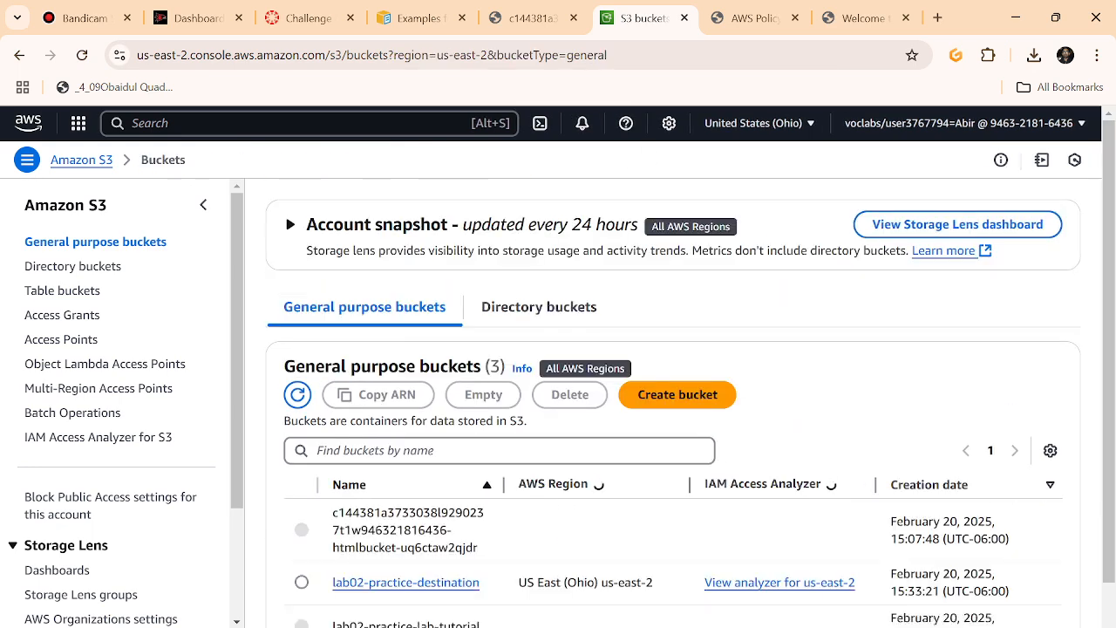
pyautogui.scroll(-1, 419, 523)
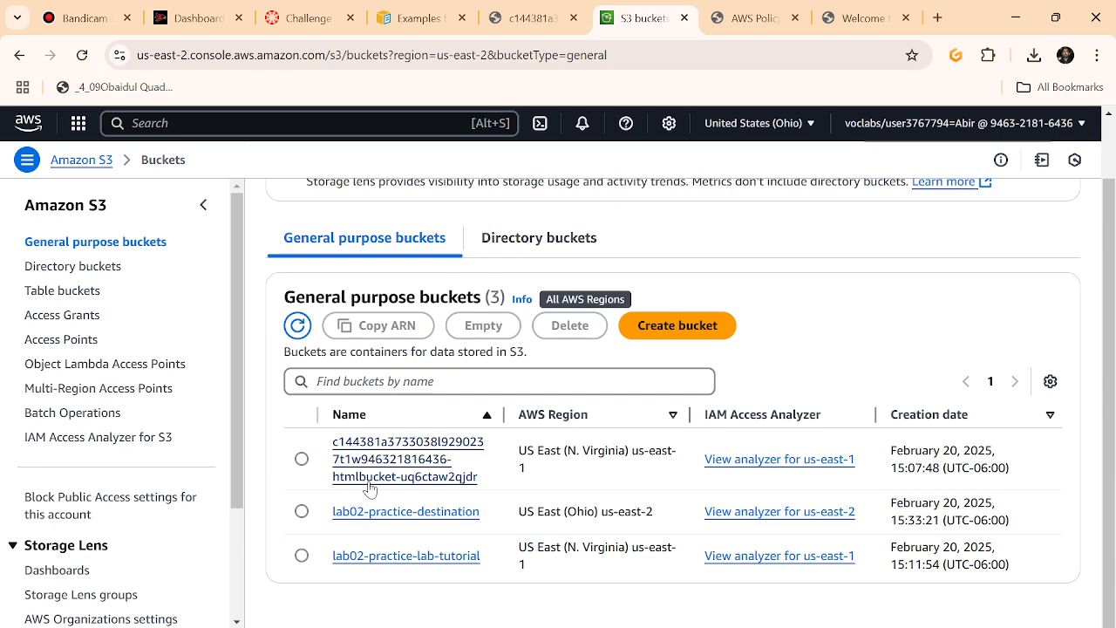
pyautogui.click(429, 563)
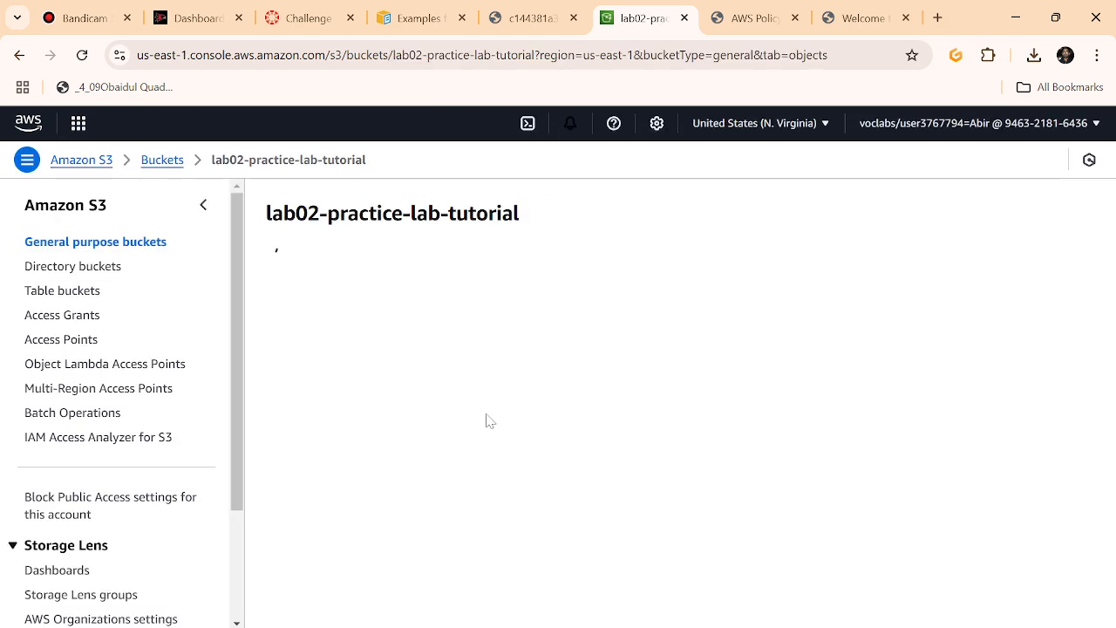
pyautogui.scroll(-1, 461, 451)
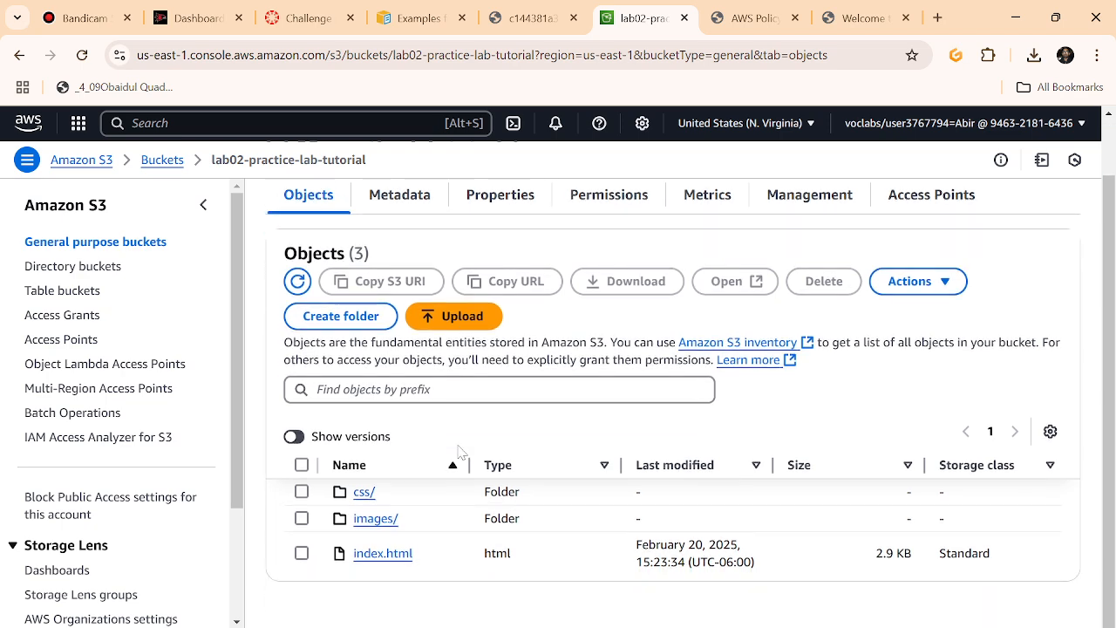
# - Upload the edited index.html from the Downloads folder to the lab02-practice-lab-tutorial bucket
pyautogui.click(456, 319)
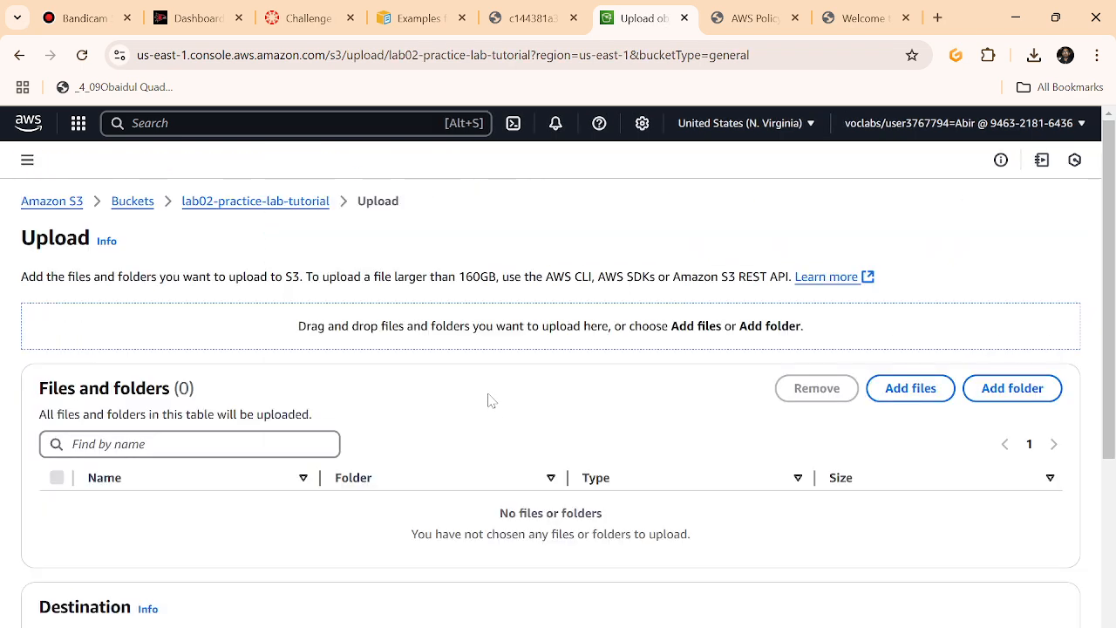
pyautogui.click(911, 364)
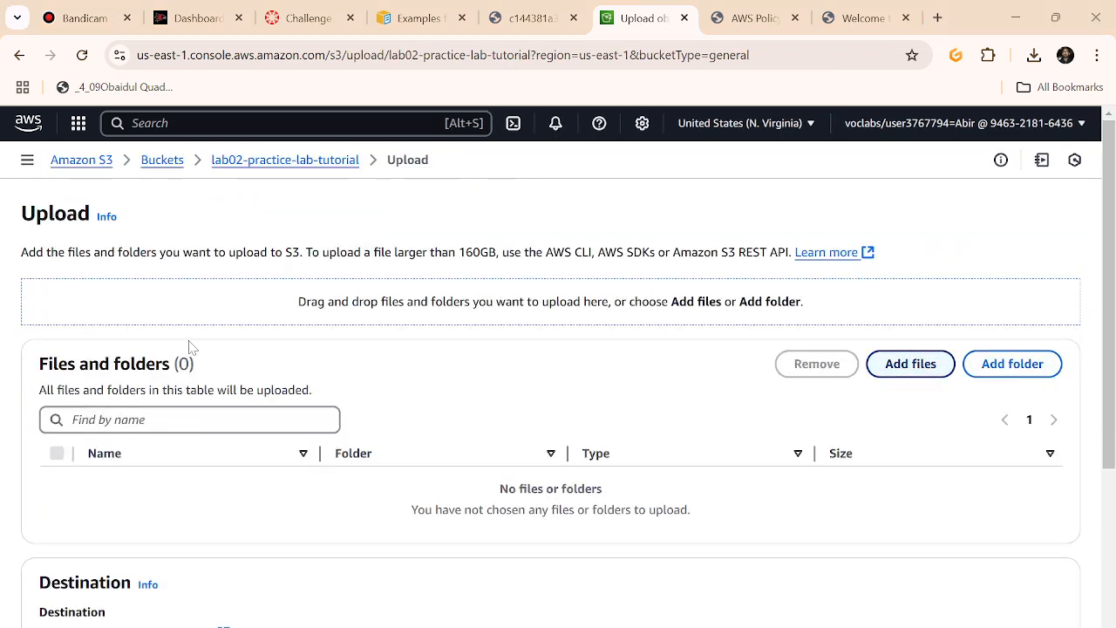
pyautogui.click(91, 197)
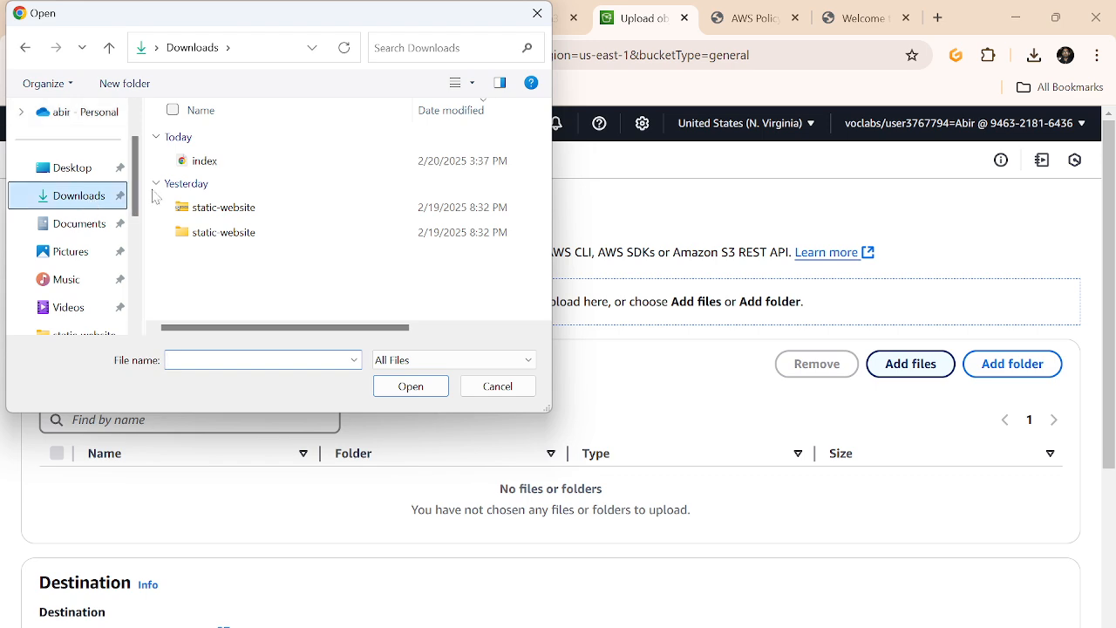
pyautogui.click(199, 161)
pyautogui.click(411, 385)
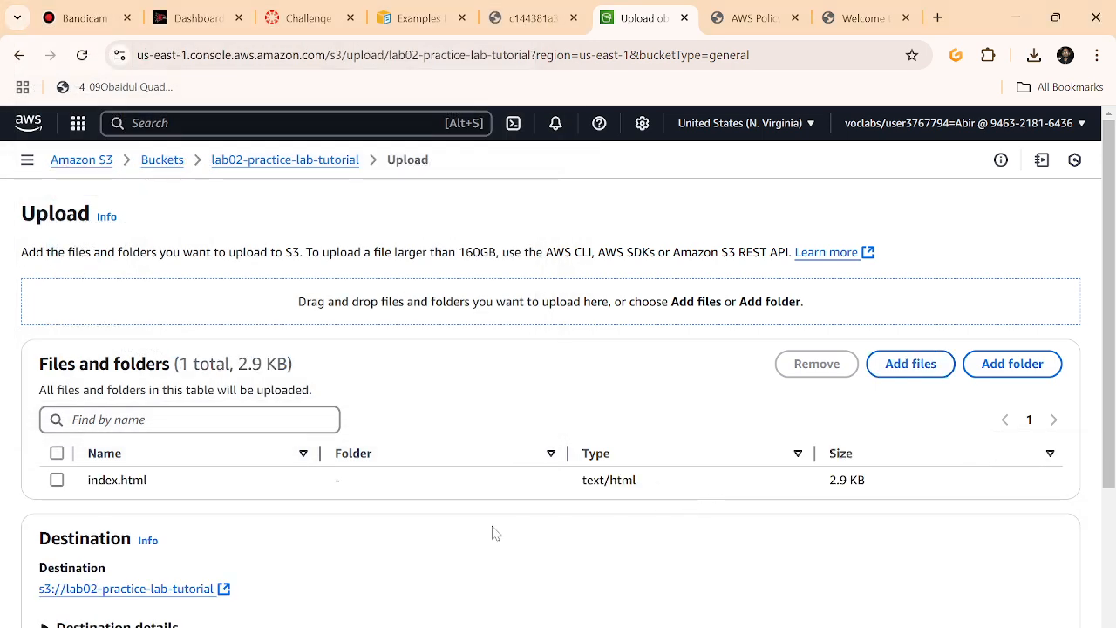
pyautogui.scroll(-2, 399, 428)
pyautogui.scroll(2, 398, 428)
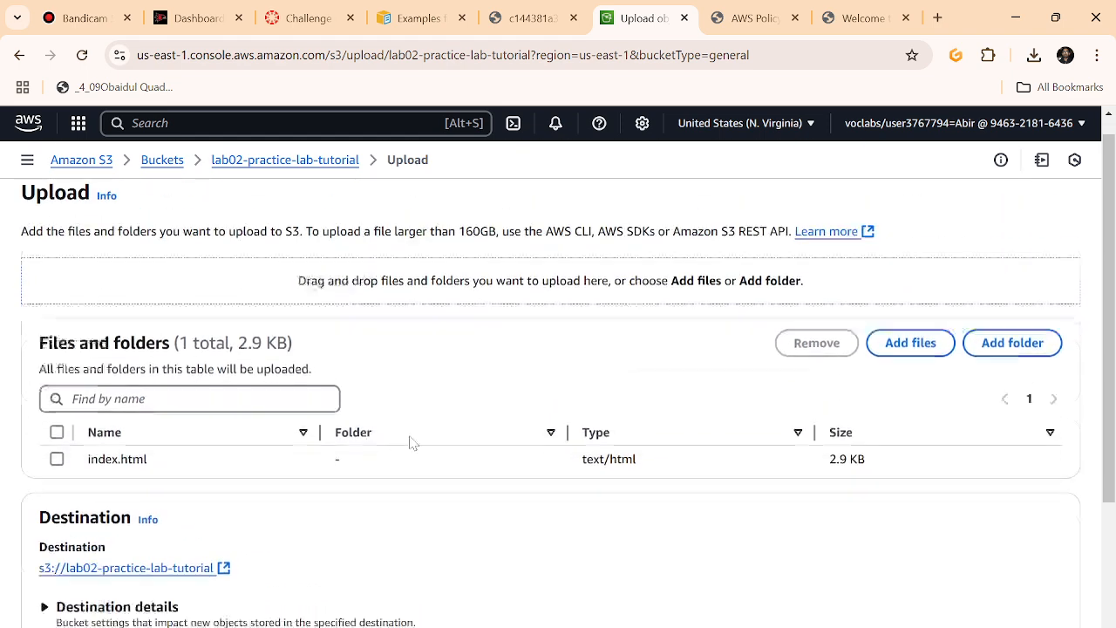
pyautogui.scroll(-3, 411, 441)
pyautogui.click(1007, 586)
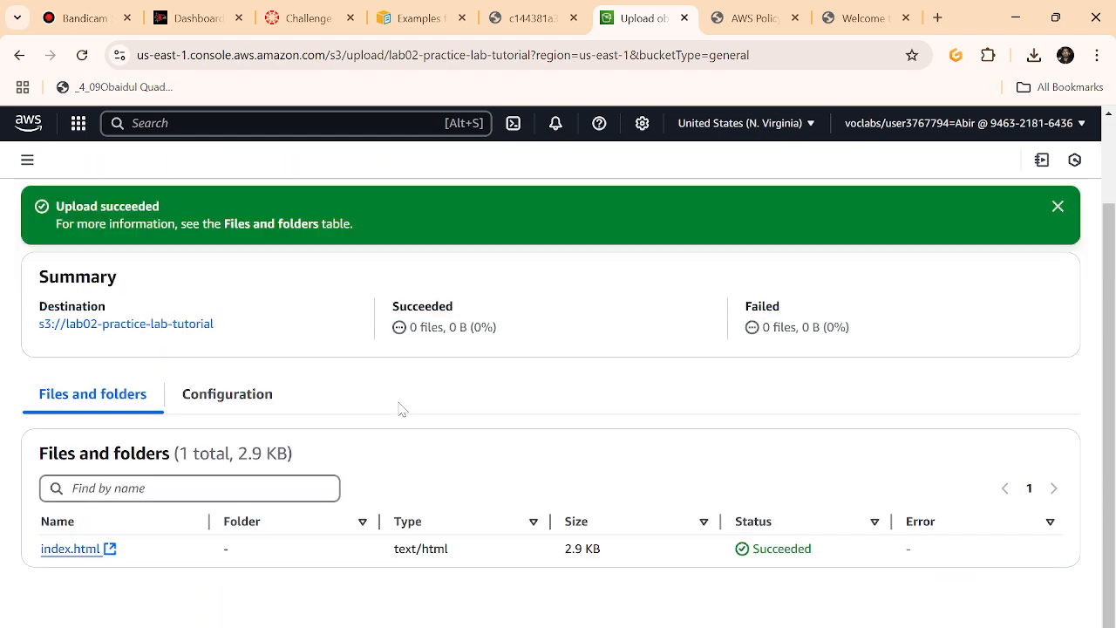
pyautogui.scroll(3, 430, 444)
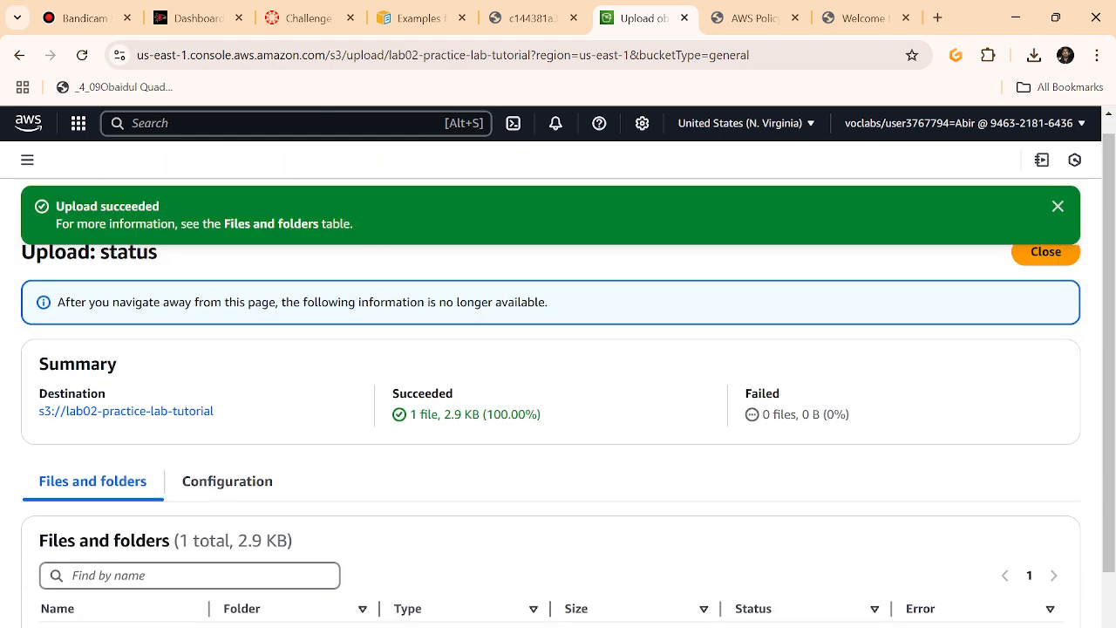
# - Reread lab task 28, then close the upload status and show object versions in the source bucket to check index.html
pyautogui.click(305, 17)
pyautogui.scroll(-1, 364, 389)
pyautogui.moveTo(332, 350); pyautogui.dragTo(566, 375)
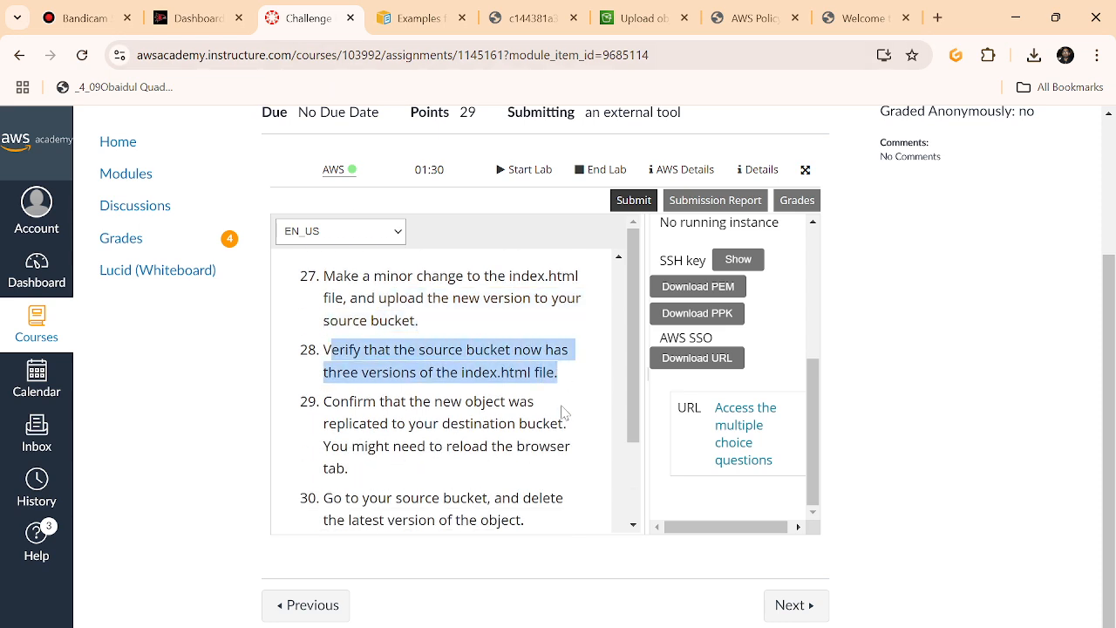
pyautogui.click(656, 16)
pyautogui.scroll(1, 550, 359)
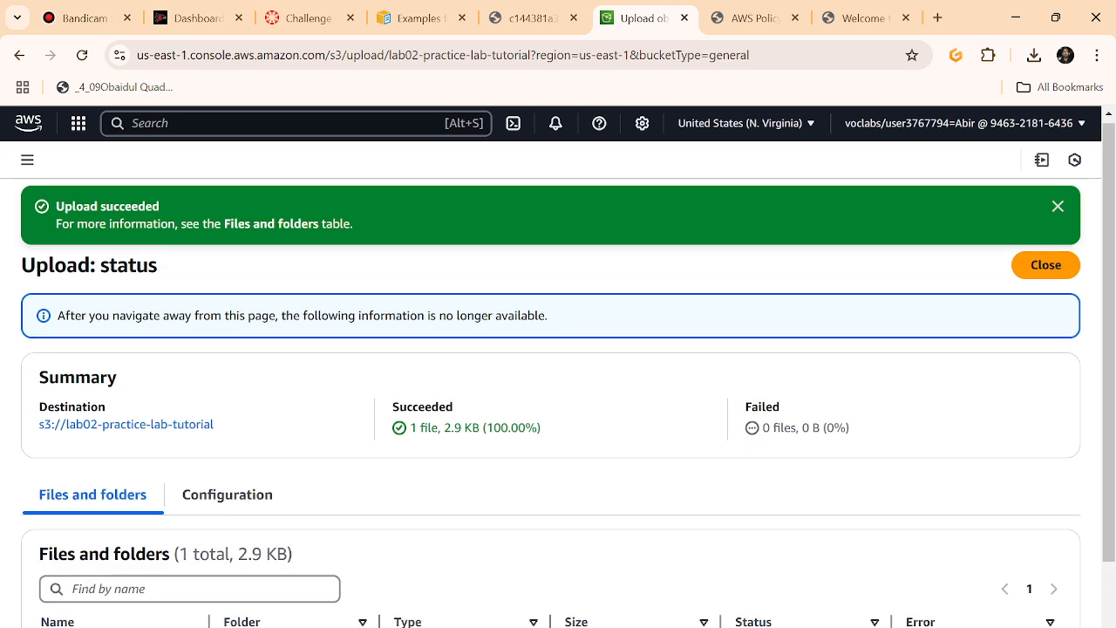
pyautogui.click(1044, 268)
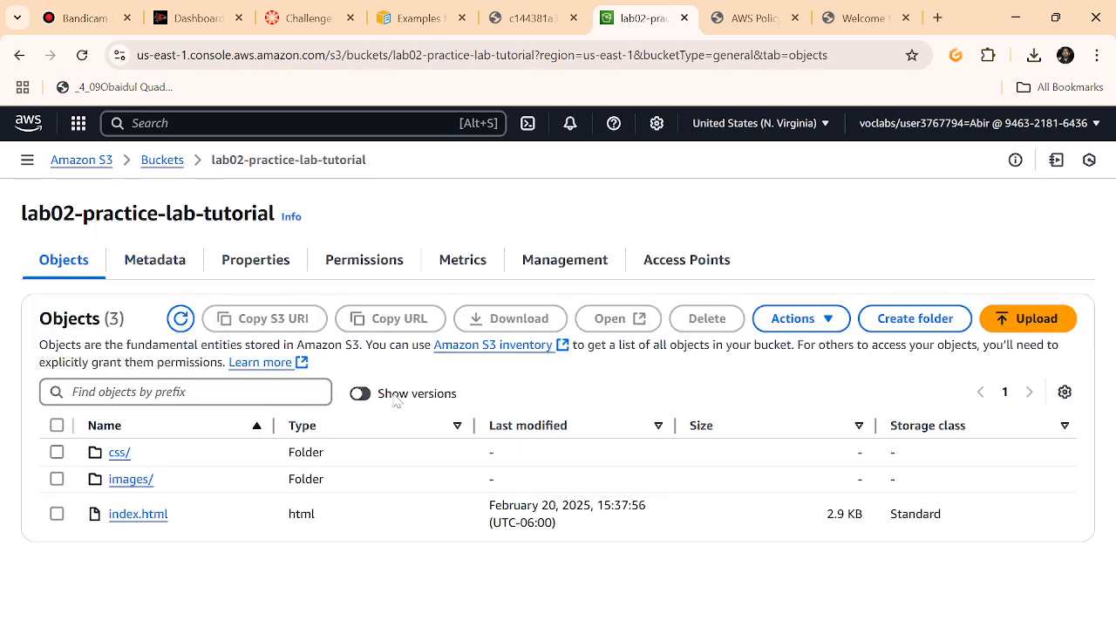
pyautogui.click(360, 394)
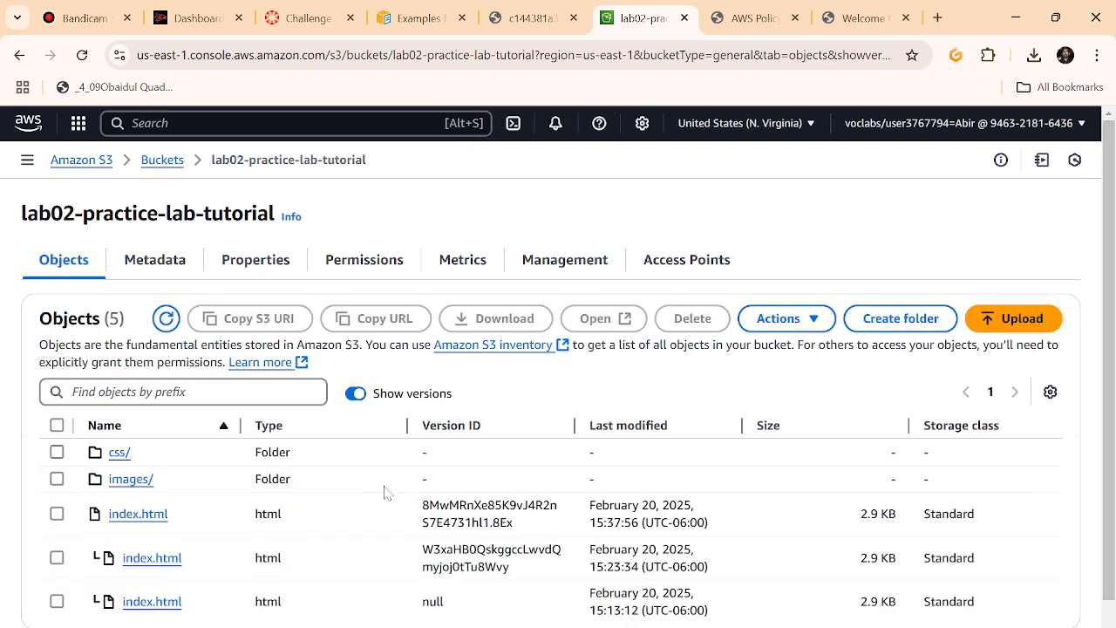
pyautogui.scroll(-1, 386, 491)
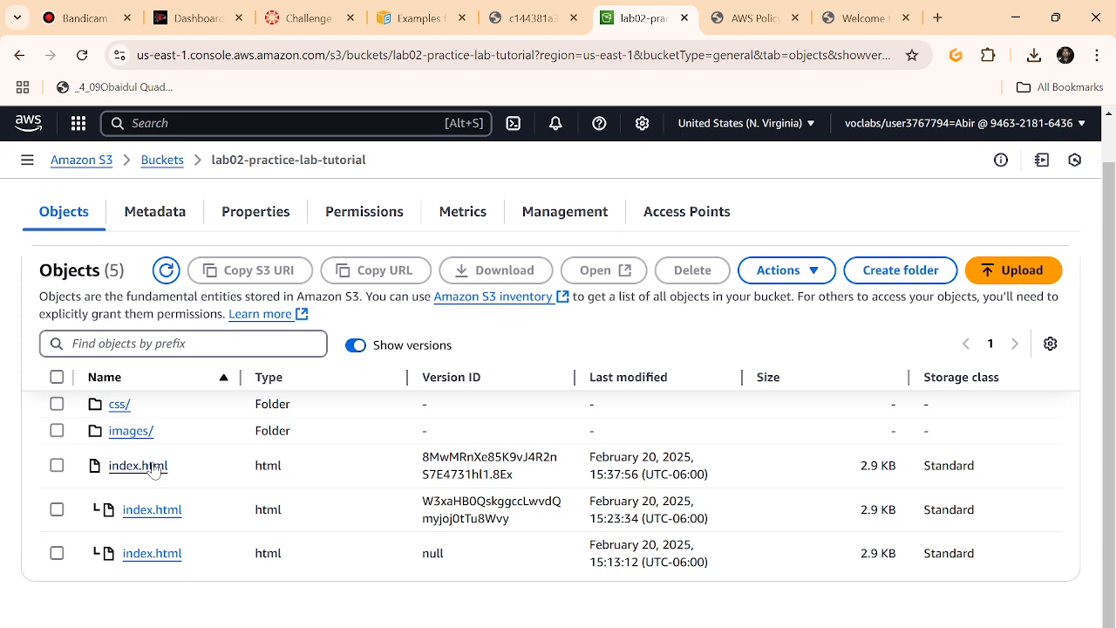
# - Read lab task 29, then open the lab02-practice-destination bucket to check whether index.html was replicated
pyautogui.click(304, 17)
pyautogui.scroll(-2, 445, 392)
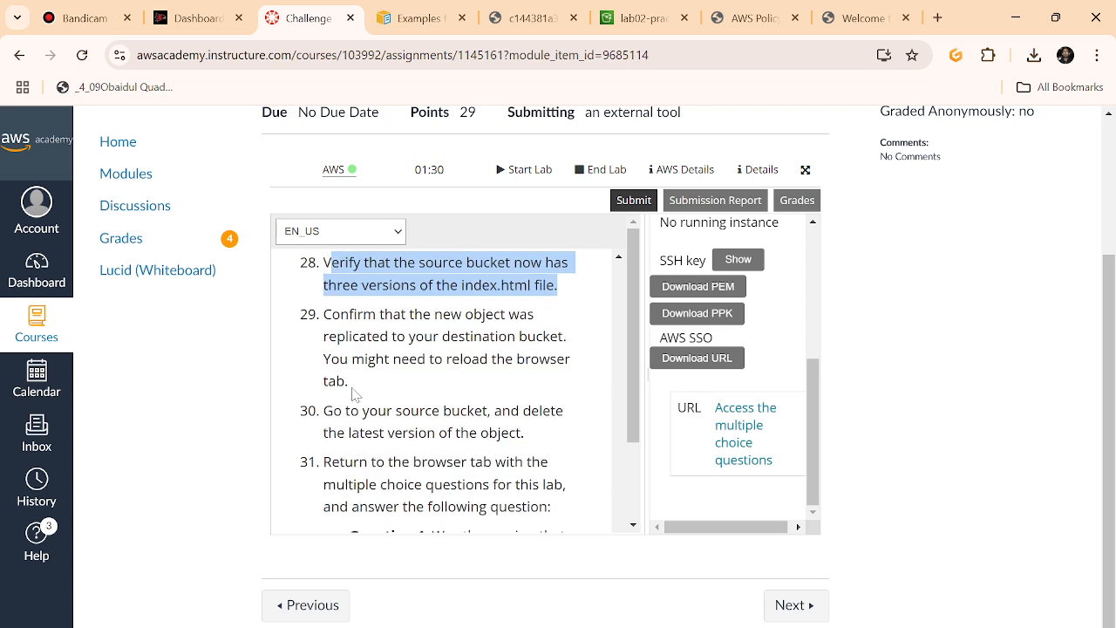
pyautogui.moveTo(352, 391); pyautogui.dragTo(331, 326)
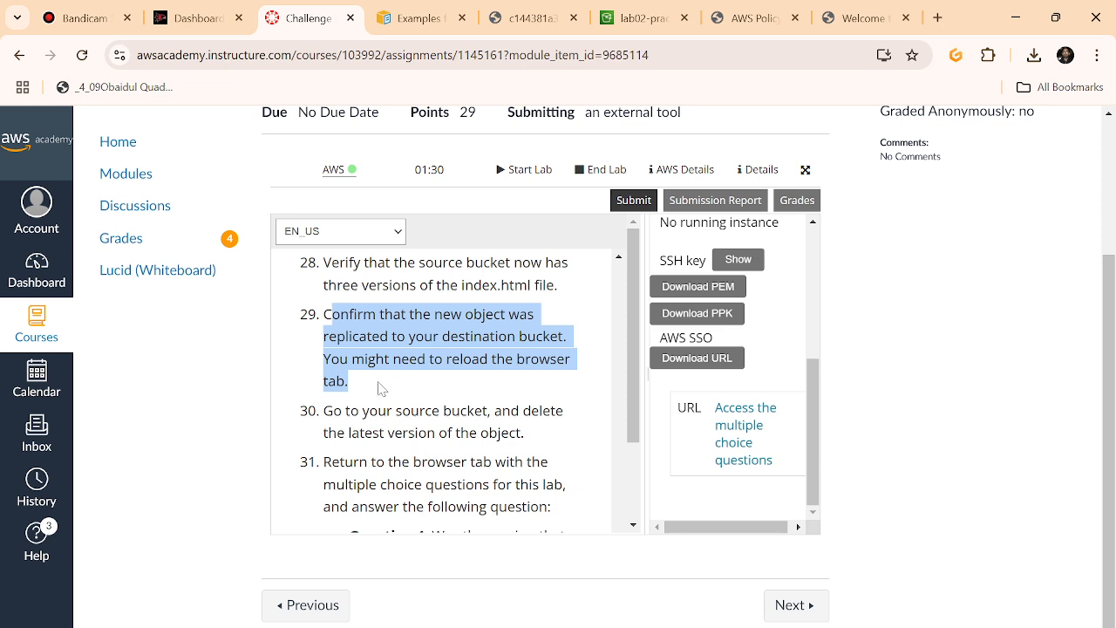
pyautogui.click(643, 17)
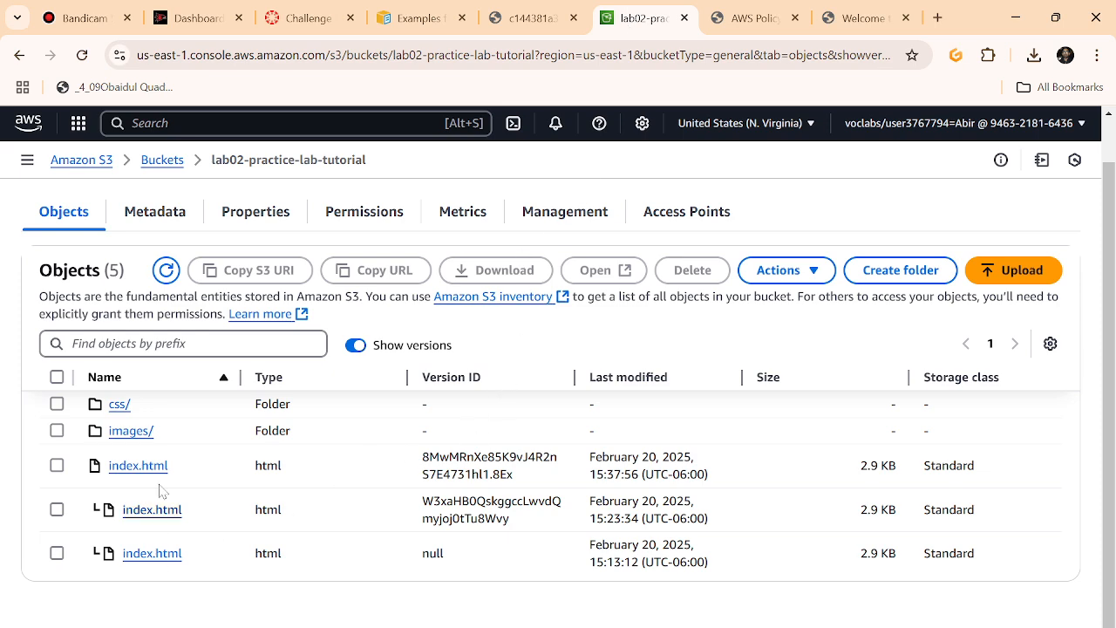
pyautogui.scroll(1, 209, 427)
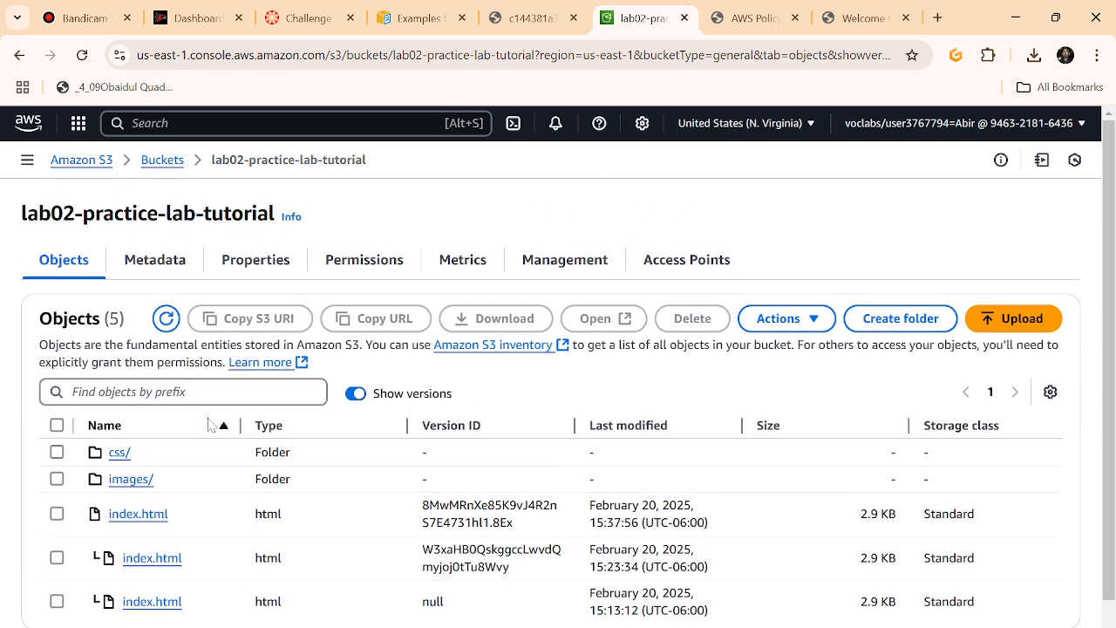
pyautogui.click(162, 162)
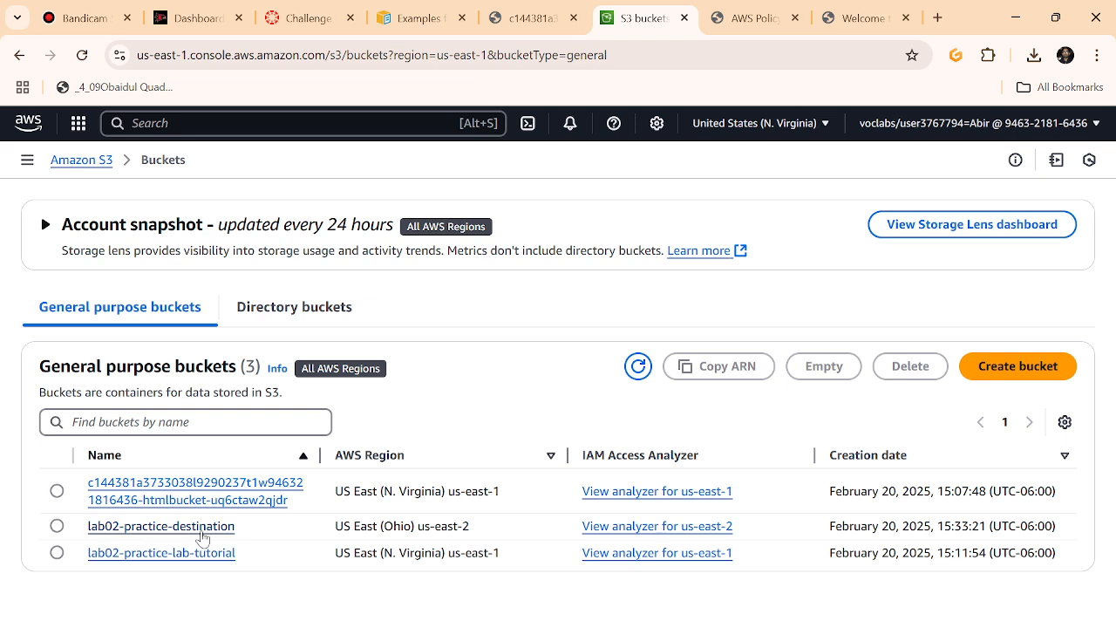
pyautogui.click(202, 532)
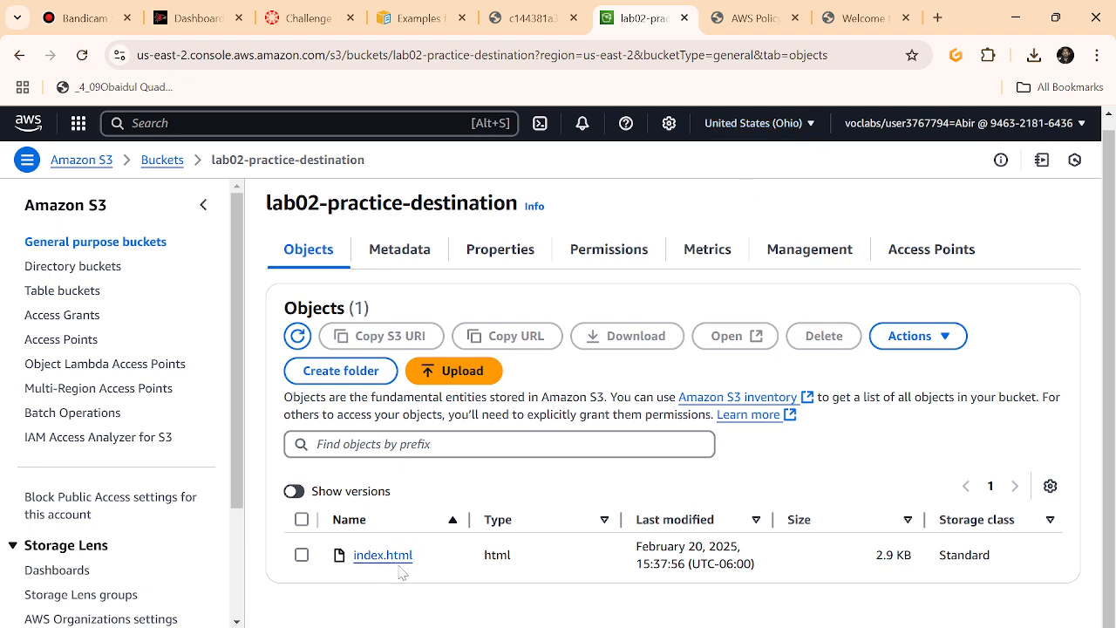
# - Return to the lab instructions and read tasks 30 and 31 about deleting the latest object version and answering Question 4
pyautogui.click(286, 24)
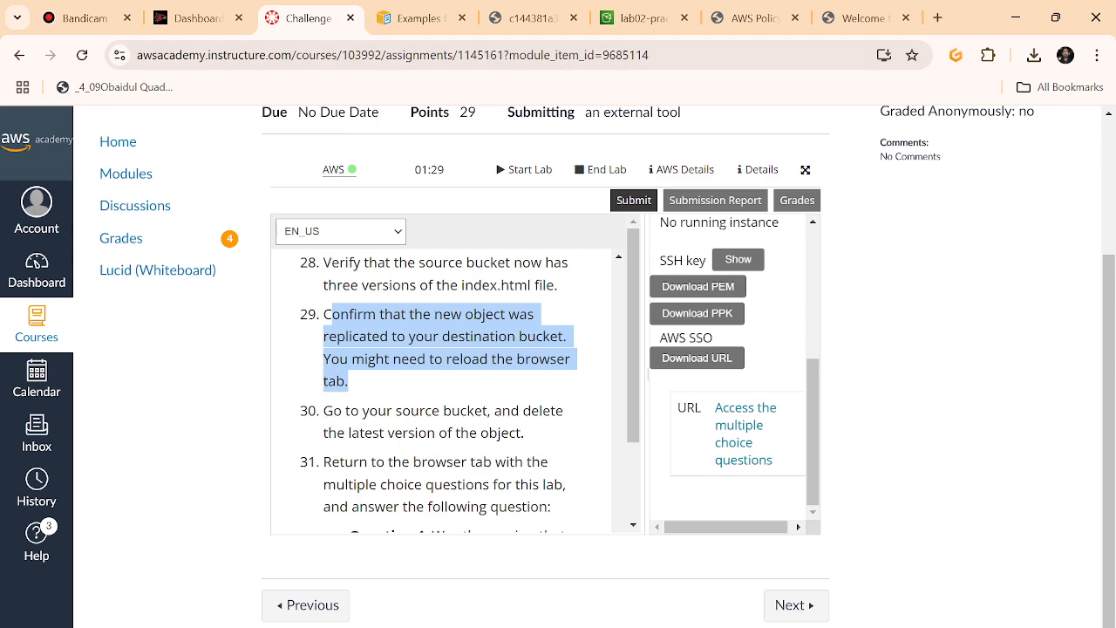
pyautogui.scroll(-2, 436, 392)
pyautogui.scroll(1, 436, 392)
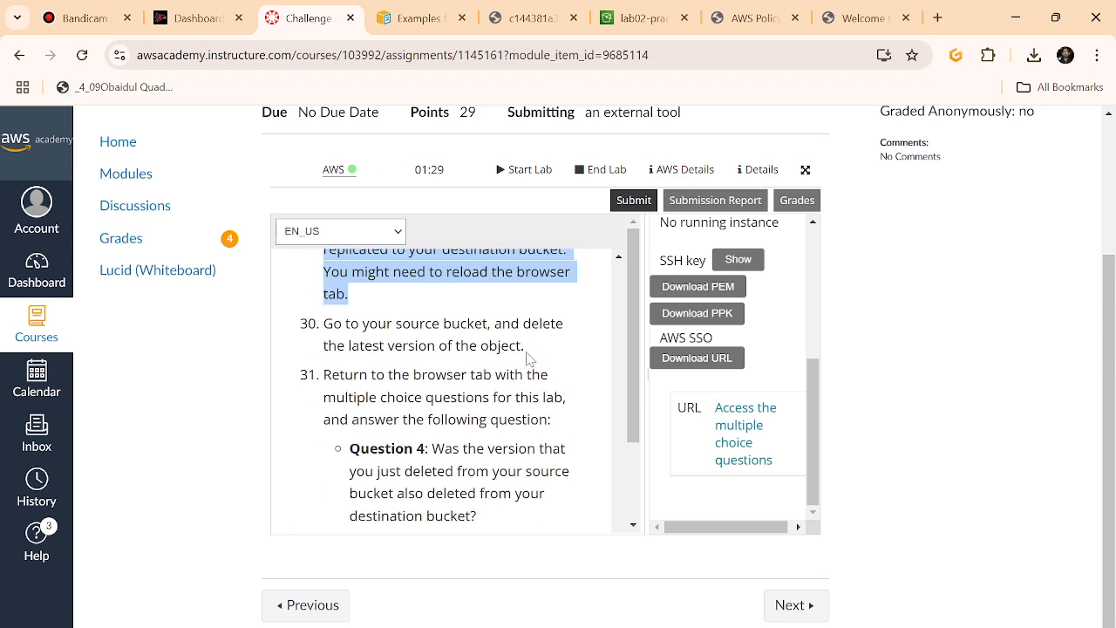
pyautogui.moveTo(527, 352); pyautogui.dragTo(324, 324)
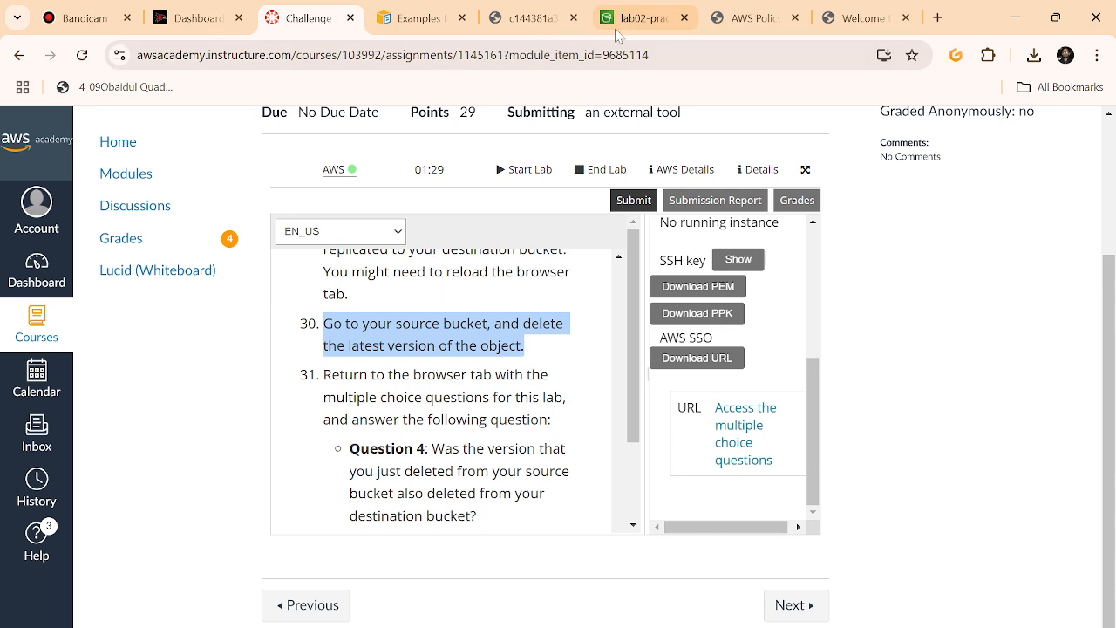
# - Switch to the S3 console and open the source bucket lab02-practice-lab-tutorial from the bucket list
pyautogui.click(643, 17)
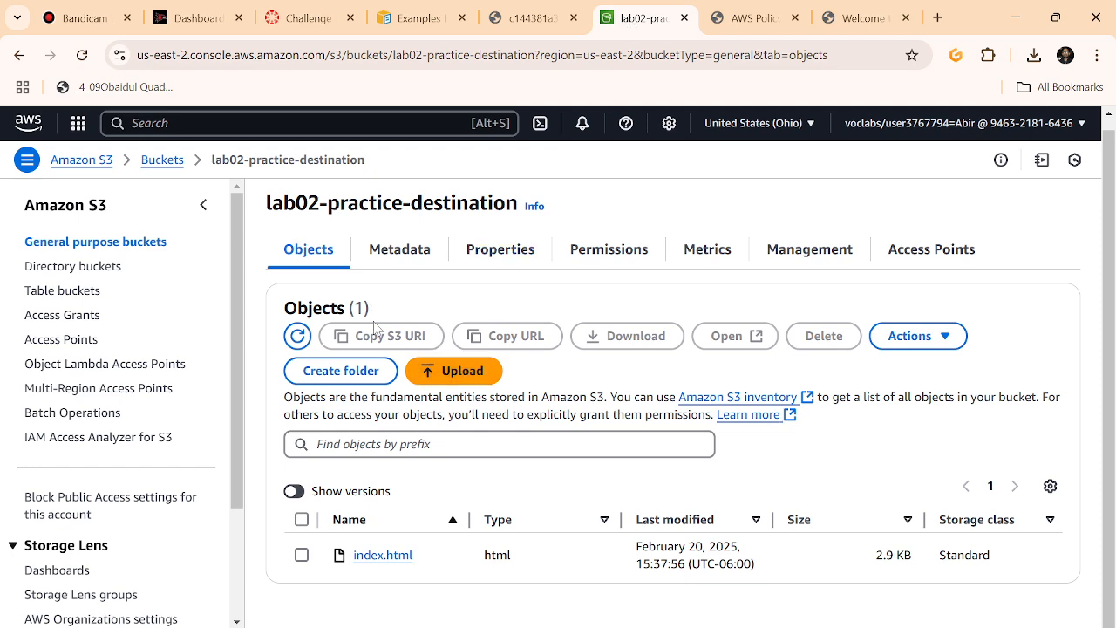
pyautogui.click(163, 159)
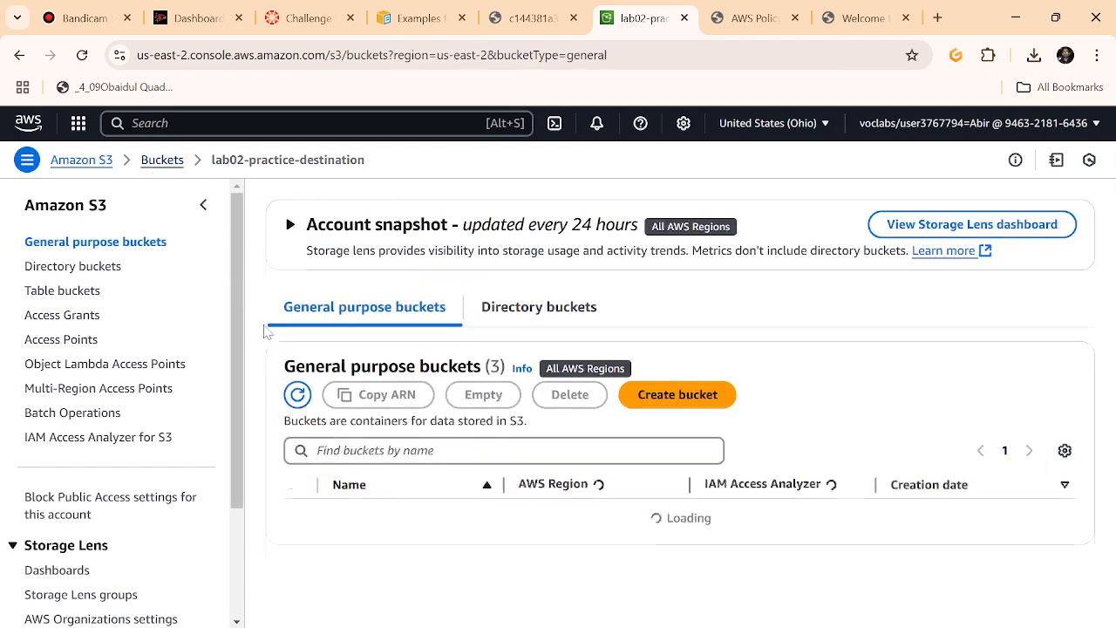
pyautogui.scroll(-1, 392, 501)
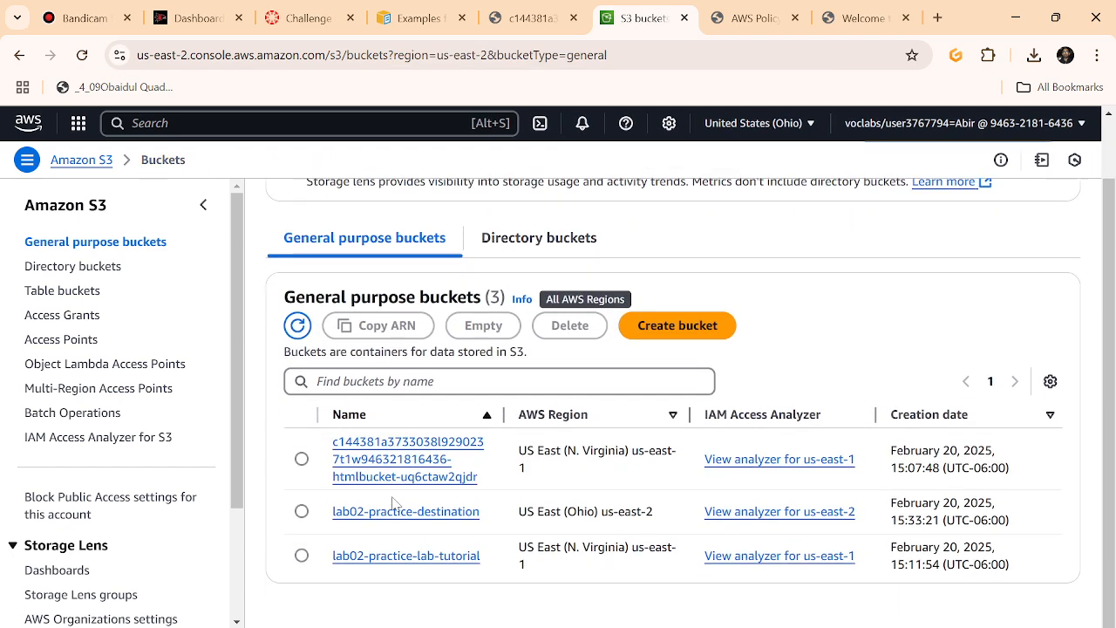
pyautogui.click(395, 558)
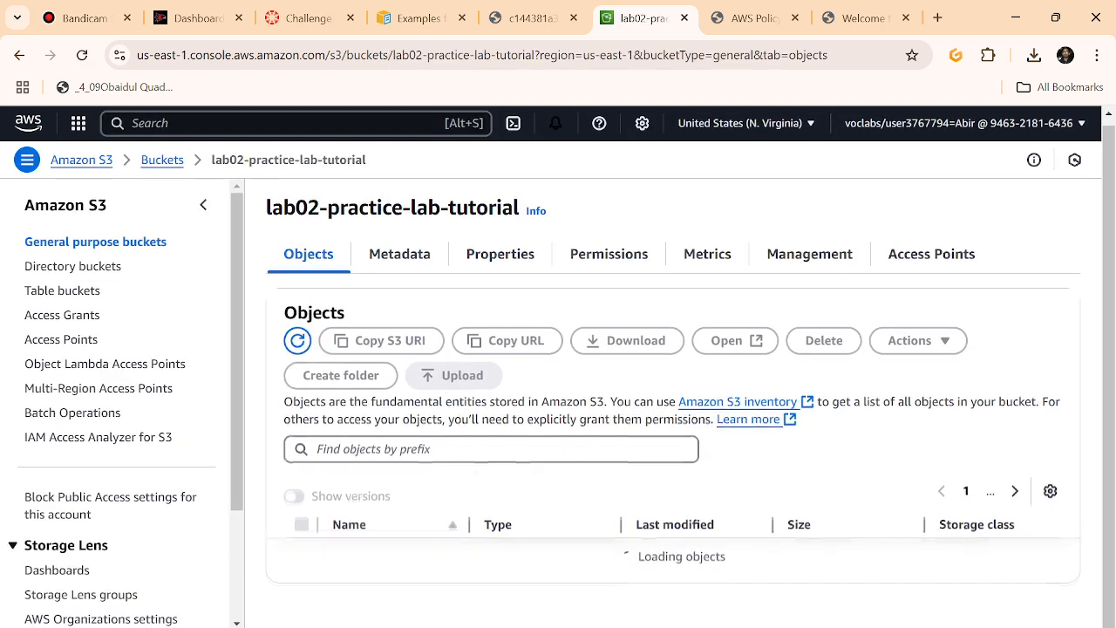
pyautogui.scroll(-1, 401, 510)
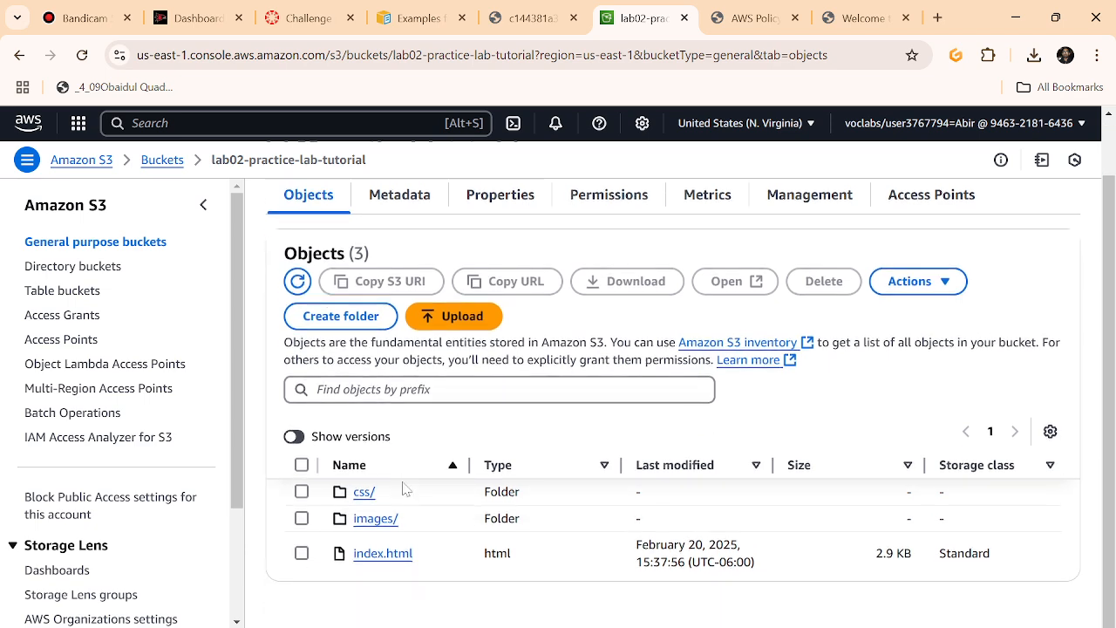
# - Delete index.html from the source bucket, confirming the deletion with "delete"
pyautogui.click(307, 558)
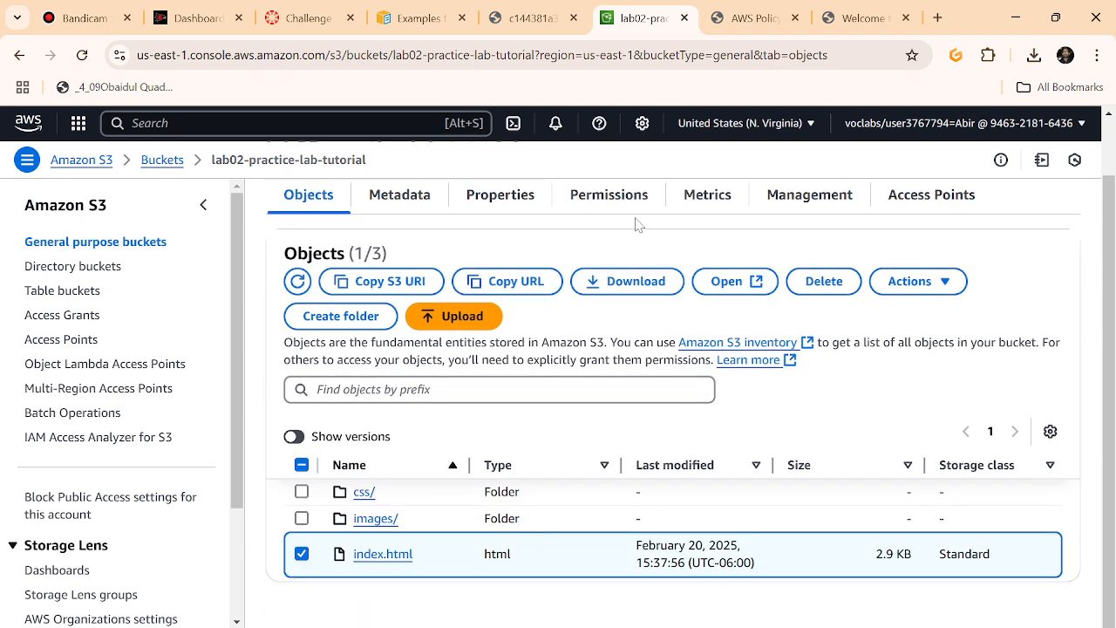
pyautogui.click(824, 281)
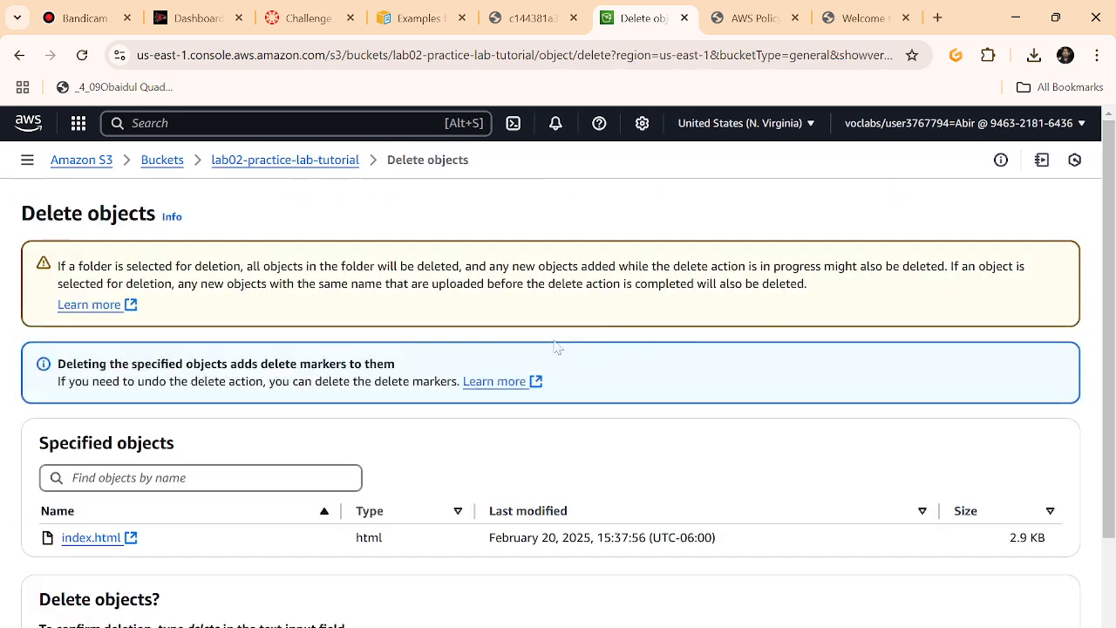
pyautogui.scroll(-3, 214, 456)
pyautogui.click(132, 506)
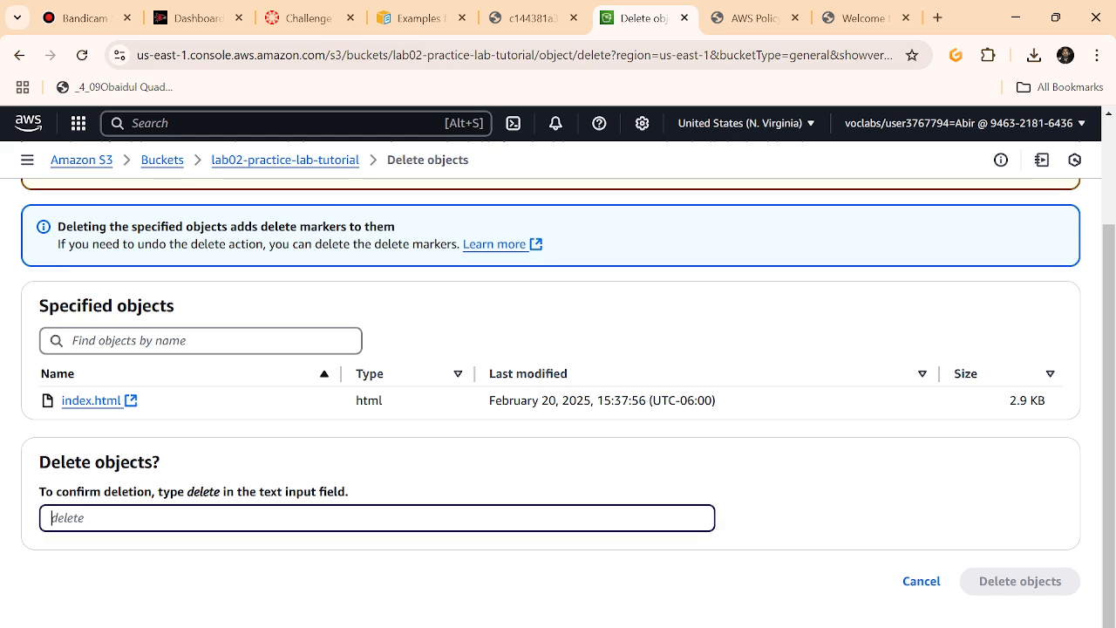
pyautogui.write('delete')
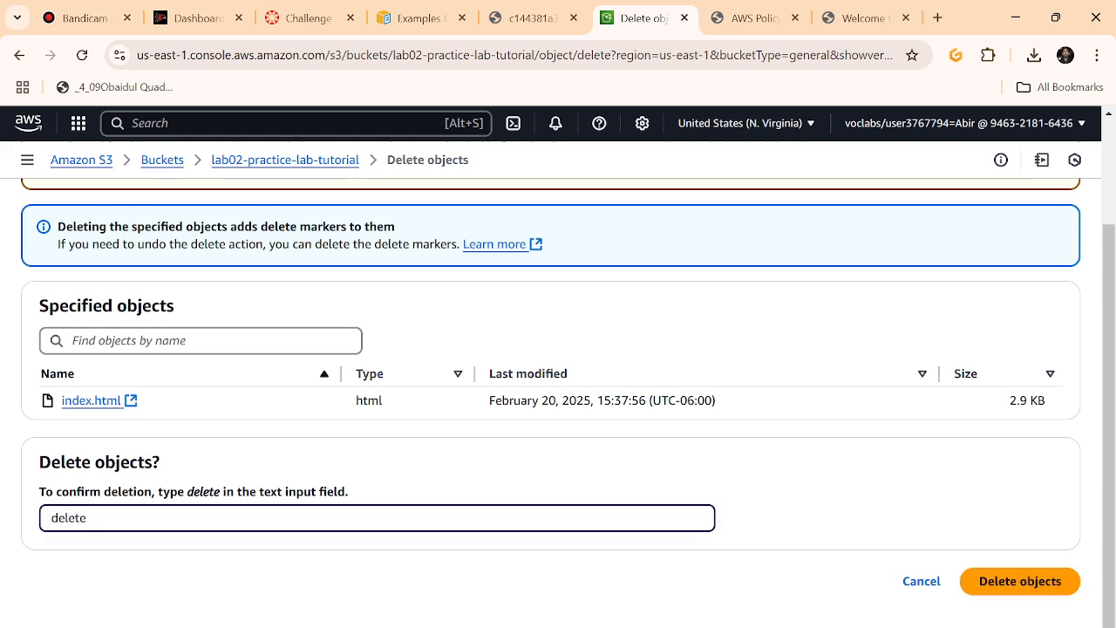
pyautogui.click(1003, 582)
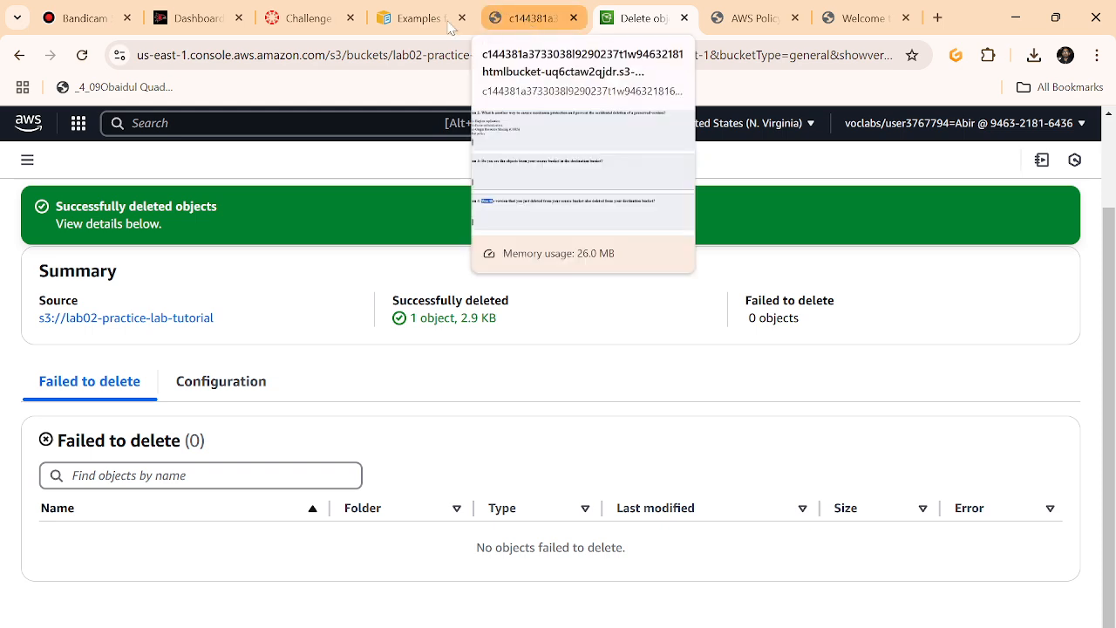
# - Return to the lab instructions and read task 31 and Question 4 about the deleted version in the destination bucket
pyautogui.click(309, 19)
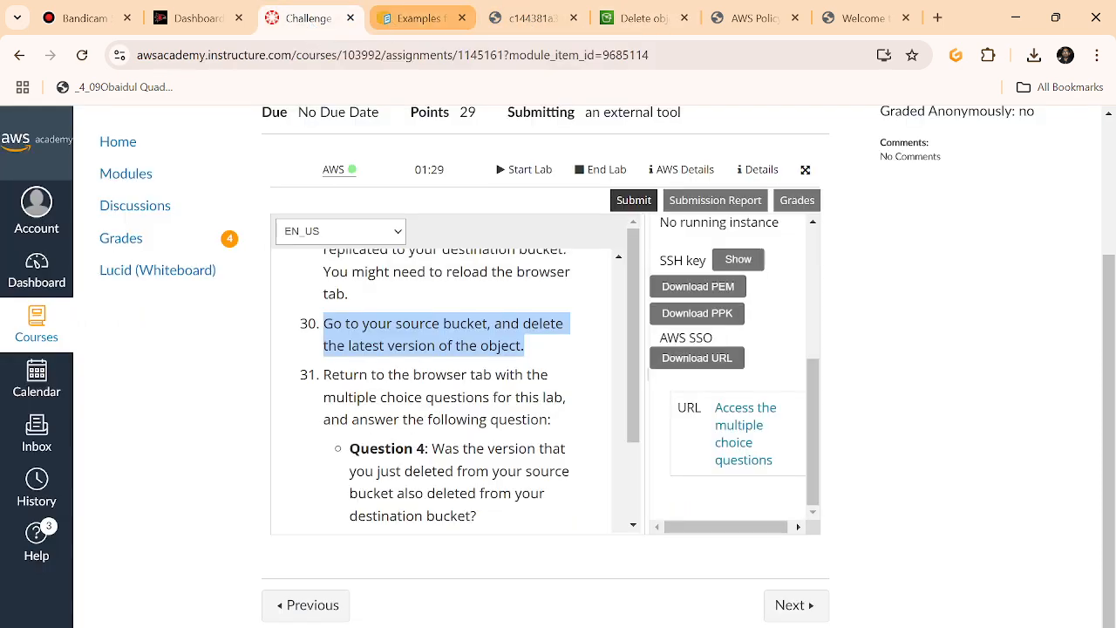
pyautogui.scroll(-1, 346, 363)
pyautogui.scroll(1, 347, 364)
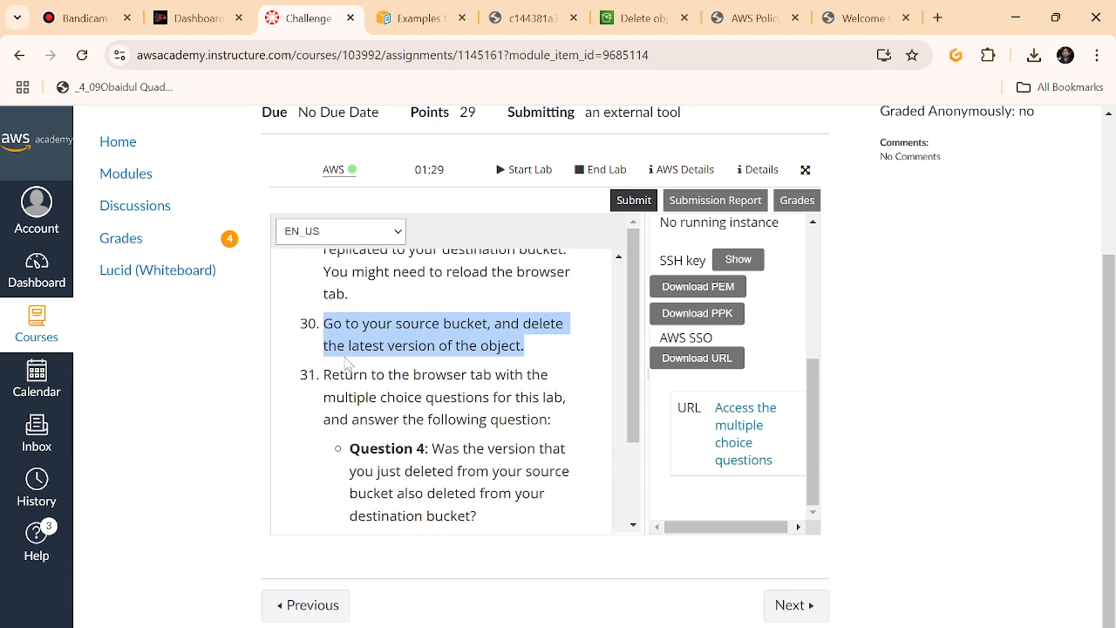
pyautogui.moveTo(324, 375); pyautogui.dragTo(553, 424)
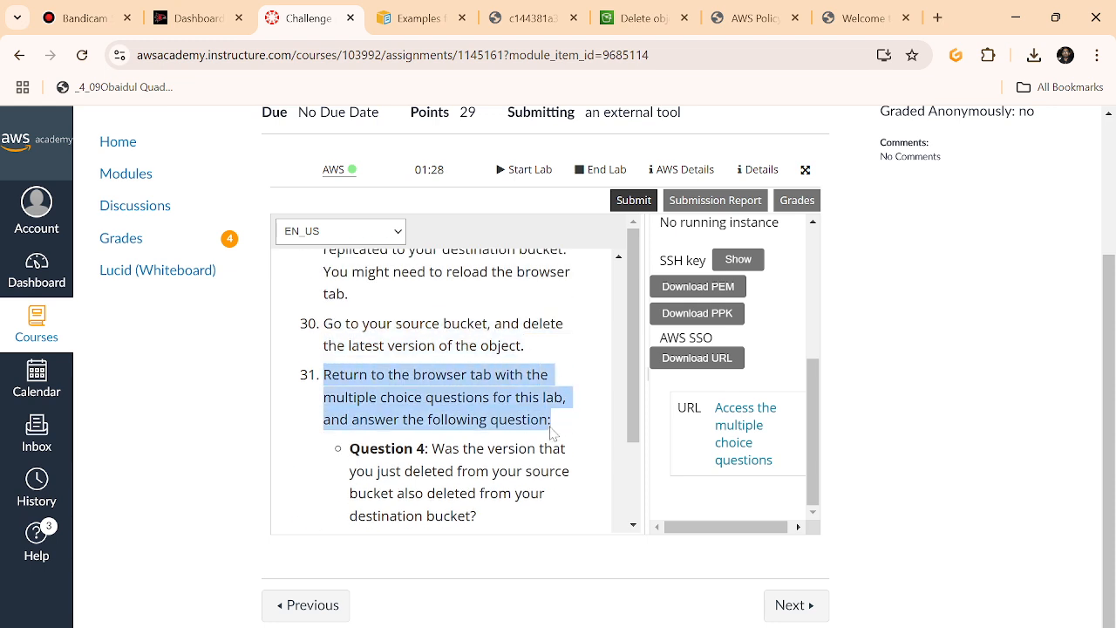
pyautogui.scroll(-1, 441, 377)
pyautogui.moveTo(445, 361); pyautogui.dragTo(479, 447)
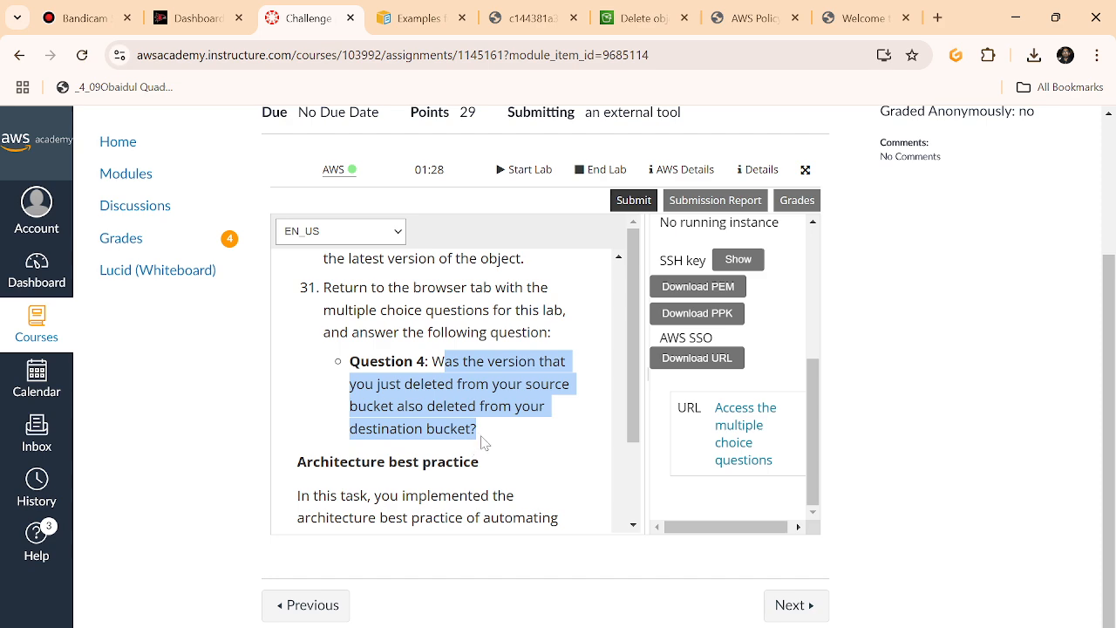
# - Go back to the S3 console and open the lab02-practice-destination bucket to check whether index.html was also deleted there
pyautogui.click(621, 17)
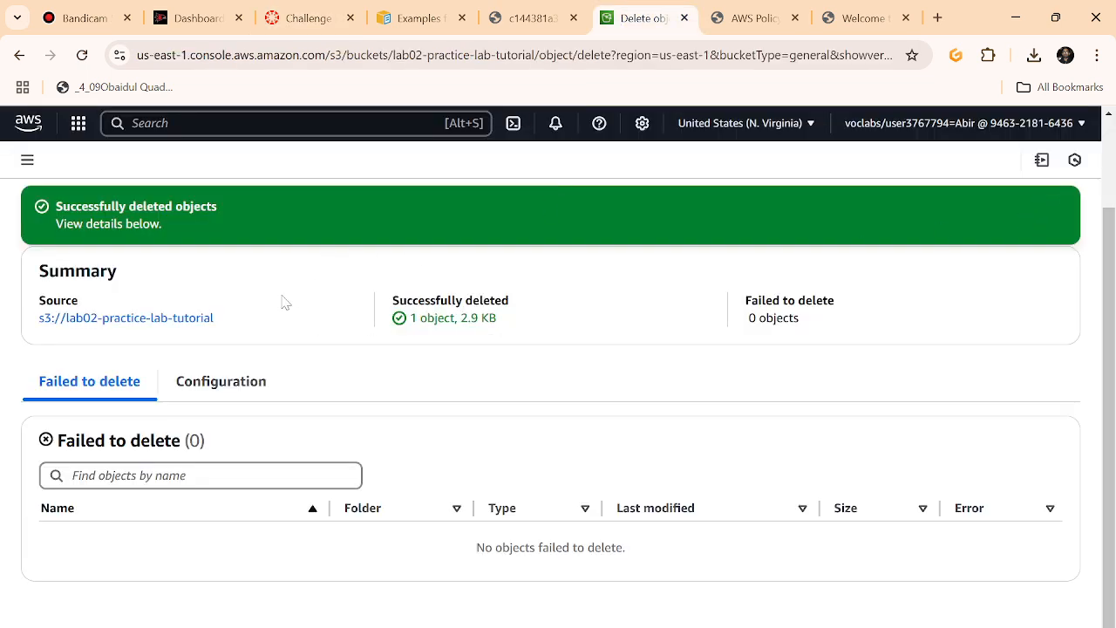
pyautogui.click(19, 55)
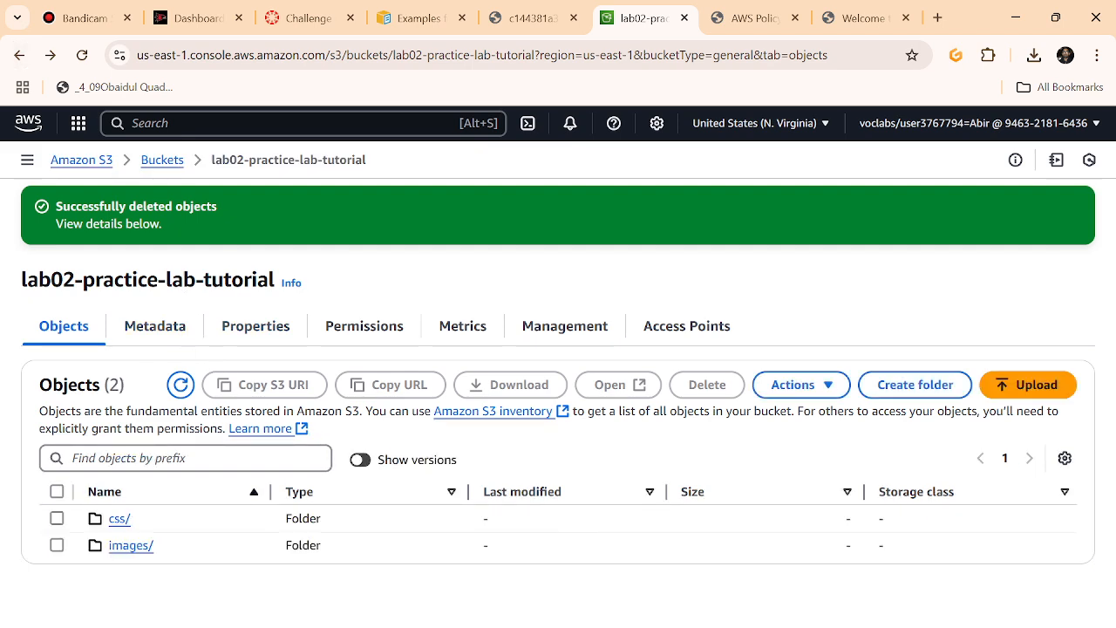
pyautogui.click(161, 160)
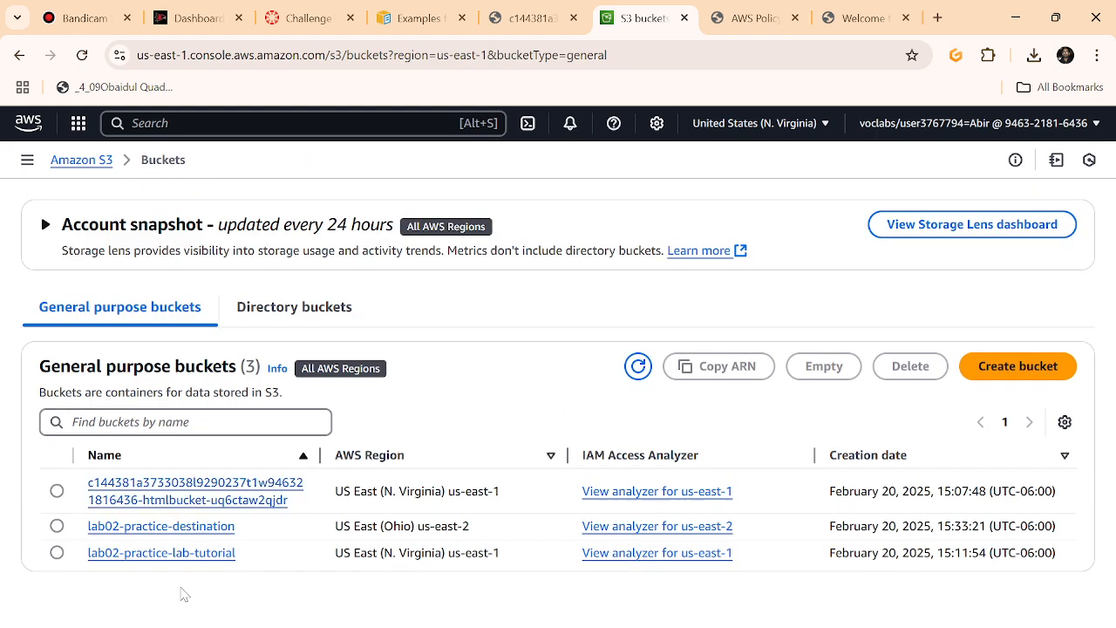
pyautogui.click(208, 529)
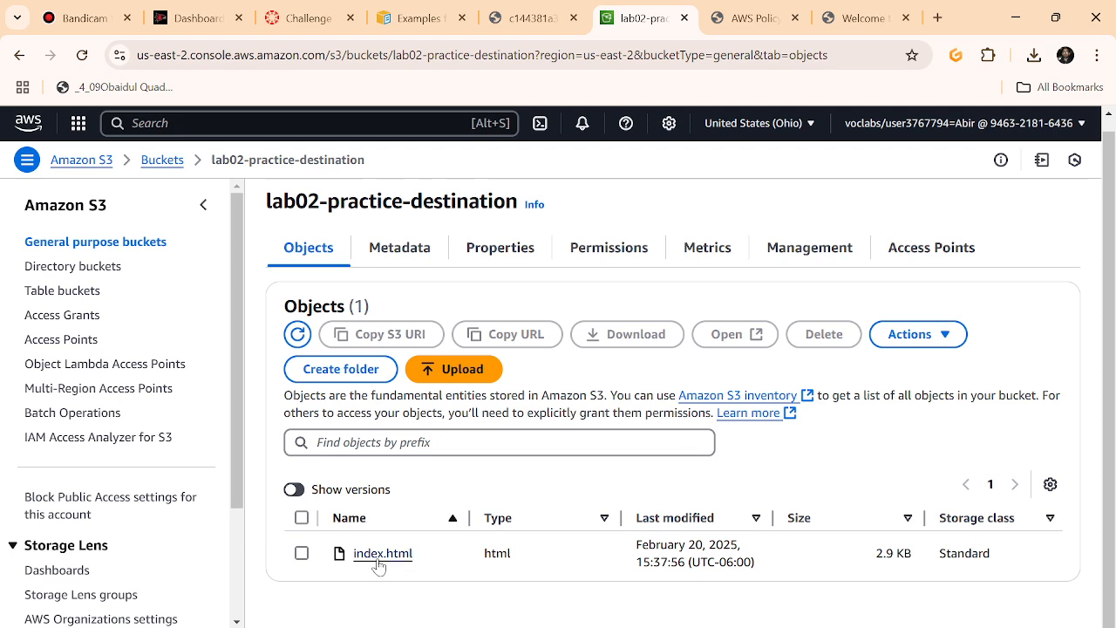
# - Open the lab02-practice-lab-tutorial bucket again and show its object versions
pyautogui.click(162, 160)
pyautogui.scroll(-1, 402, 528)
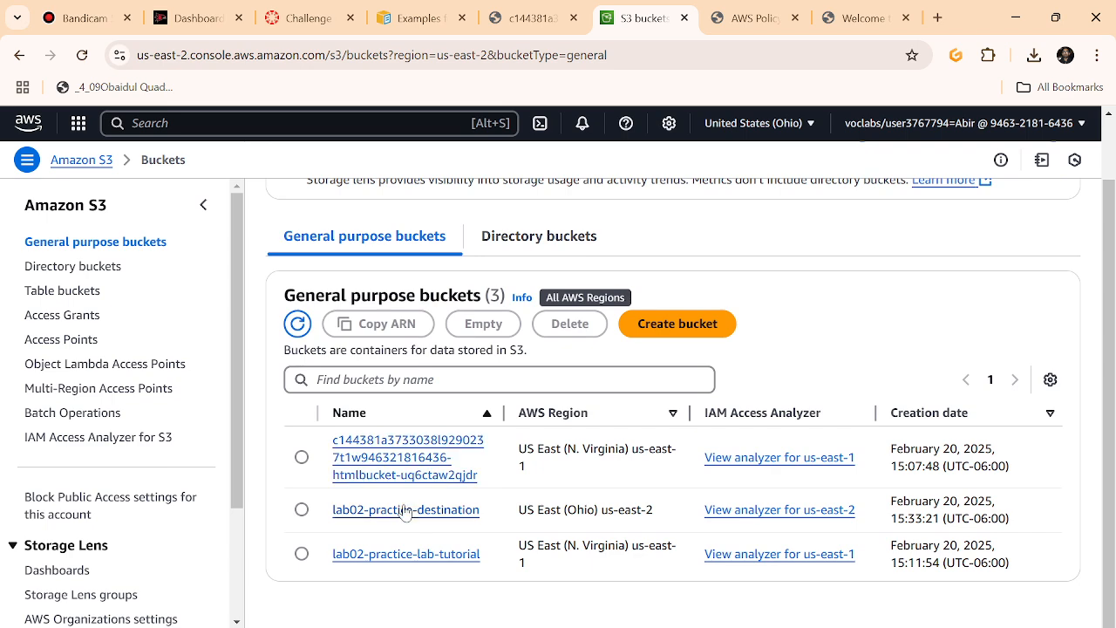
pyautogui.click(415, 560)
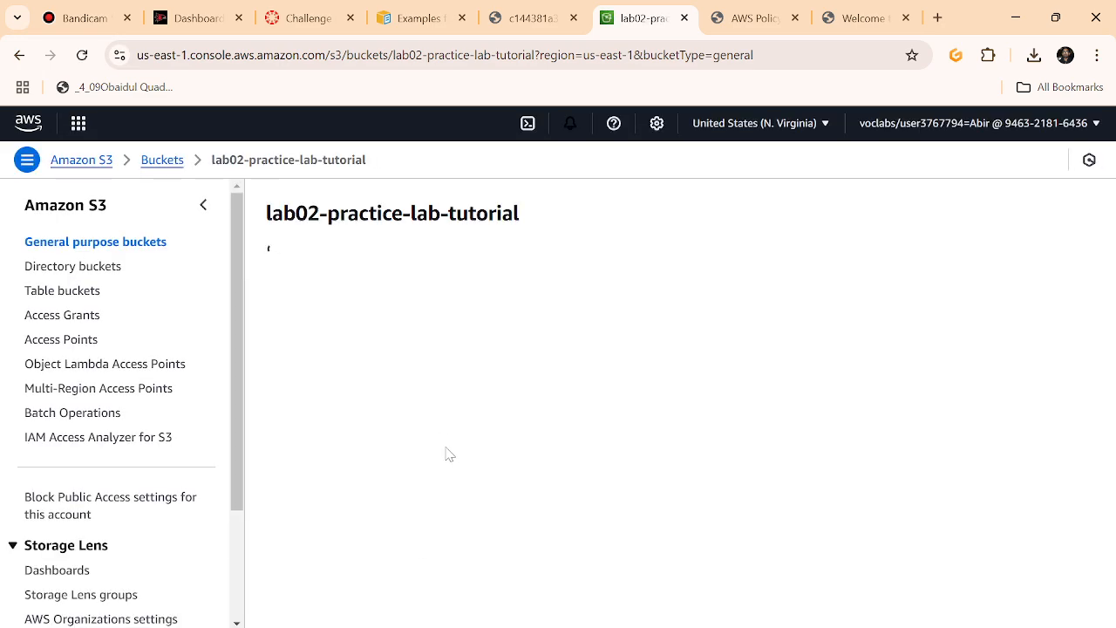
pyautogui.scroll(-1, 446, 493)
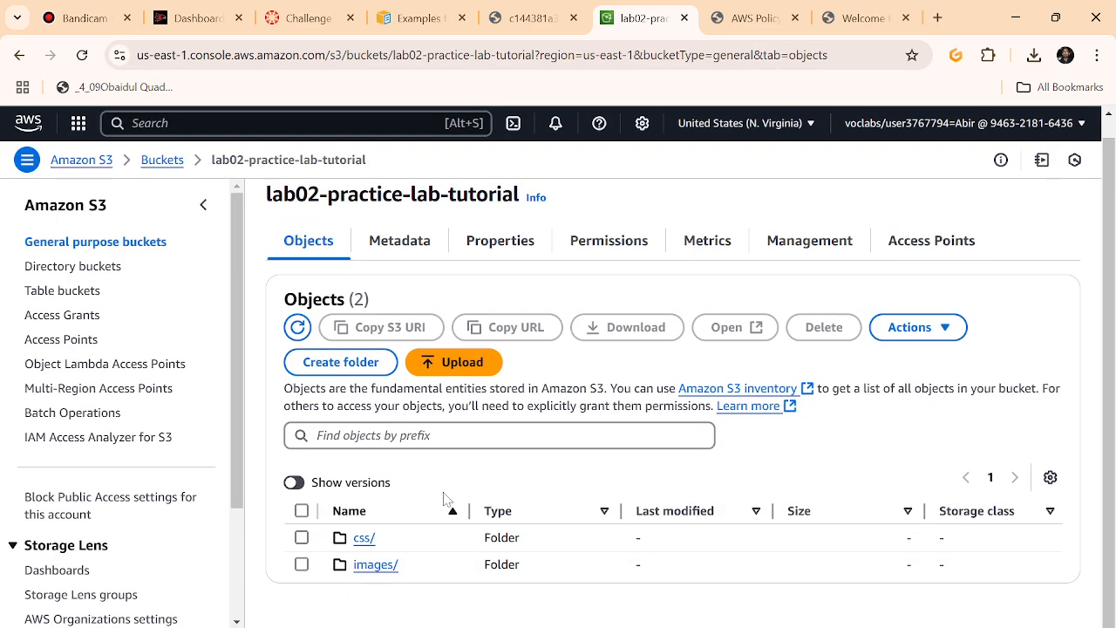
pyautogui.click(293, 483)
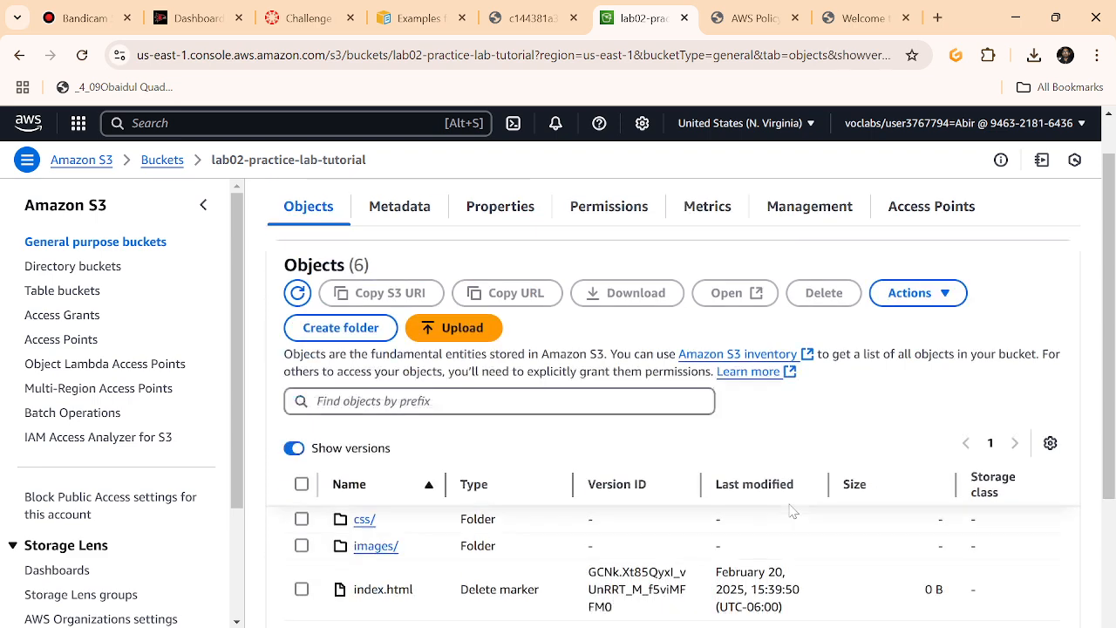
# - Examine the index.html entries in the source bucket's version list, comparing the delete marker with the stored versions
pyautogui.scroll(-2, 792, 511)
pyautogui.scroll(1, 787, 509)
pyautogui.scroll(-1, 346, 576)
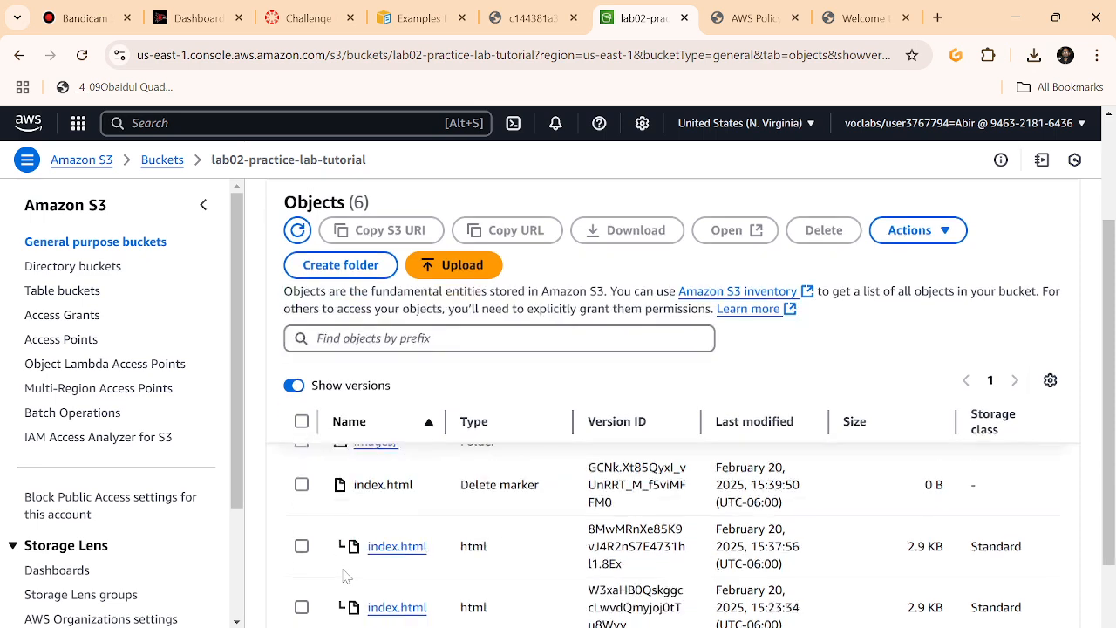
pyautogui.scroll(-1, 347, 576)
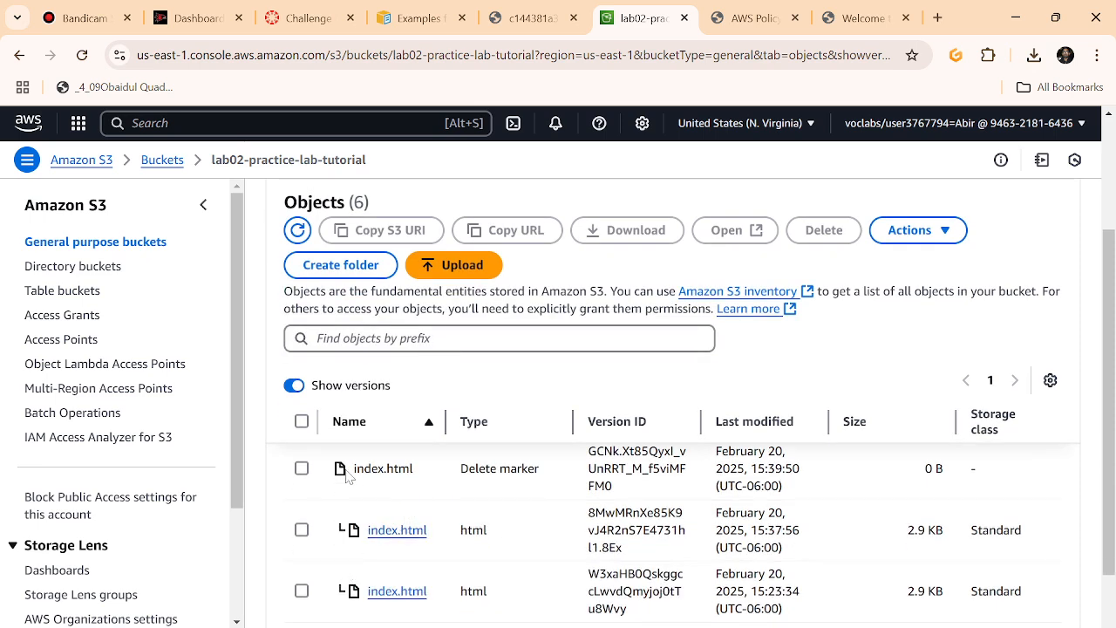
pyautogui.moveTo(346, 475); pyautogui.dragTo(493, 567)
pyautogui.click(542, 475)
pyautogui.moveTo(543, 475); pyautogui.dragTo(455, 471)
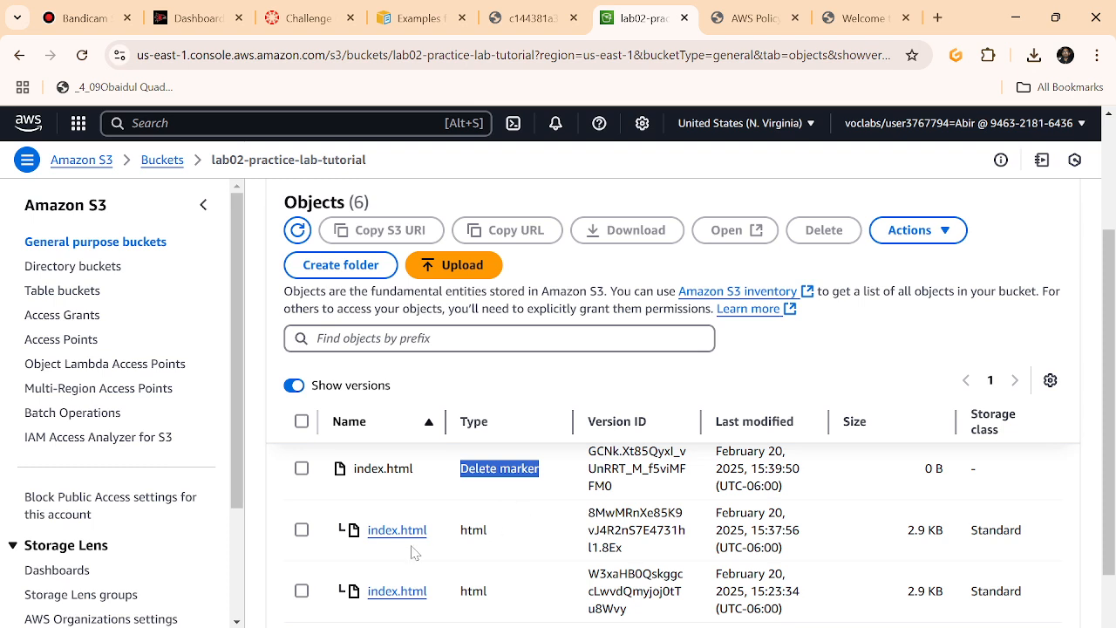
pyautogui.click(461, 530)
pyautogui.moveTo(460, 477); pyautogui.dragTo(559, 478)
pyautogui.click(302, 469)
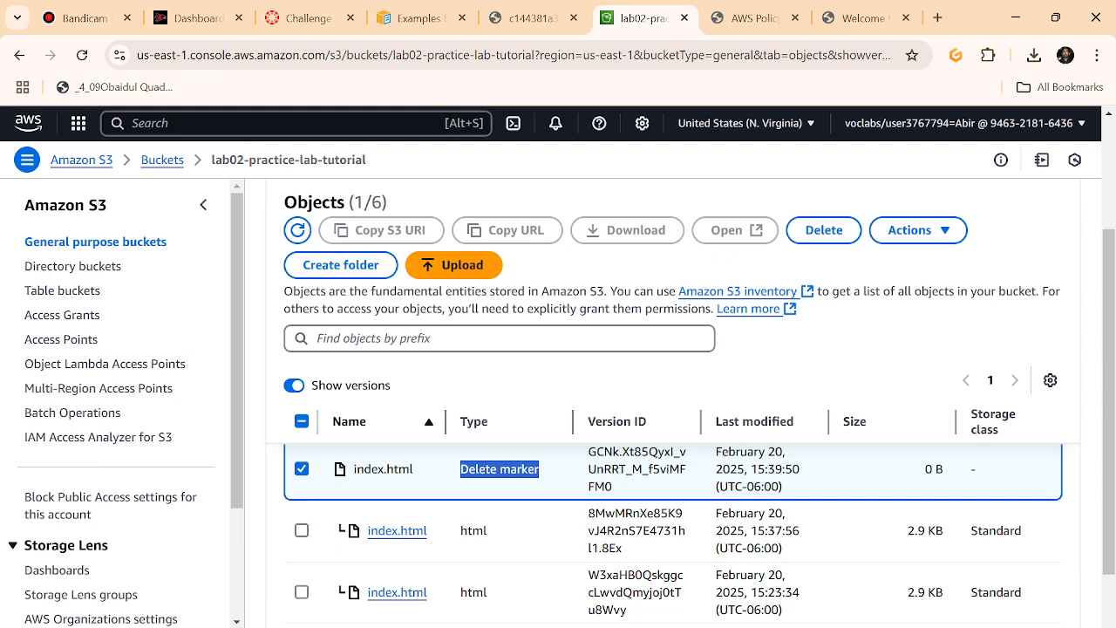
pyautogui.click(808, 232)
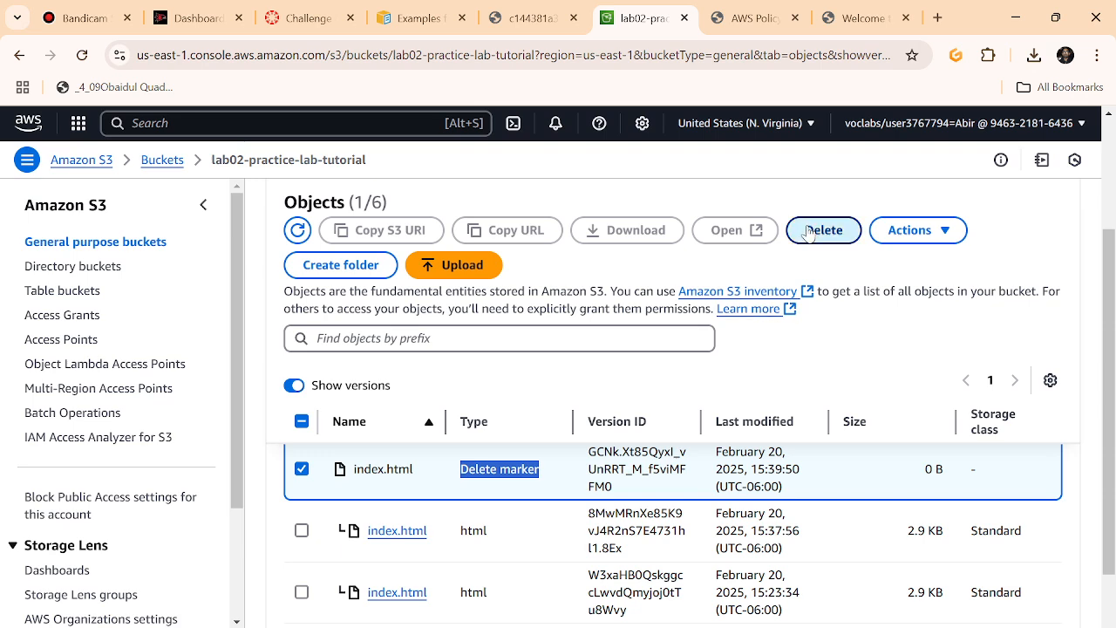
pyautogui.scroll(-1, 482, 477)
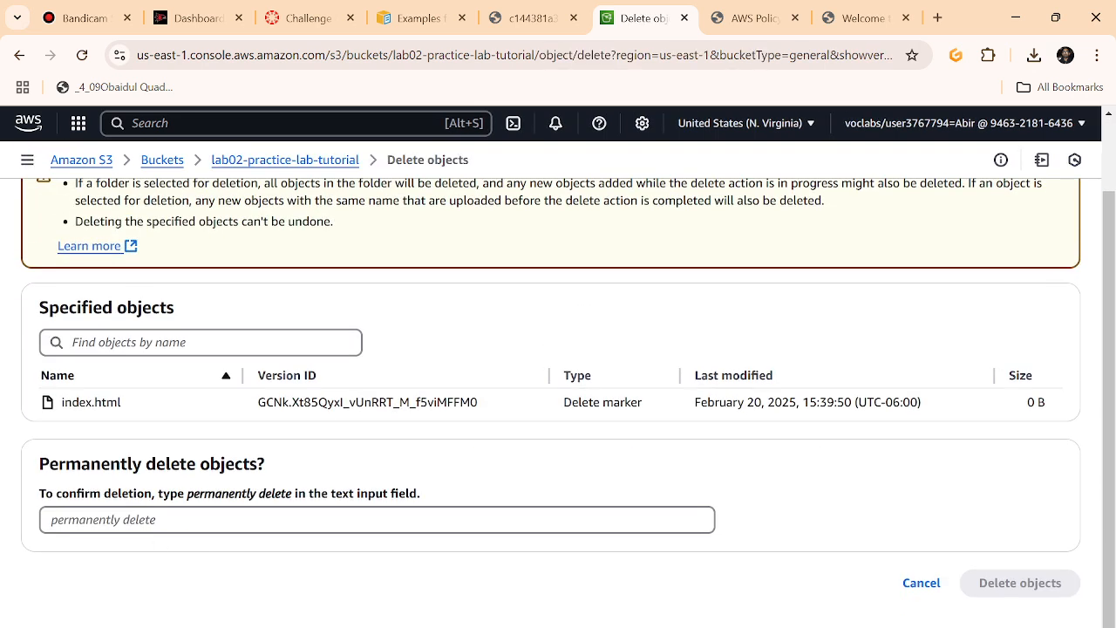
pyautogui.click(410, 520)
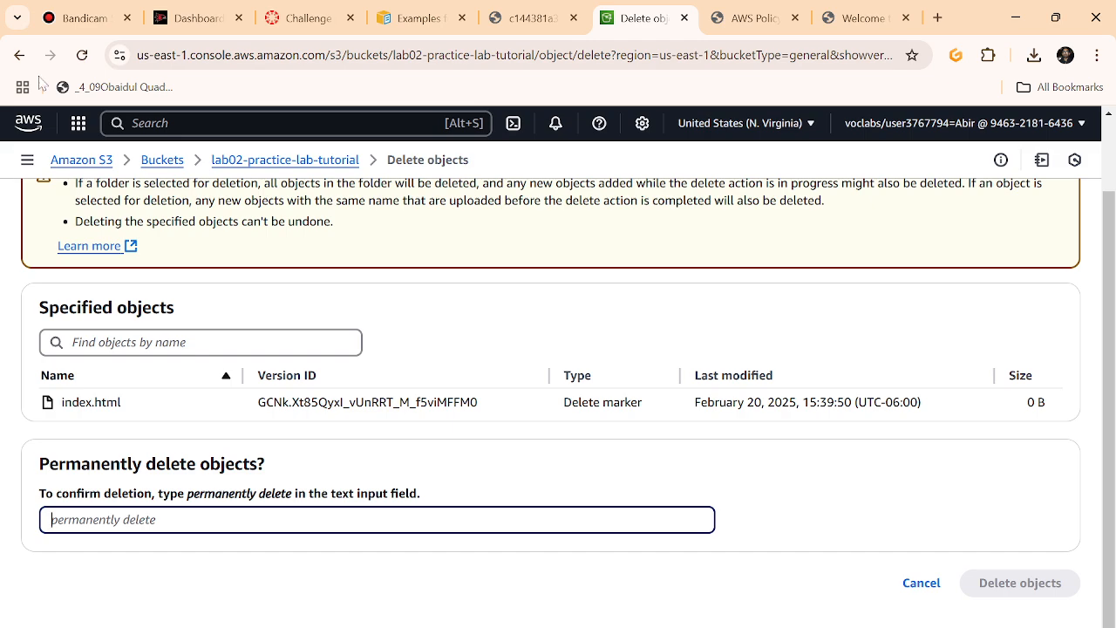
pyautogui.click(19, 55)
# - Look over the source bucket's version list once more, then hide the object versions
pyautogui.scroll(-1, 245, 512)
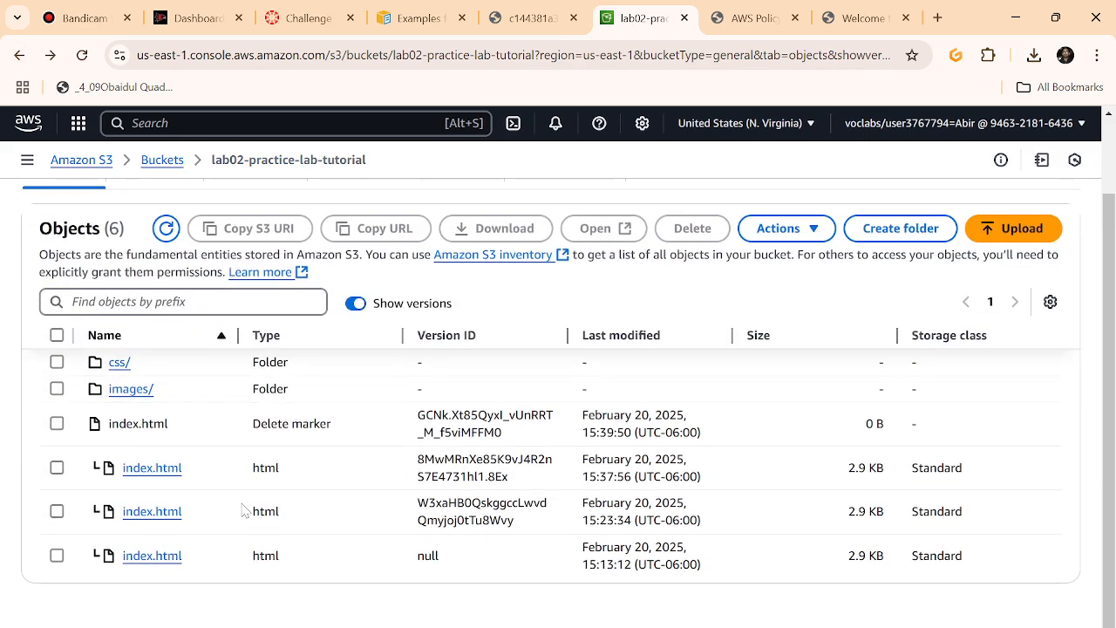
pyautogui.scroll(1, 262, 358)
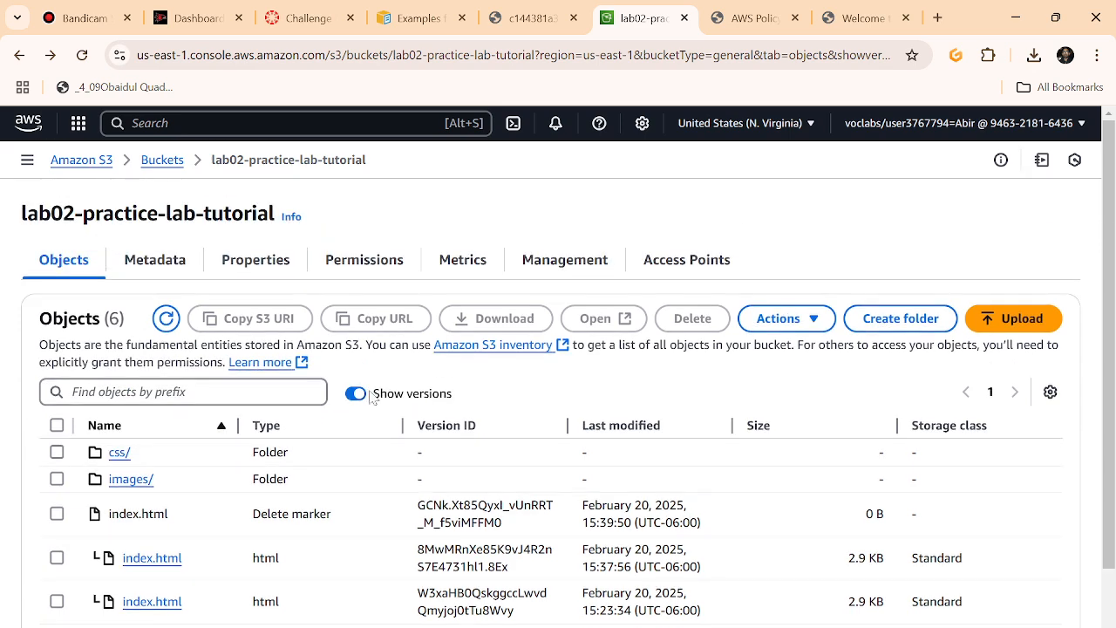
pyautogui.click(373, 303)
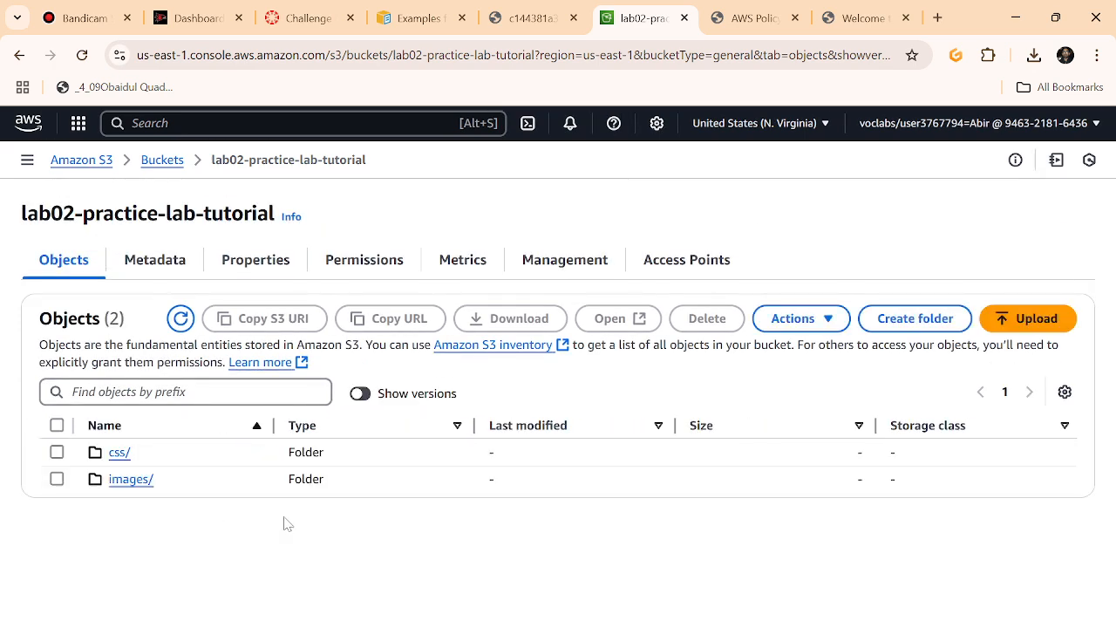
pyautogui.click(511, 16)
pyautogui.click(410, 10)
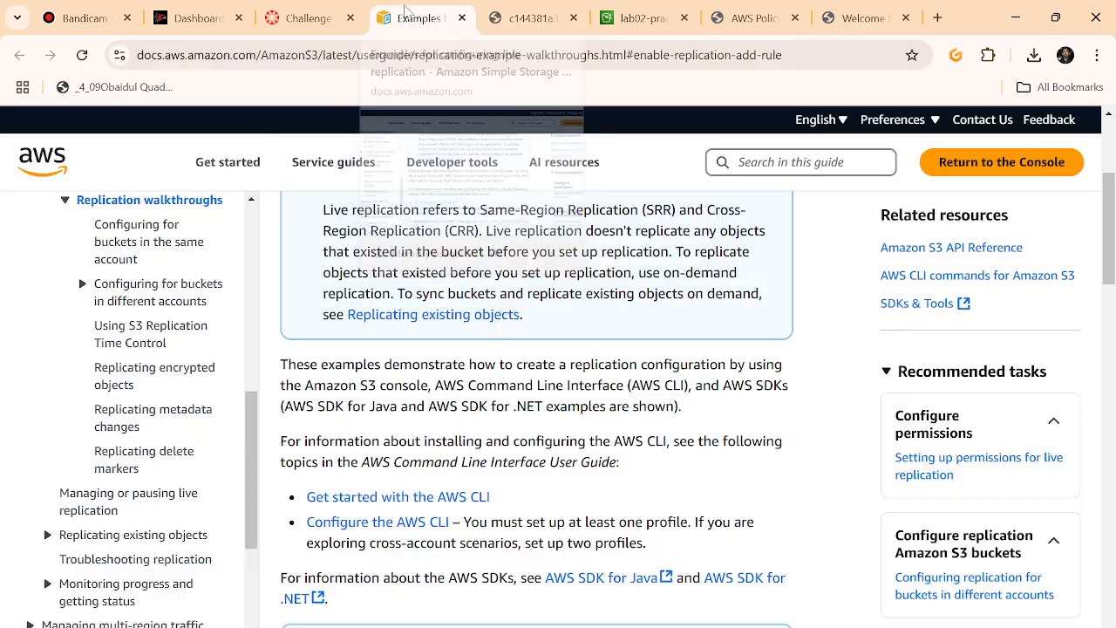
pyautogui.click(327, 19)
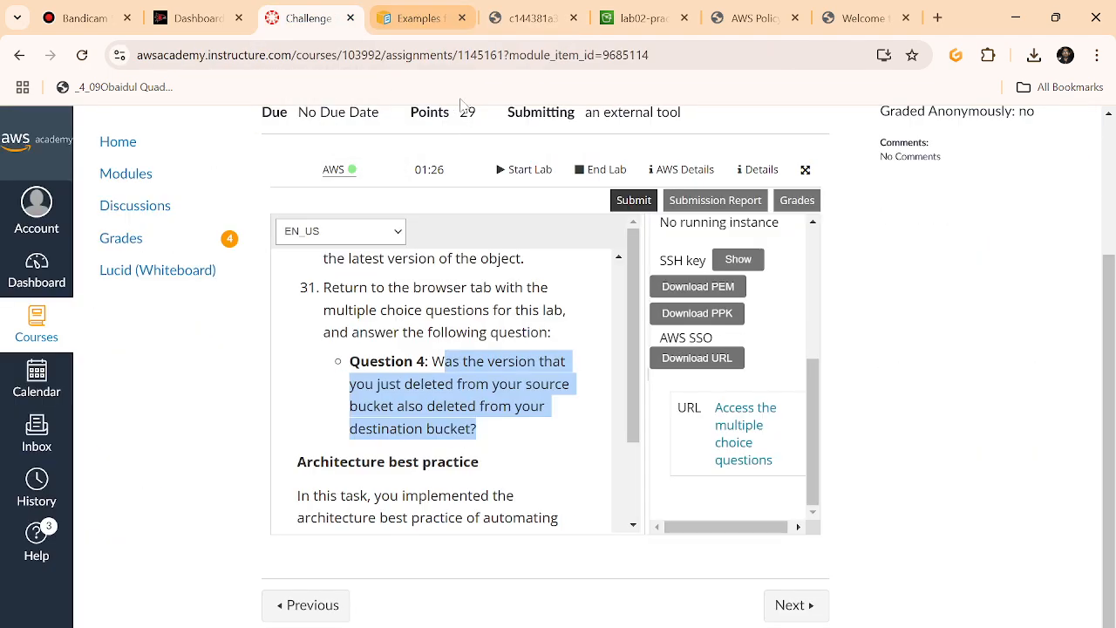
pyautogui.click(416, 12)
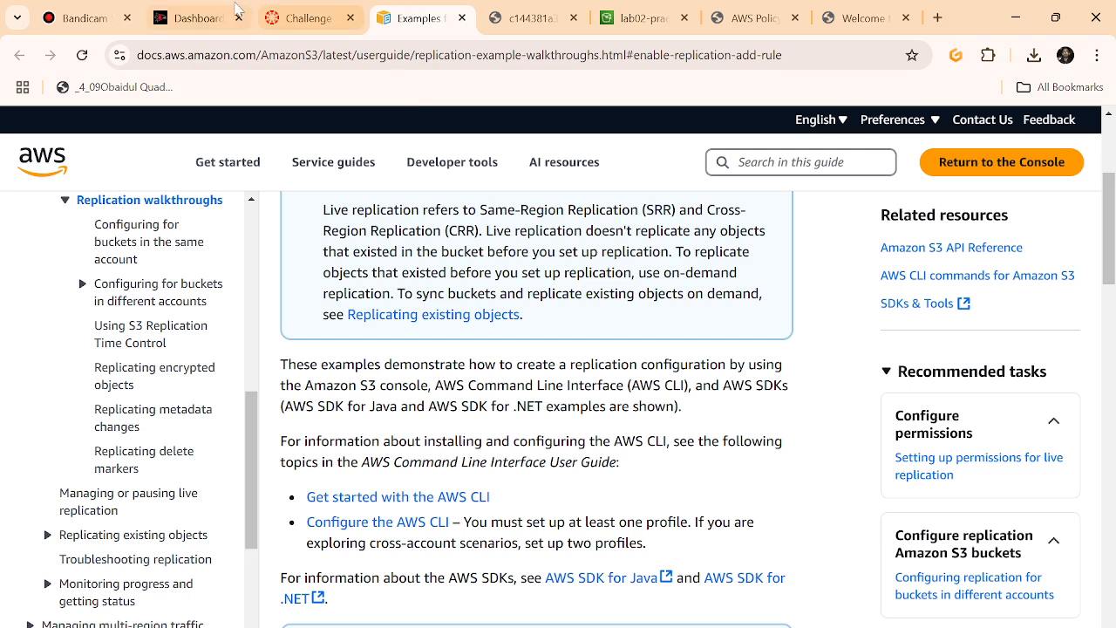
# - Go to the quiz page, answer Question 4 with No, submit the answer and return to the question list
pyautogui.click(539, 12)
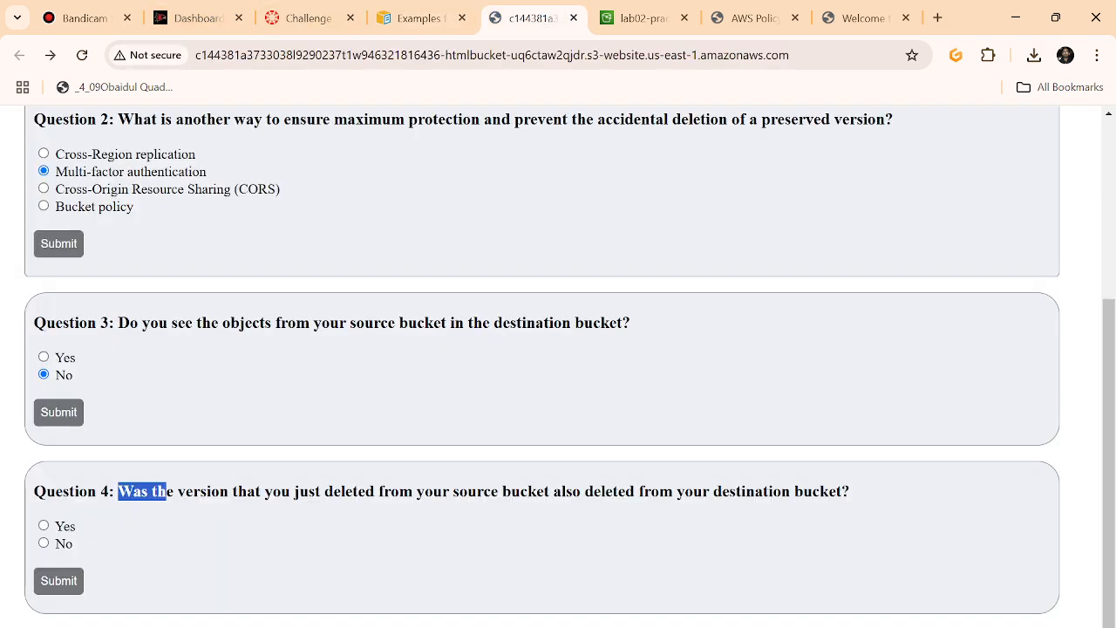
pyautogui.click(68, 544)
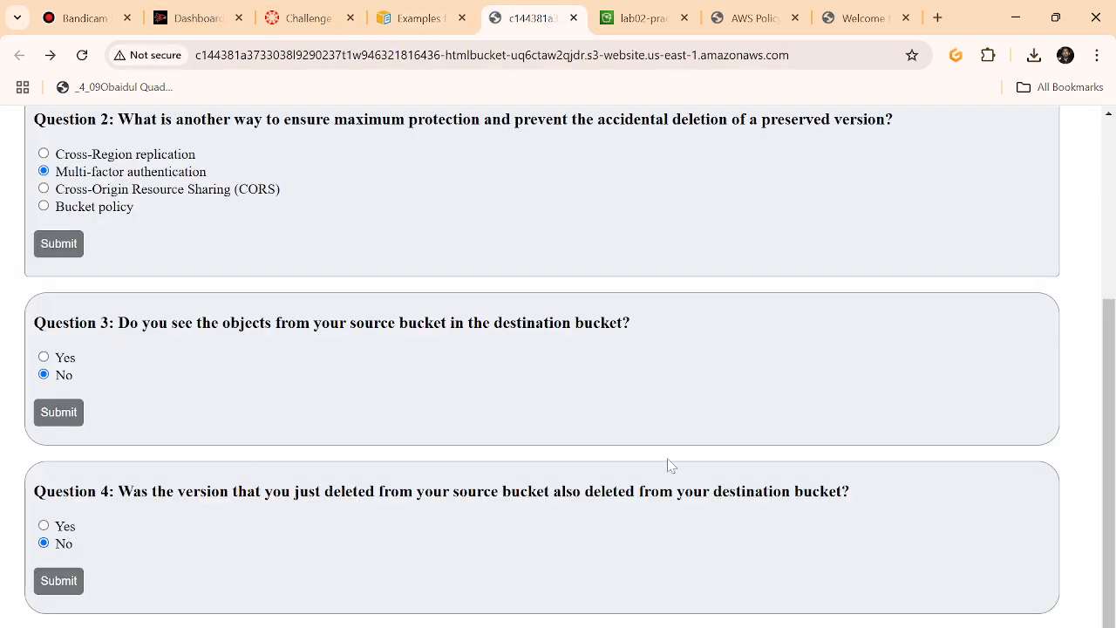
pyautogui.click(56, 585)
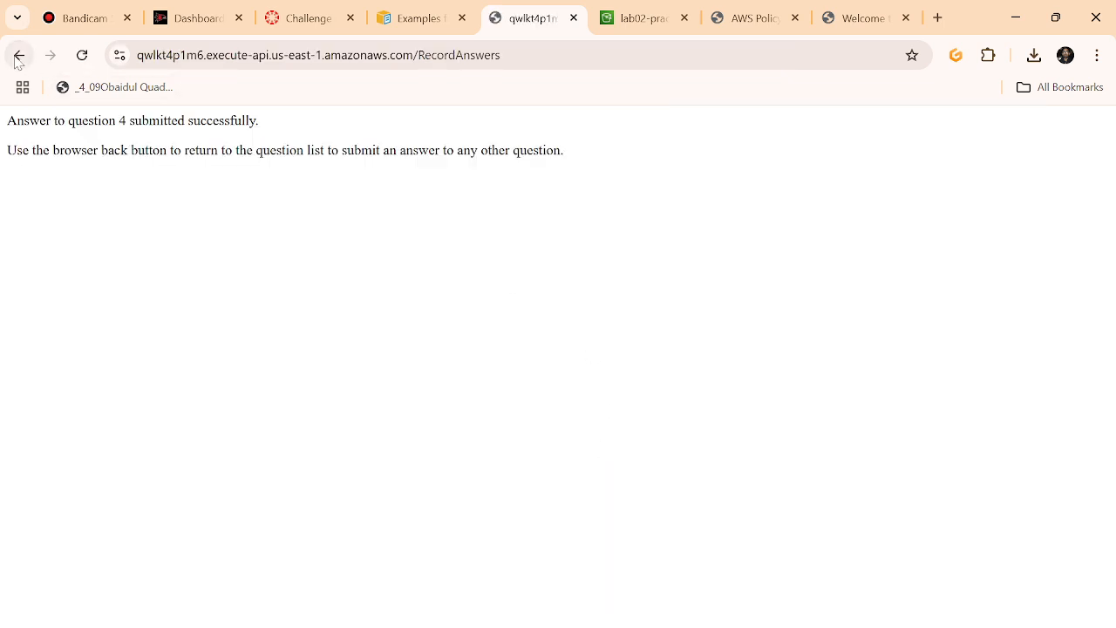
pyautogui.click(17, 56)
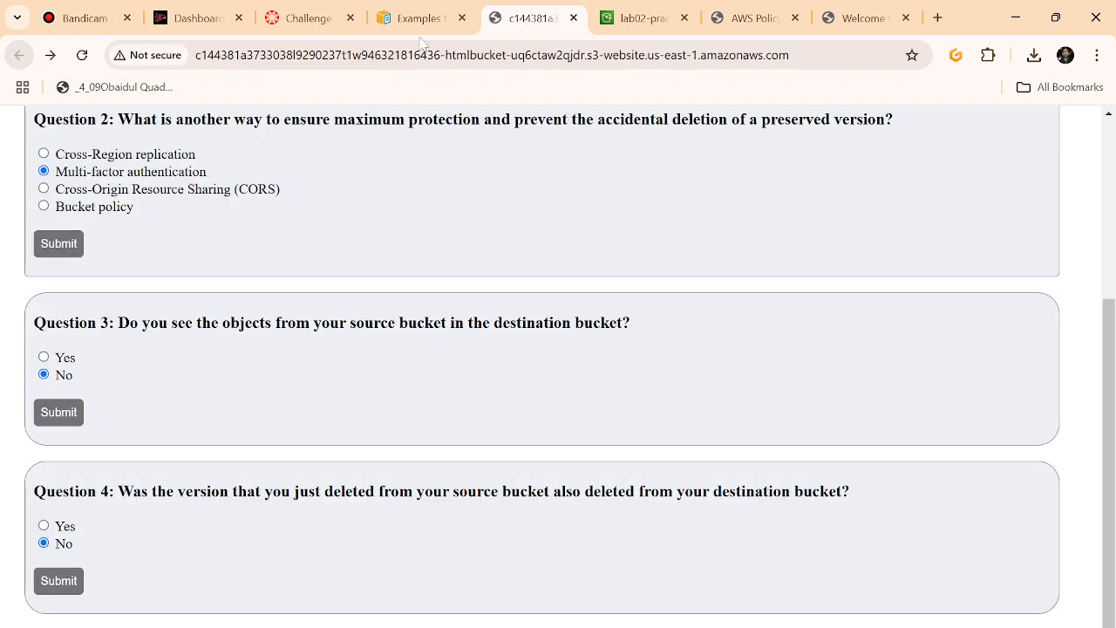
# - Go to the Challenge lab page, read the submission instructions, and submit the lab work for grading, confirming the submission
pyautogui.click(414, 17)
pyautogui.click(309, 17)
pyautogui.scroll(-2, 440, 317)
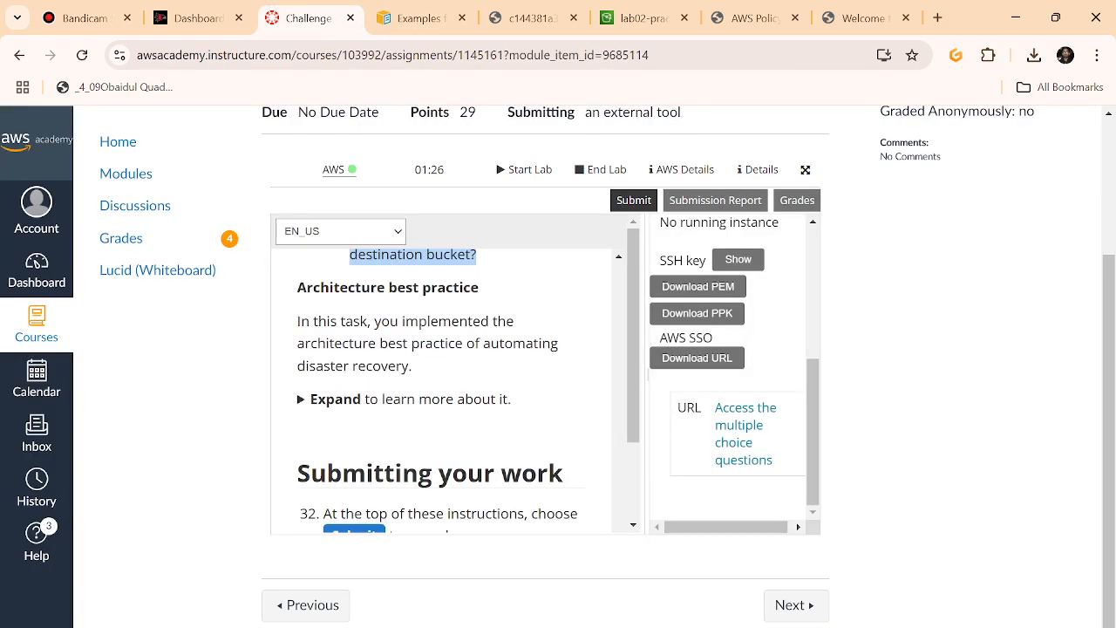
pyautogui.scroll(-3, 449, 372)
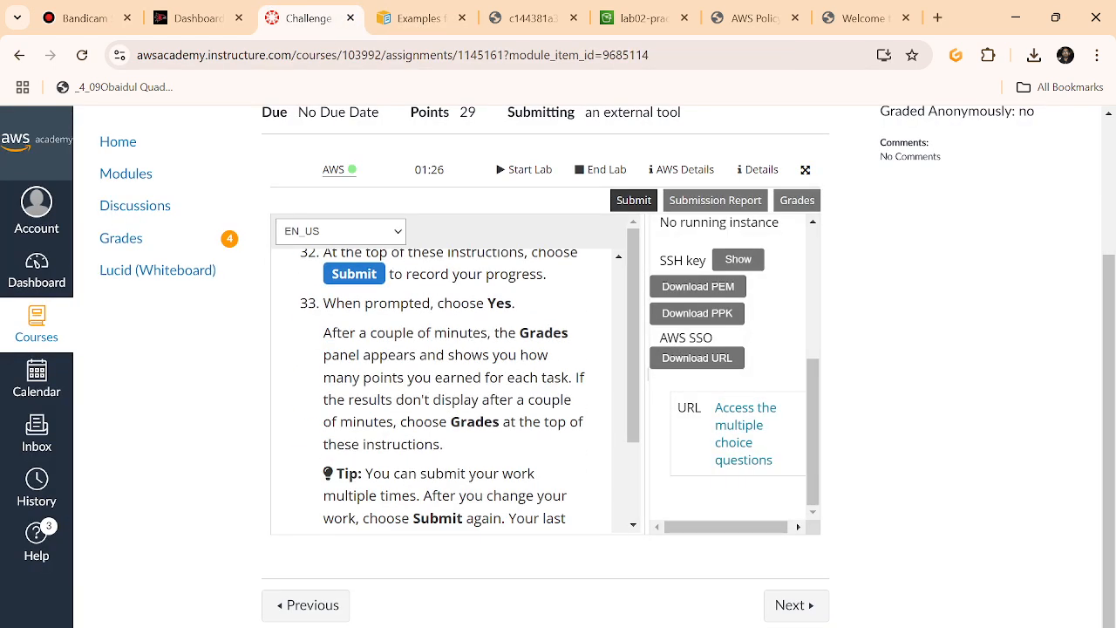
pyautogui.scroll(-1, 445, 388)
pyautogui.scroll(-1, 445, 389)
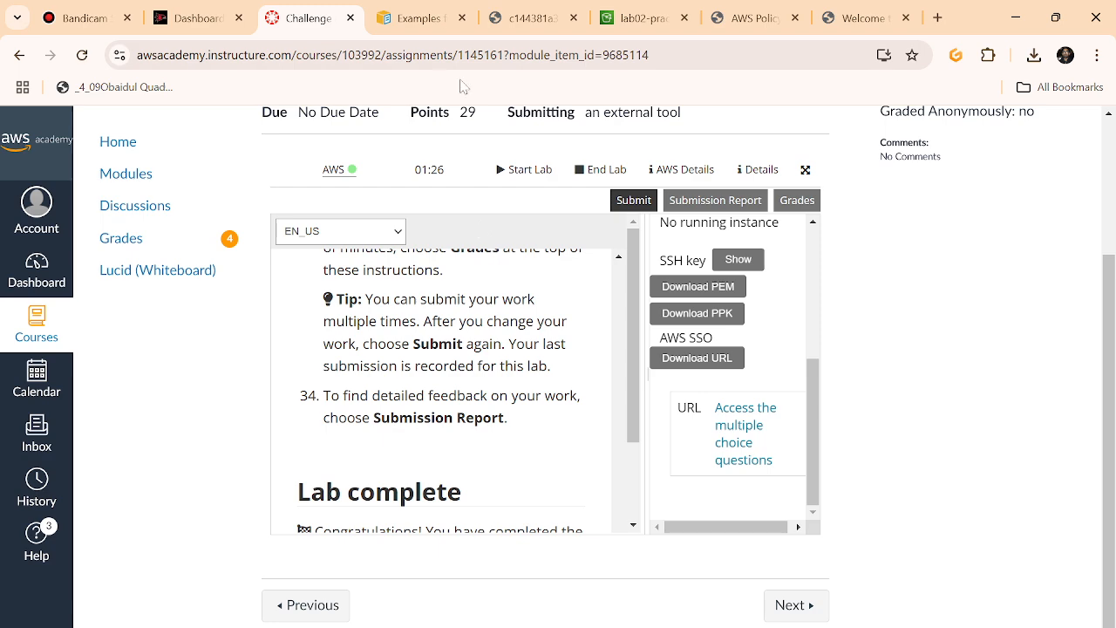
pyautogui.click(634, 202)
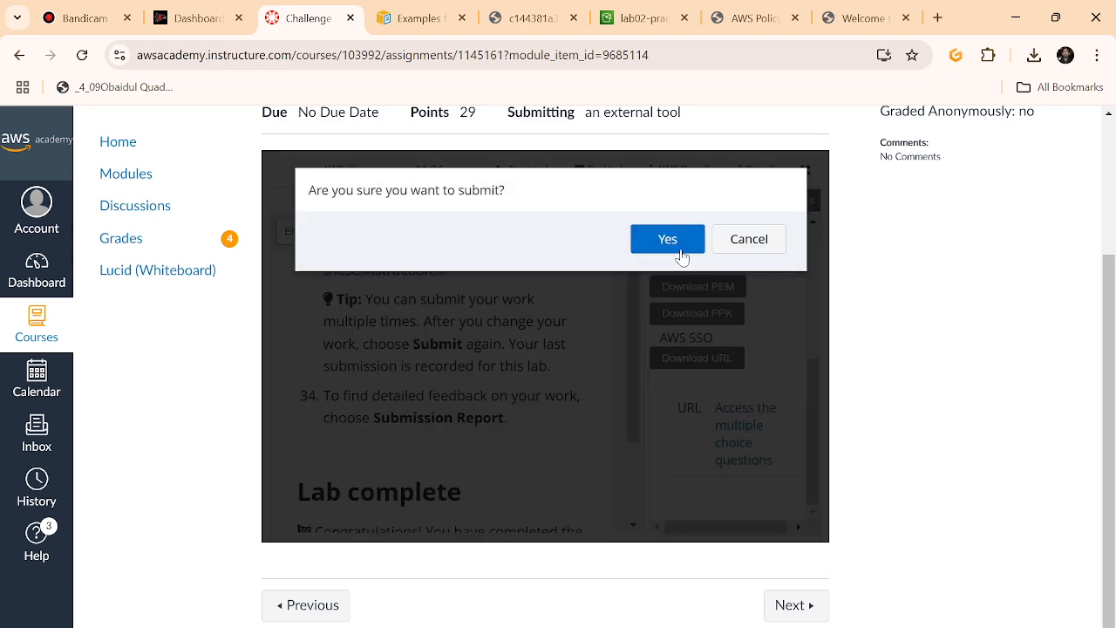
pyautogui.click(676, 249)
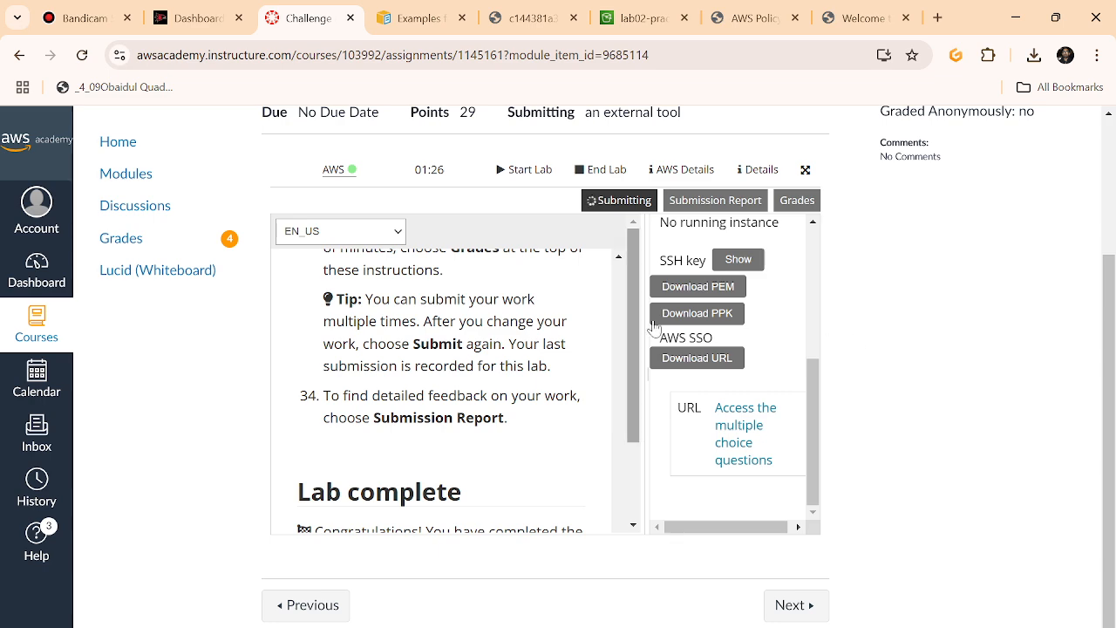
pyautogui.scroll(3, 739, 339)
pyautogui.scroll(1, 739, 335)
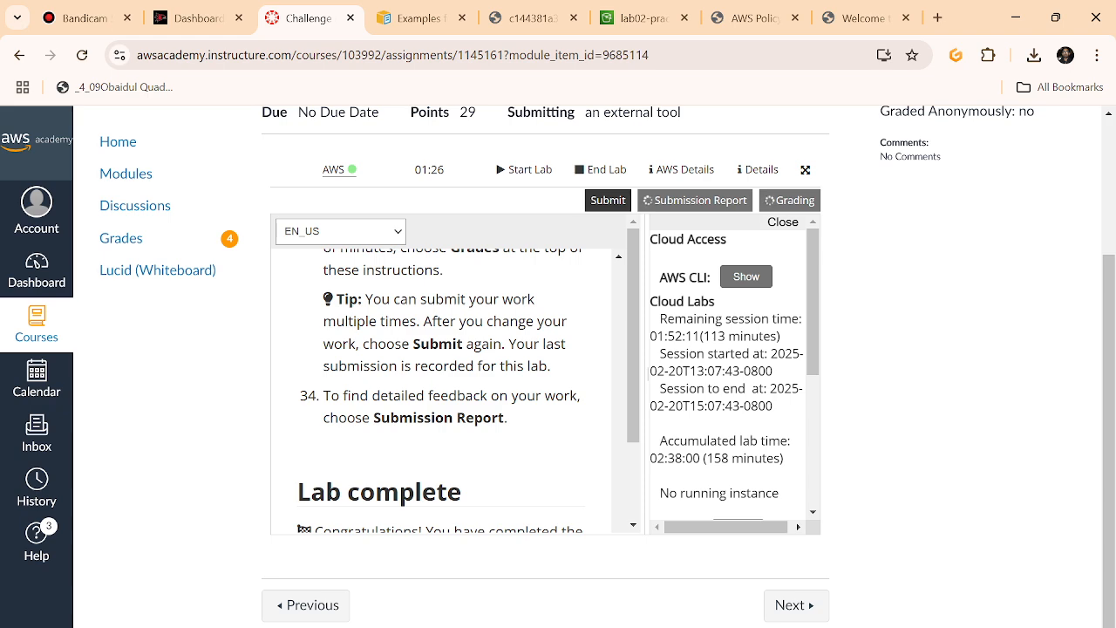
pyautogui.scroll(-1, 729, 366)
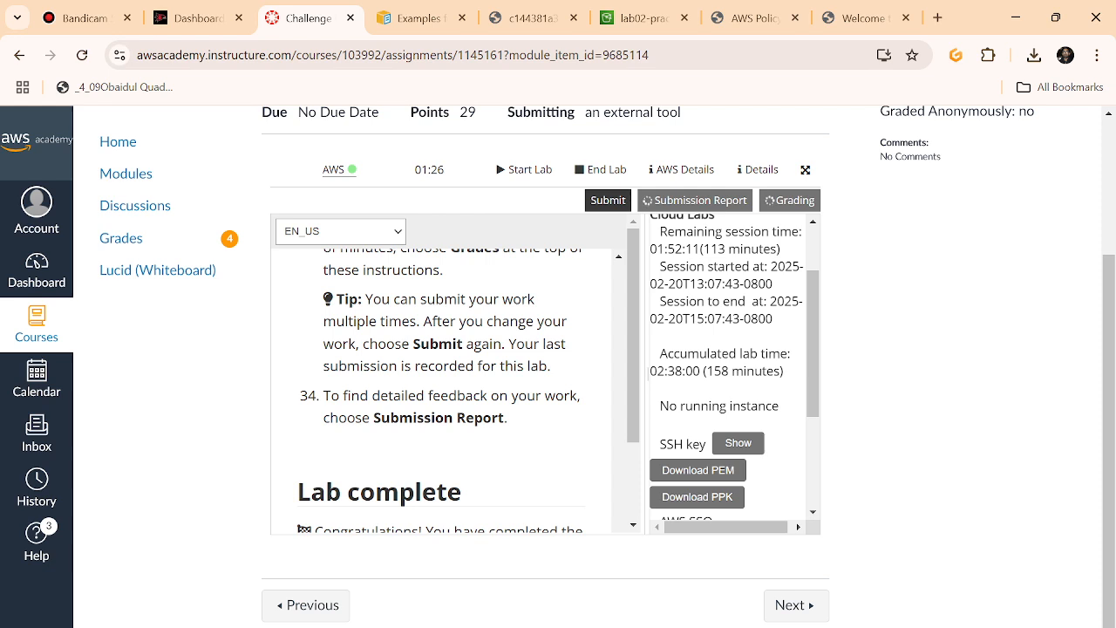
pyautogui.scroll(-1, 729, 367)
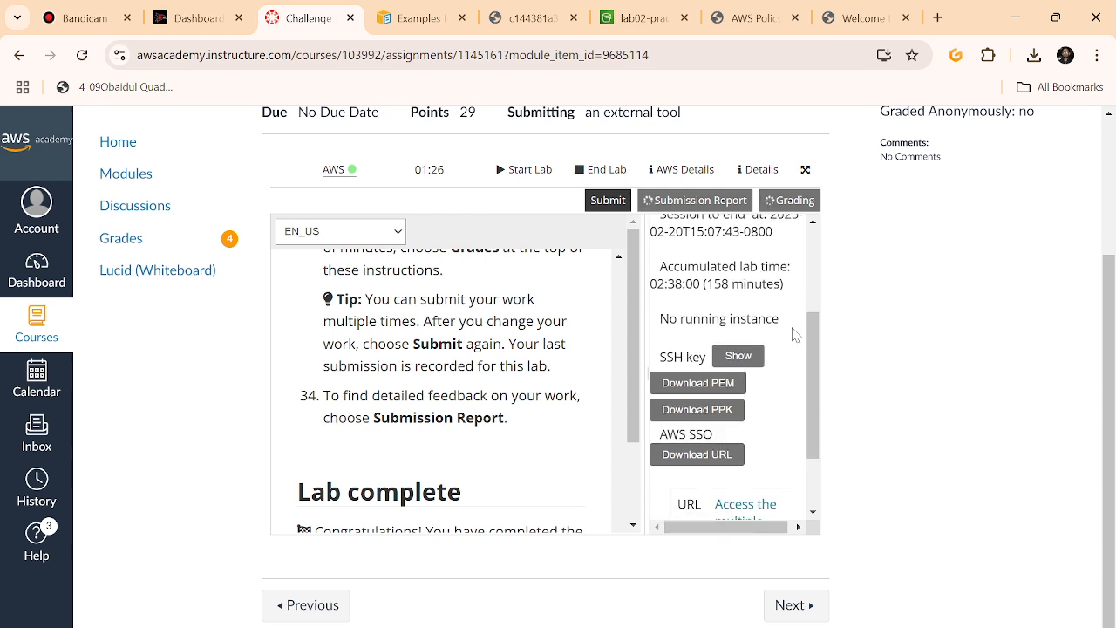
pyautogui.scroll(-1, 793, 334)
pyautogui.scroll(3, 793, 334)
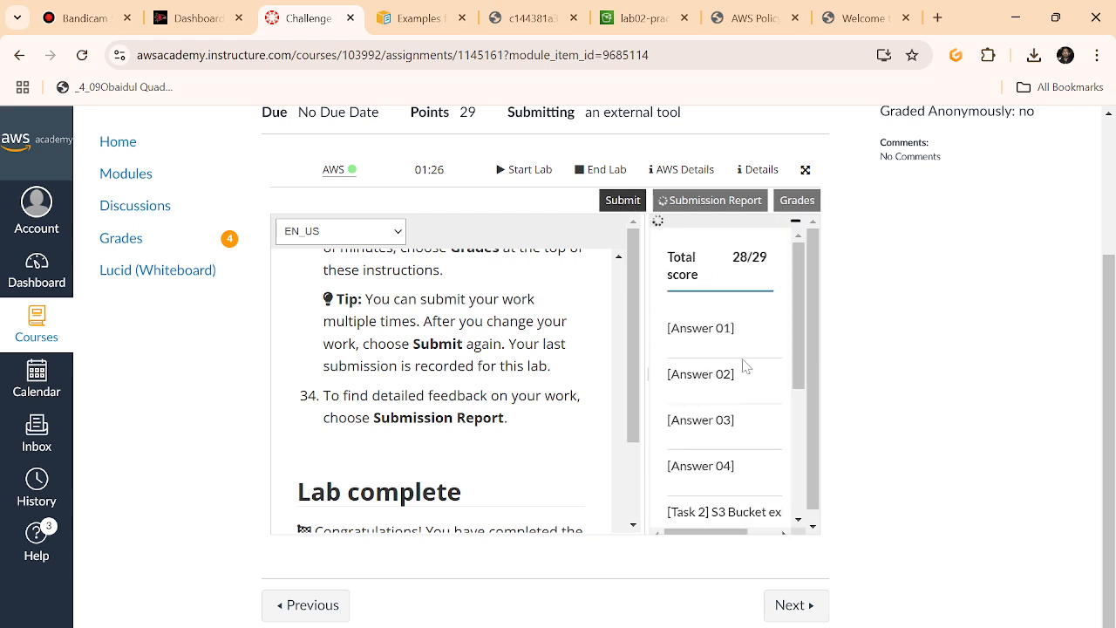
# - Review the total score and the list of graded answers and S3 tasks in the lab's grading results
pyautogui.scroll(-1, 741, 349)
pyautogui.scroll(1, 737, 344)
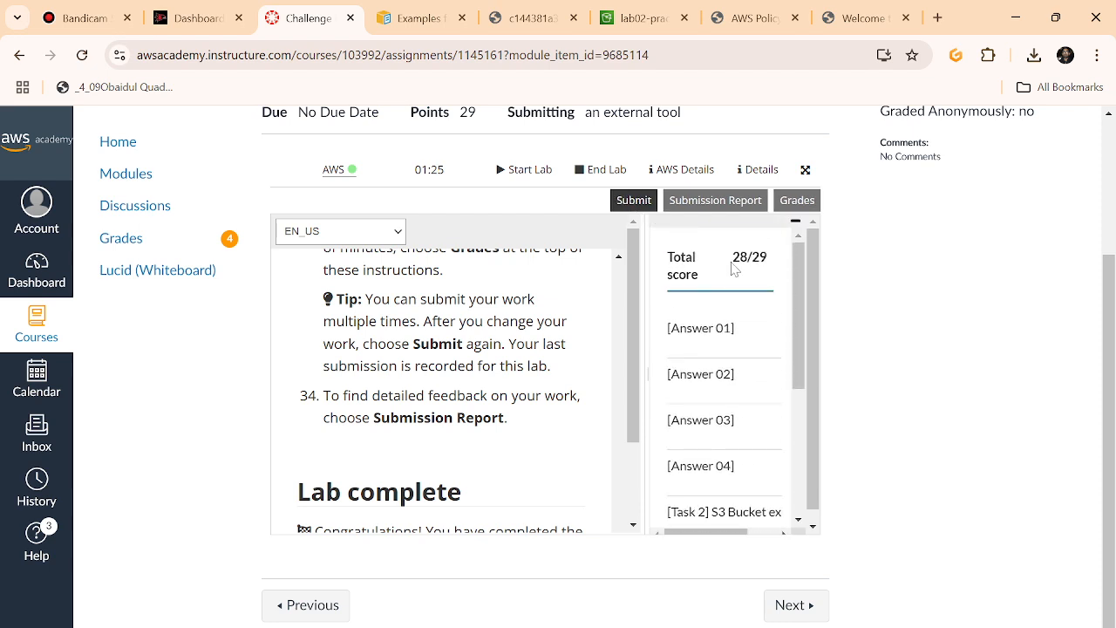
pyautogui.moveTo(734, 261); pyautogui.dragTo(768, 258)
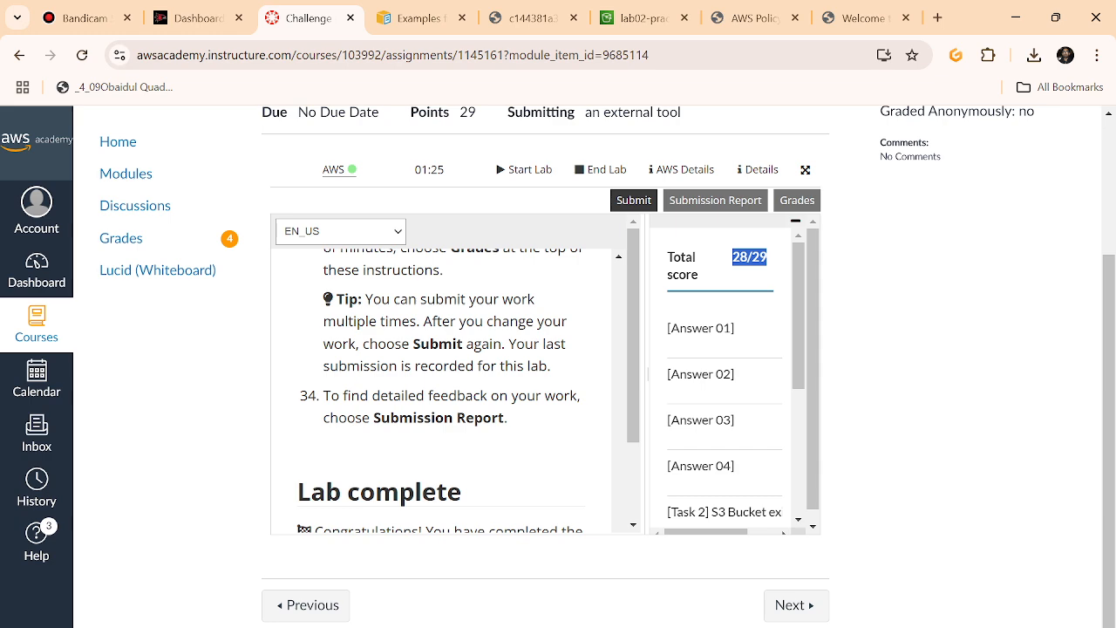
pyautogui.moveTo(756, 531); pyautogui.dragTo(726, 529)
pyautogui.moveTo(800, 375); pyautogui.dragTo(799, 455)
pyautogui.moveTo(734, 530); pyautogui.dragTo(771, 532)
pyautogui.moveTo(799, 452); pyautogui.dragTo(800, 511)
pyautogui.click(726, 521)
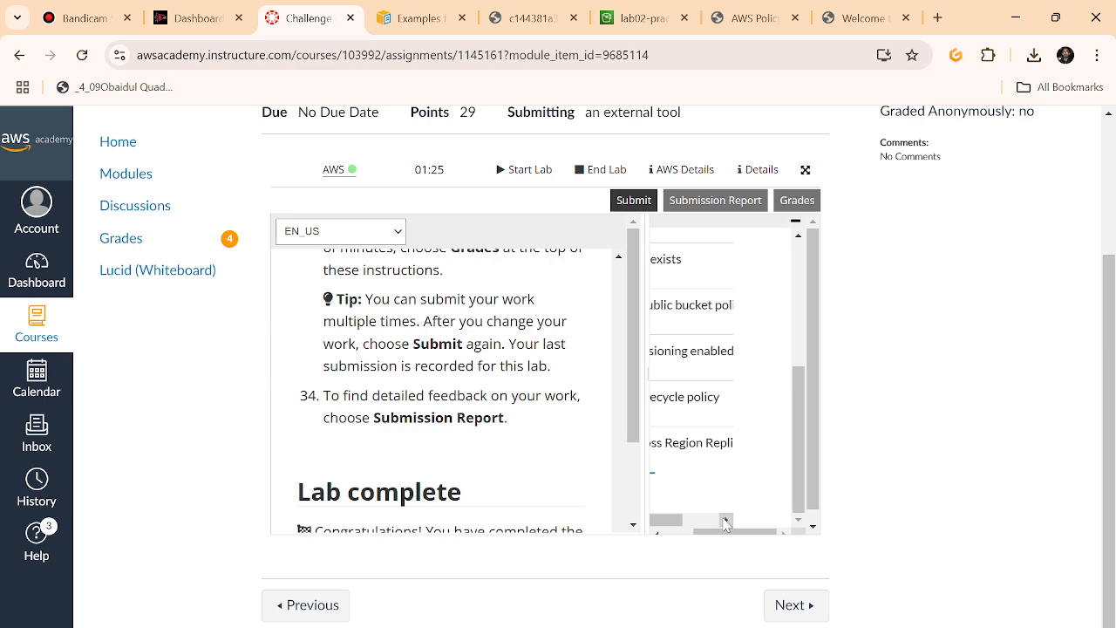
# - Check the points awarded for each of the four answers and each S3 task in the grading results
pyautogui.scroll(3, 698, 419)
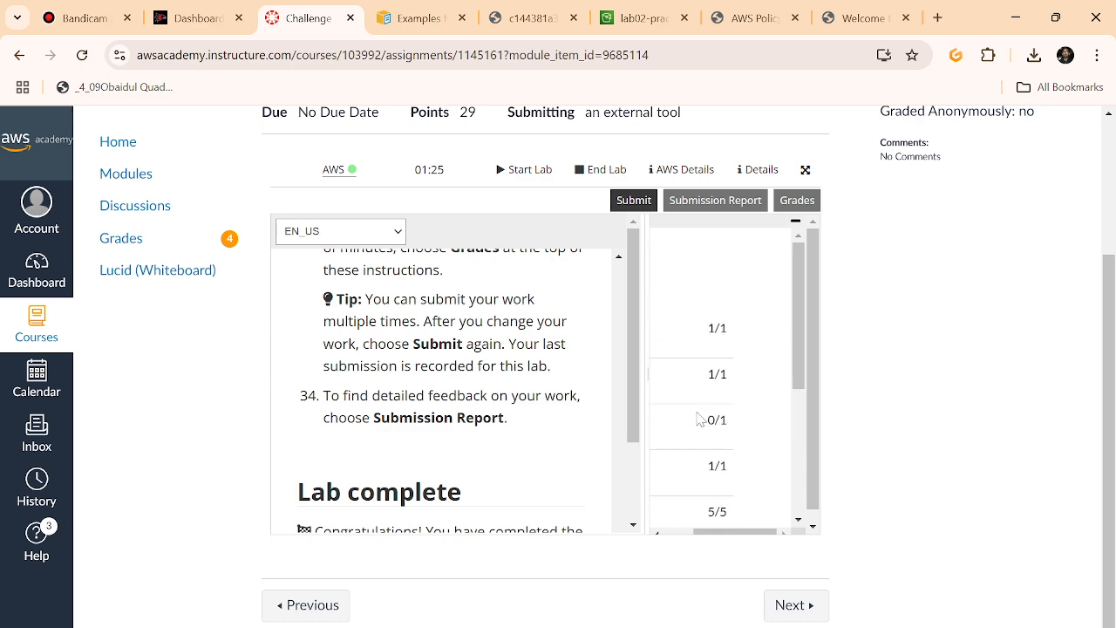
pyautogui.moveTo(722, 532); pyautogui.dragTo(692, 532)
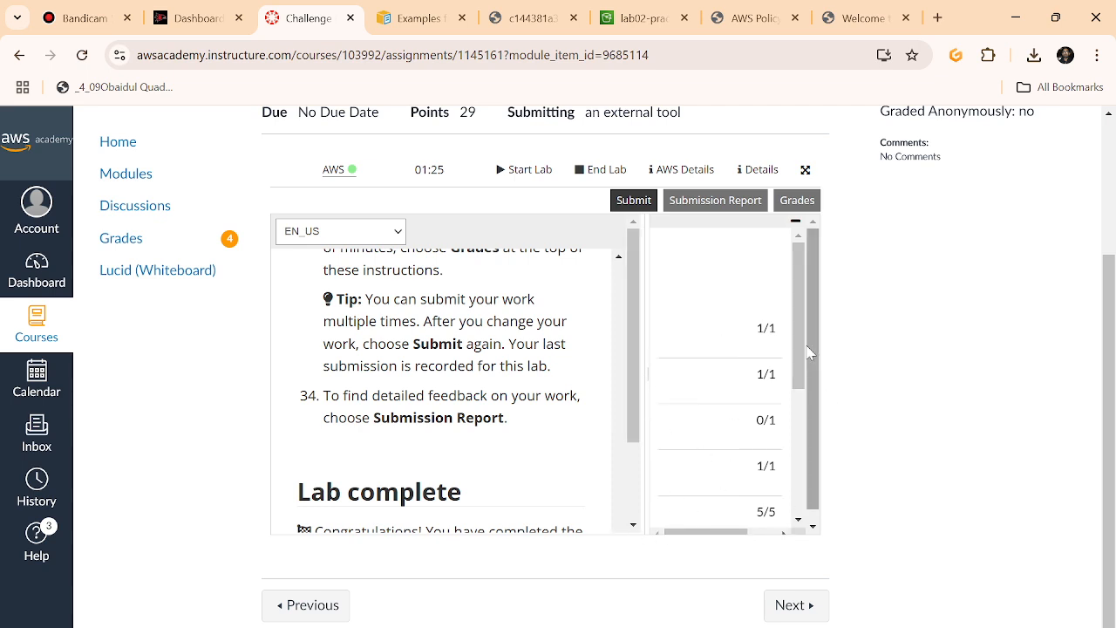
pyautogui.moveTo(796, 378); pyautogui.dragTo(692, 375)
pyautogui.scroll(-3, 695, 381)
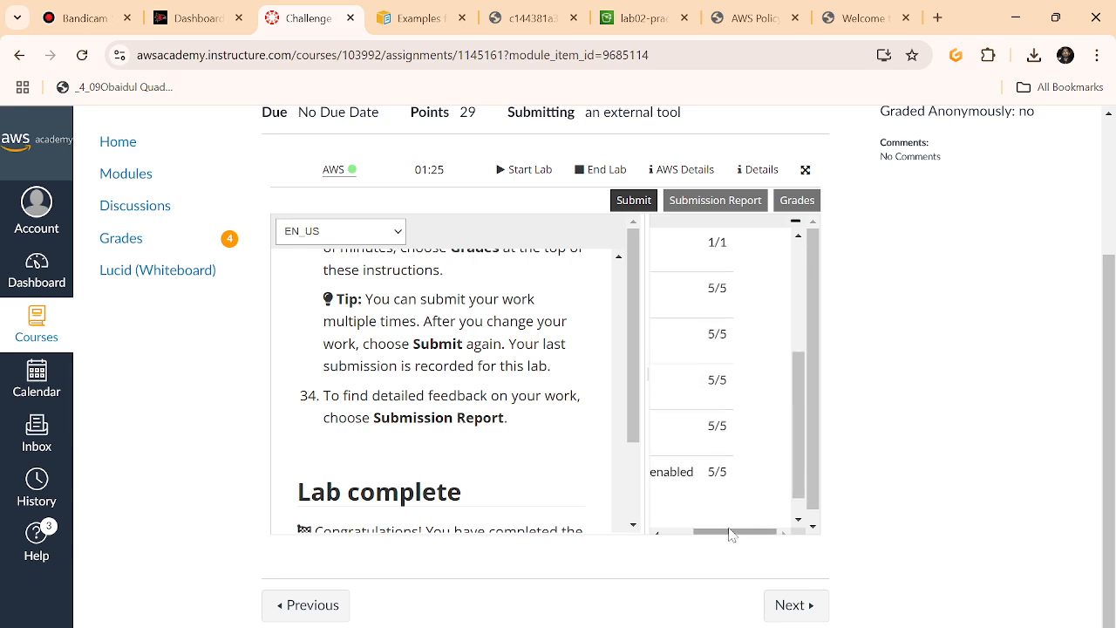
pyautogui.moveTo(731, 532); pyautogui.dragTo(614, 537)
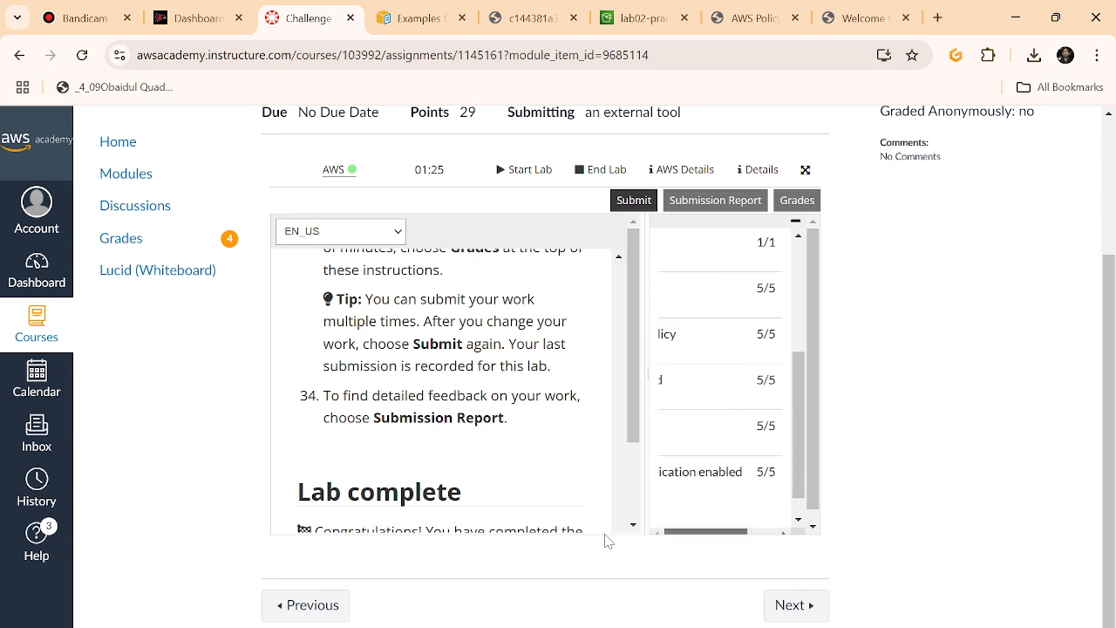
pyautogui.scroll(3, 733, 356)
pyautogui.scroll(2, 733, 356)
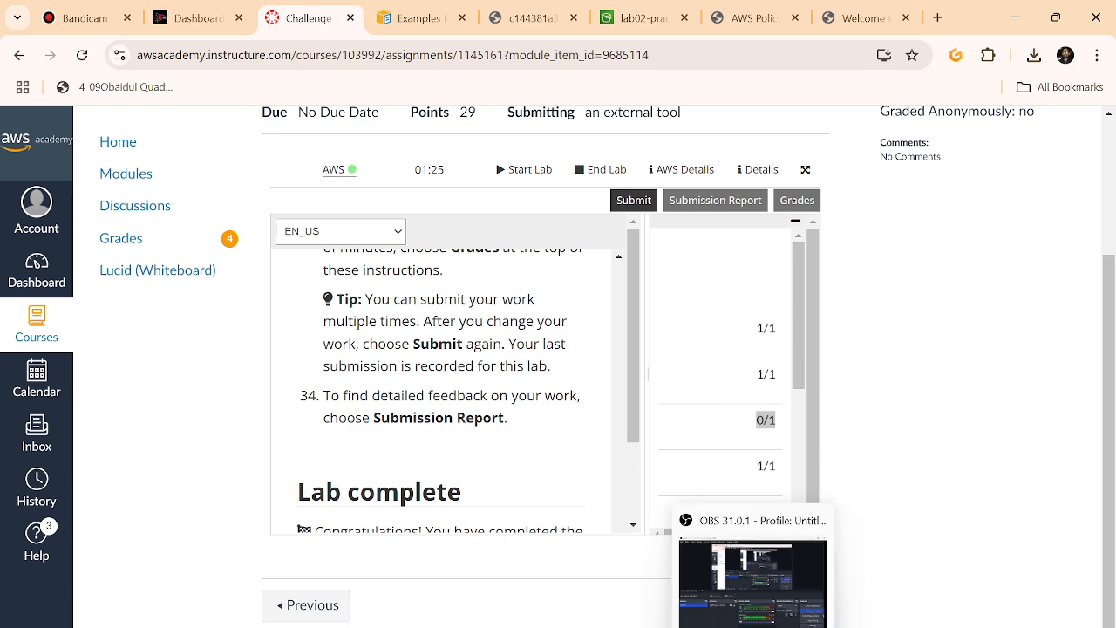
pyautogui.click(753, 627)
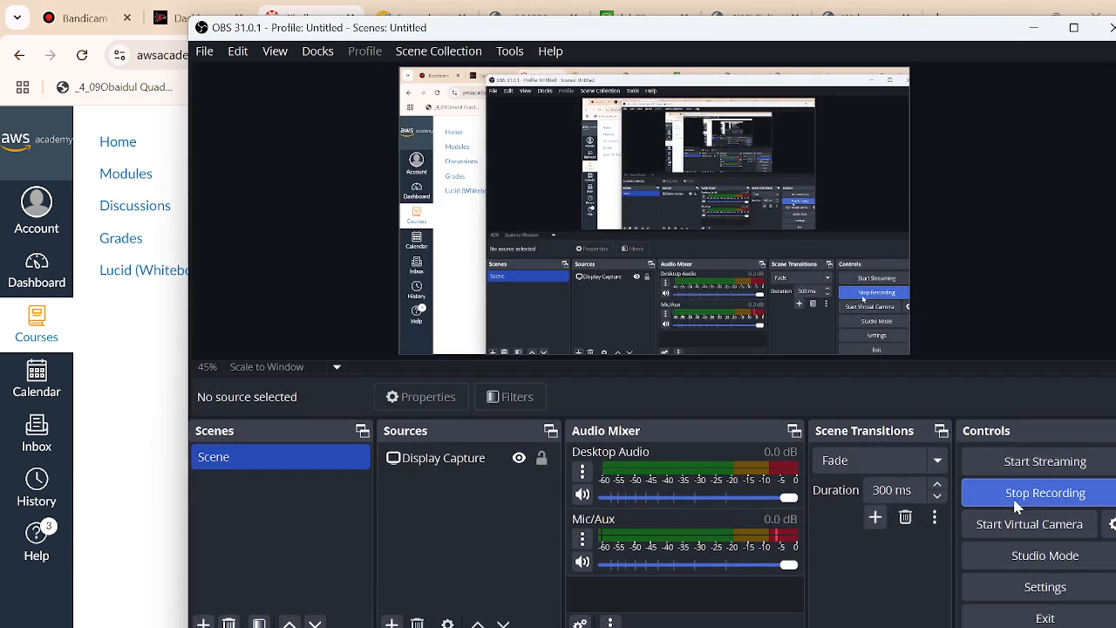